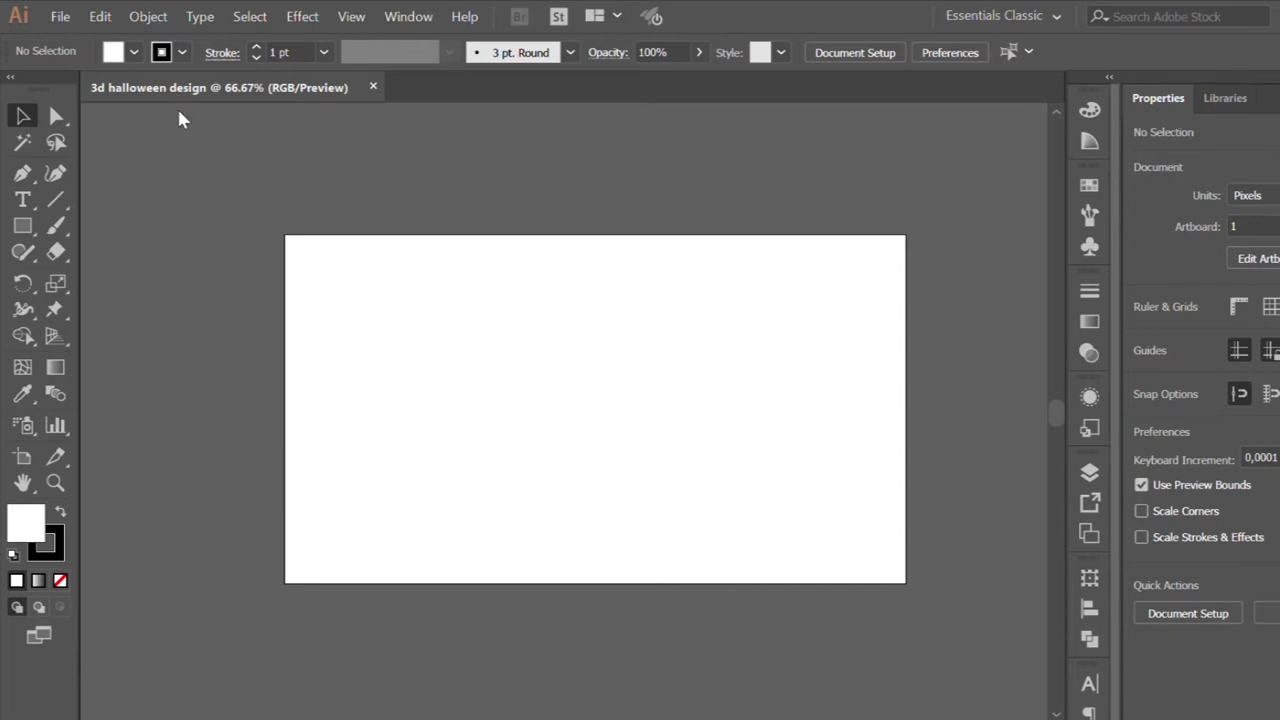
Place the Halloween colour palette image and scale it down beside the artboard.
left_click_drag(686, 294, 791, 509)
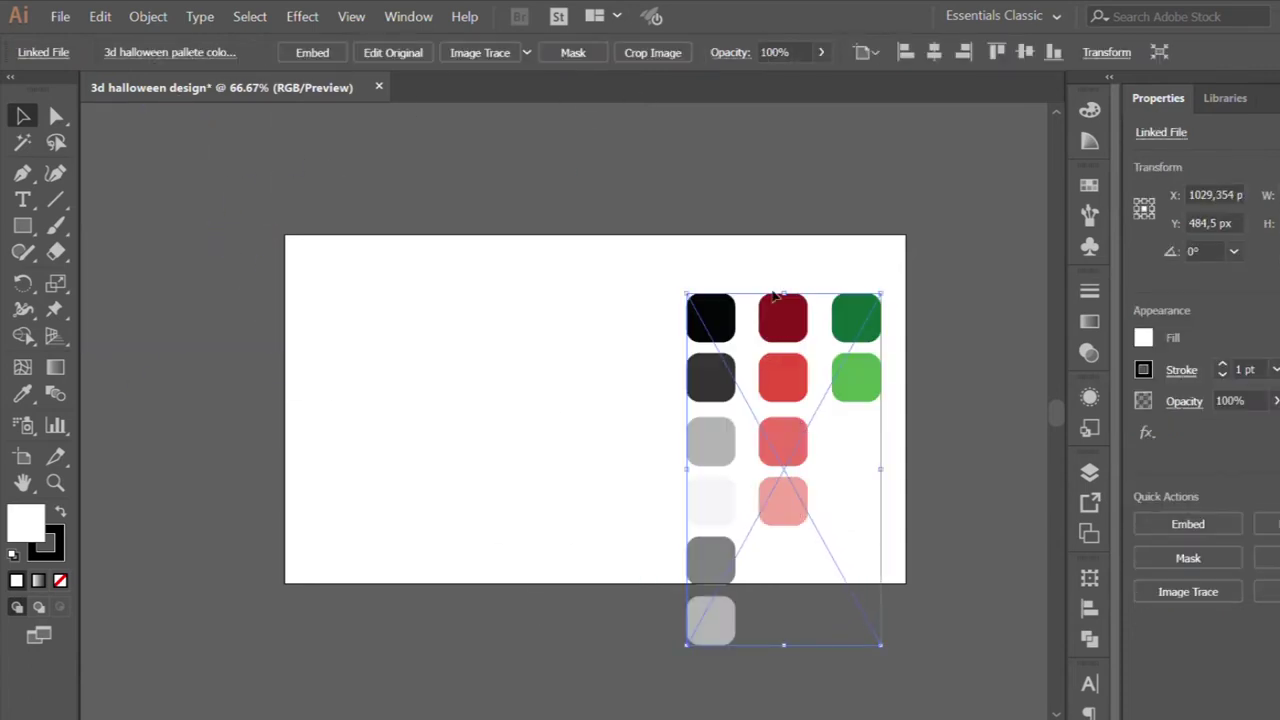
mouse_move(773, 293)
left_mouse_down()
mouse_move(780, 440)
mouse_move(985, 390)
left_mouse_up()
left_click(726, 429)
scroll(727, 433, "right", 1)
scroll(650, 380, "up", 1)
key("p")
key("ctrl+1")
Draw a 270 px circle near the artboard centre with the Ellipse tool.
left_click(18, 226)
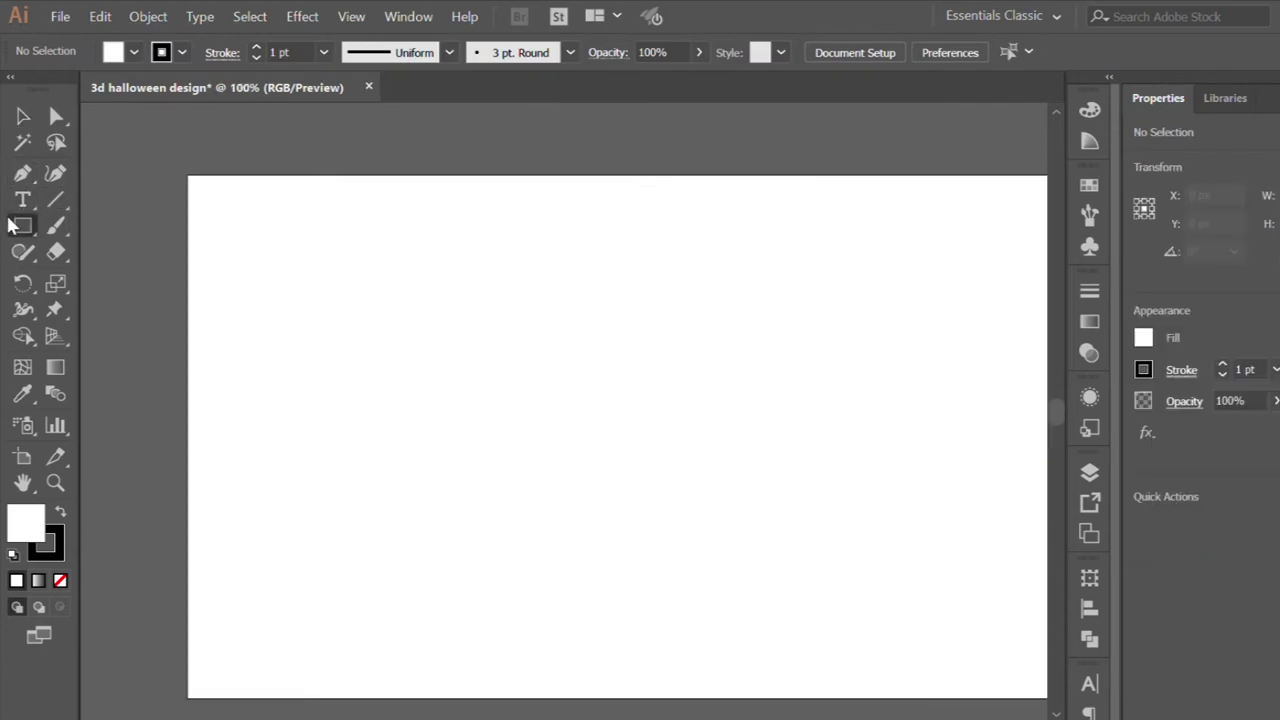
key("l")
left_click_drag(570, 391, 602, 479)
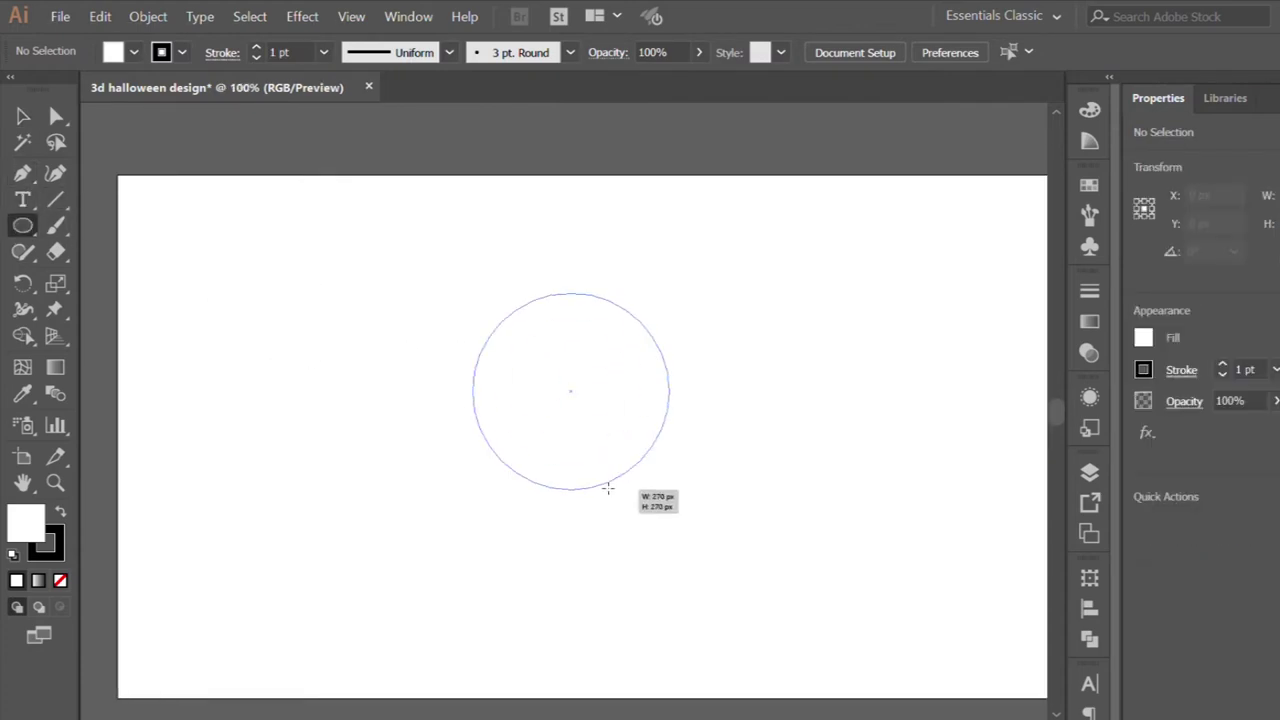
scroll(354, 383, "down", 4)
Give the circle a black fill and no stroke.
key("v")
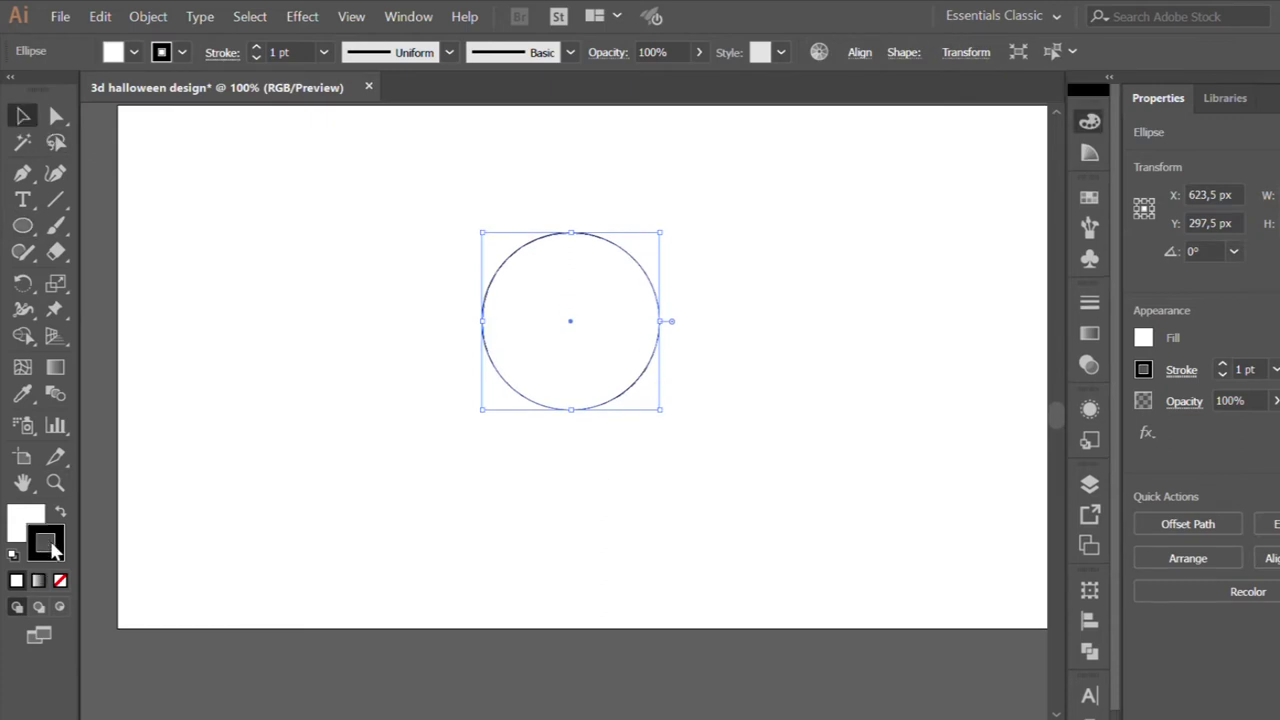
left_click(60, 580)
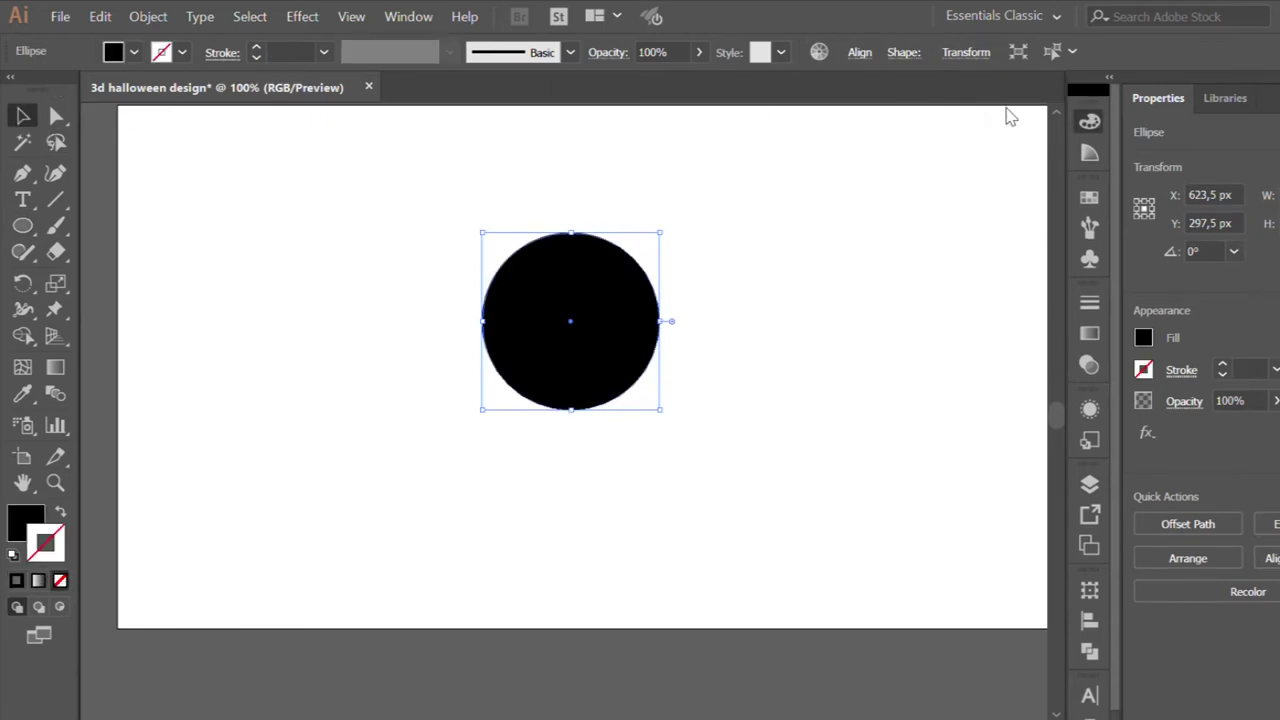
key("p")
left_click(482, 320)
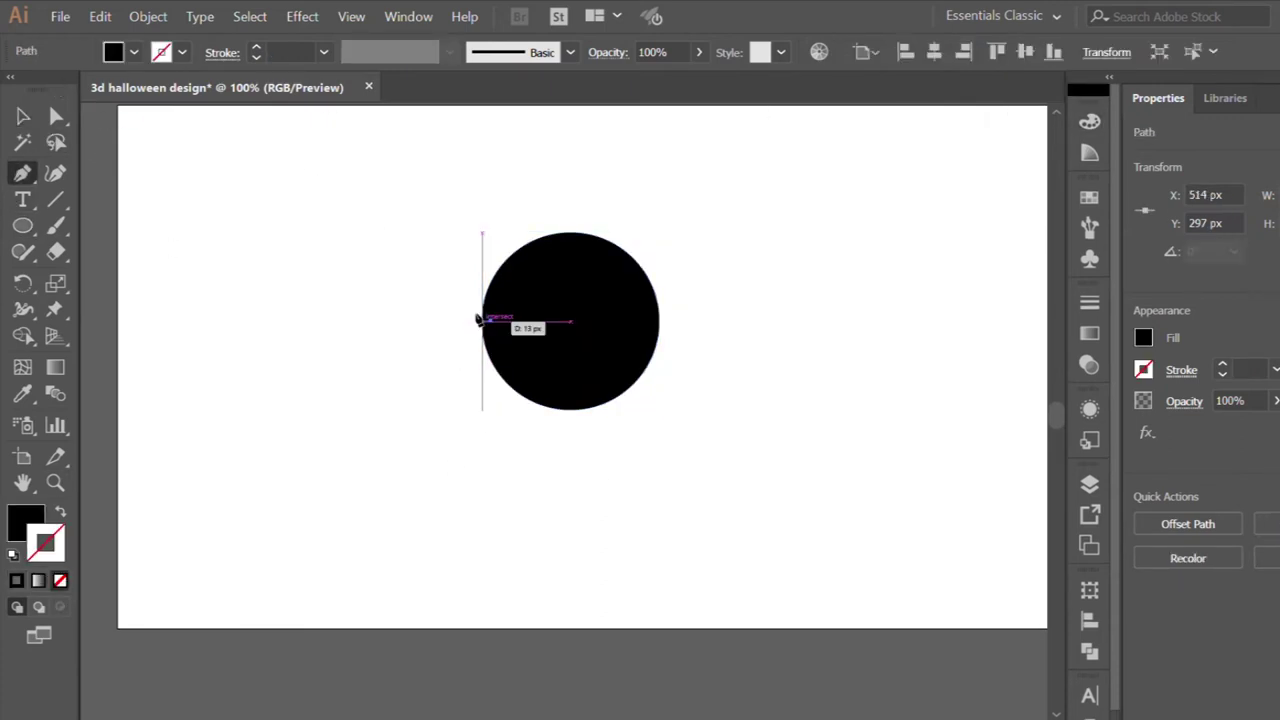
Pen-draw the ghost's body from the circle down to a wavy hem.
scroll(474, 429, "down", 2)
scroll(474, 429, "down", 1)
mouse_move(477, 486)
left_mouse_down()
mouse_move(481, 498)
mouse_move(535, 487)
mouse_move(575, 408)
mouse_move(581, 497)
mouse_move(600, 465)
mouse_move(649, 492)
left_mouse_up()
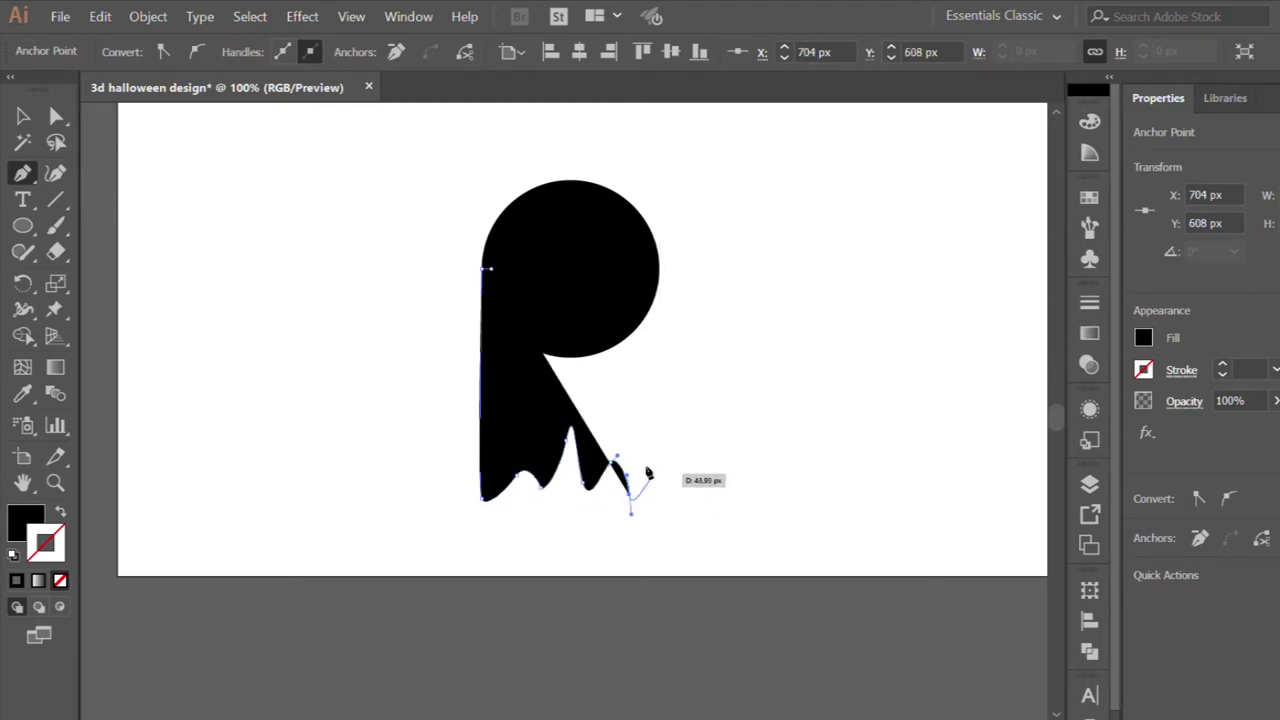
left_click(659, 443)
left_click(655, 267)
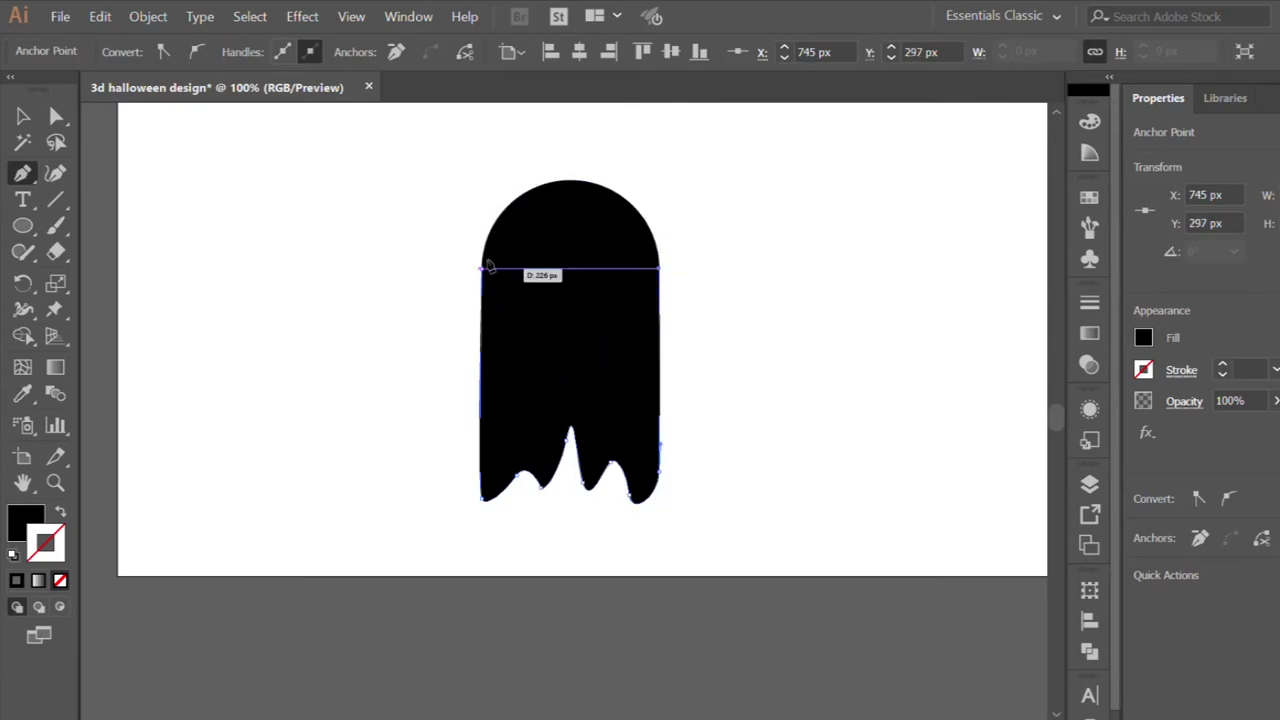
left_click(486, 268)
Round off the pointed tips of the hem with Direct Selection.
key("a")
left_click(453, 357)
left_click(516, 500)
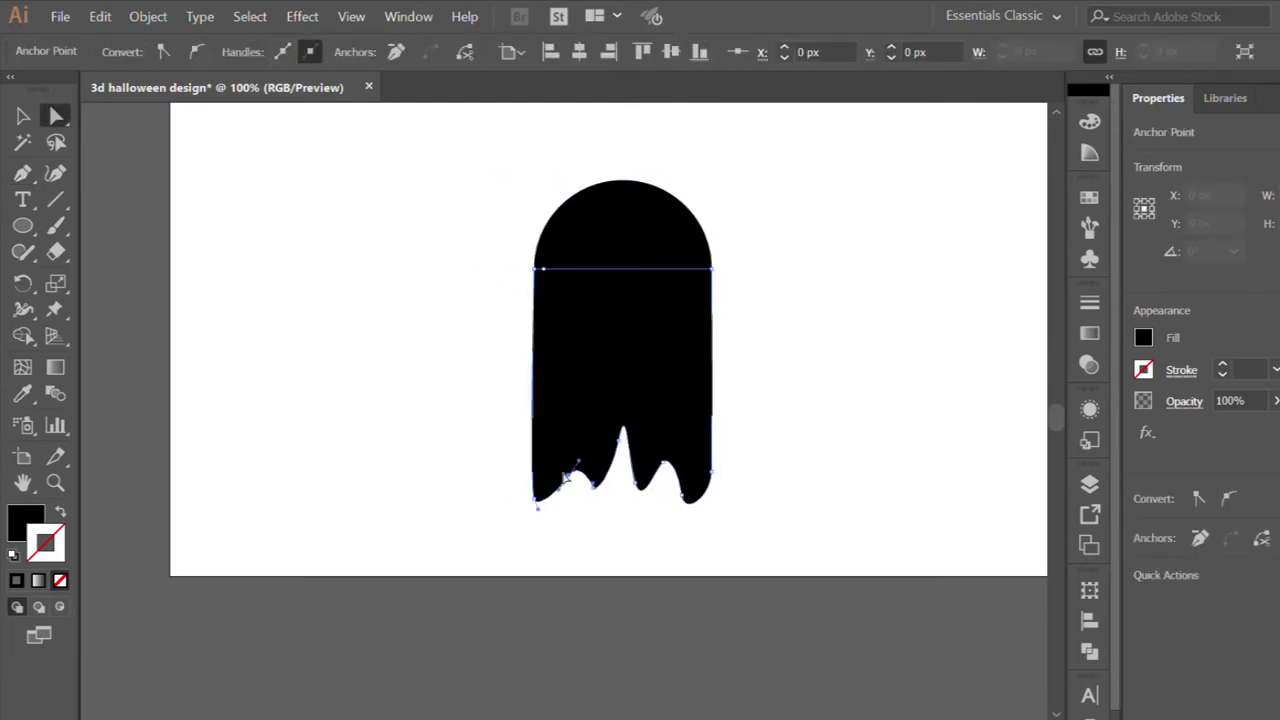
key("ctrl+plus")
left_click(583, 484)
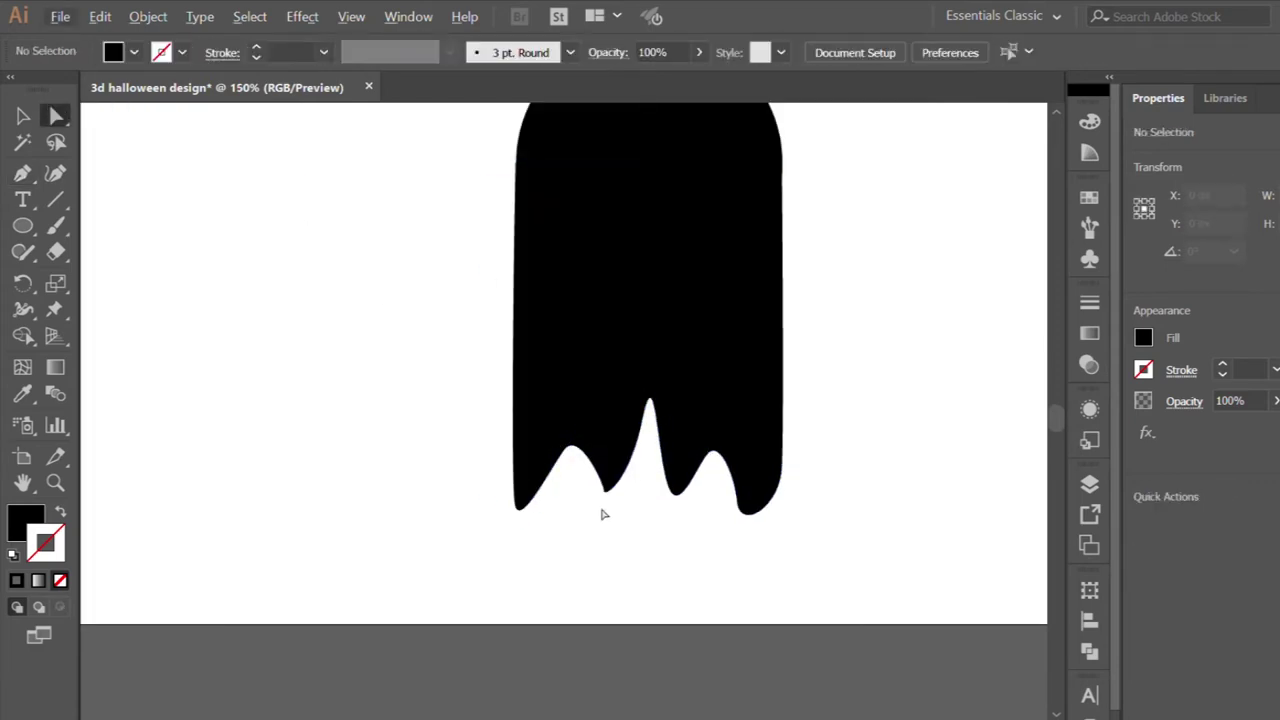
left_click_drag(604, 482, 590, 478)
left_click(617, 512)
key("ctrl+minus")
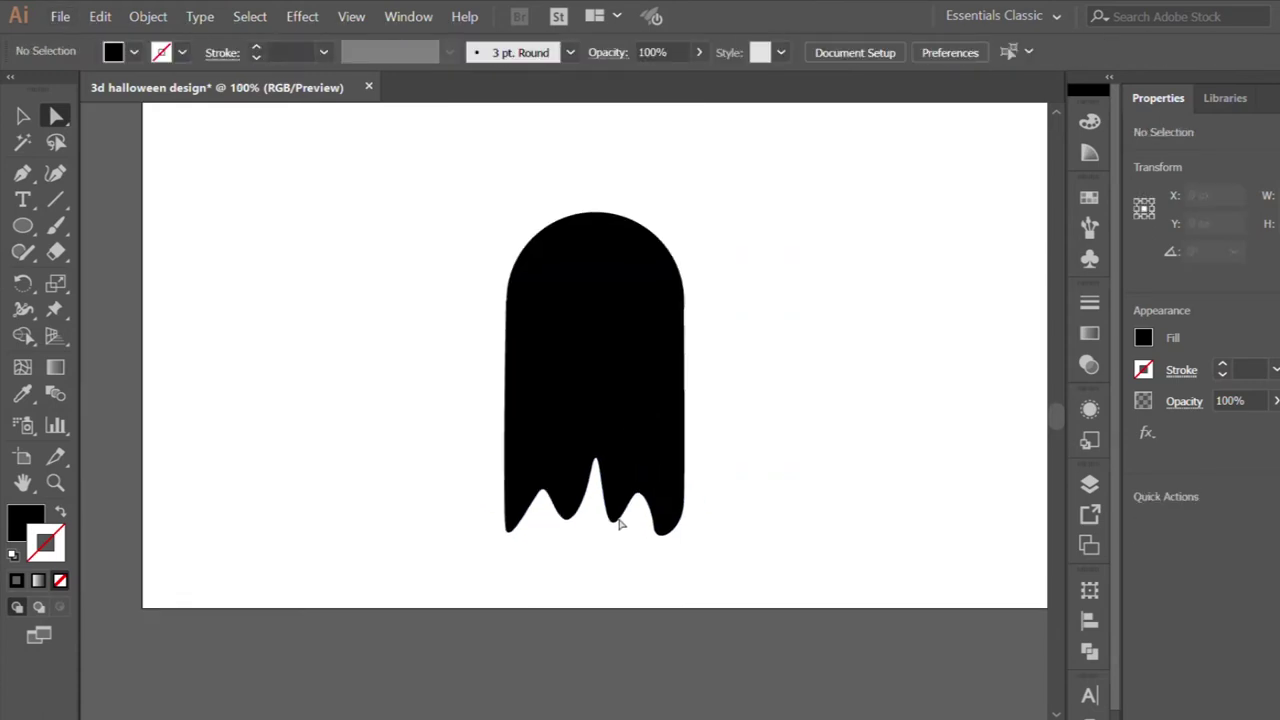
key("ctrl+plus")
Merge the circle and body into one shape with Pathfinder Unite.
left_click(23, 116)
key("ctrl+1")
left_click(560, 330)
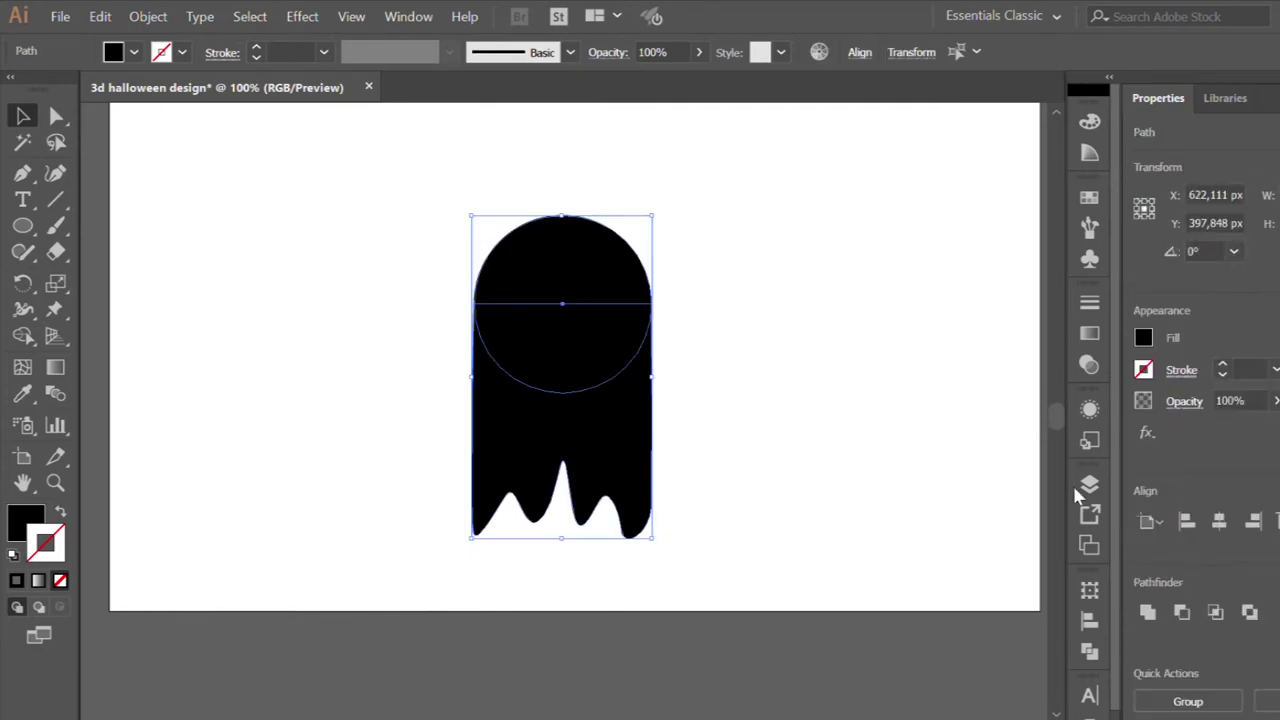
left_click(1146, 611)
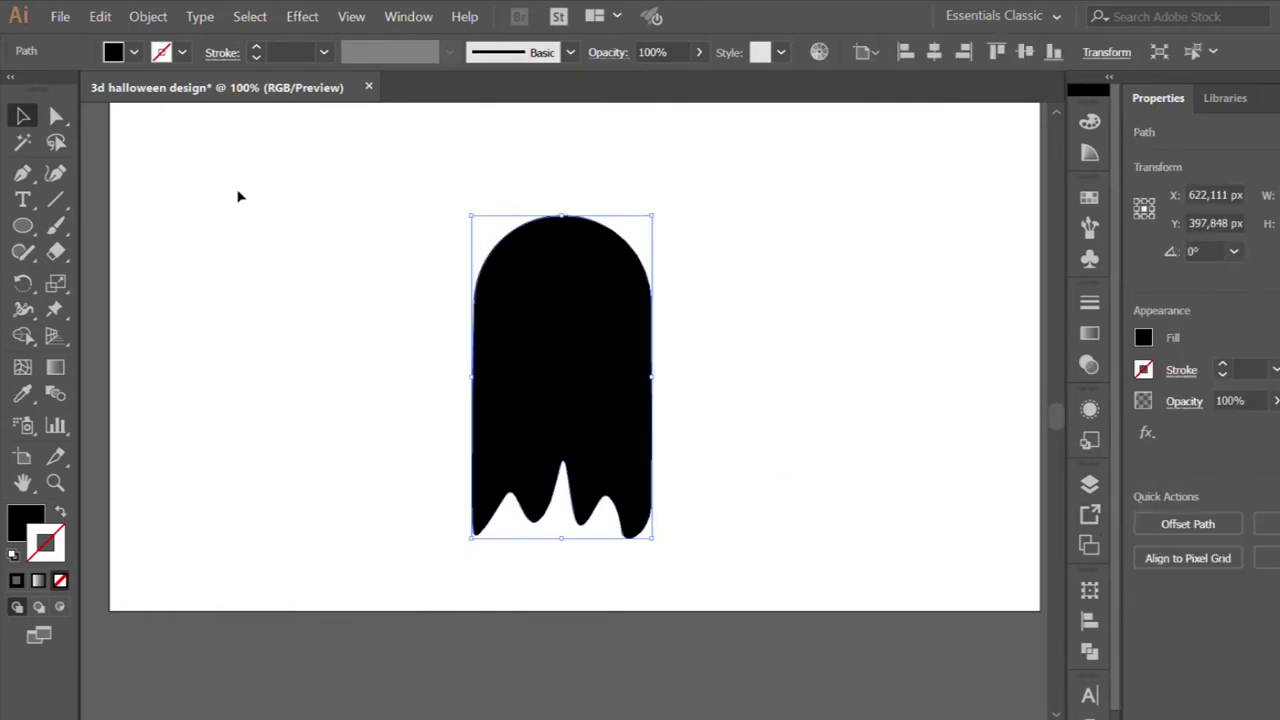
key("i")
scroll(509, 437, "down", 3)
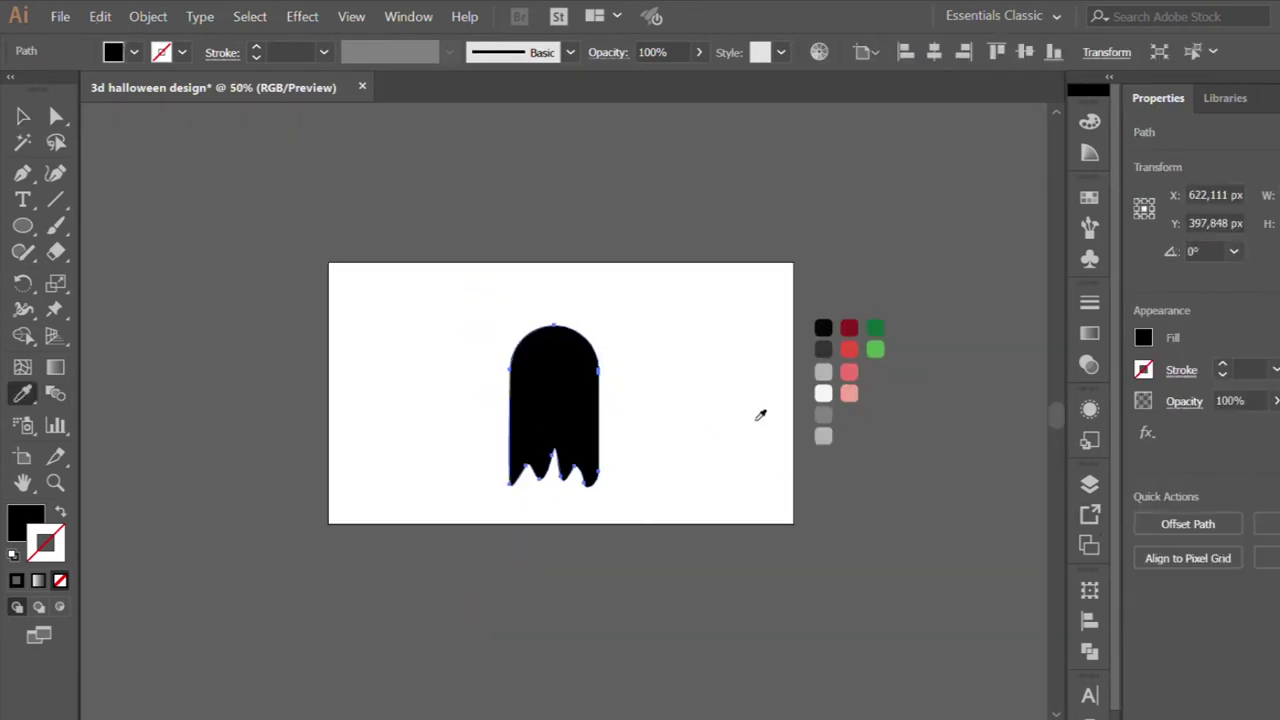
Fill the ghost with the palette grey and apply a gradient mesh.
scroll(760, 417, "up", 3)
left_click(886, 334)
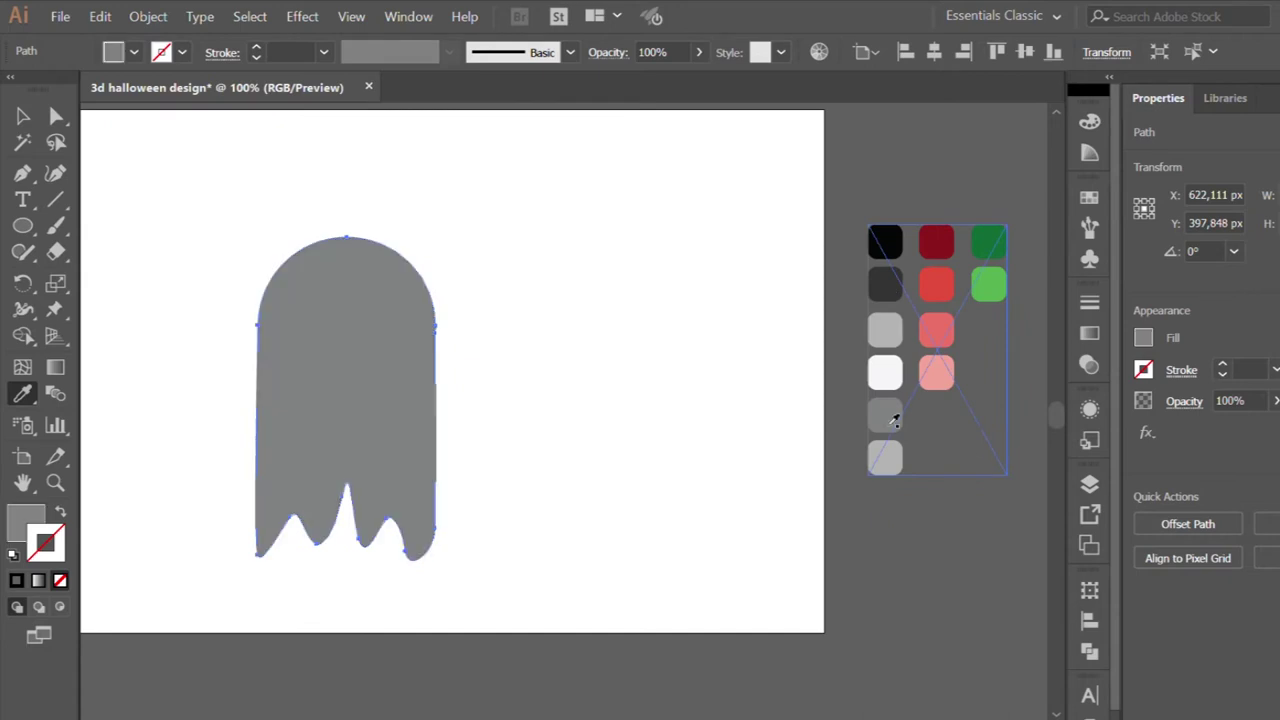
key("v")
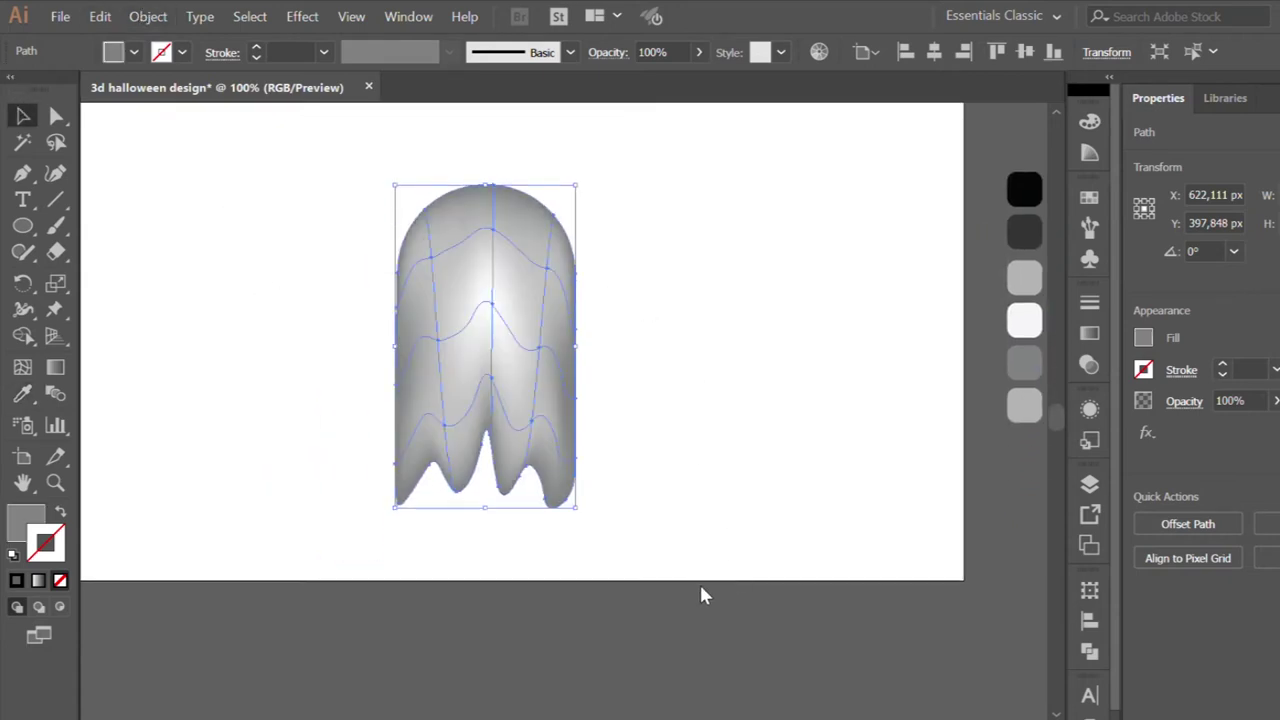
left_click(632, 442)
scroll(520, 443, "up", 1)
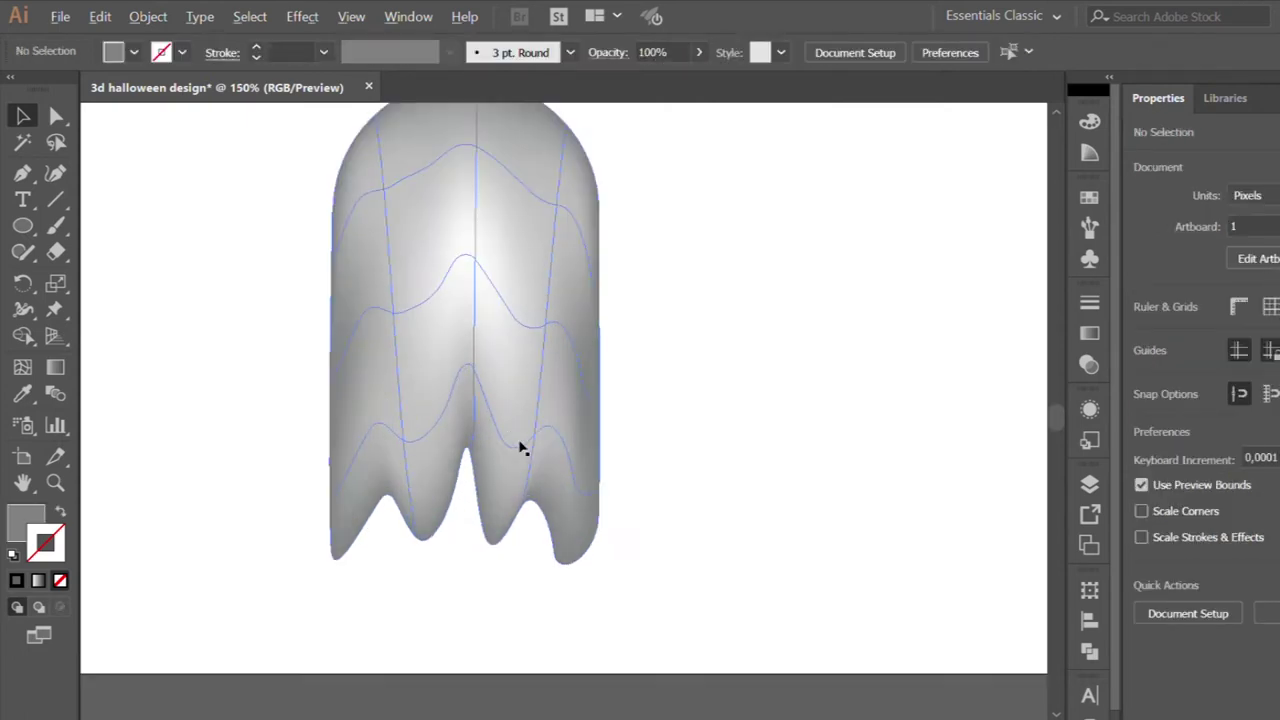
scroll(540, 443, "up", 2)
scroll(540, 443, "up", 2)
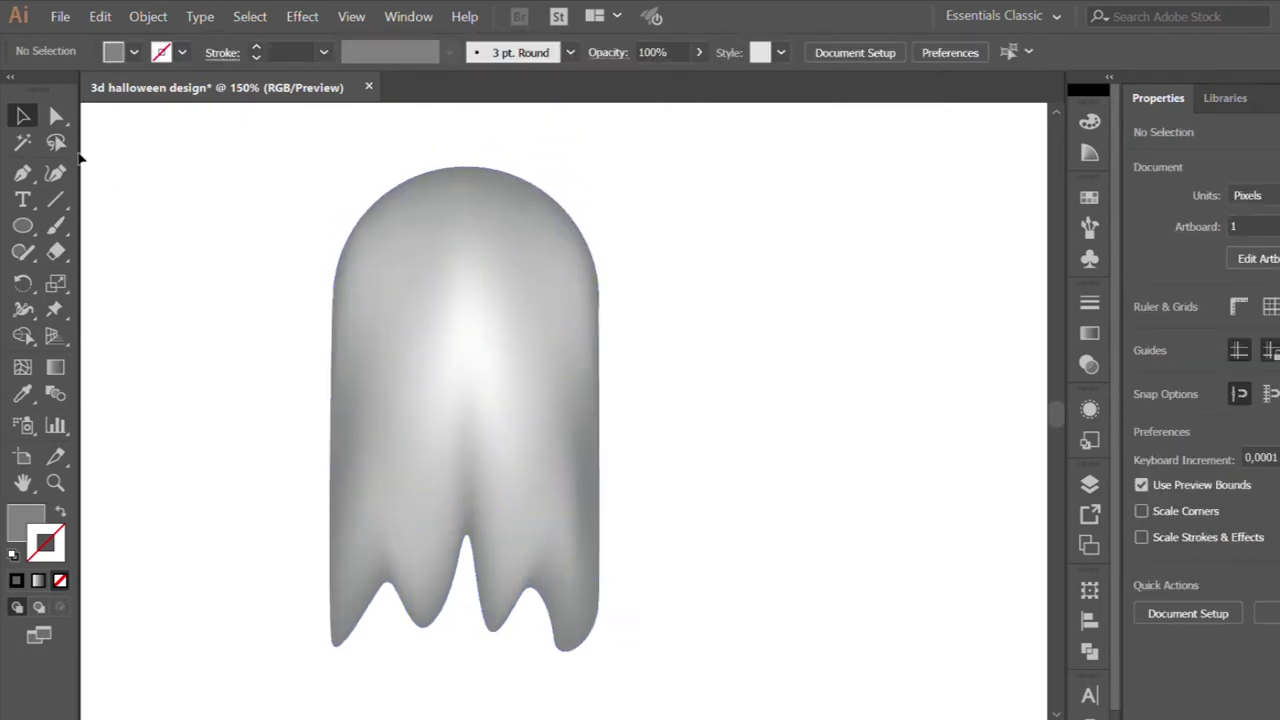
Colour mesh points on the ghost's upper left and top right with palette highlights.
left_click(56, 116)
left_click(388, 401)
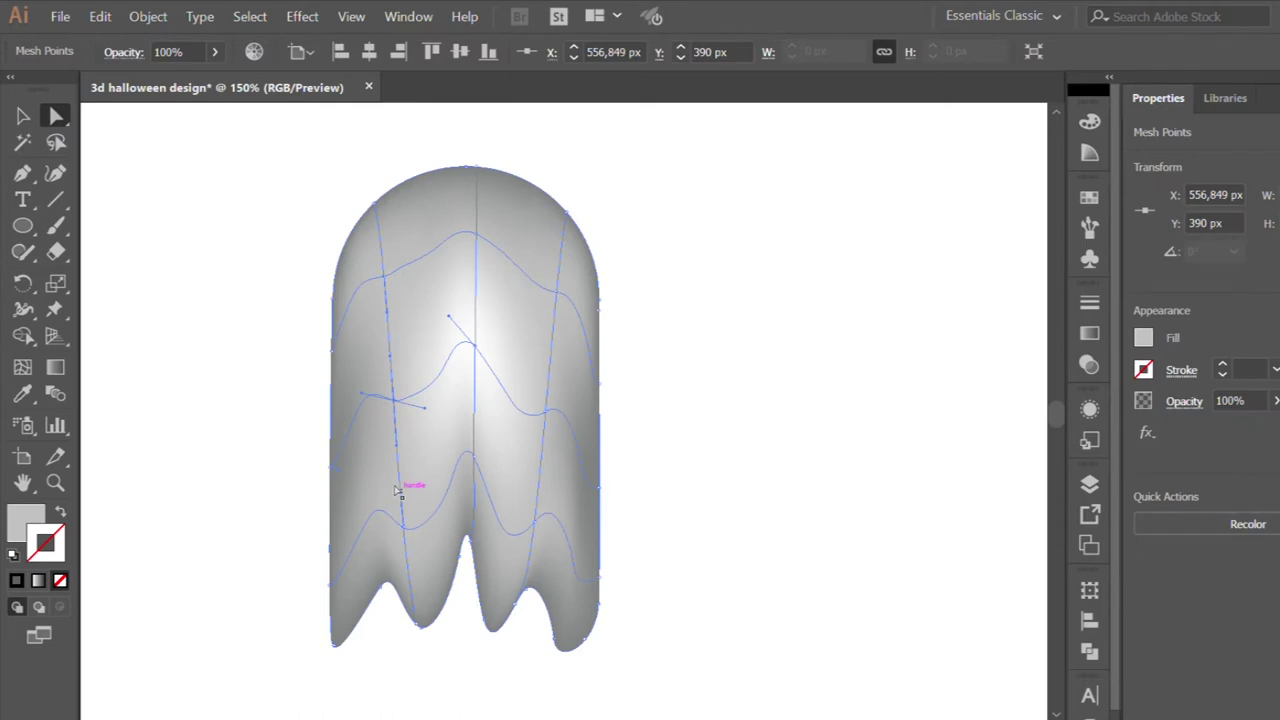
left_click(22, 393)
key("ctrl+minus")
key("ctrl+minus")
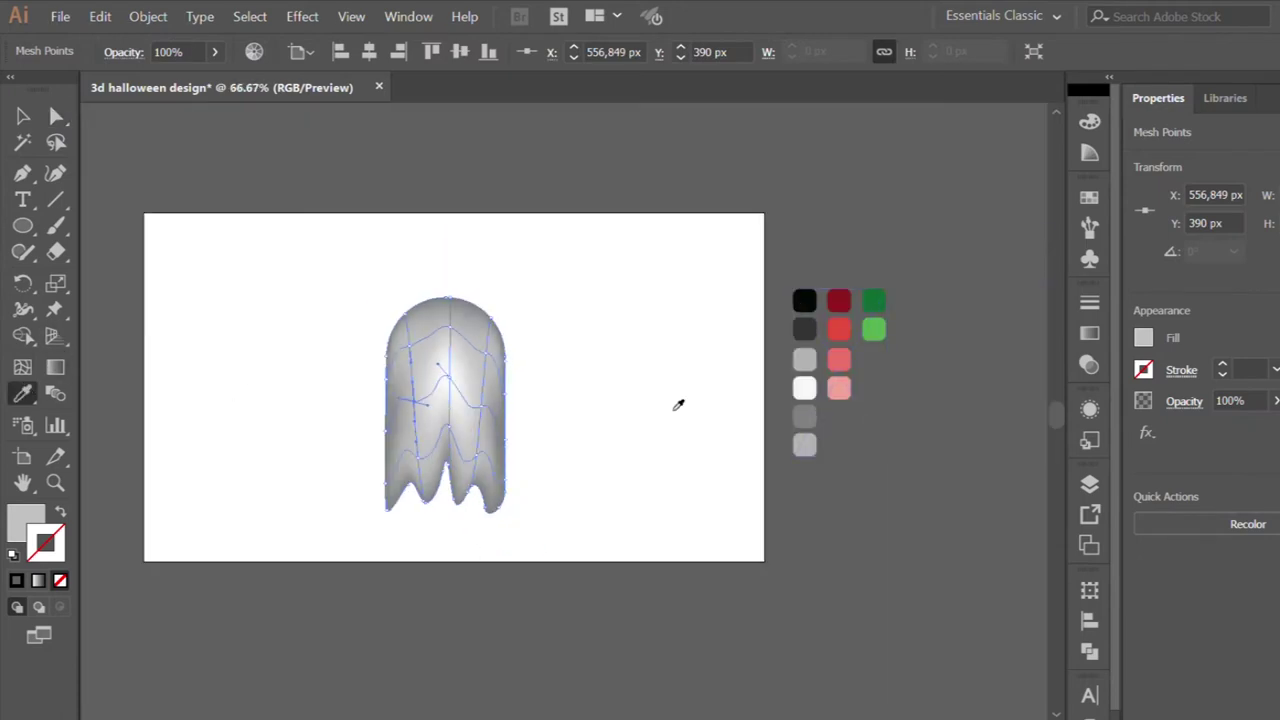
left_click(805, 388)
key("ctrl+plus")
key("a")
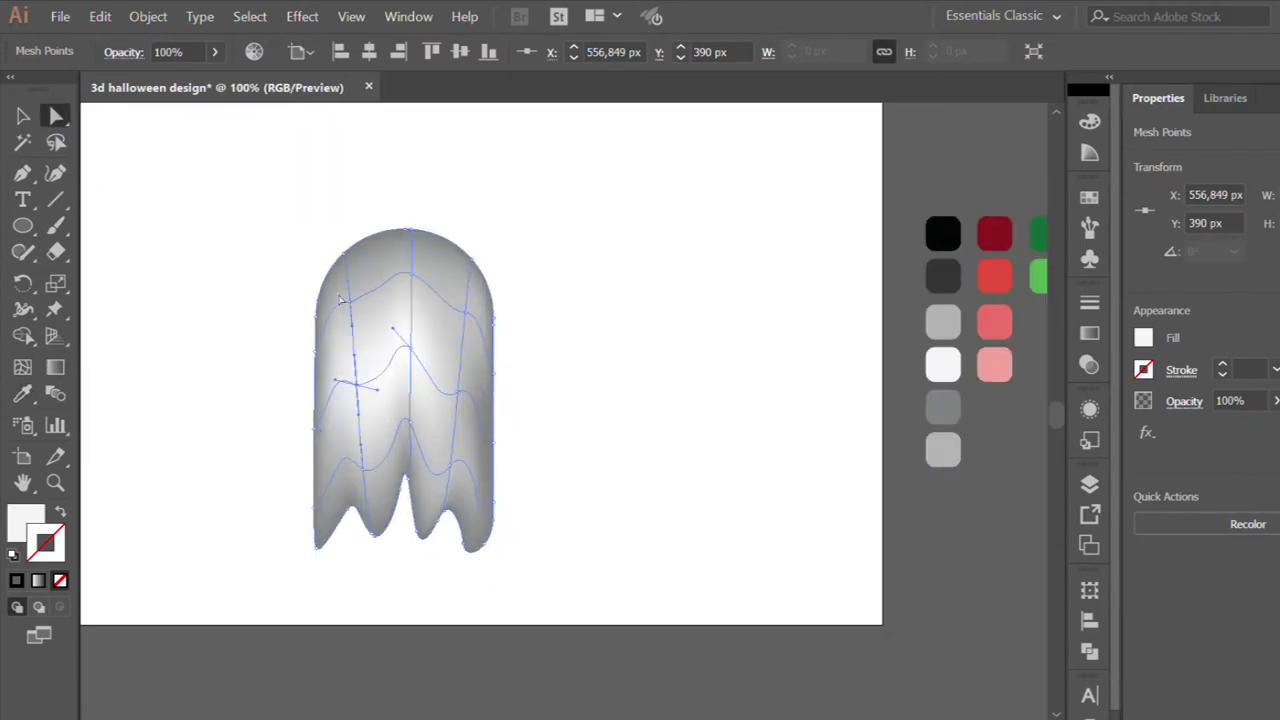
left_click(463, 265)
key("i")
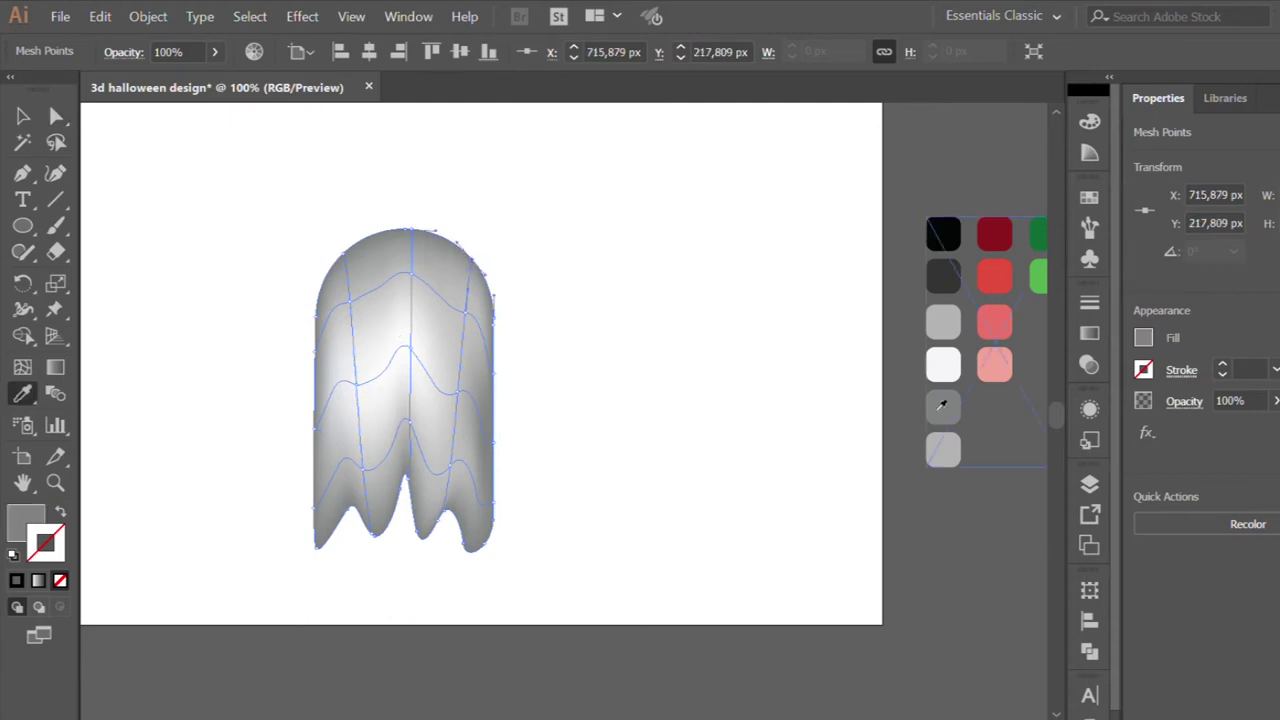
left_click(943, 365)
Lighten a mesh point on the ghost's right side with white.
left_click(58, 117)
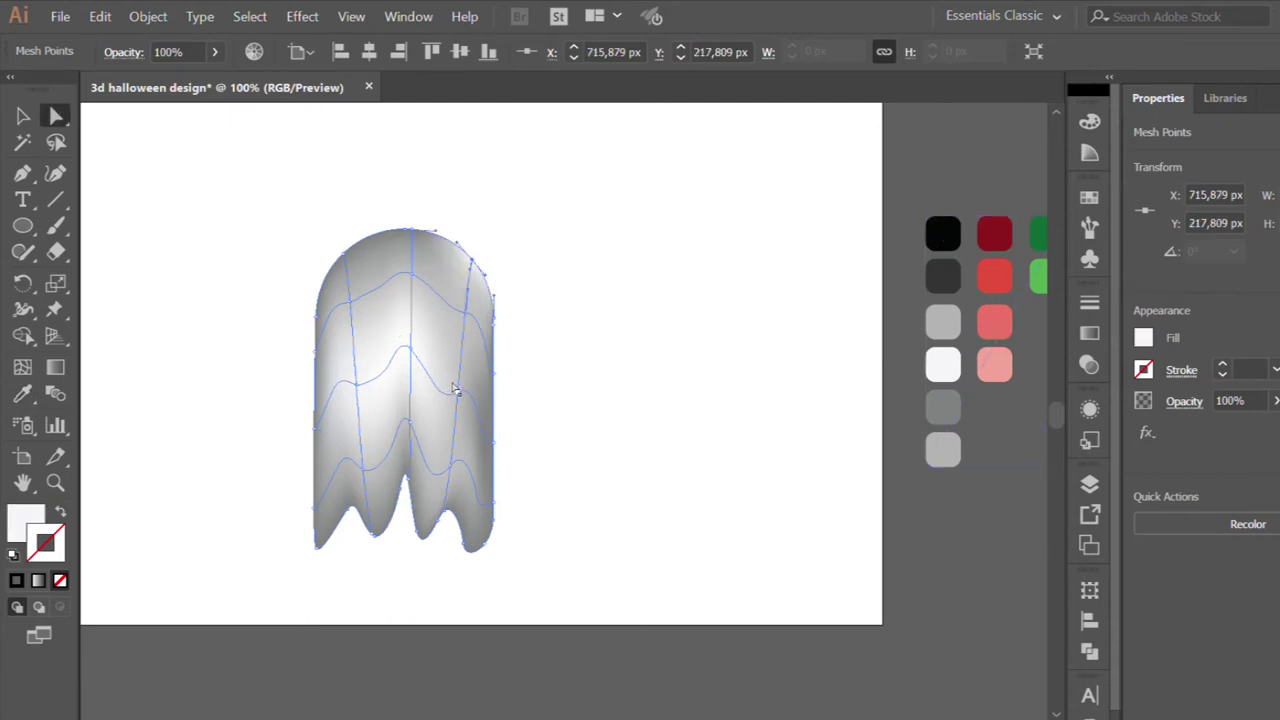
left_click(455, 391)
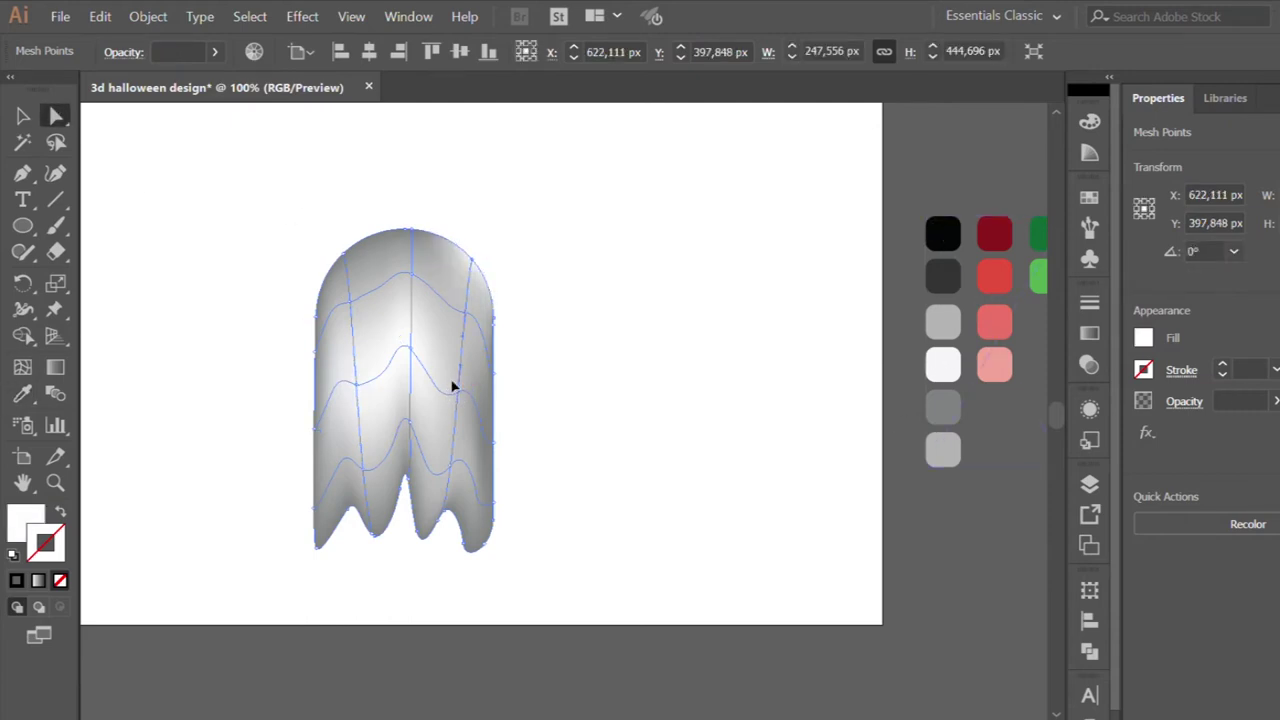
left_click(453, 389)
key("i")
left_click(723, 350)
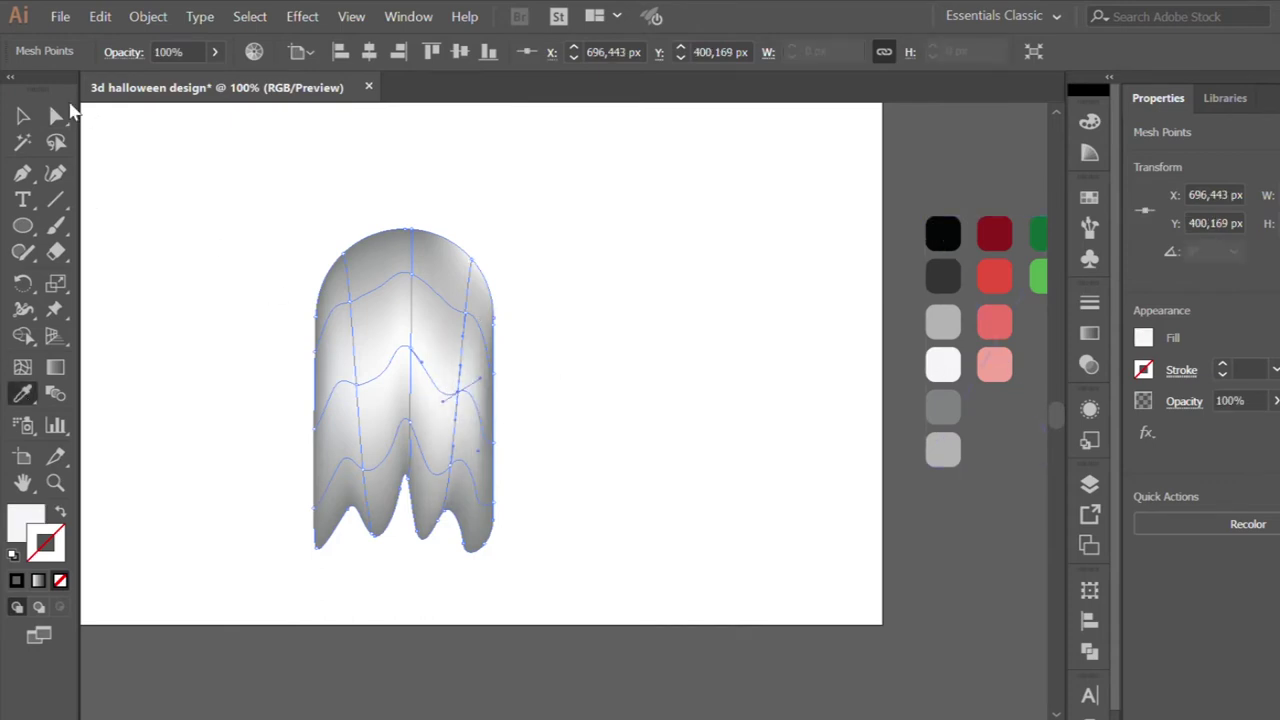
left_click(57, 117)
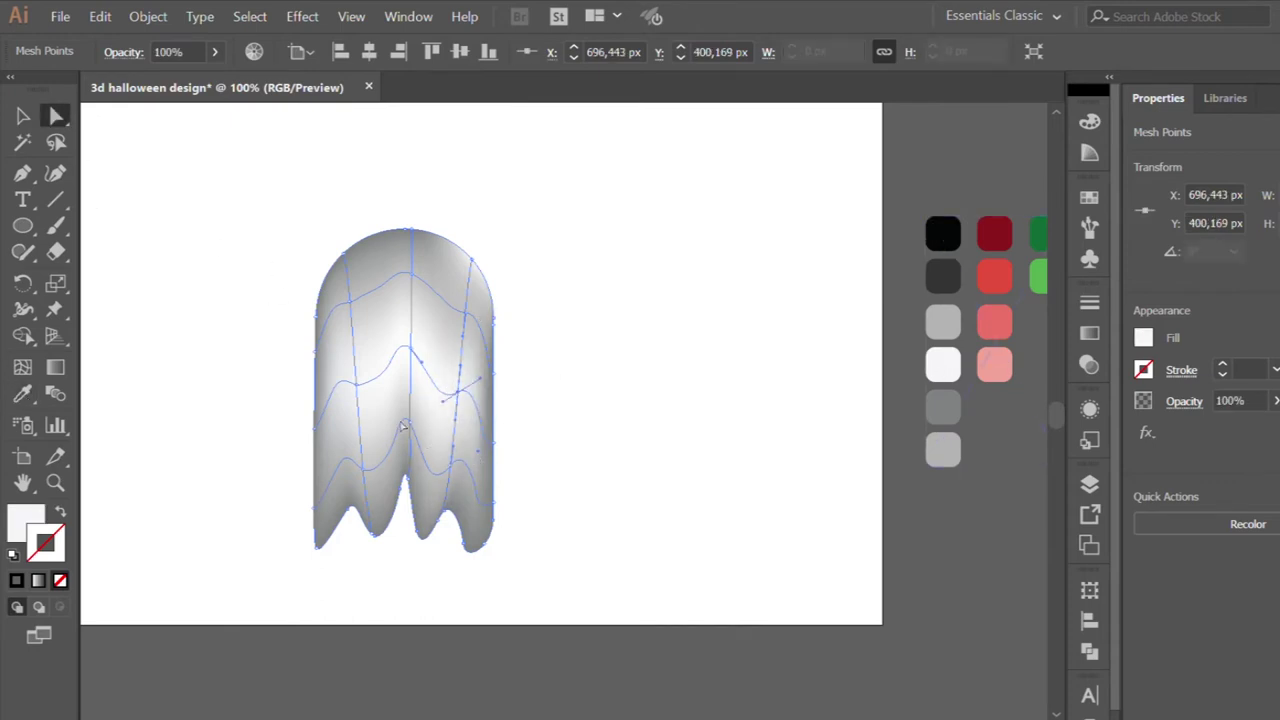
left_click(582, 453)
scroll(634, 463, "left", 1)
key("p")
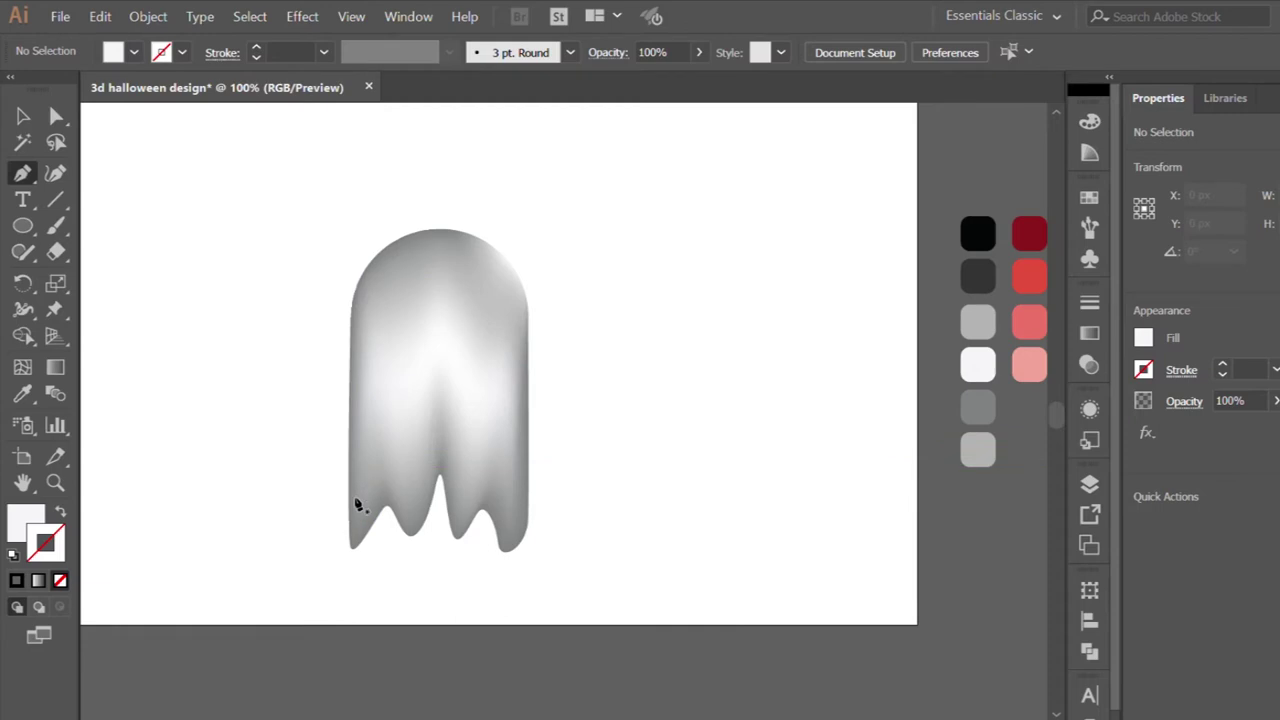
Pen-draw a wavy drip shape along the ghost's lower body and hem.
left_click(365, 540)
left_click(363, 495)
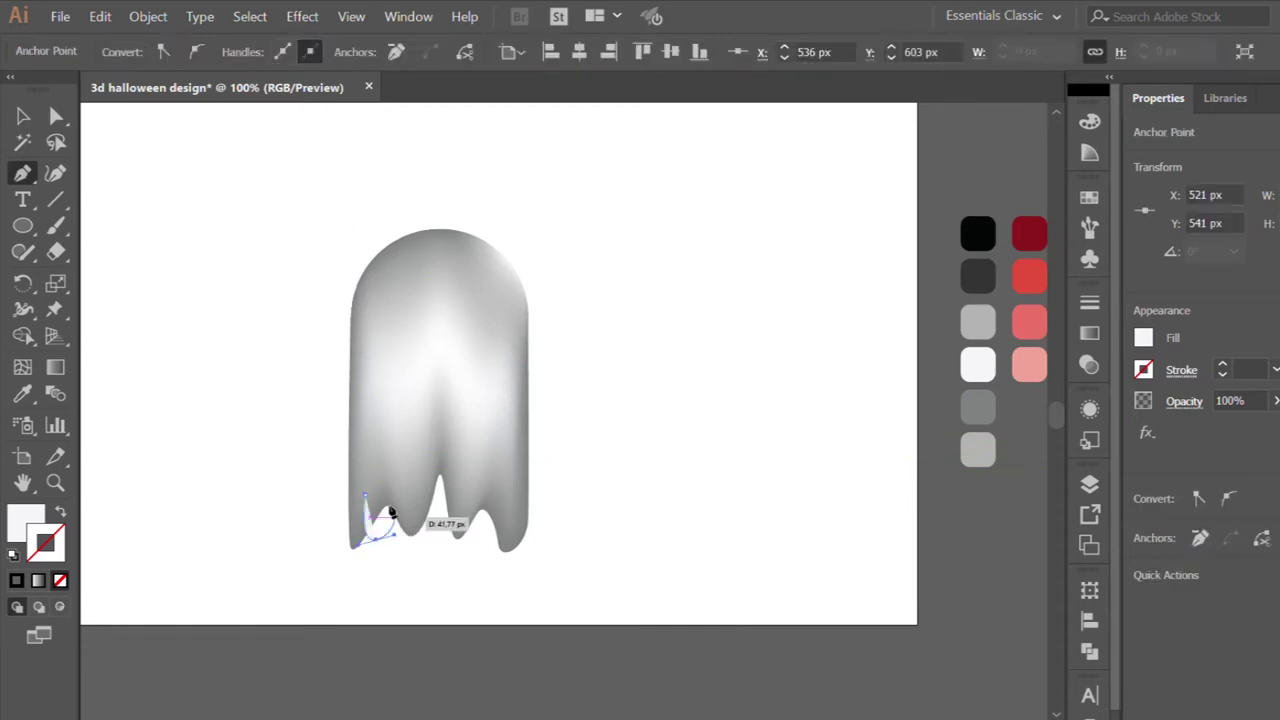
left_click_drag(402, 505, 421, 490)
mouse_move(437, 540)
left_mouse_down()
mouse_move(457, 509)
mouse_move(506, 514)
left_mouse_up()
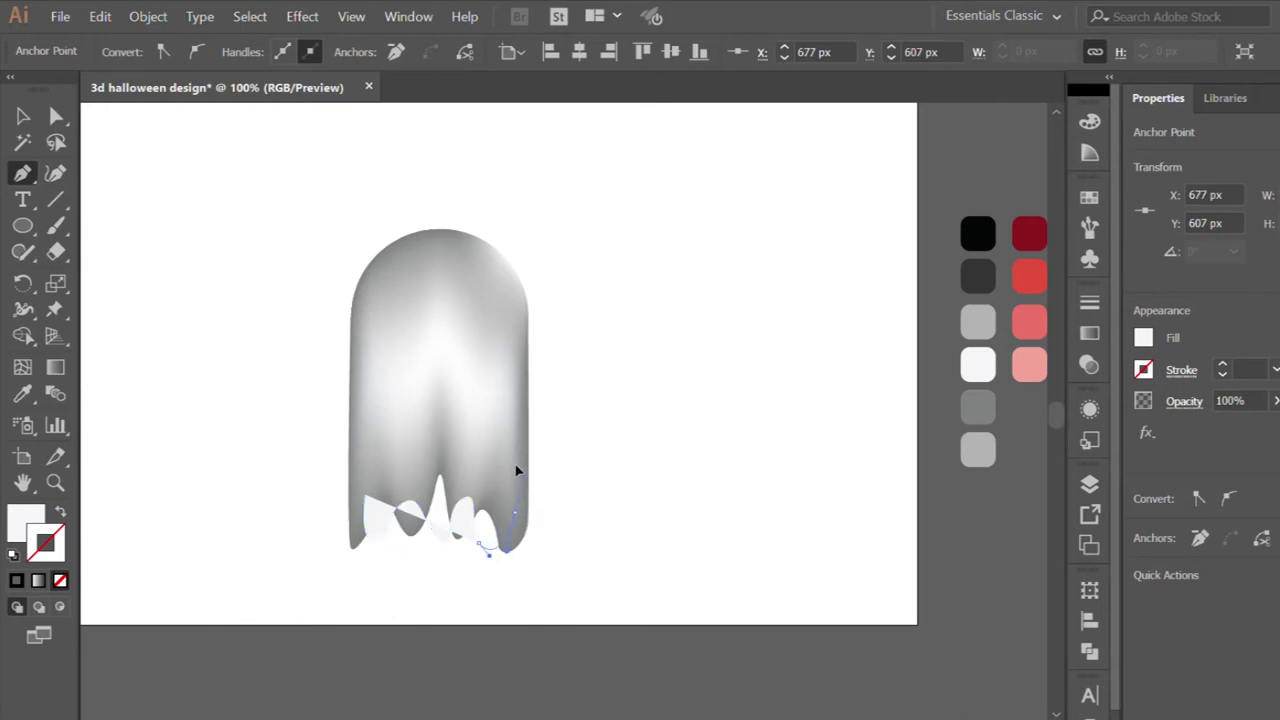
left_click(517, 466)
left_click(490, 432)
left_click_drag(365, 495, 343, 594)
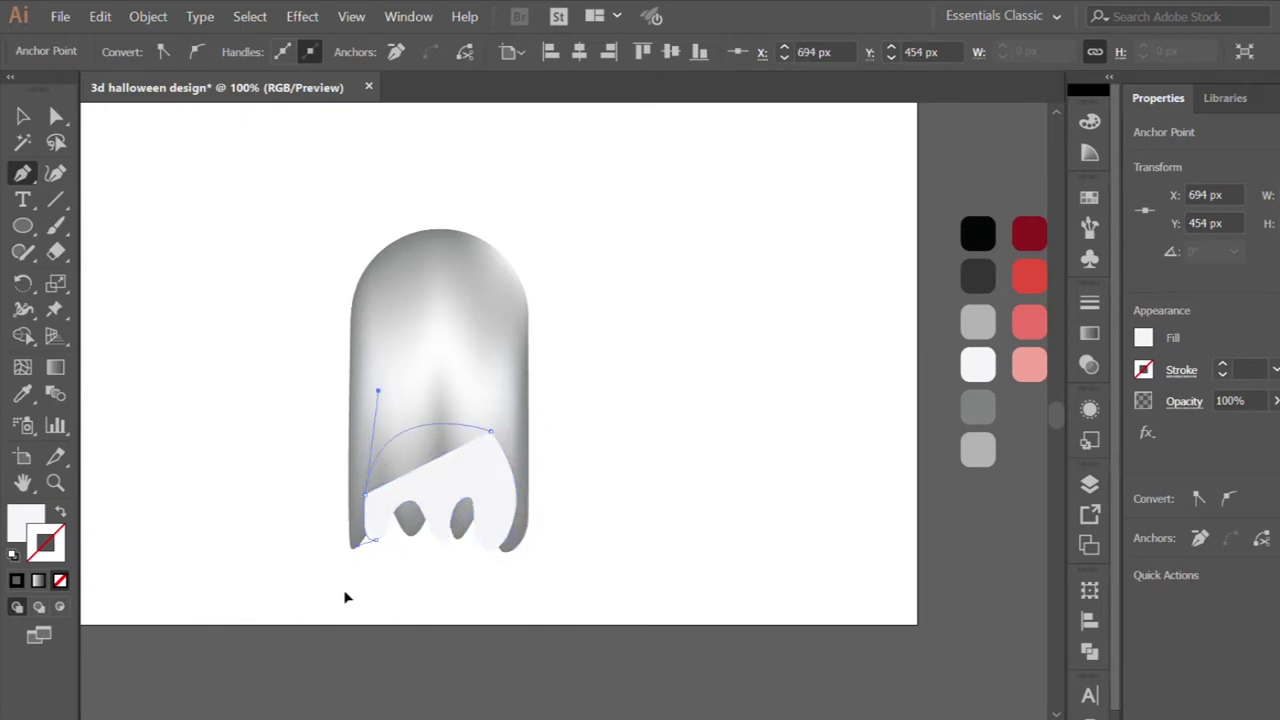
Fill the drip shape grey, send it backward, and Make with Top Object envelope.
left_click(24, 393)
left_click(990, 409)
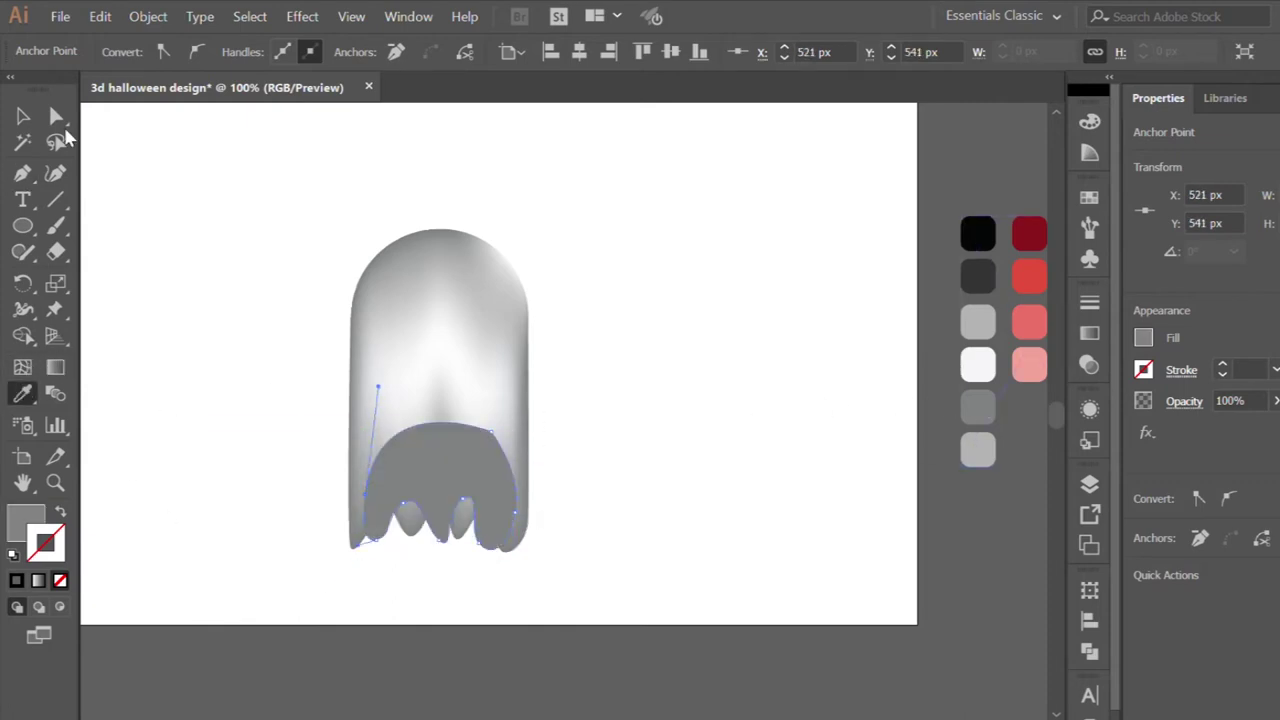
left_click(23, 115)
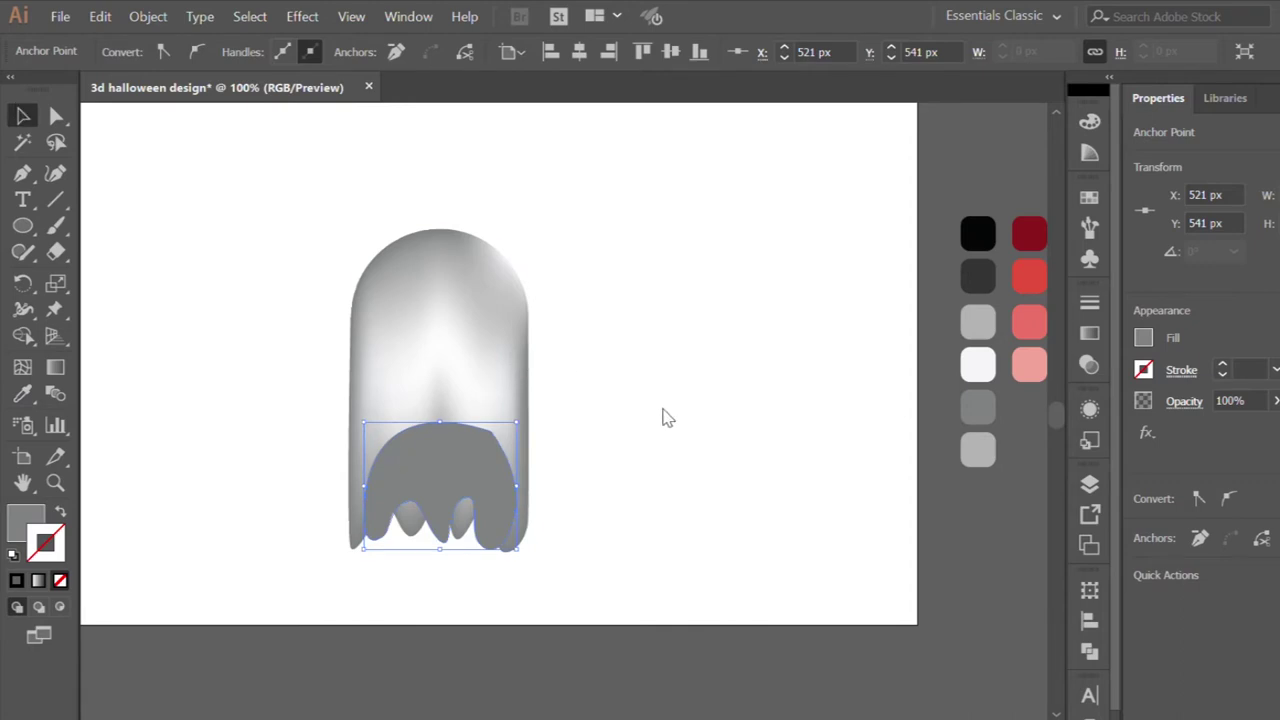
key("ctrl+shift+bracketleft")
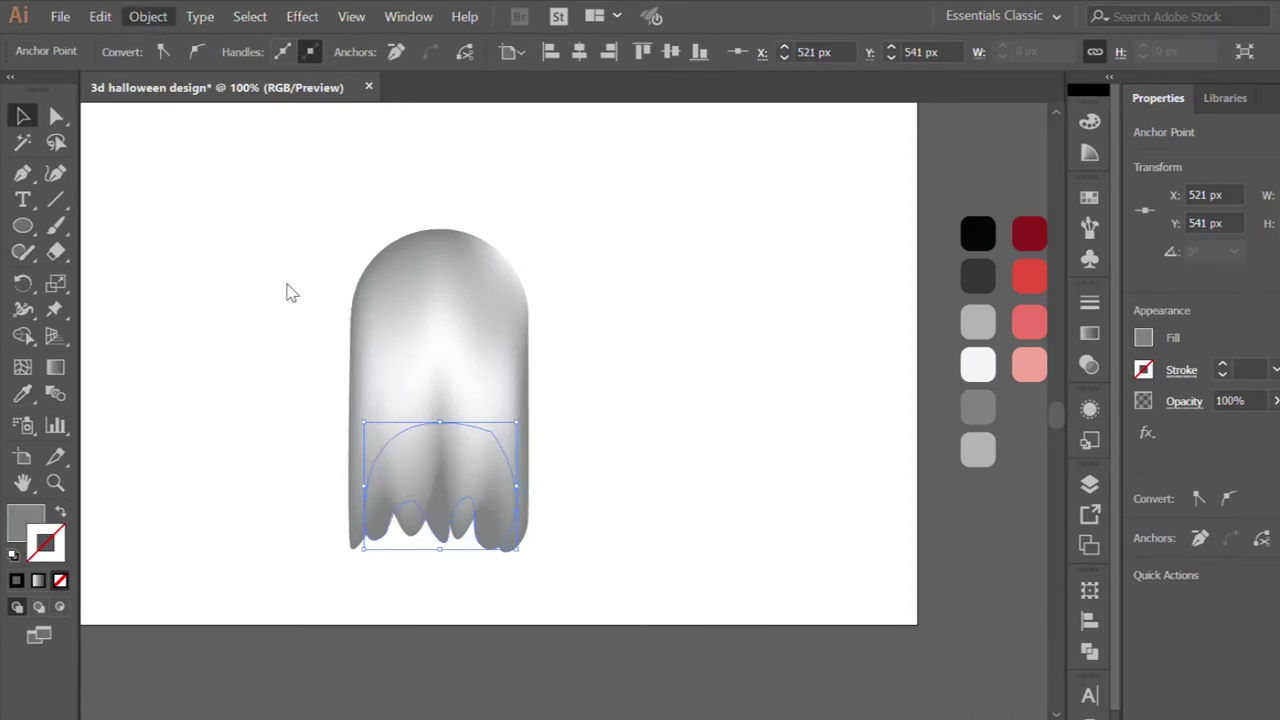
key("ctrl+alt+c")
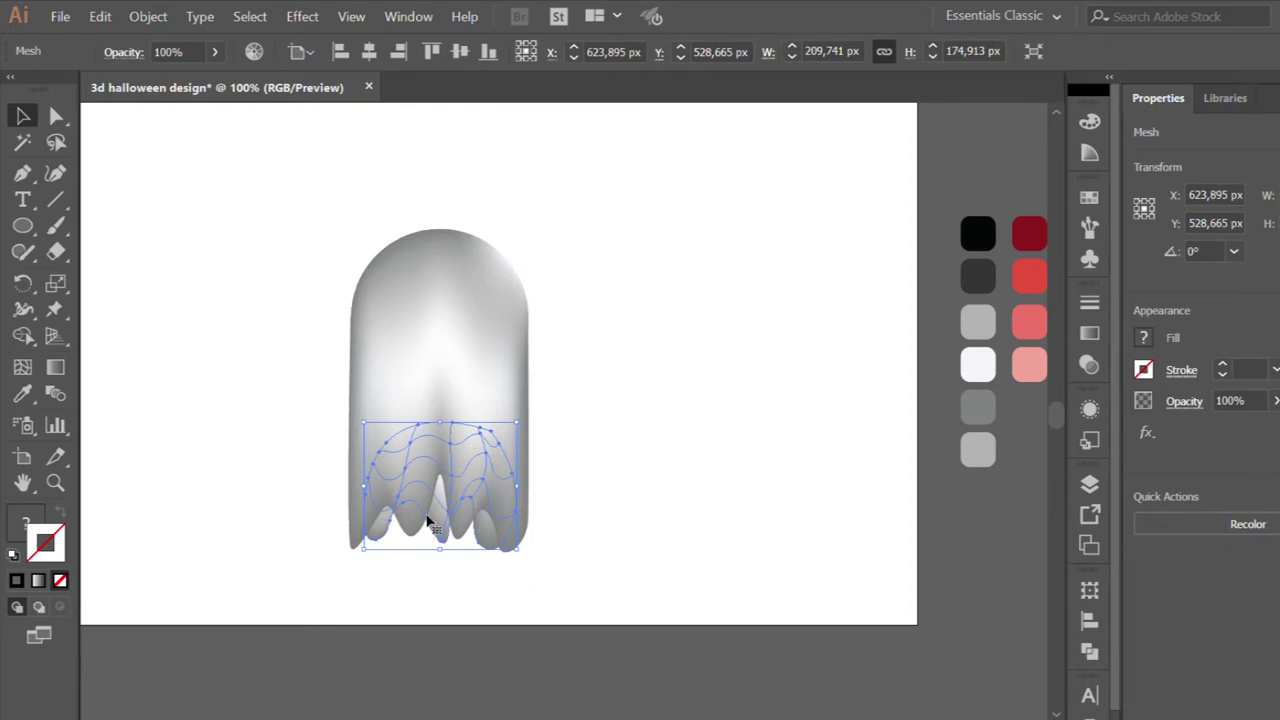
Isolate the ghost's envelope mesh and select points on the middle drip.
double_click(428, 520)
left_click(56, 116)
scroll(396, 515, "up", 2, "alt")
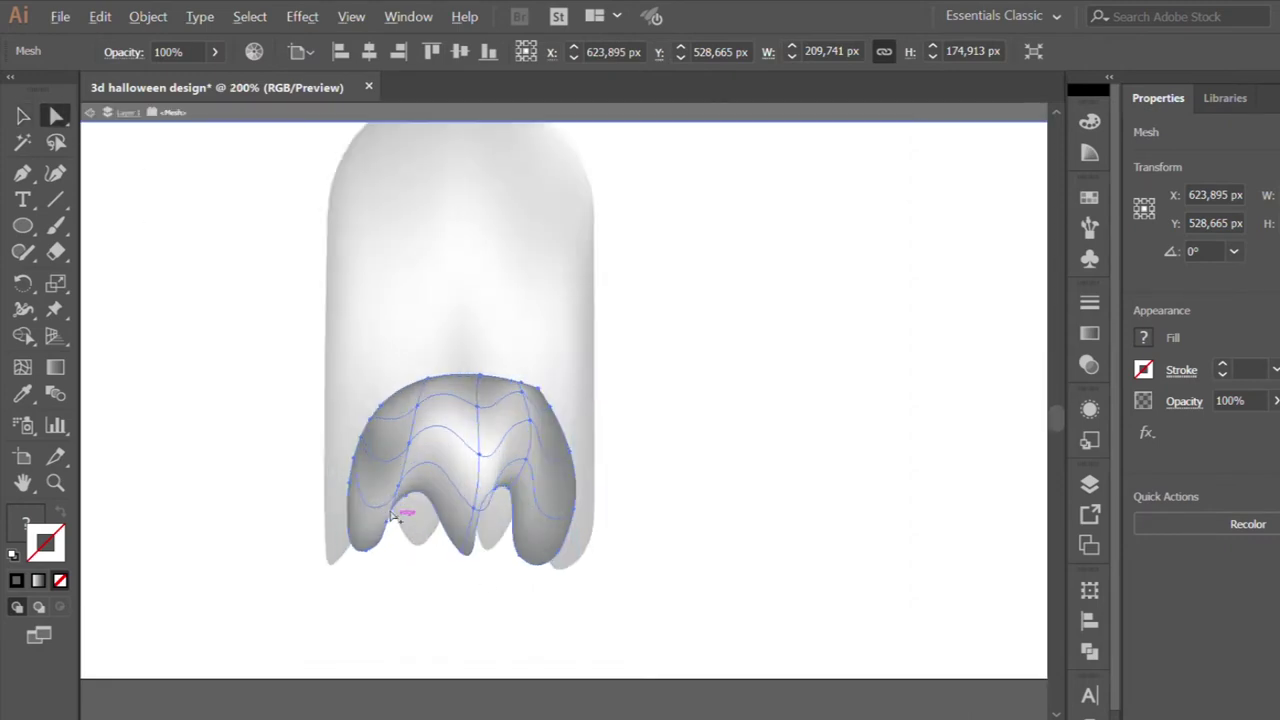
left_click(455, 470)
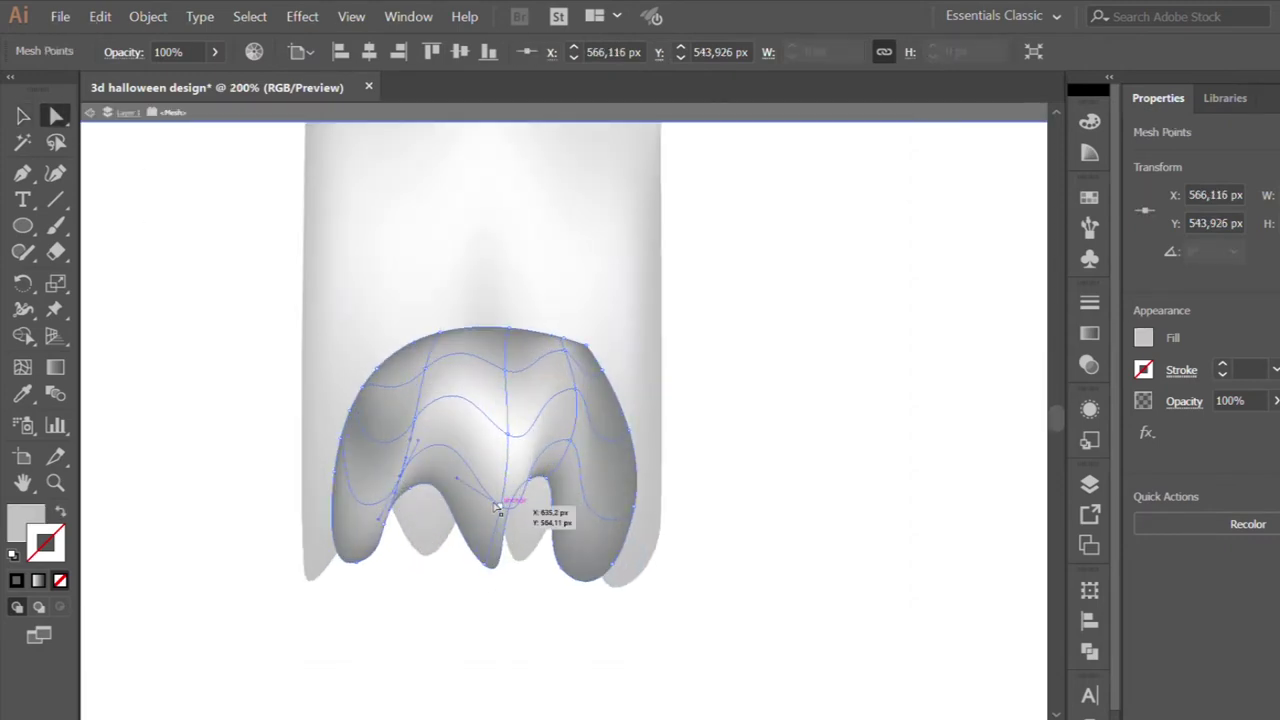
left_click_drag(516, 555, 445, 594)
key("ctrl+a")
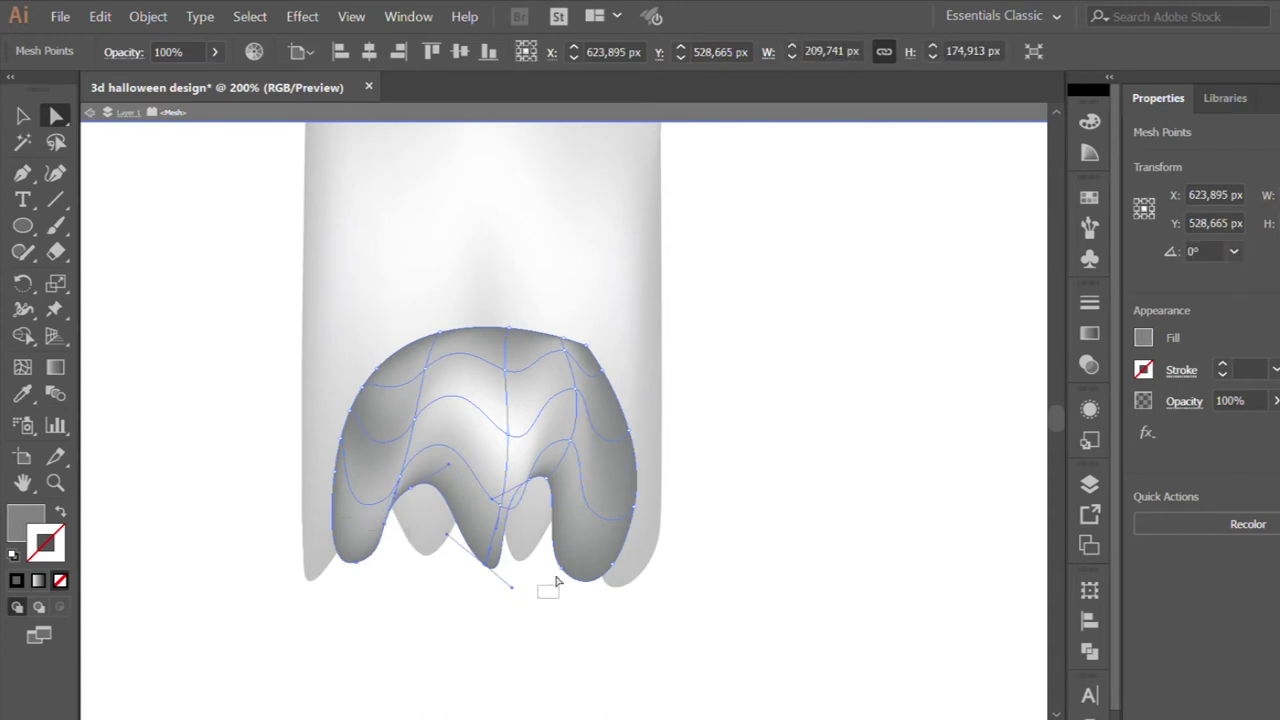
Colour a single mesh point on the middle drip with a sampled grey.
scroll(450, 540, "down", 1, "alt")
key("i")
scroll(394, 443, "down", 1, "alt")
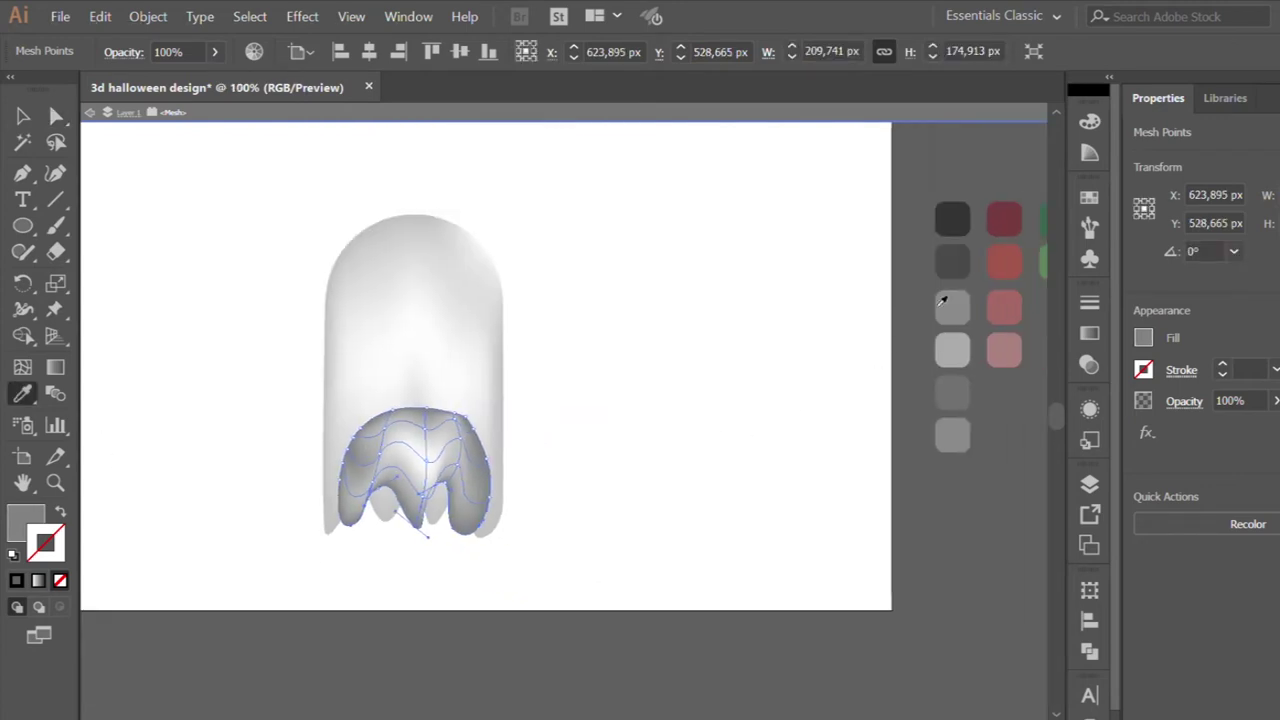
scroll(419, 462, "up", 1, "alt")
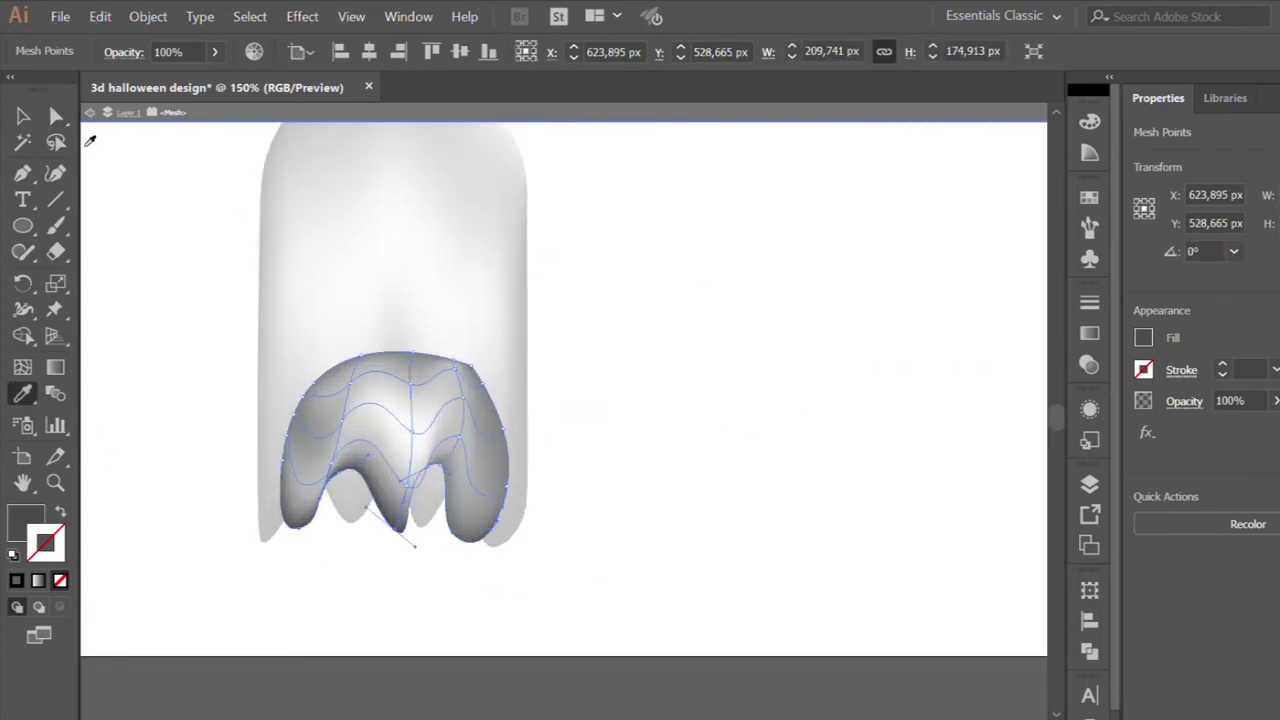
left_click(440, 468)
scroll(590, 500, "down", 1, "alt")
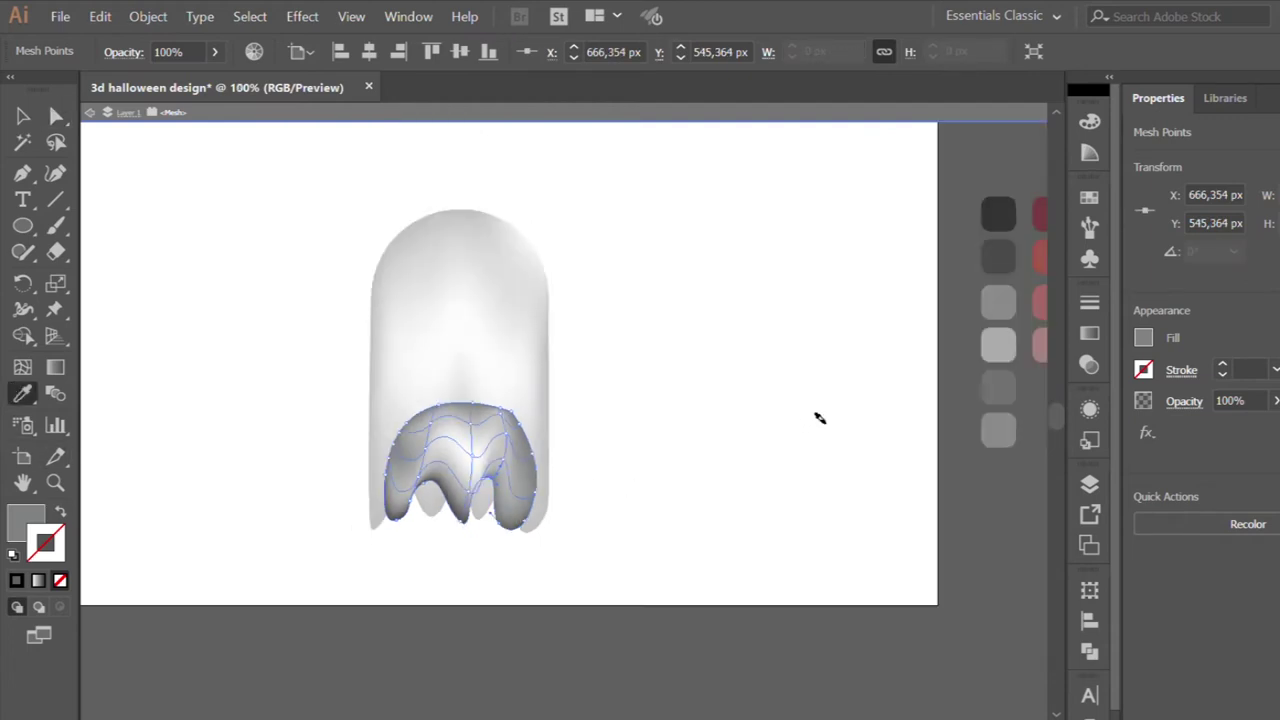
left_click(1000, 260)
key("v")
left_click(265, 195)
Apply a grey swatch to all of the ghost's mesh points.
scroll(323, 257, "down", 1, "alt")
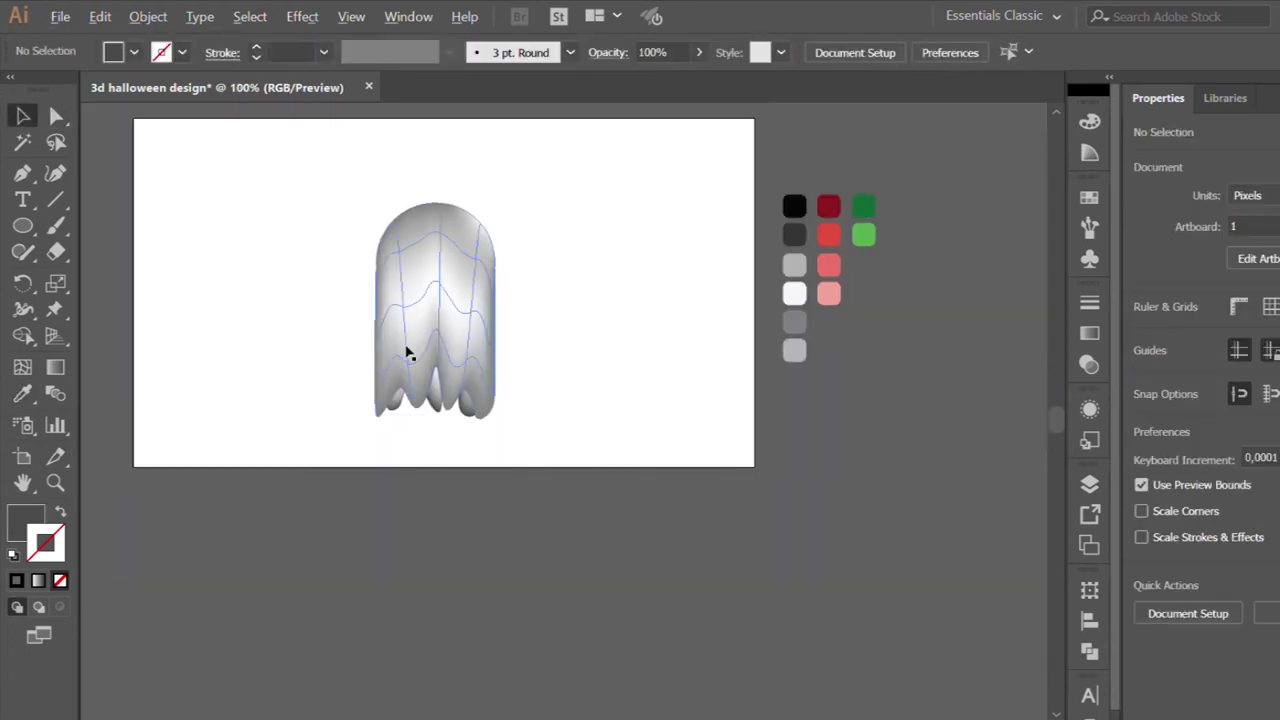
scroll(419, 343, "up", 2, "alt")
double_click(460, 462)
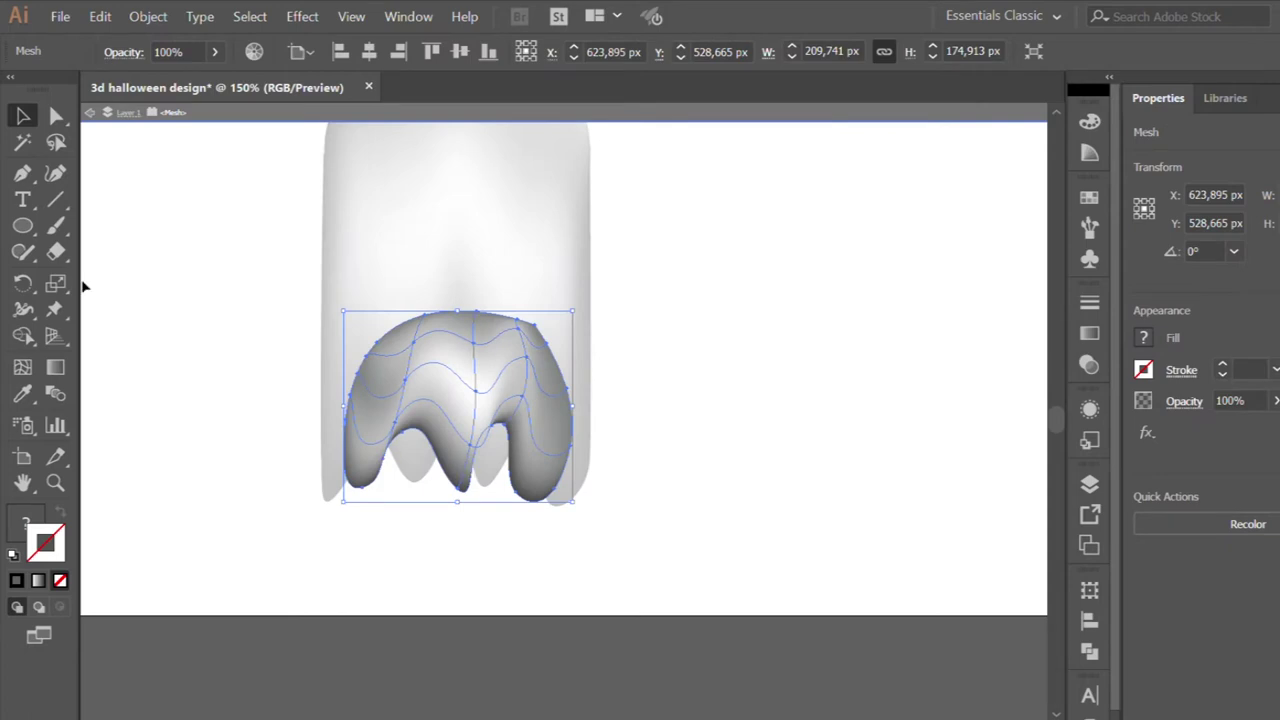
key("a")
key("ctrl+a")
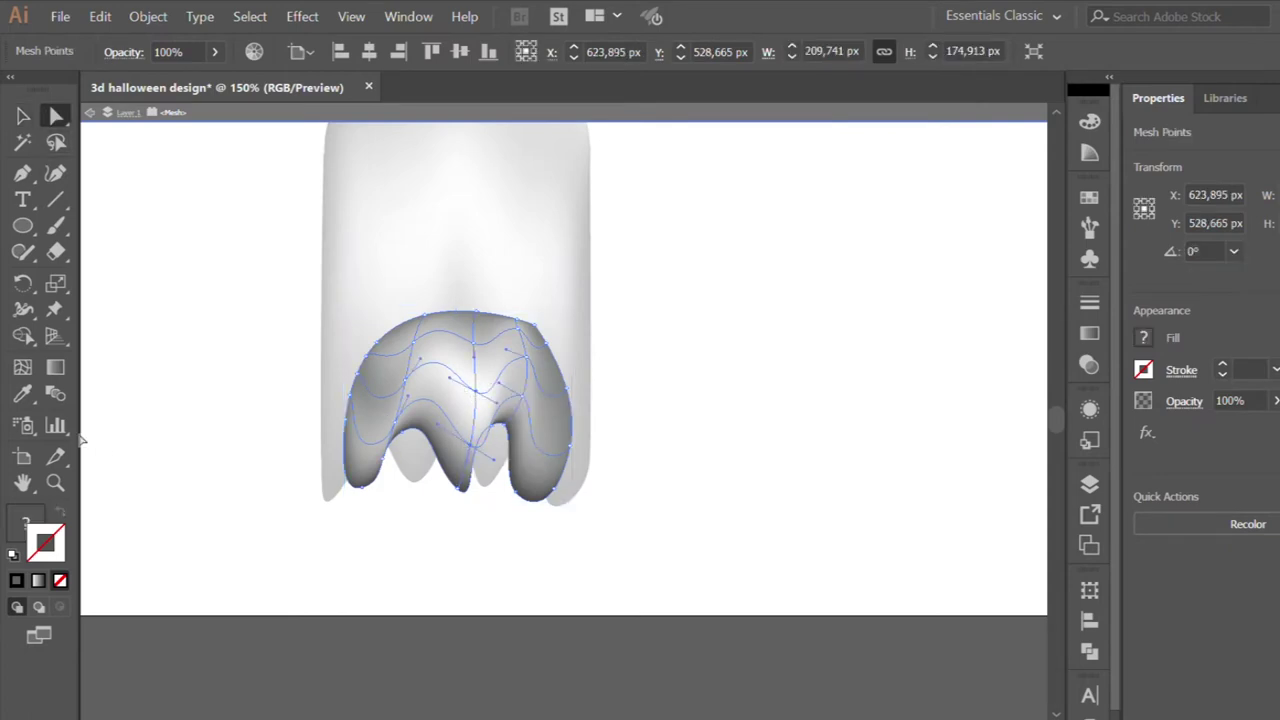
key("i")
scroll(343, 457, "down", 2, "alt")
left_click(761, 380)
scroll(566, 460, "up", 1, "alt")
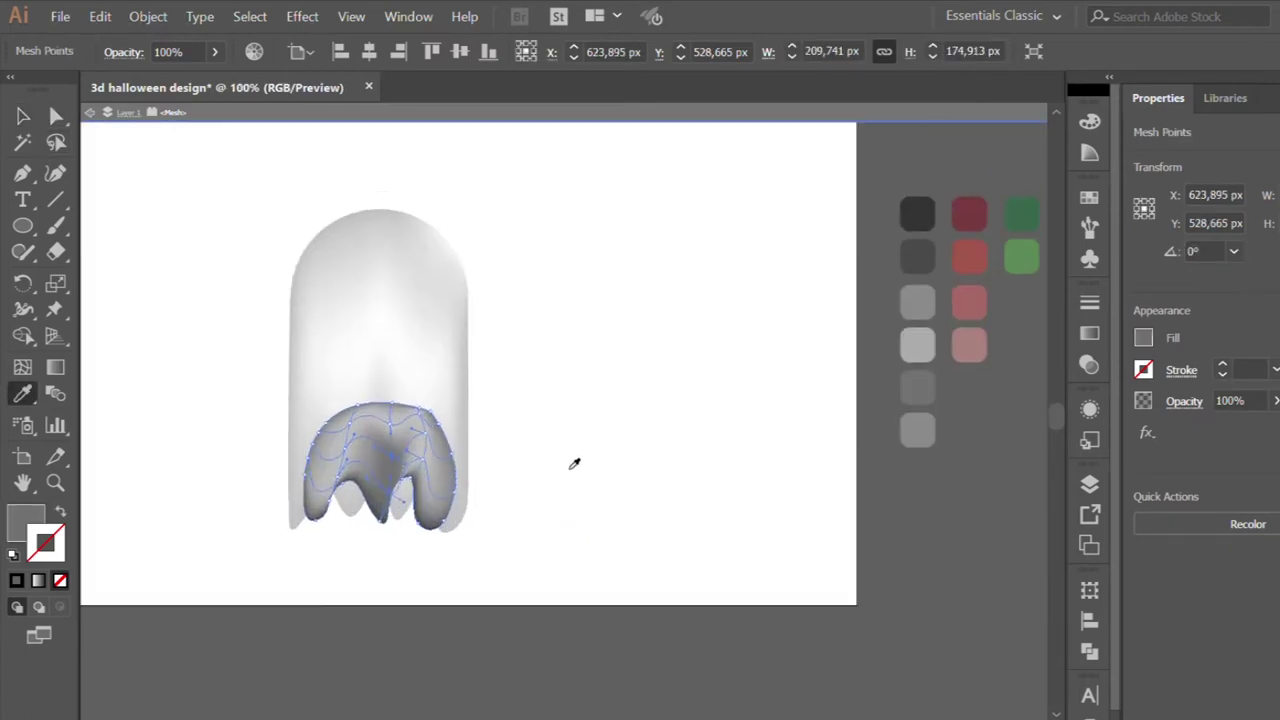
Give a mesh point on the hem's left lobe a darker sampled grey.
key("a")
scroll(322, 489, "up", 1, "alt")
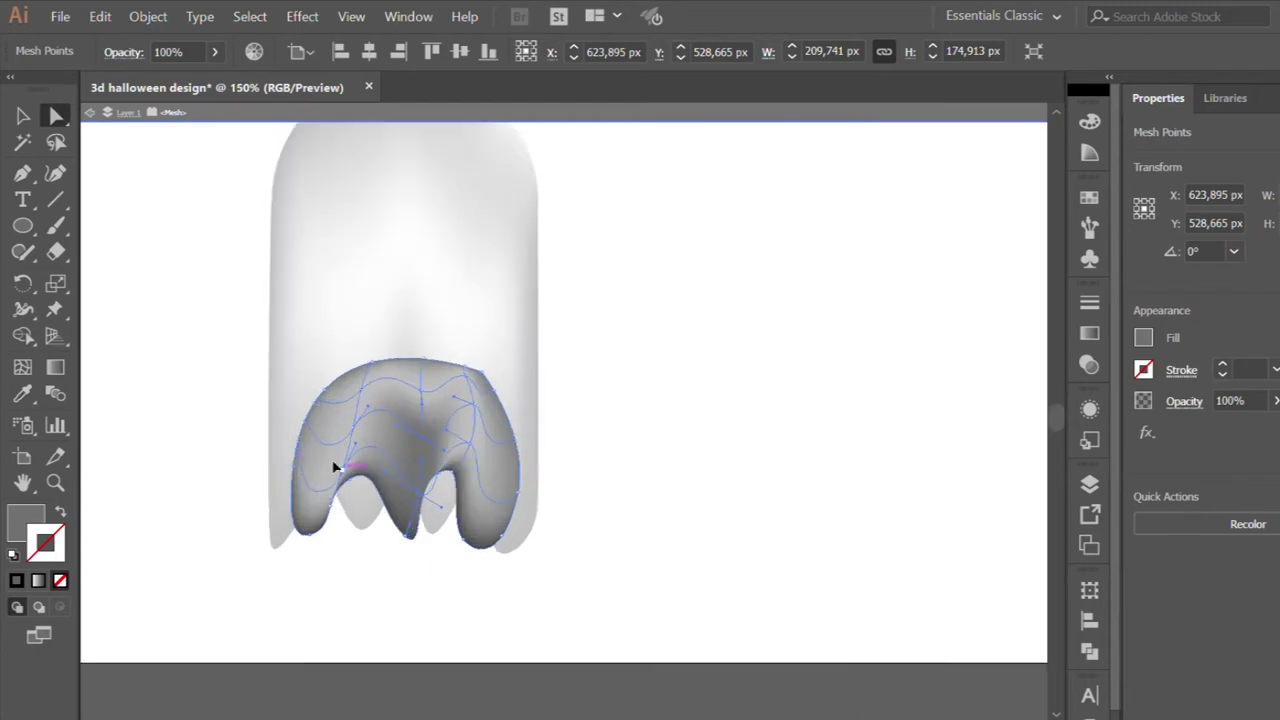
left_click(338, 466)
left_click(14, 397)
left_click(420, 440)
left_click(23, 115)
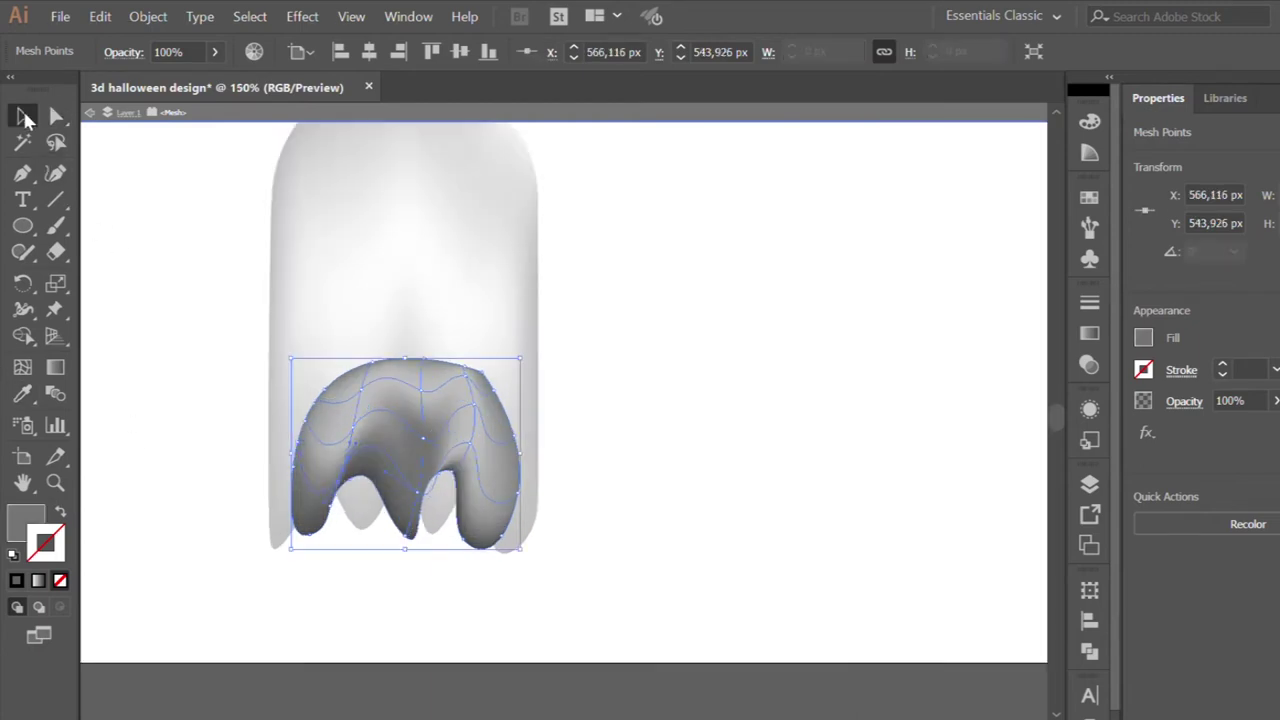
left_click(251, 245)
scroll(253, 248, "down", 2, "alt")
scroll(252, 245, "up", 2)
scroll(252, 246, "up", 1, "alt")
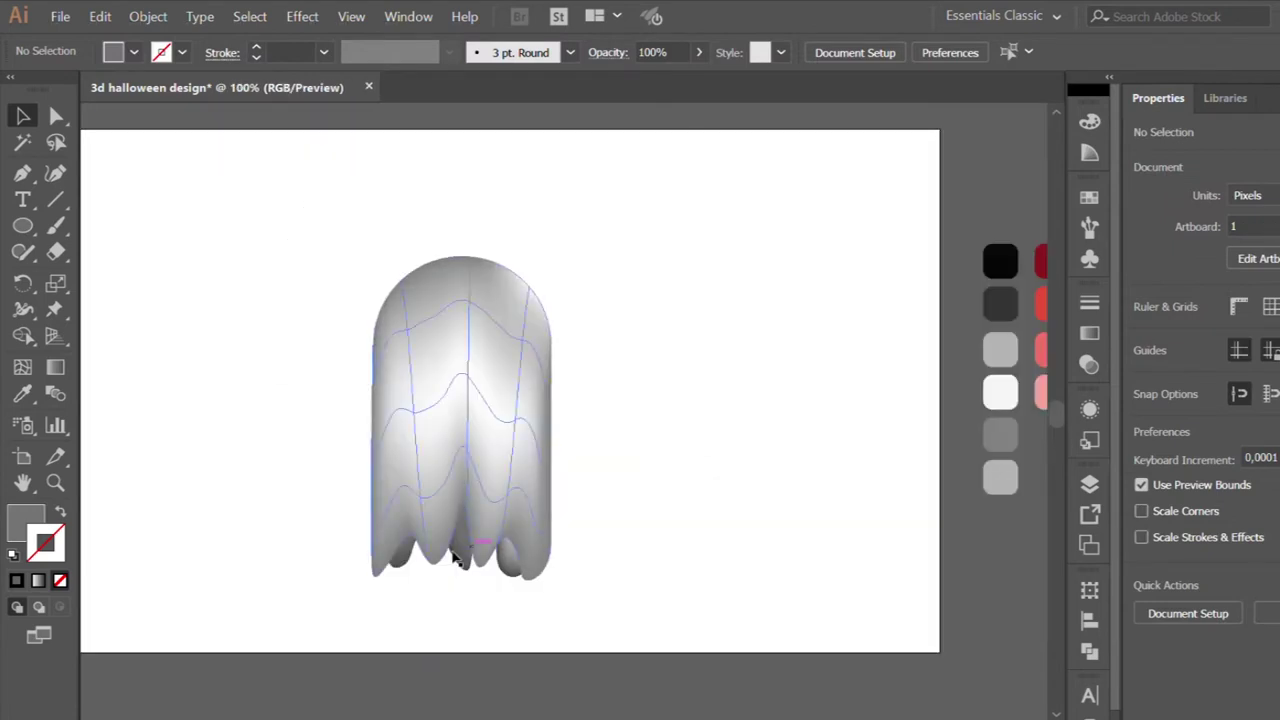
Add a mesh line on the hem's left side and give its point a lighter grey.
double_click(452, 556)
scroll(408, 543, "up", 2, "alt")
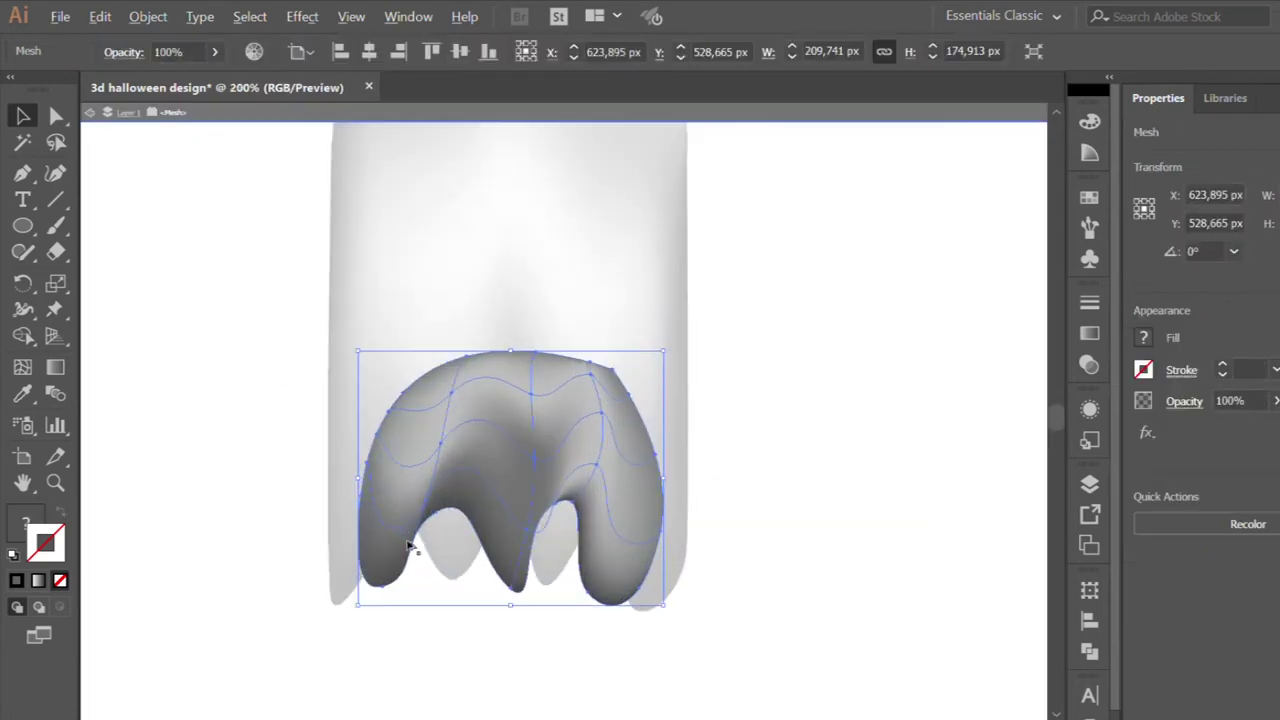
scroll(400, 543, "up", 1, "alt")
left_click(368, 510)
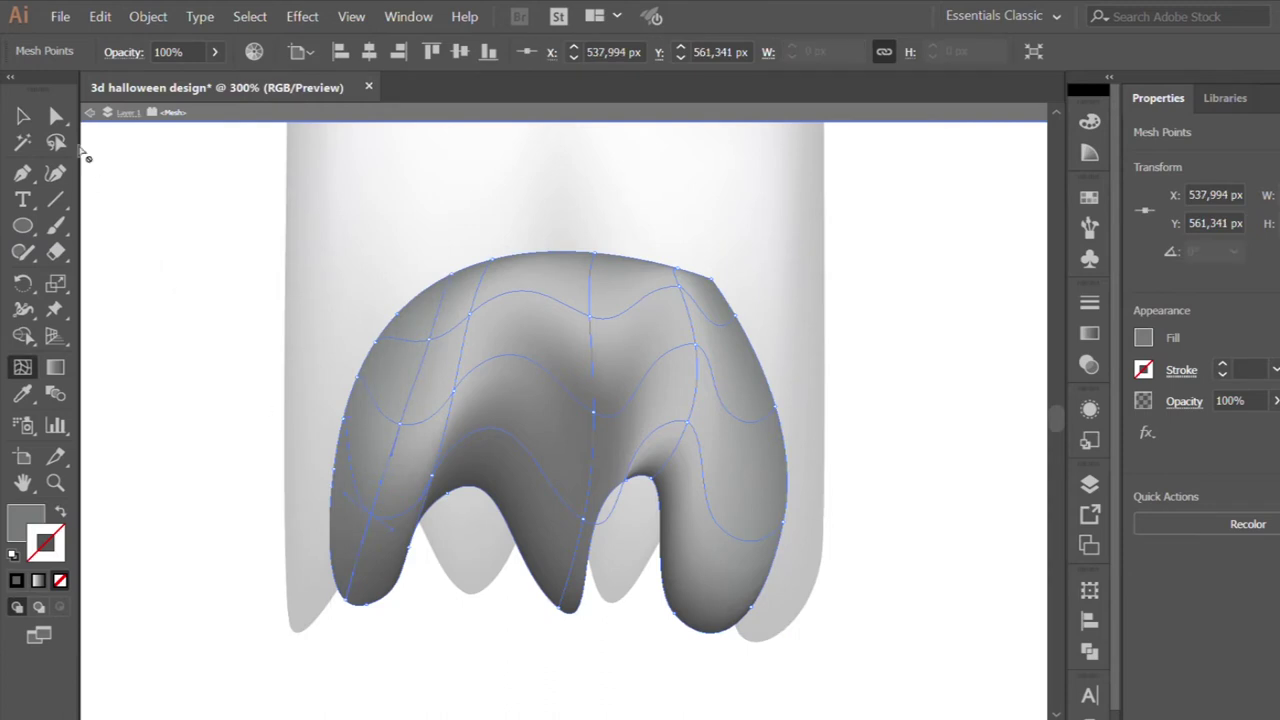
key("a")
left_click(24, 395)
key("ctrl+1")
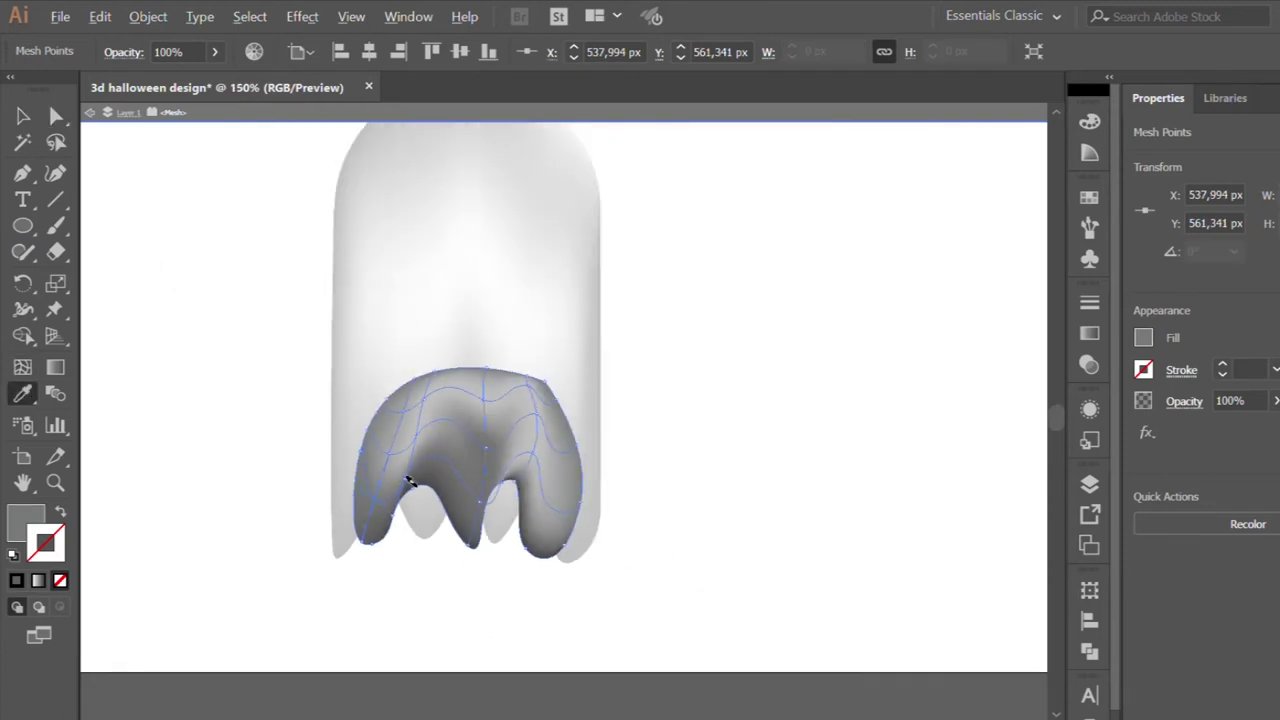
left_click(963, 358)
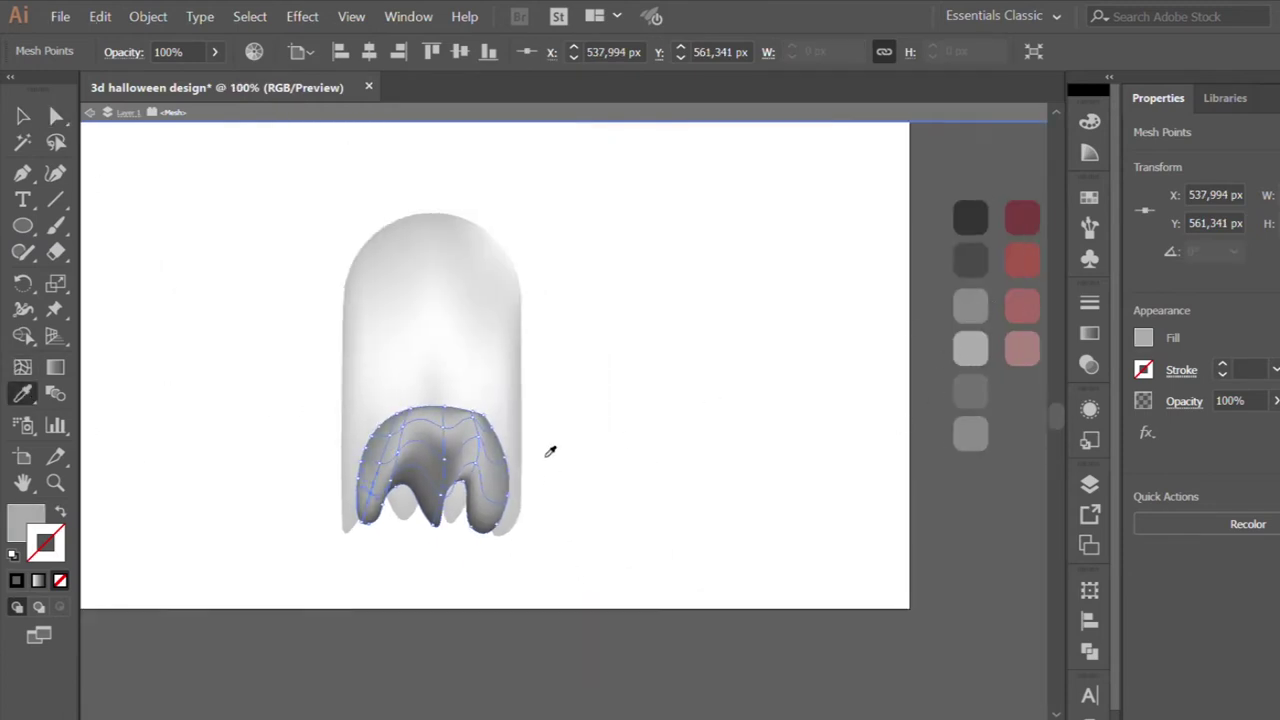
scroll(472, 455, "up", 1, "alt")
key("a")
Add new mesh points near the middle drip and in the right lobe.
left_click(22, 367)
left_click(395, 479)
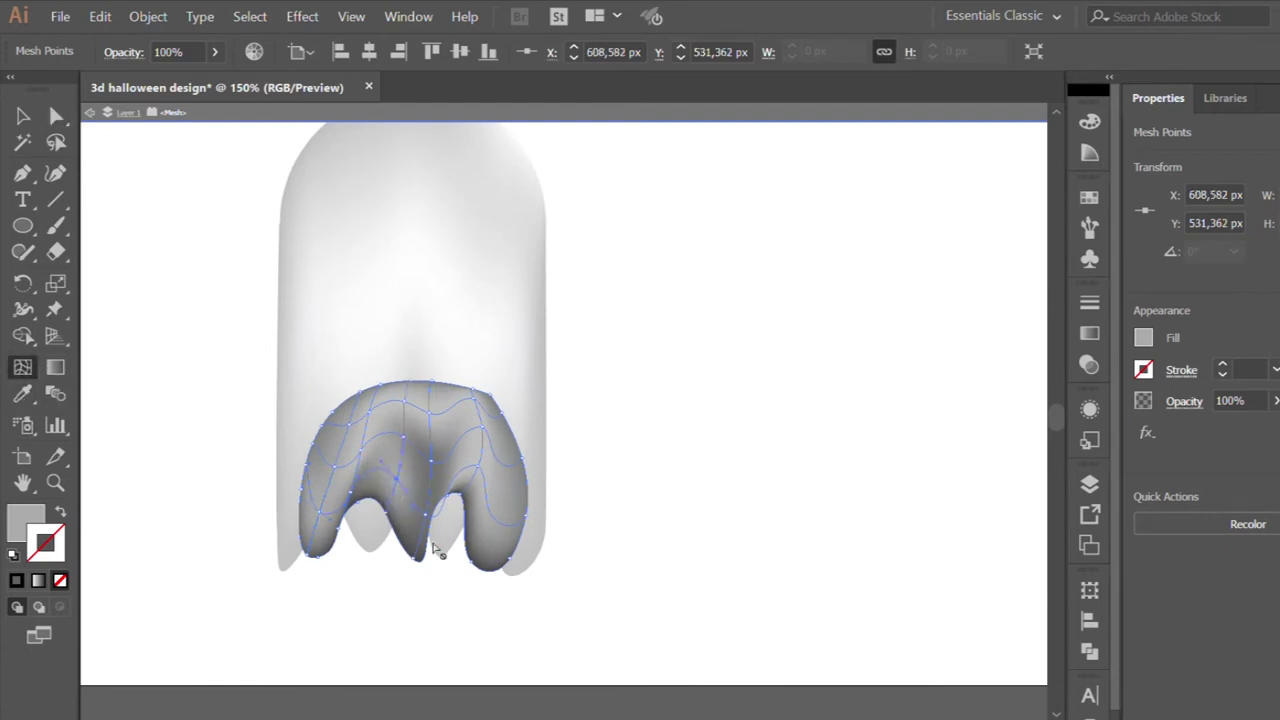
left_click(495, 530)
key("ctrl+z")
left_click(498, 519)
Shade the right lobe's mesh points with a light grey, then deselect.
left_click(56, 116)
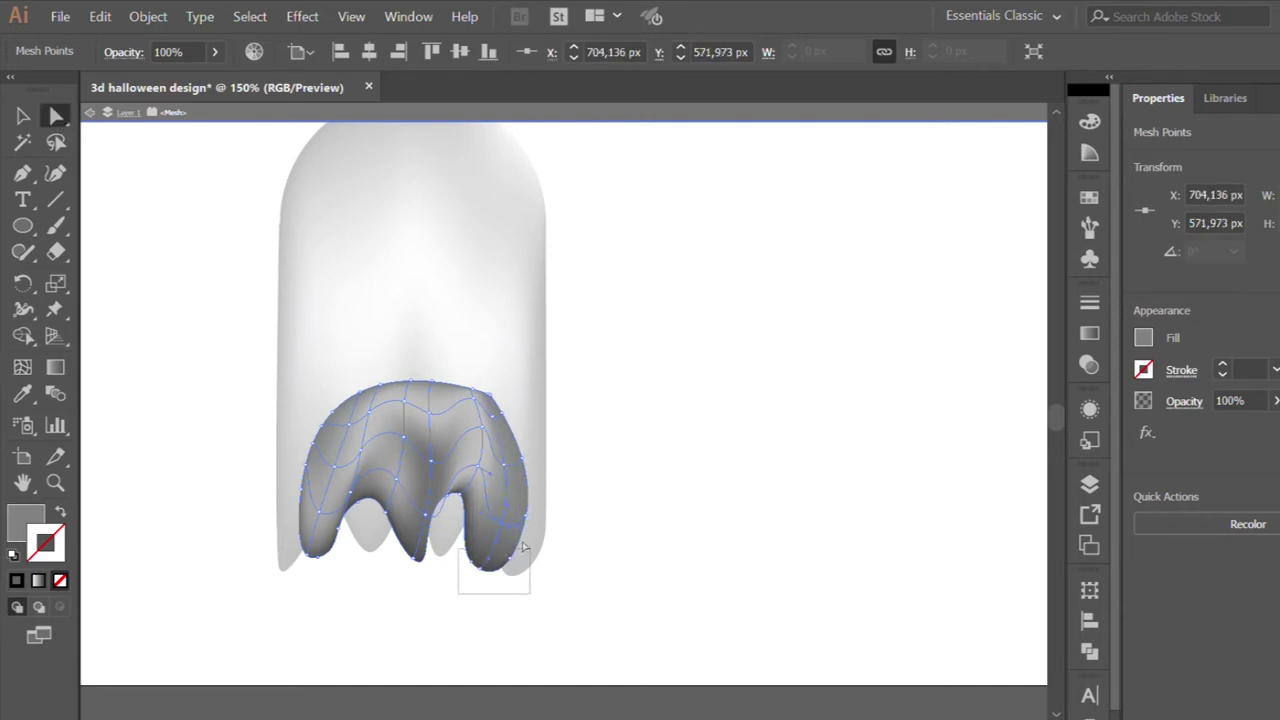
left_click_drag(523, 547, 528, 548)
key("ctrl+minus")
left_click(731, 386)
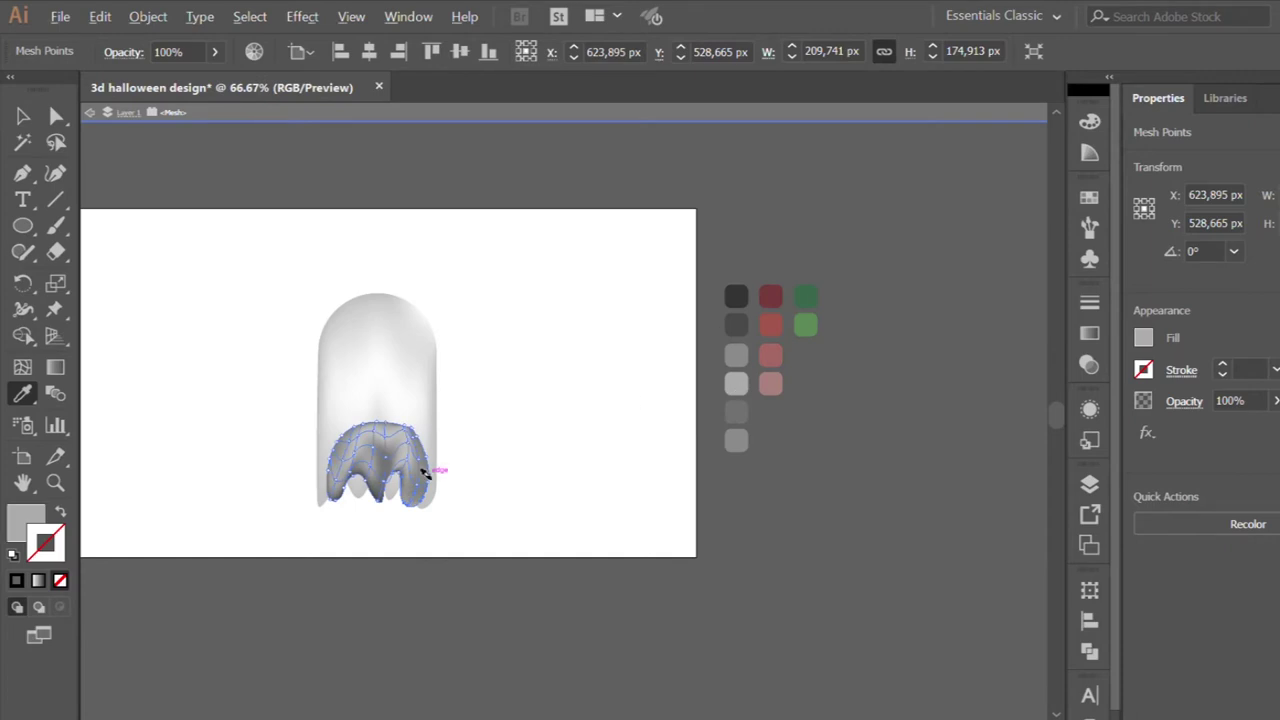
key("ctrl+plus")
left_click(56, 116)
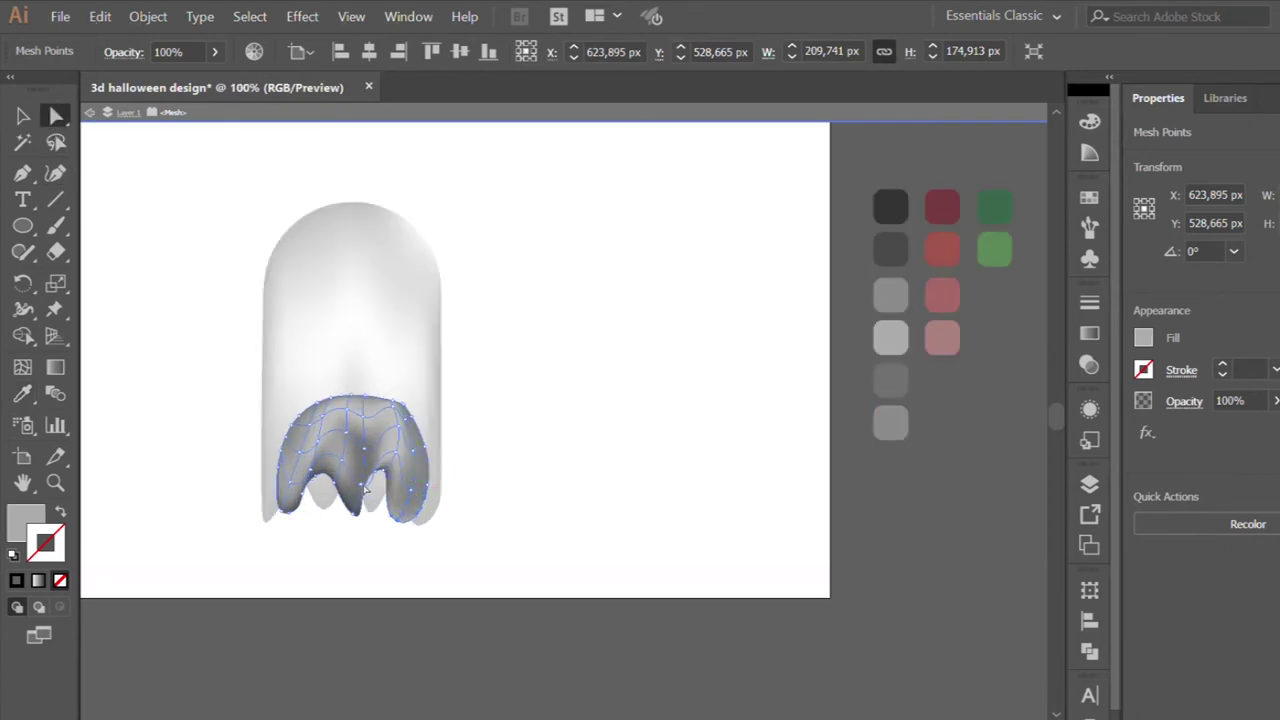
left_click(600, 560)
scroll(626, 563, "down", 1)
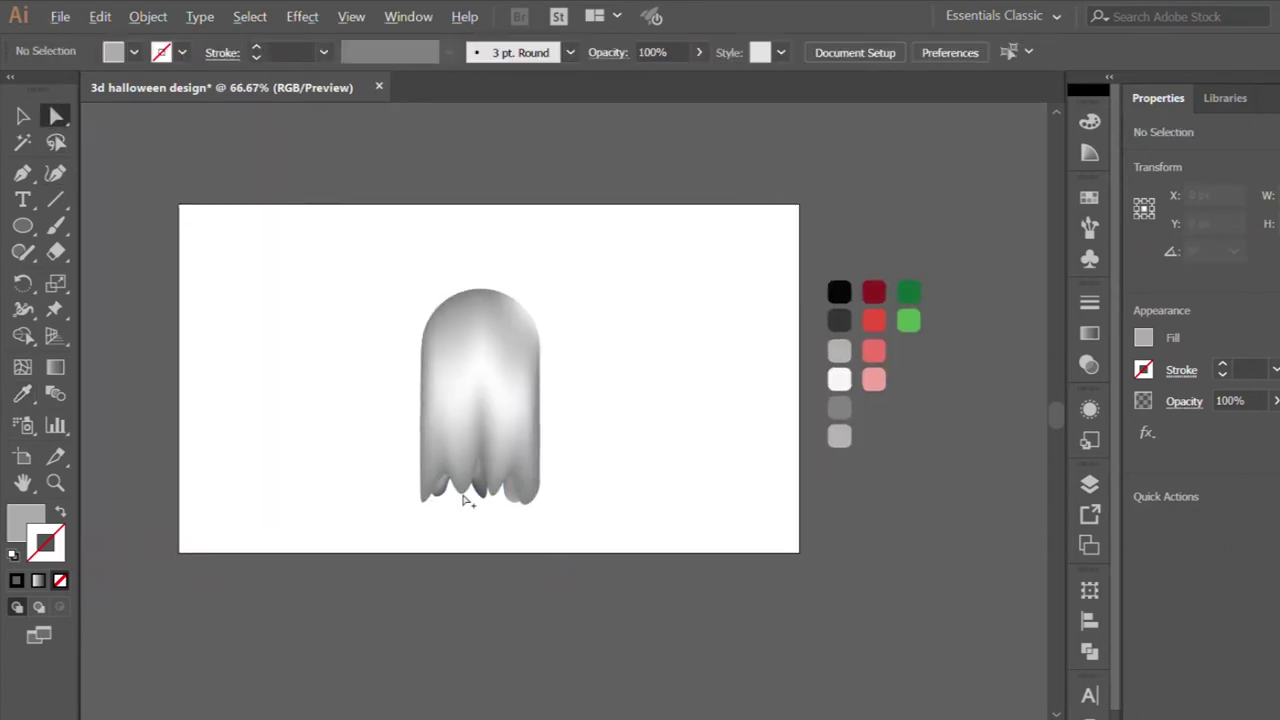
scroll(463, 500, "up", 3)
Re-check a mesh point on the right lobe, then exit mesh editing.
key("v")
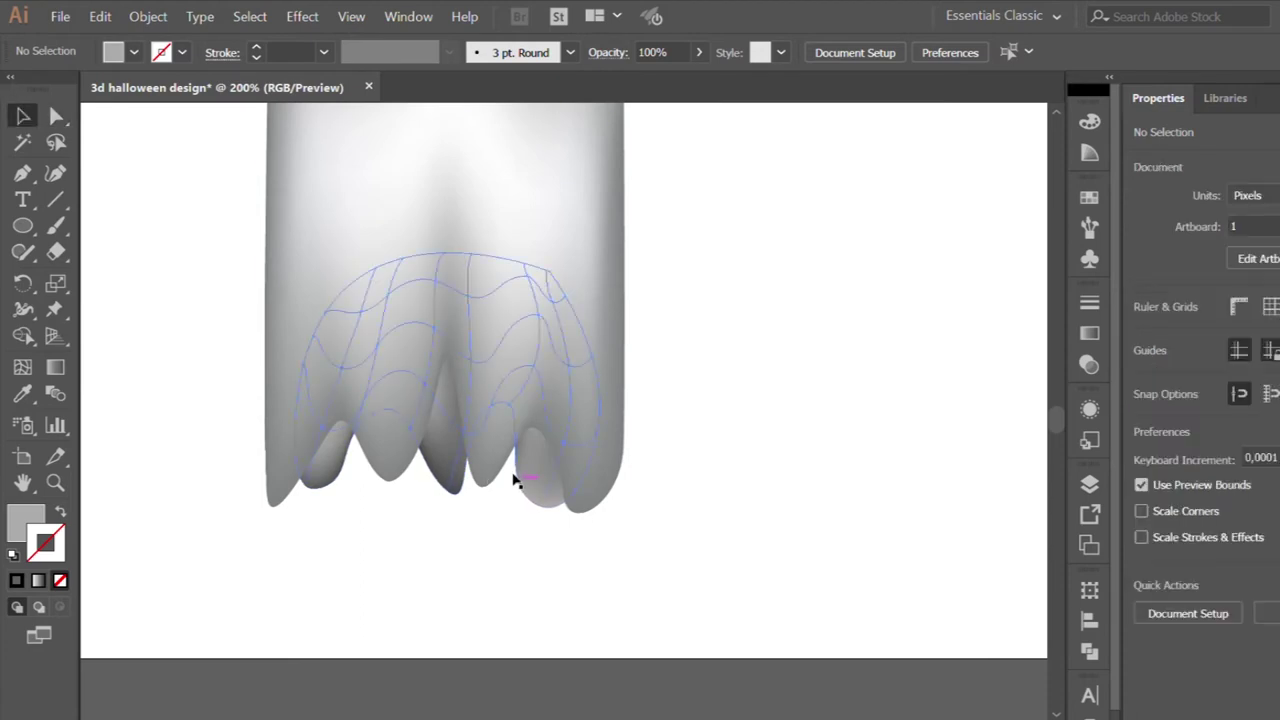
double_click(520, 480)
scroll(520, 480, "up", 1)
key("a")
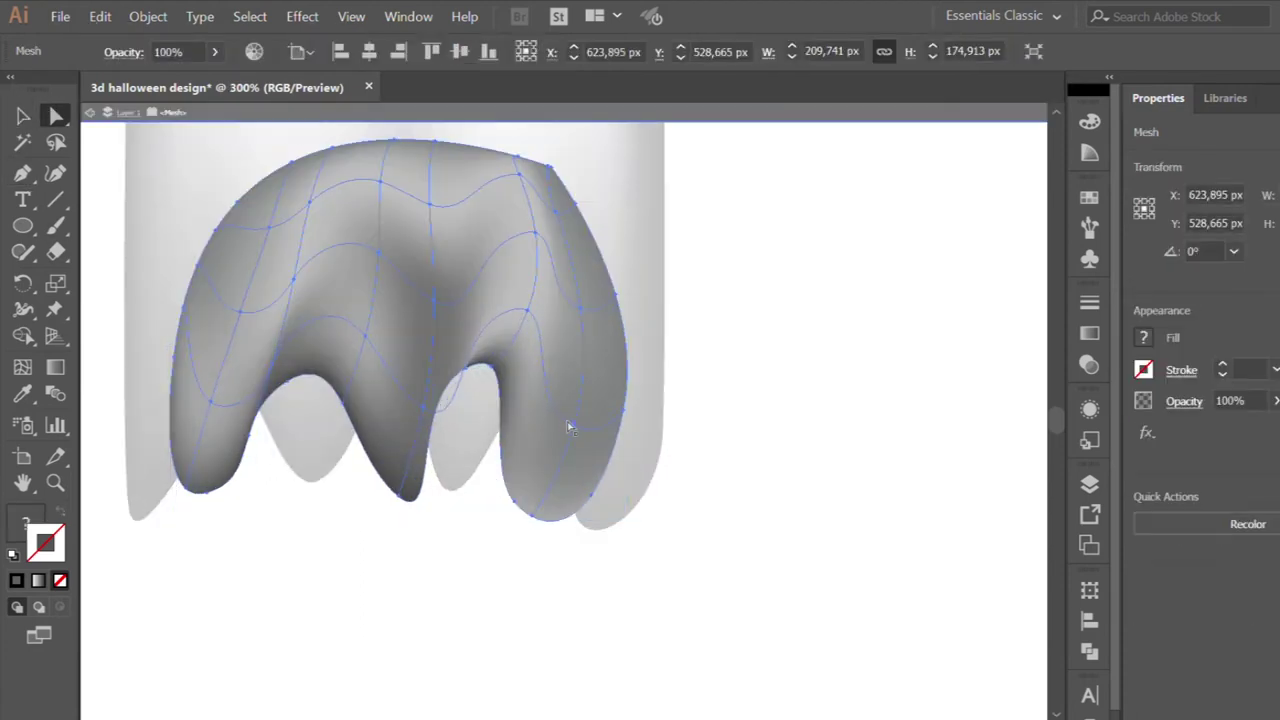
left_click(571, 428)
key("v")
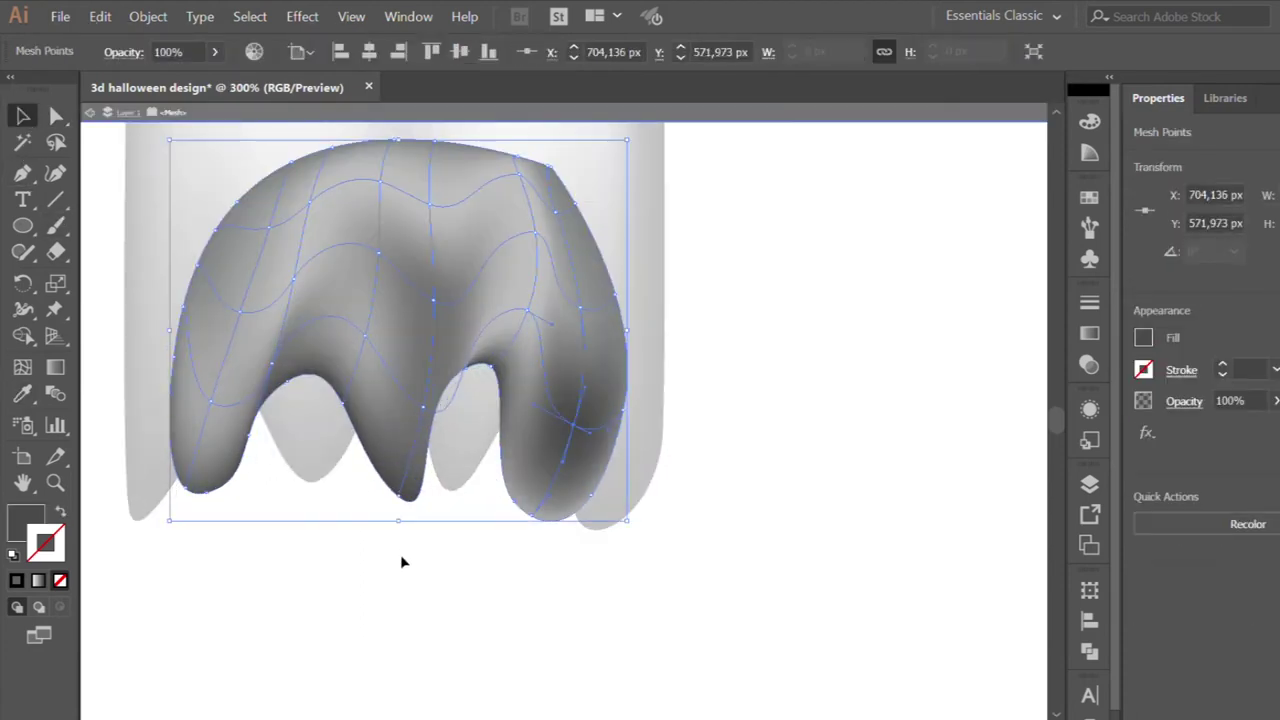
double_click(430, 581)
scroll(430, 581, "down", 4)
scroll(447, 573, "up", 1)
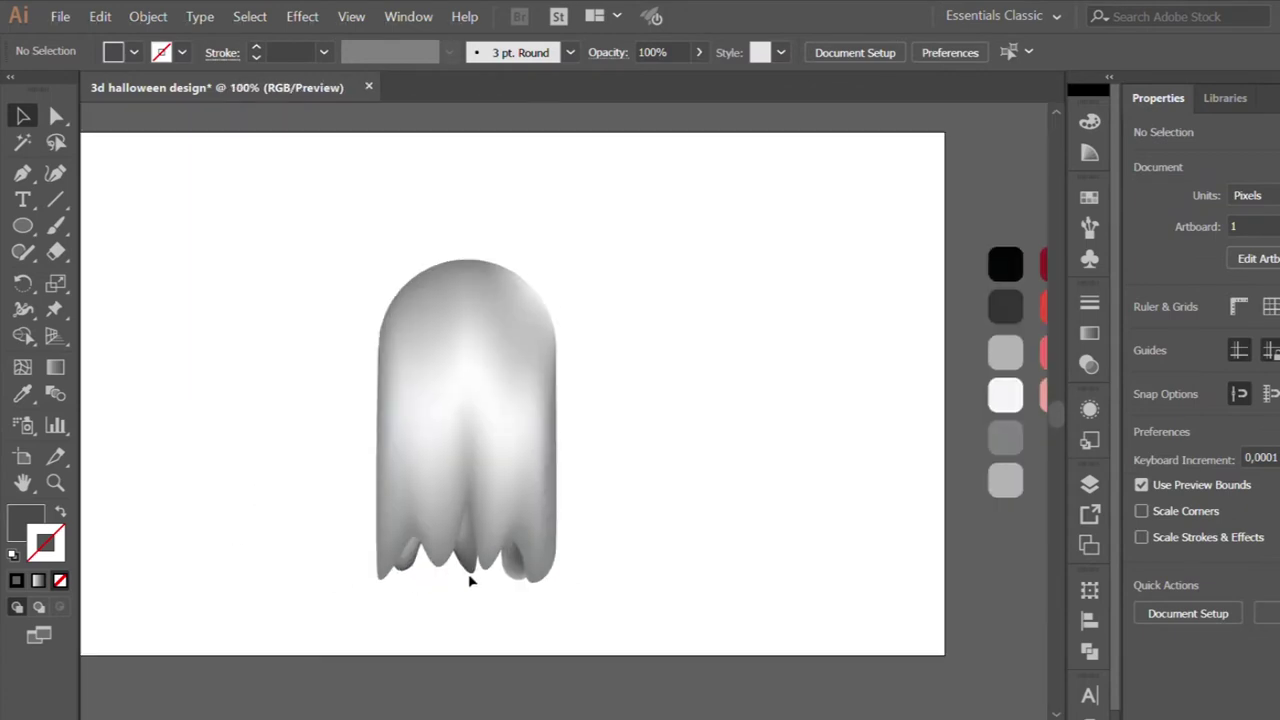
left_click(21, 228)
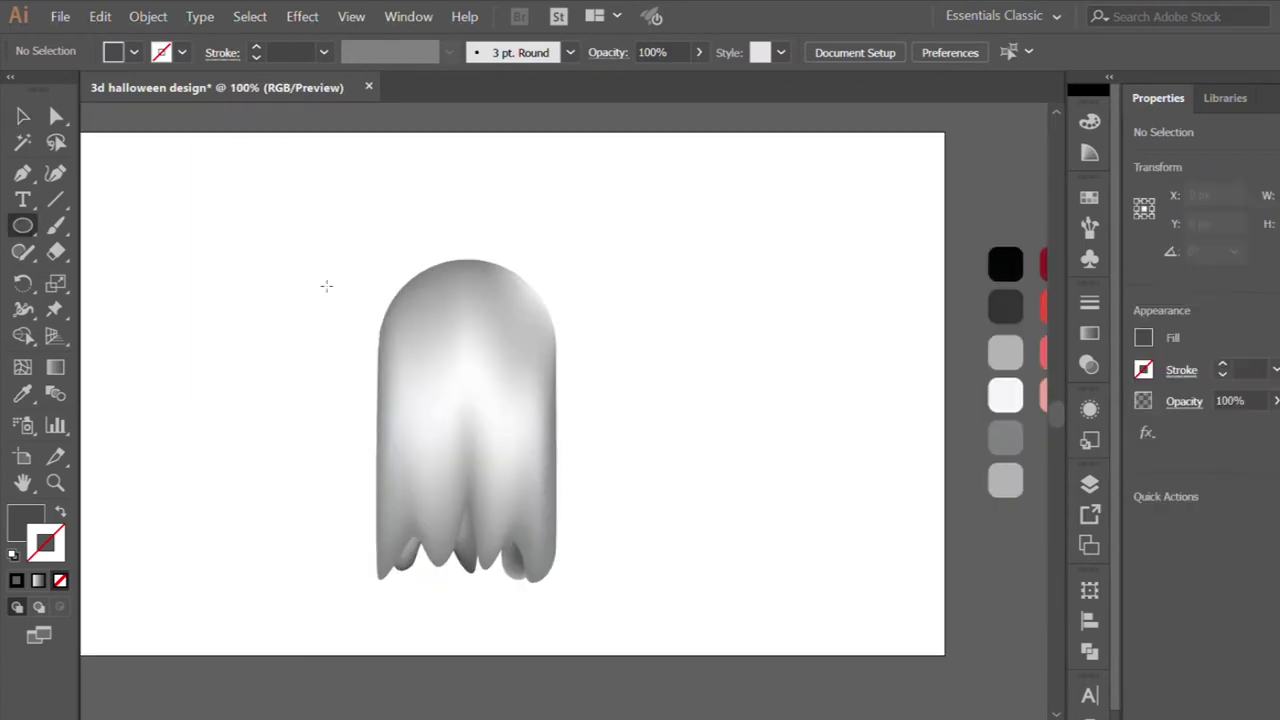
Draw a small black-filled circle on the ghost's upper left as its first eye.
left_click_drag(434, 364, 458, 388)
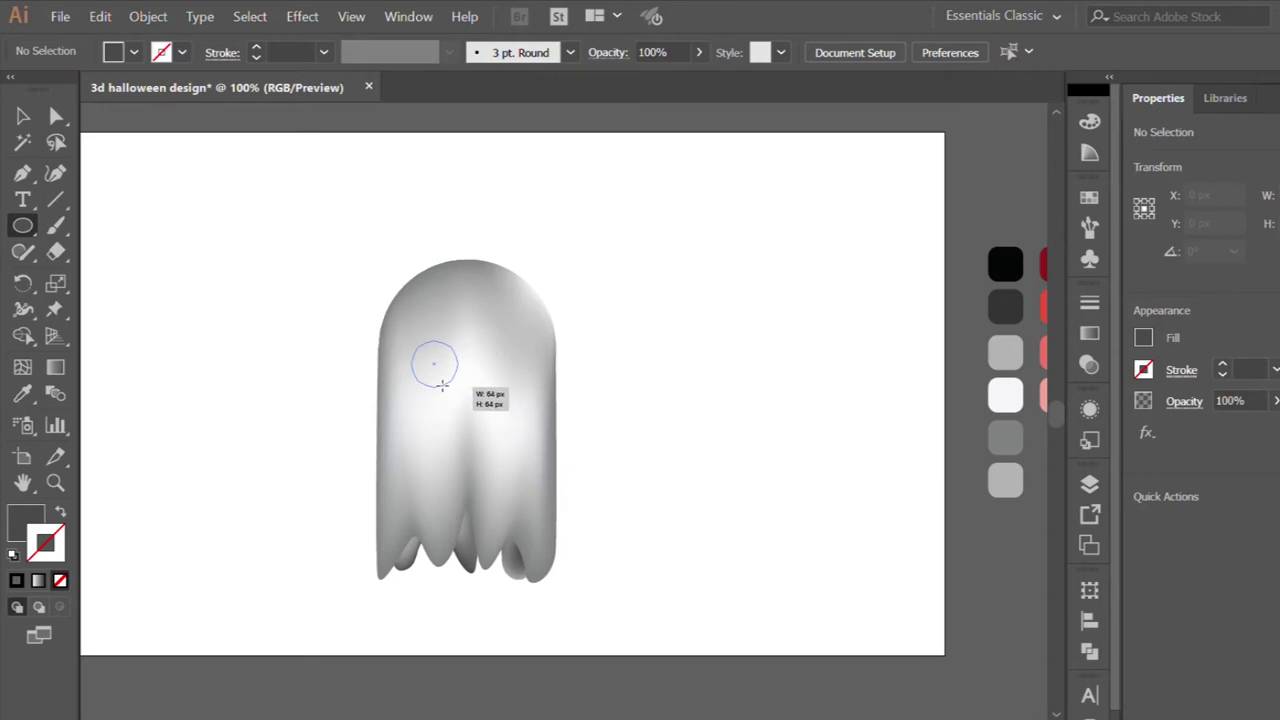
key("i")
left_click(1005, 263)
left_click(21, 120)
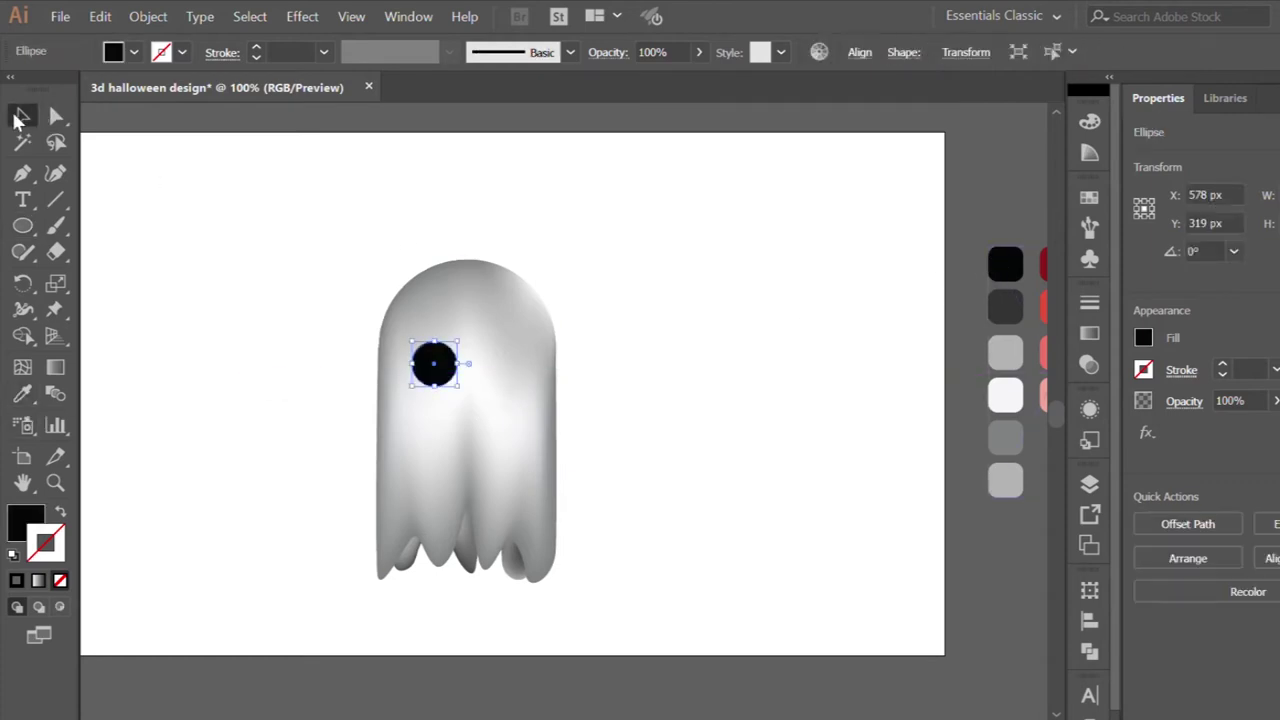
Embed the linked colour palette image and inspect its clip group.
left_click(995, 310)
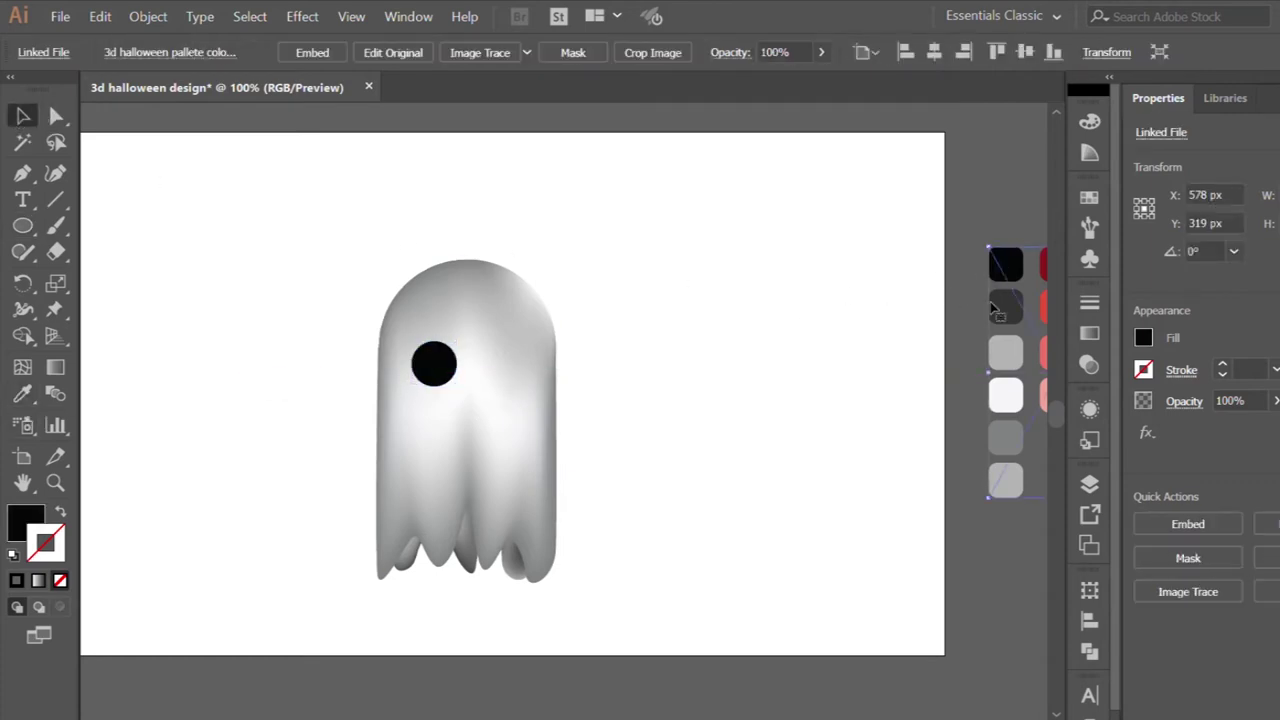
left_click(312, 52)
left_click(765, 192)
double_click(997, 298)
left_click(997, 300)
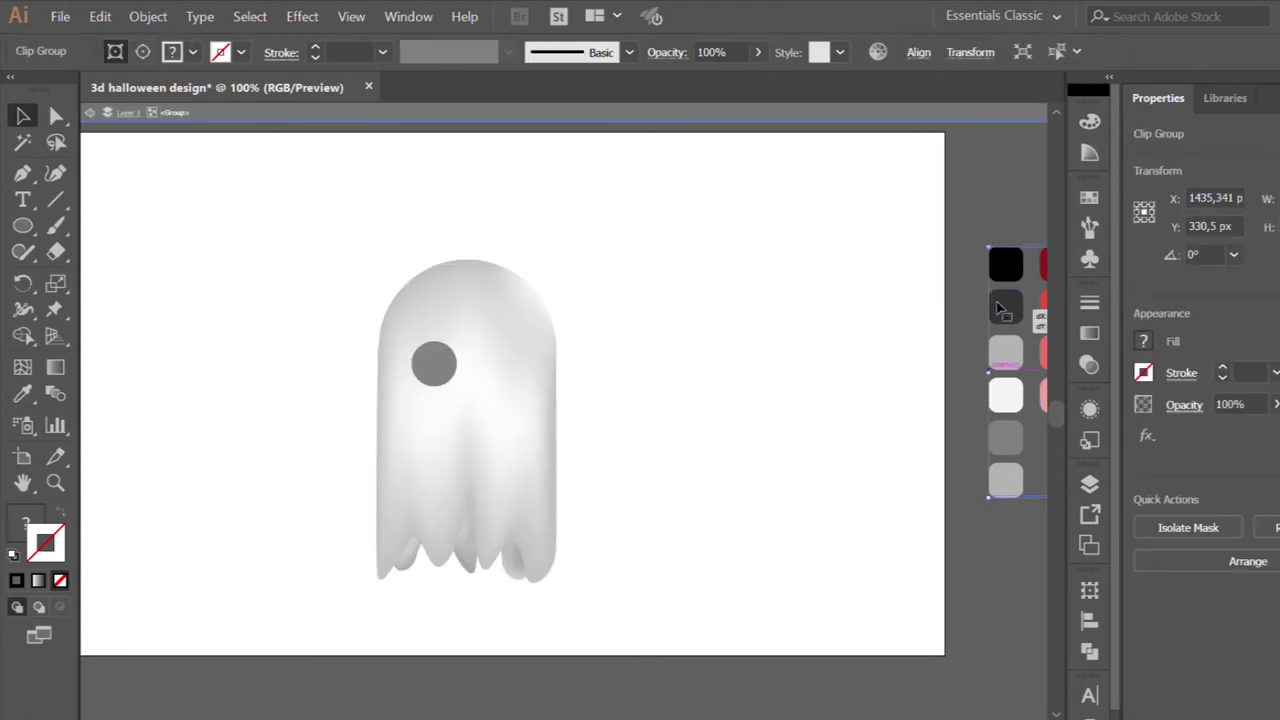
double_click(1003, 305)
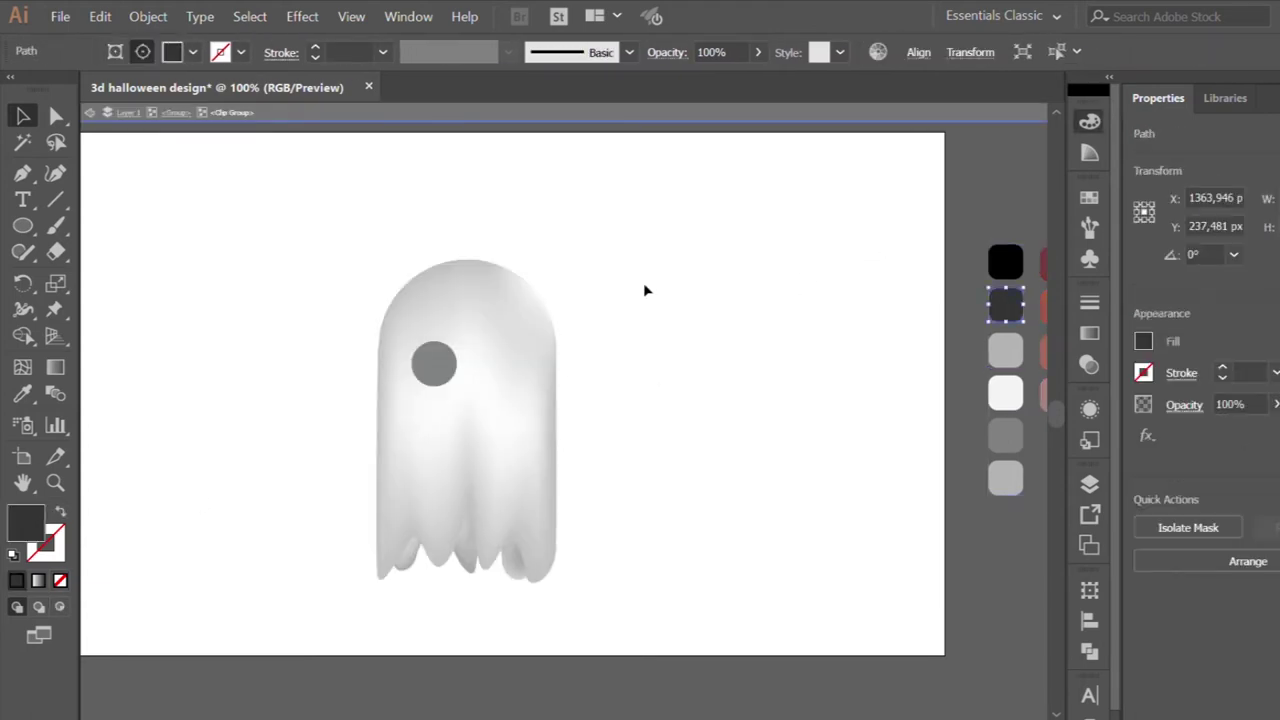
double_click(745, 271)
Give the eye circle a dark radial gradient fill.
left_click(434, 363)
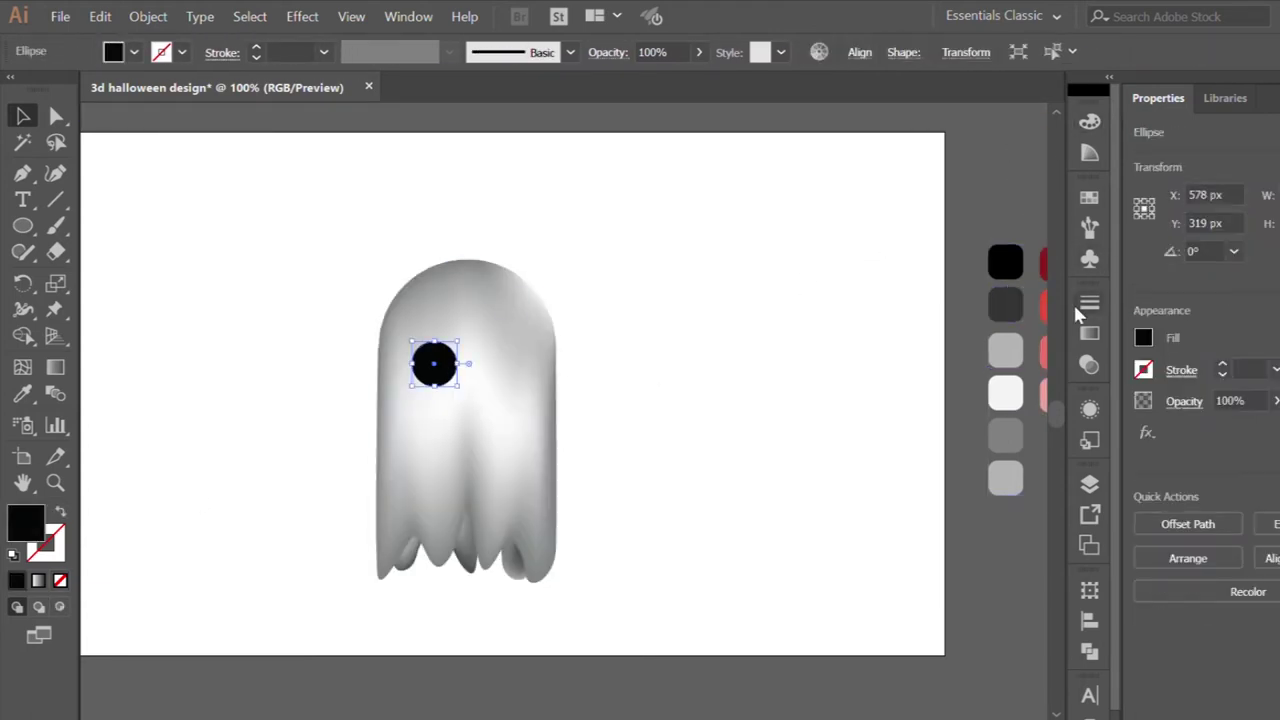
left_click(1090, 333)
key("period")
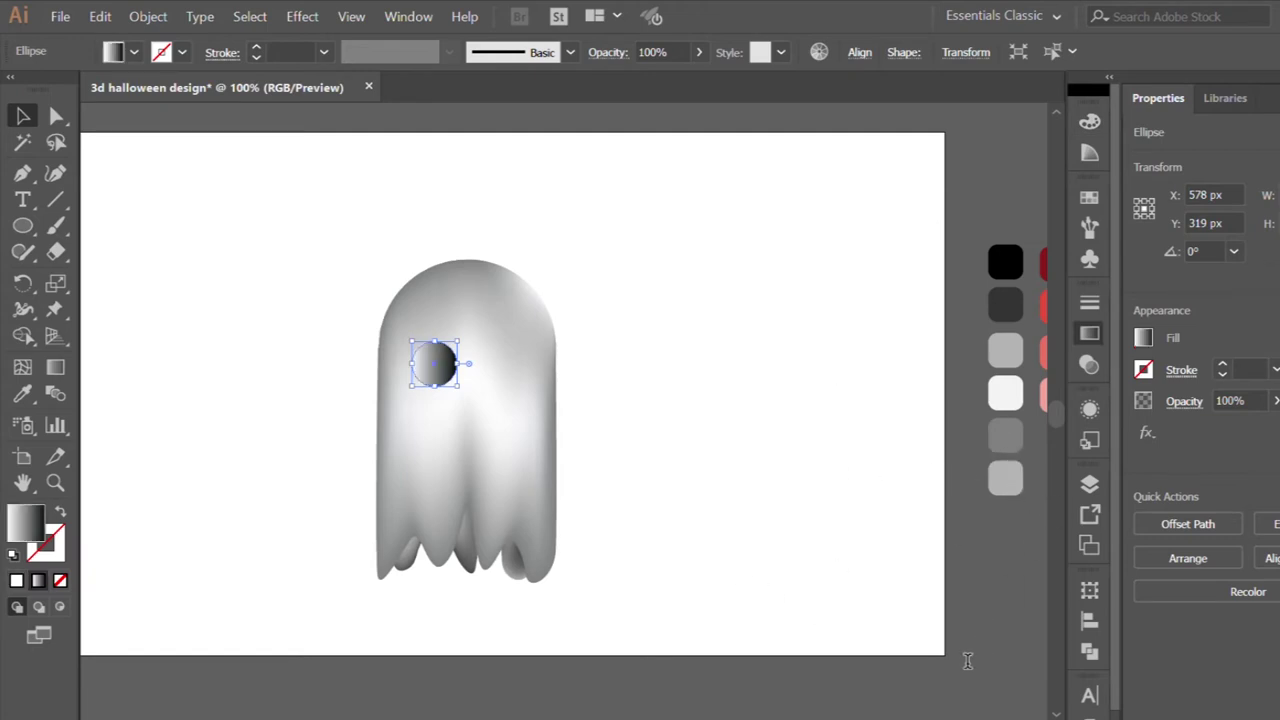
key("ctrl+z")
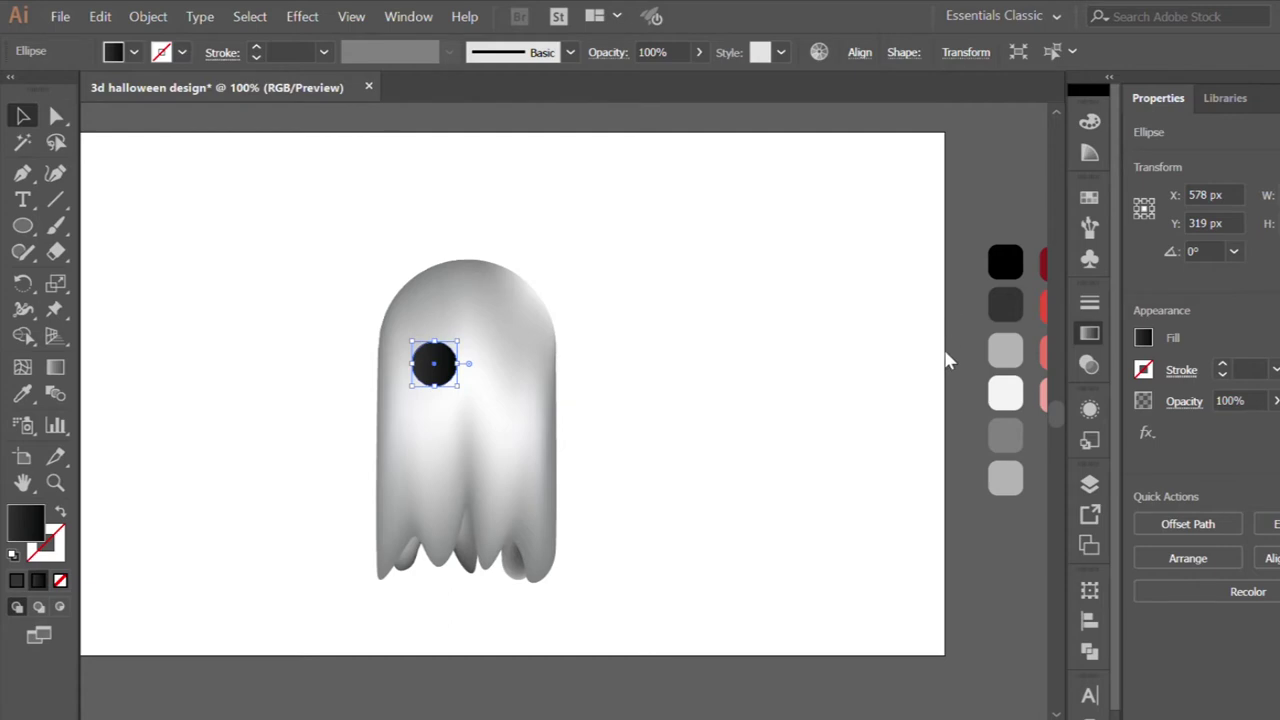
key("ctrl+z")
key("ctrl+plus")
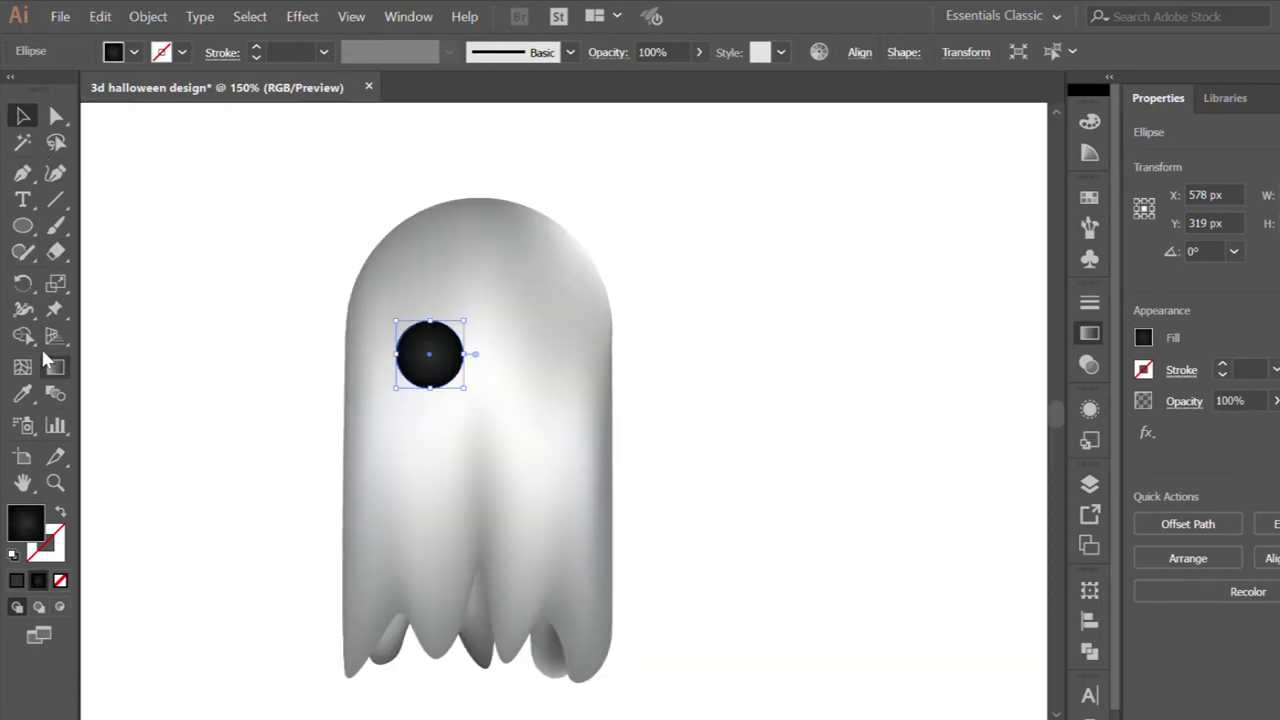
left_click(55, 367)
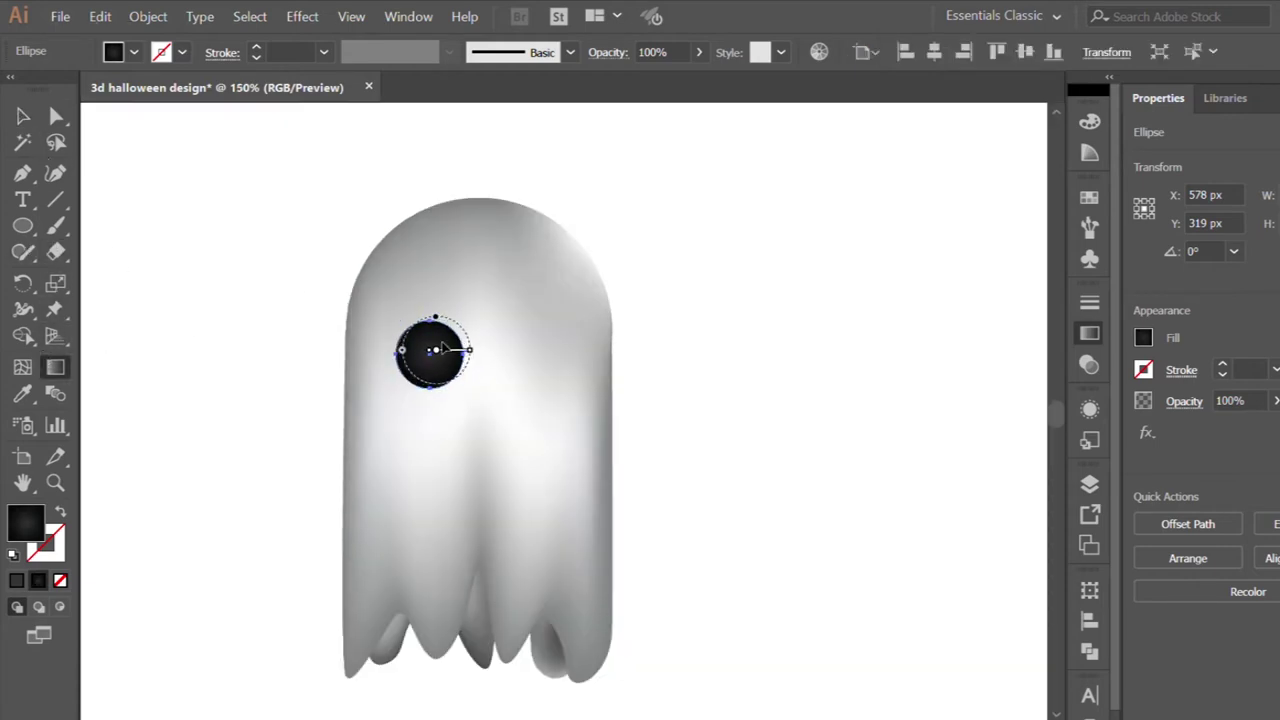
Duplicate the eye to the right as a second eye and reset the view.
left_click(37, 117)
left_click_drag(436, 360, 536, 360)
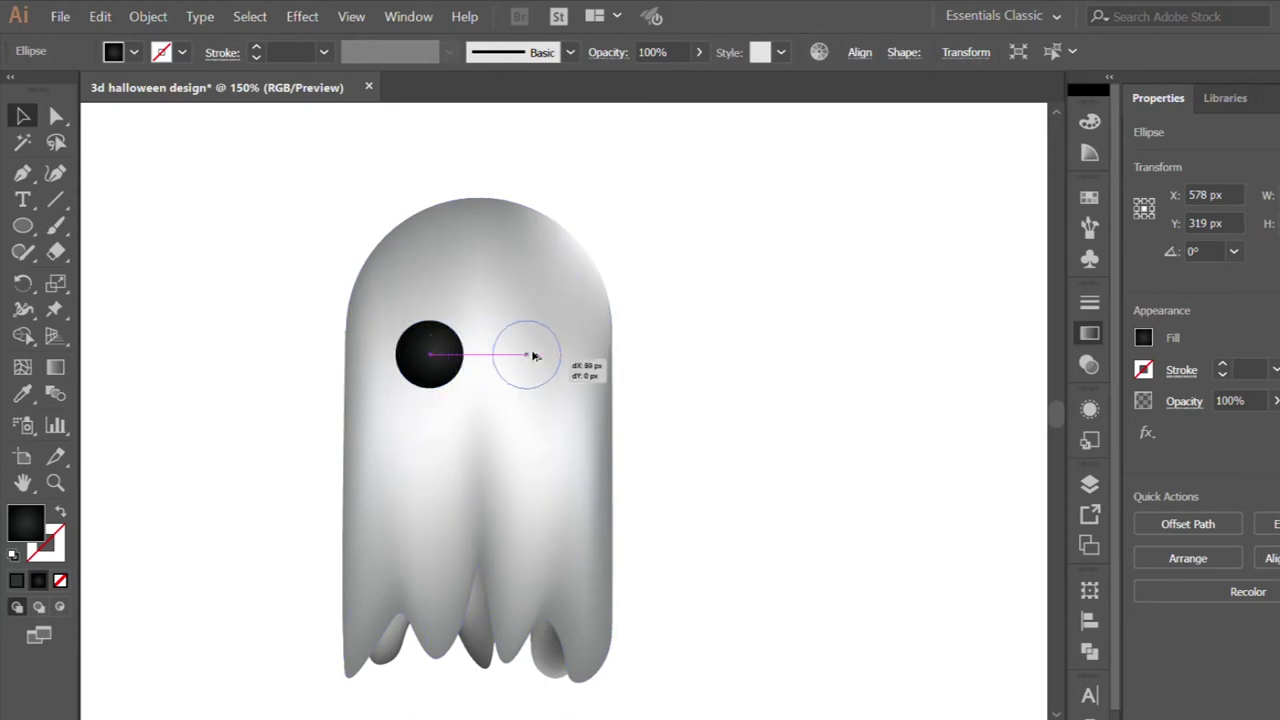
left_click(660, 331)
key("ctrl+0")
key("ctrl+1")
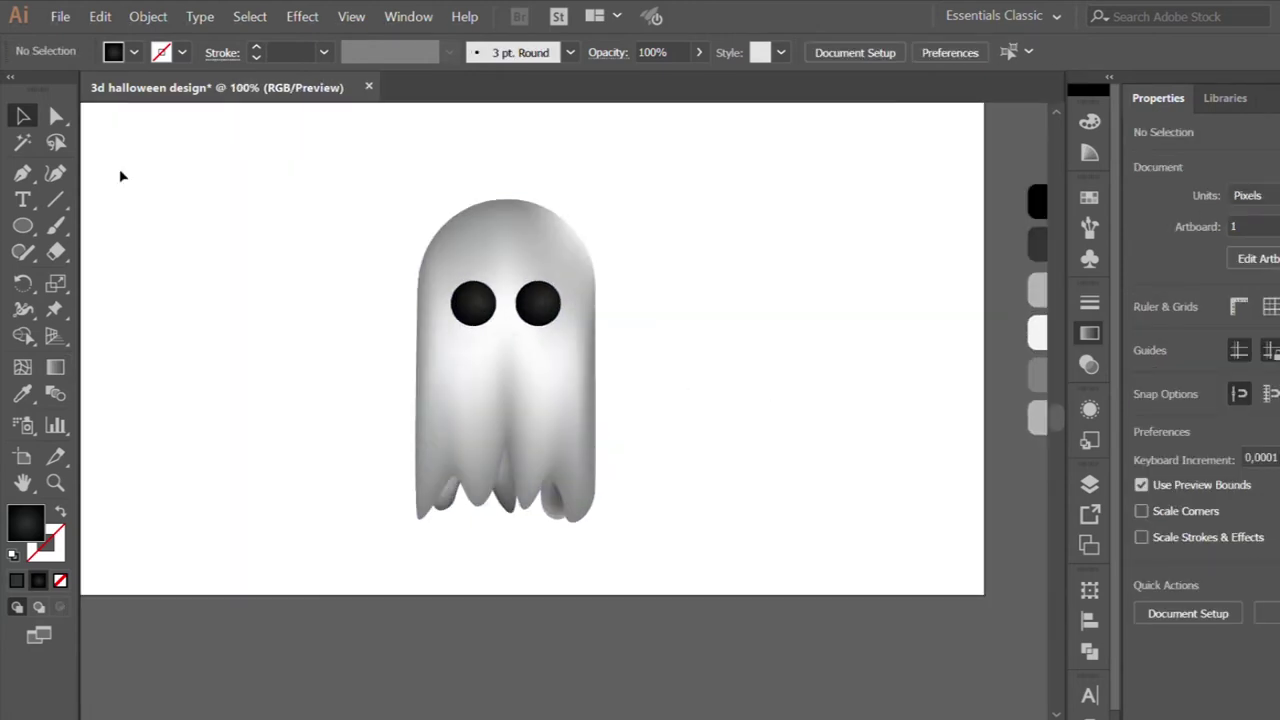
key("a")
left_click(500, 430)
scroll(445, 450, "up", 1)
Adjust a mesh point on the ghost's lower-left hem and colour it white.
left_click_drag(486, 502, 483, 505)
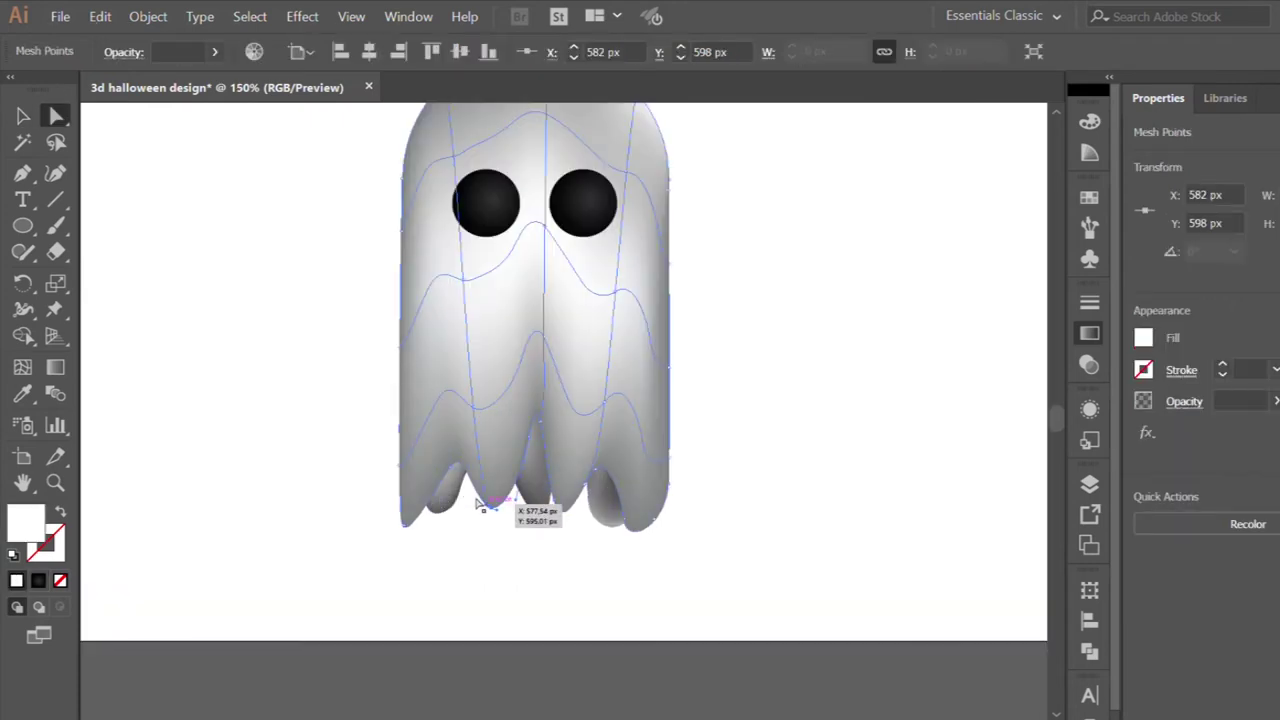
scroll(477, 517, "up", 2)
left_click(486, 497)
key("i")
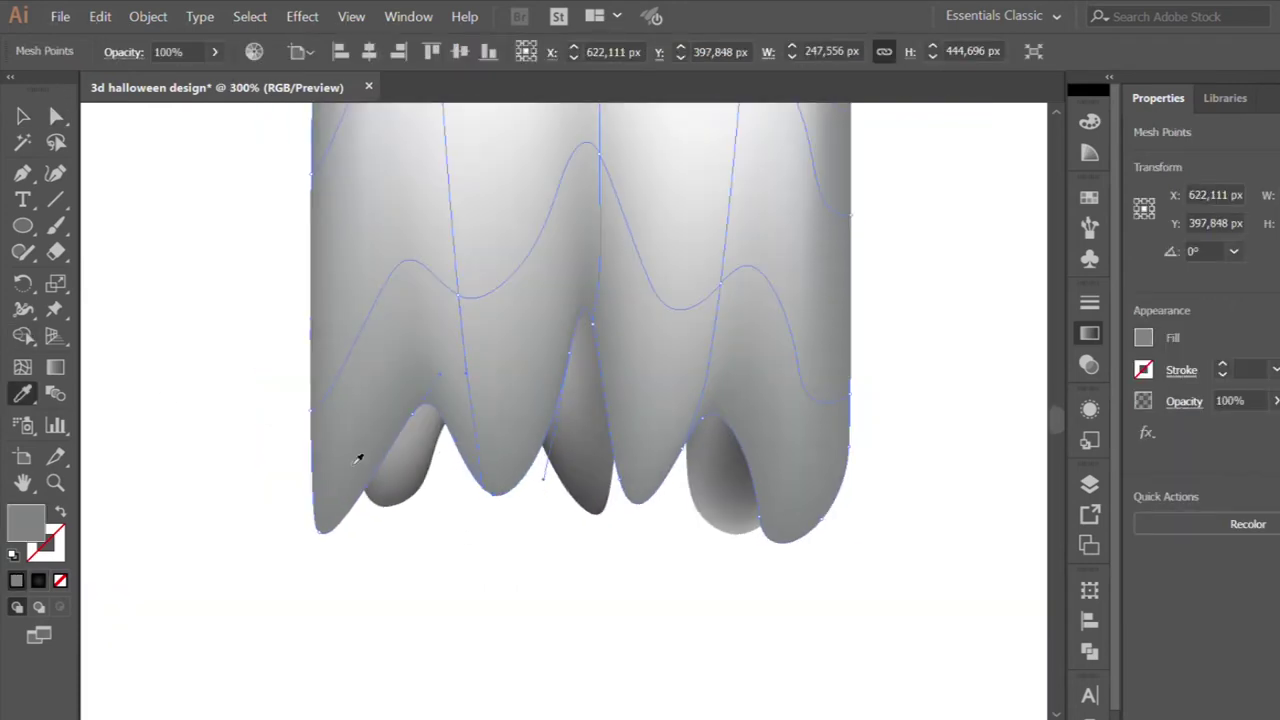
scroll(469, 486, "down", 2)
left_click(605, 275)
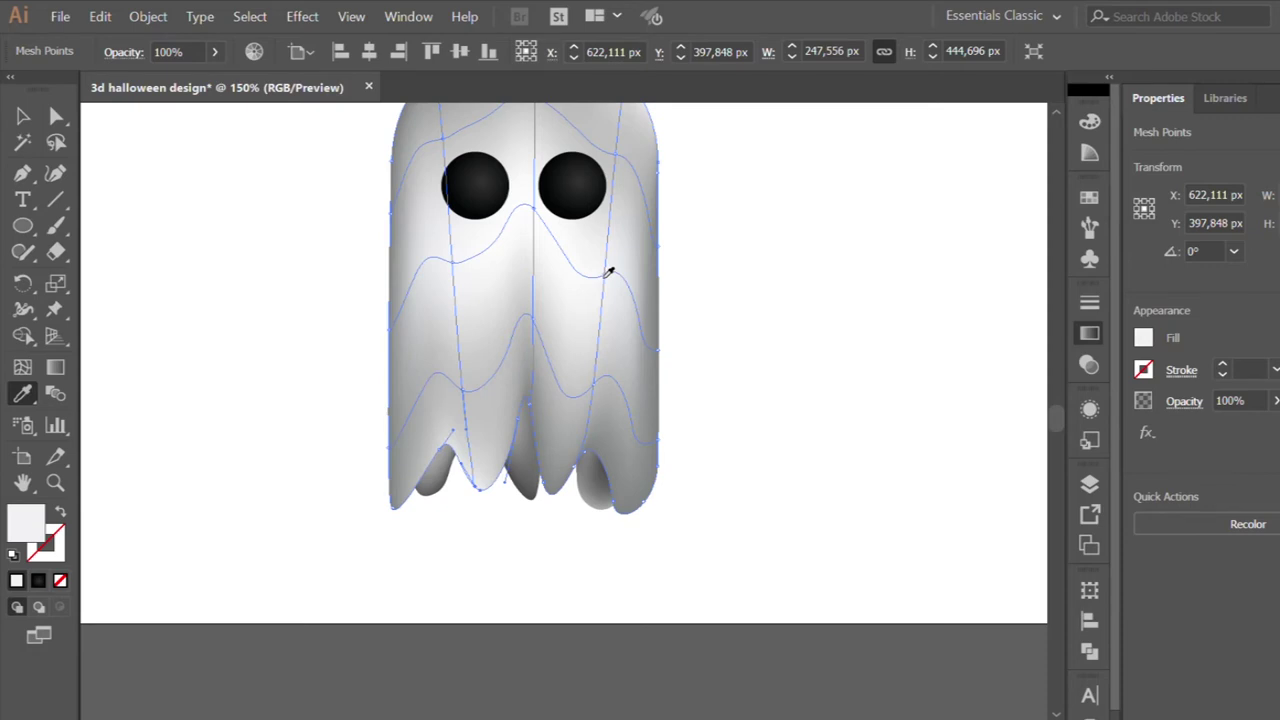
left_click(56, 118)
left_click(297, 486)
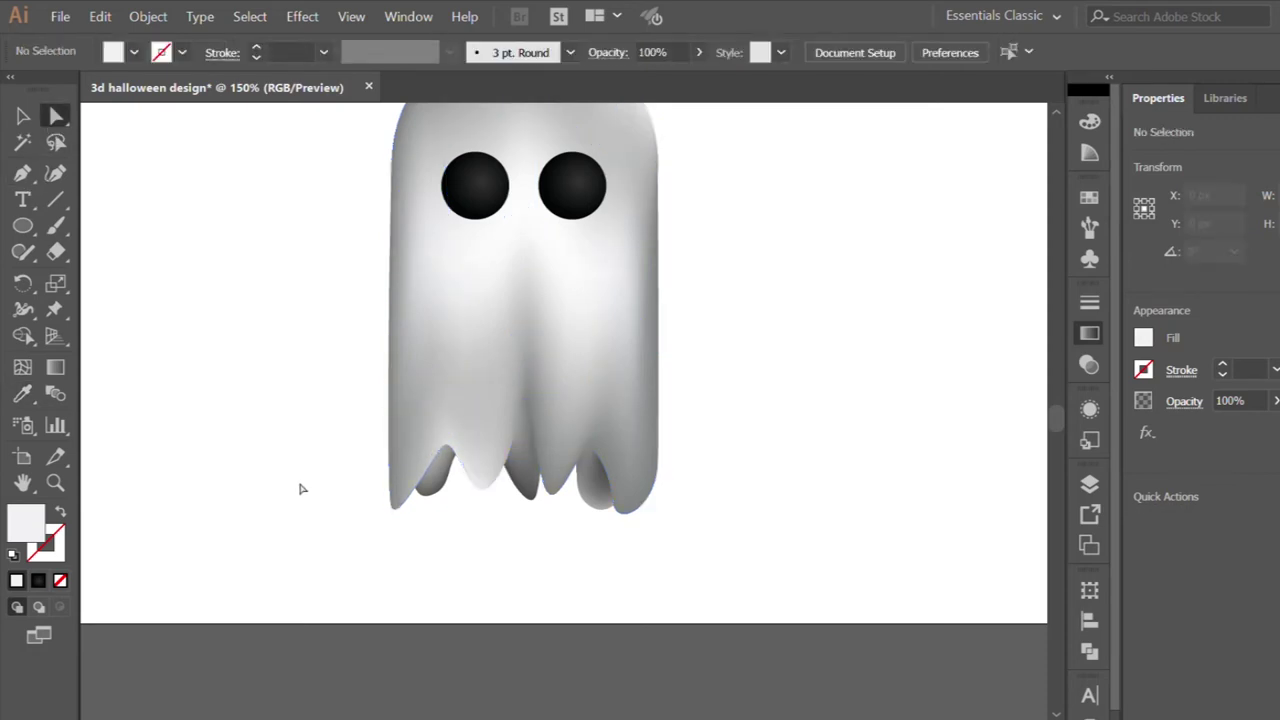
Lighten a mesh point near the ghost's top with sampled grey shades.
key("ctrl+0")
key("ctrl+1")
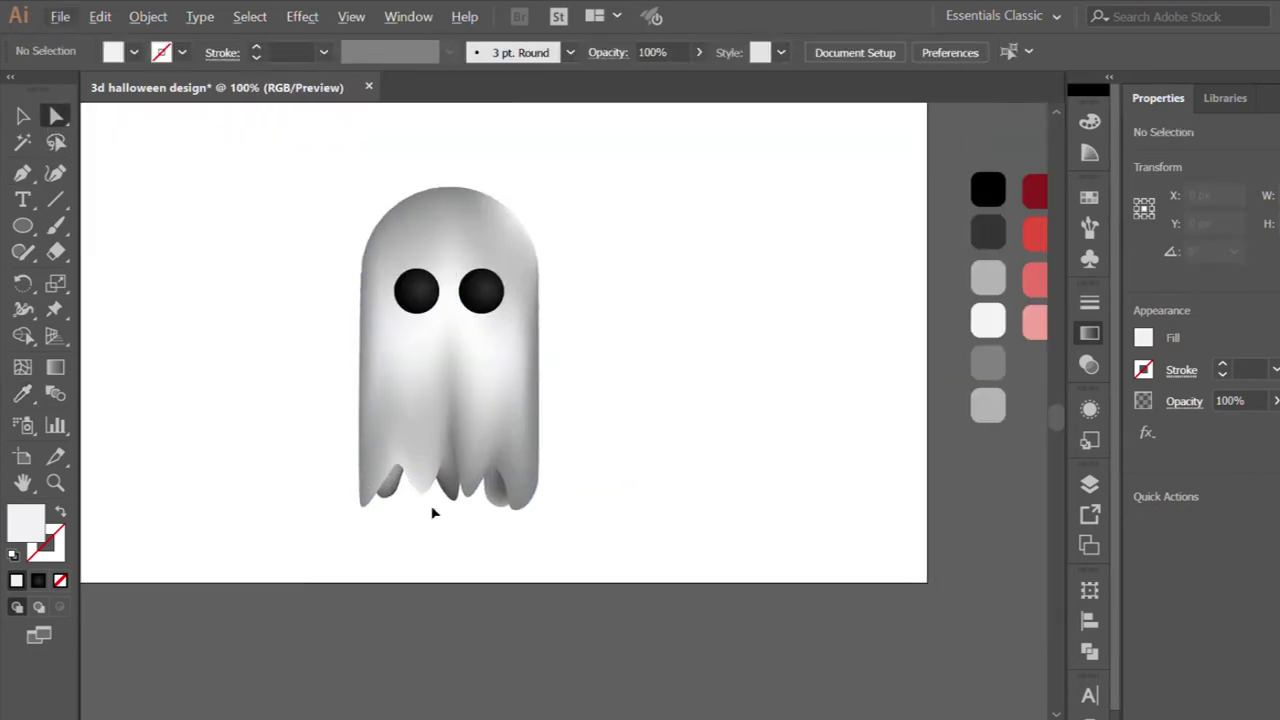
scroll(490, 553, "up", 1)
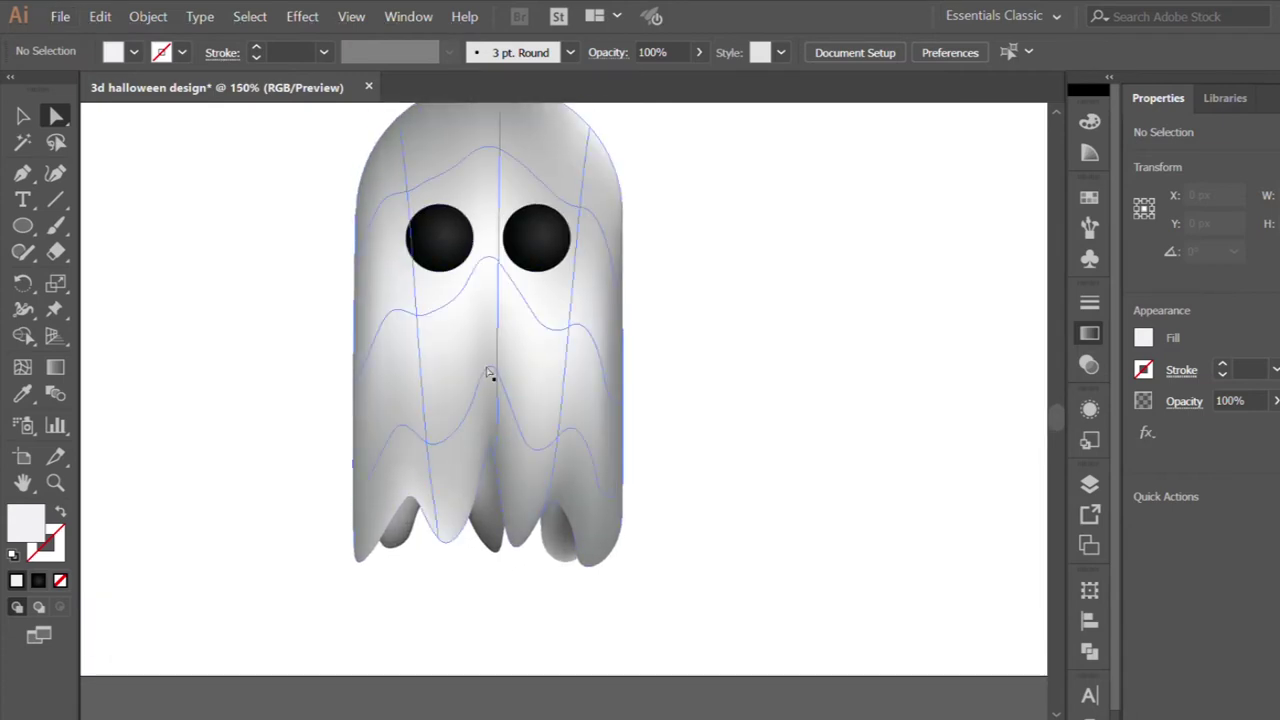
scroll(527, 335, "up", 2)
left_click(492, 198)
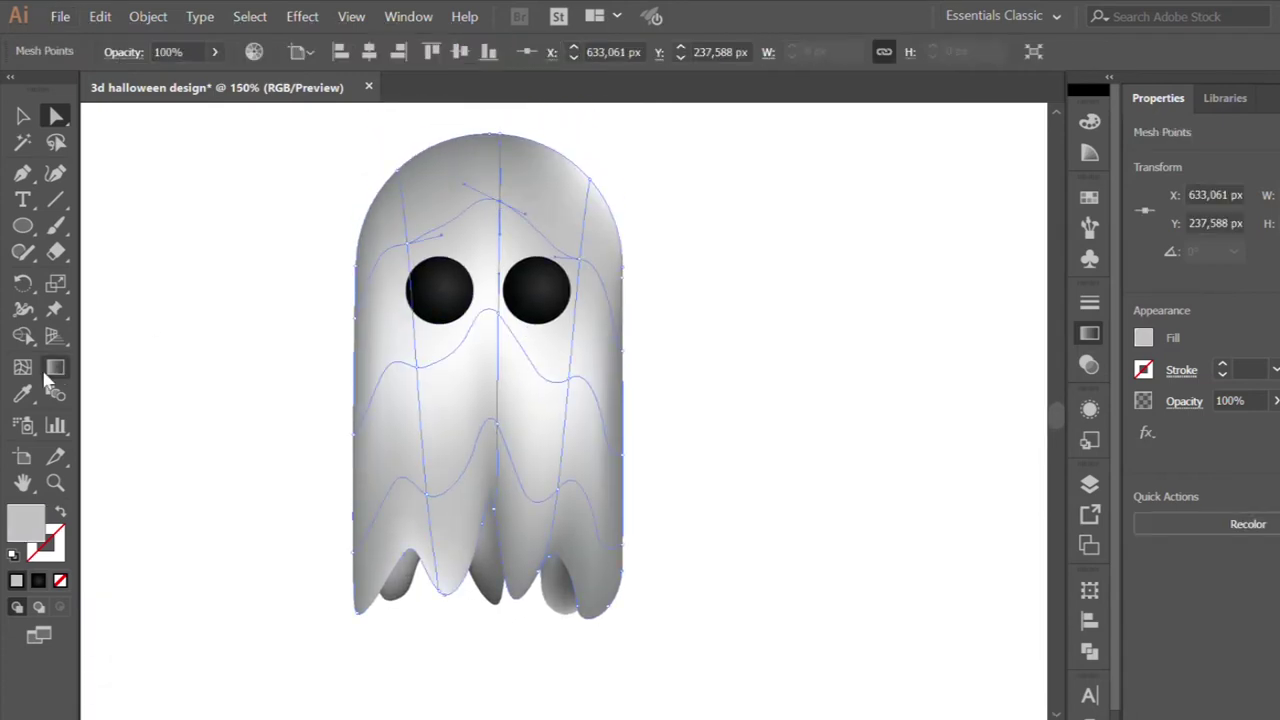
key("i")
left_click(539, 376)
left_click(526, 351)
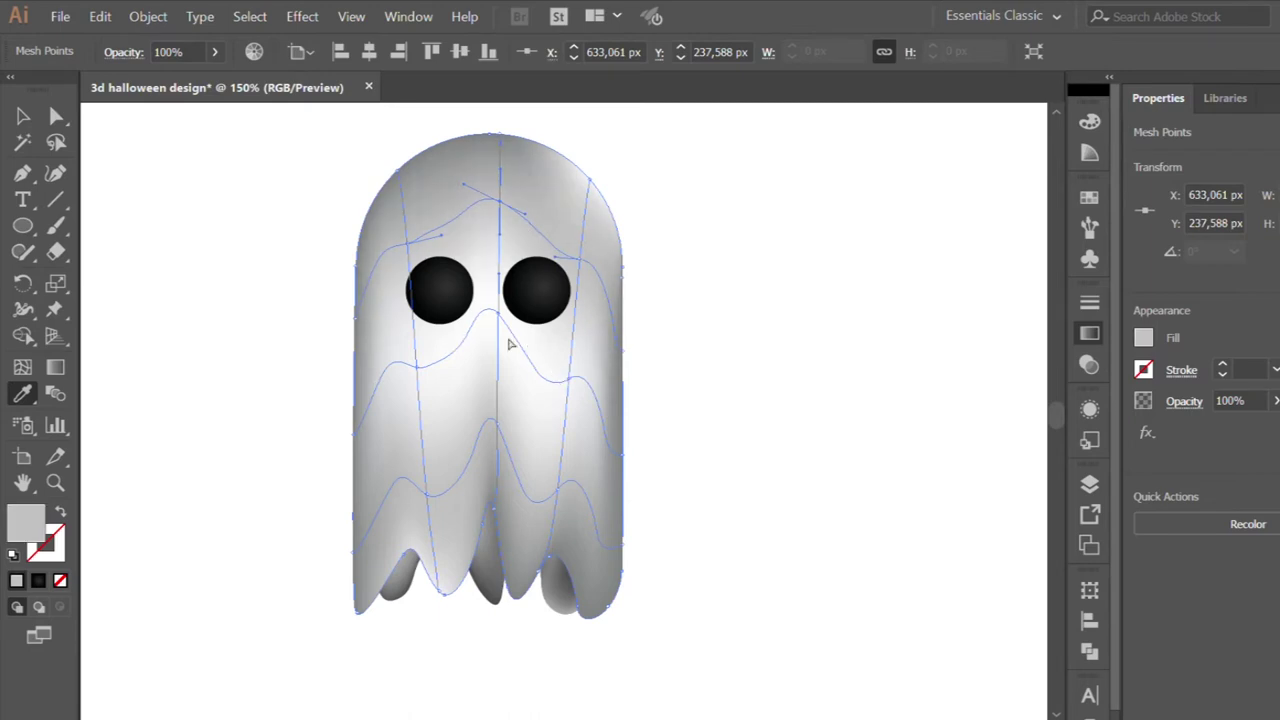
key("a")
left_click(257, 234)
key("ctrl+1")
Give a mesh point on the ghost's left hem a sampled grey swatch.
scroll(280, 270, "left", 1)
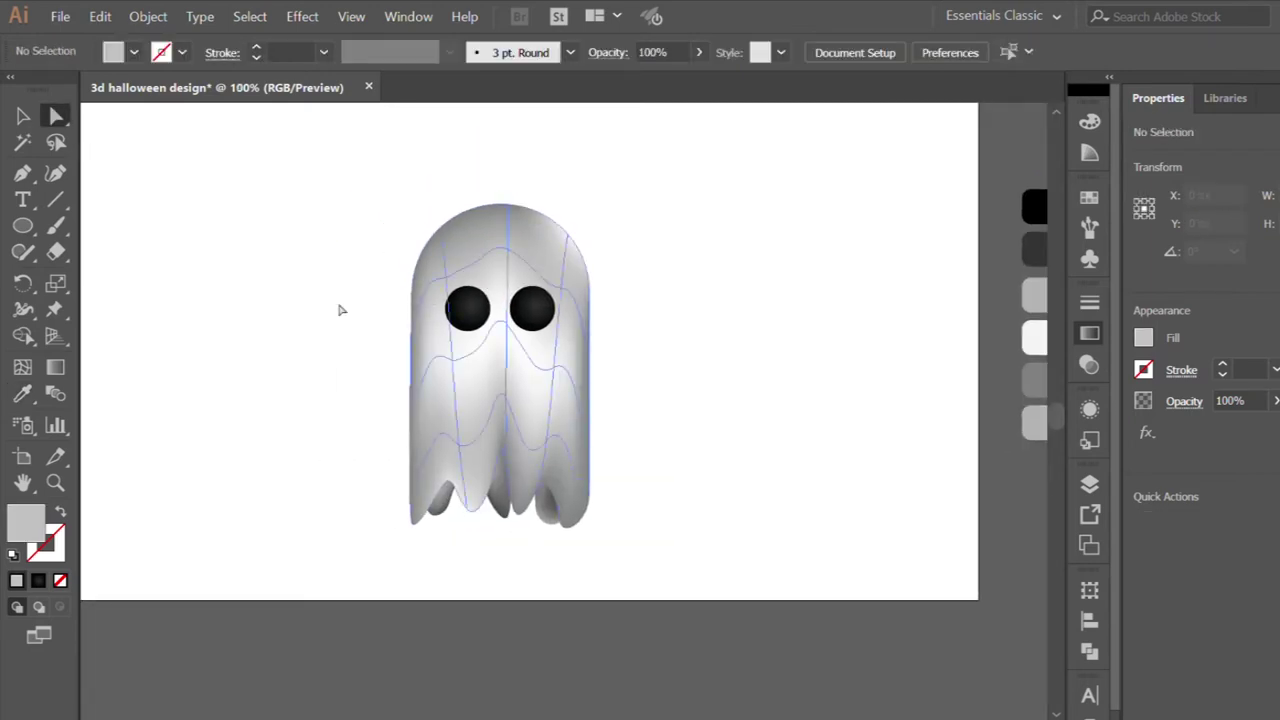
scroll(294, 306, "down", 1)
scroll(323, 334, "right", 1)
scroll(408, 460, "up", 1)
scroll(407, 460, "up", 1)
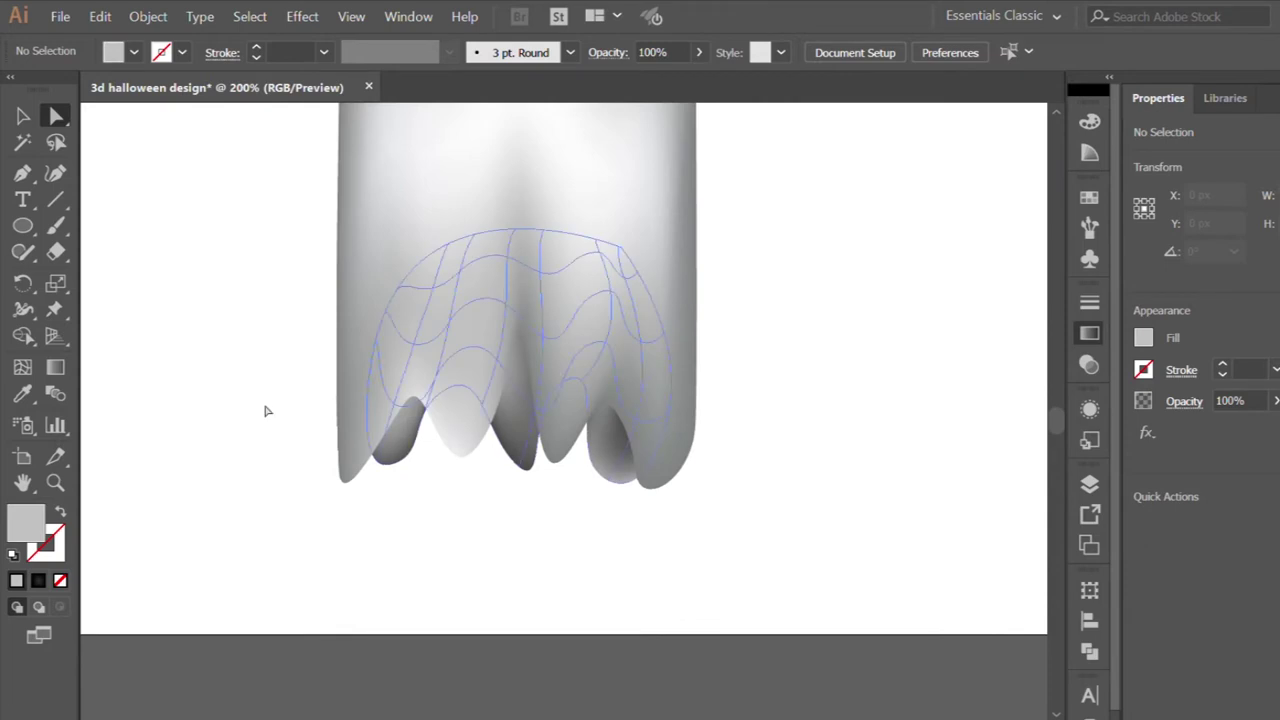
left_click(370, 462)
key("i")
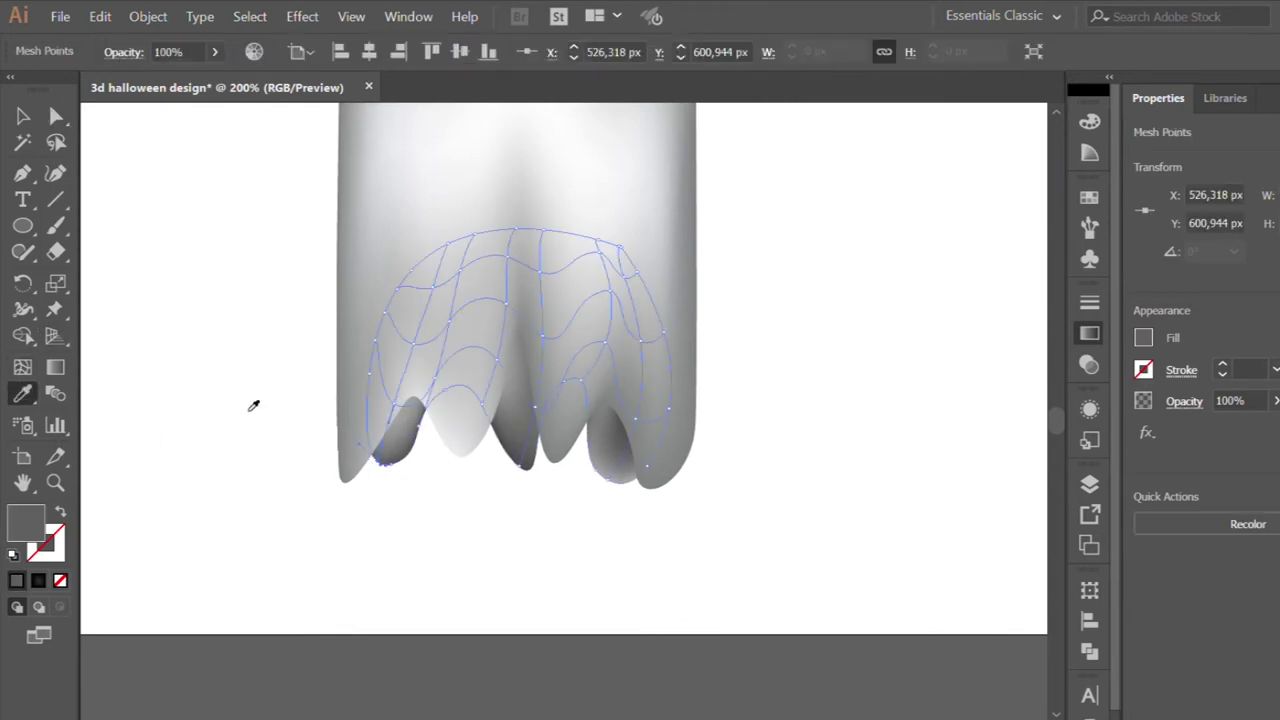
key("ctrl+1")
left_click(937, 307)
left_click(935, 345)
left_click(23, 115)
left_click(160, 175)
Select both of the ghost's eyes together.
scroll(262, 218, "down", 1)
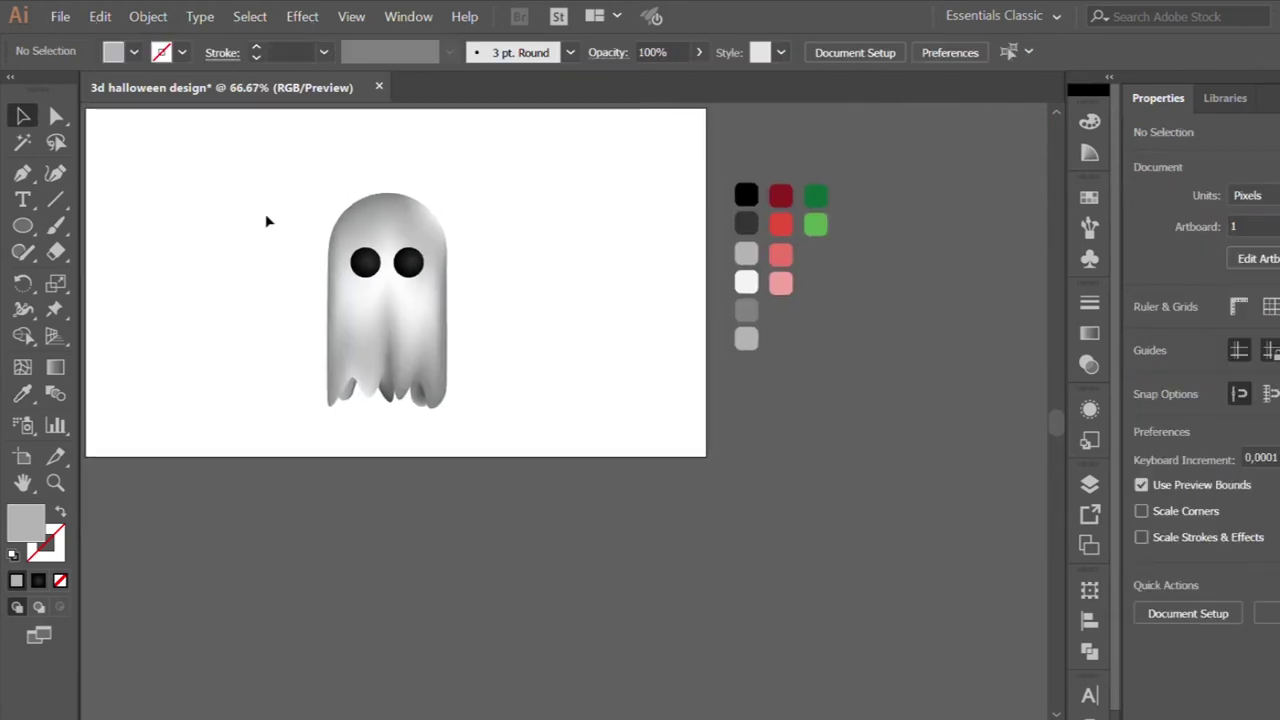
scroll(360, 257, "up", 1)
scroll(360, 257, "up", 1)
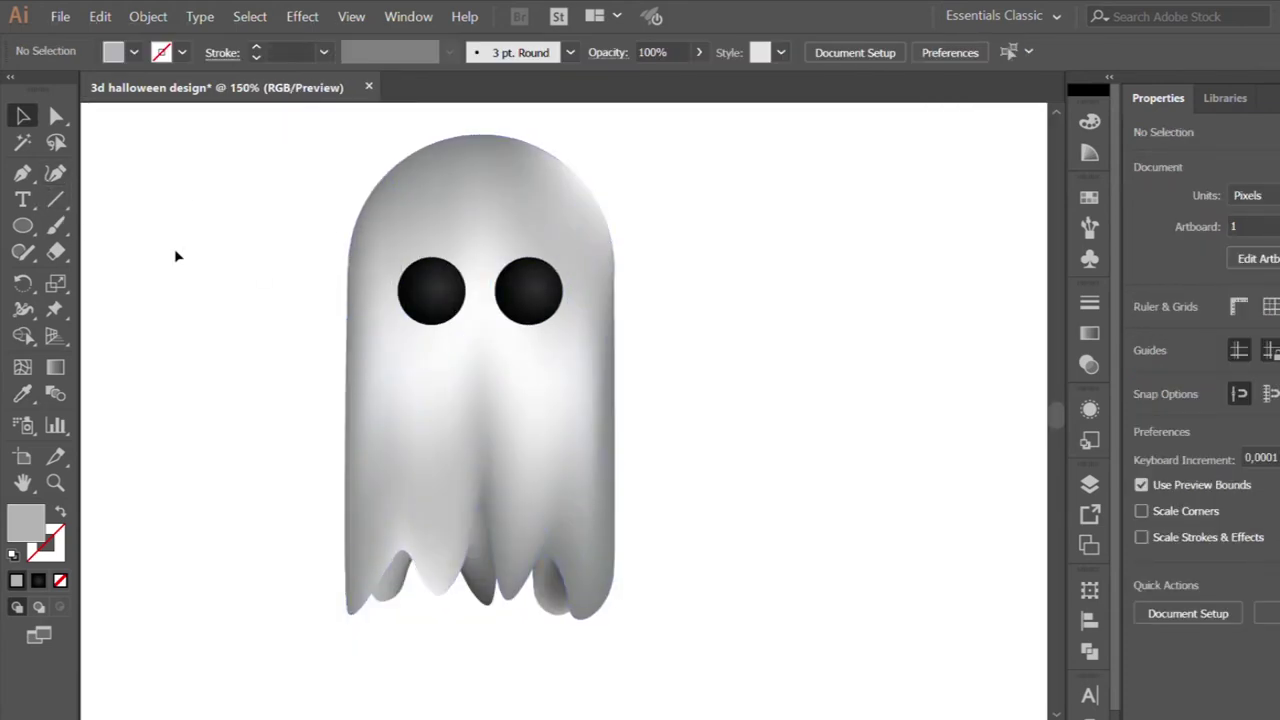
left_click(440, 290)
left_click(545, 292, "shift")
Draw a closed wavy, jagged mouth shape with the Pen tool below the ghost's eyes, nudged slightly right.
left_click(249, 257)
key("p")
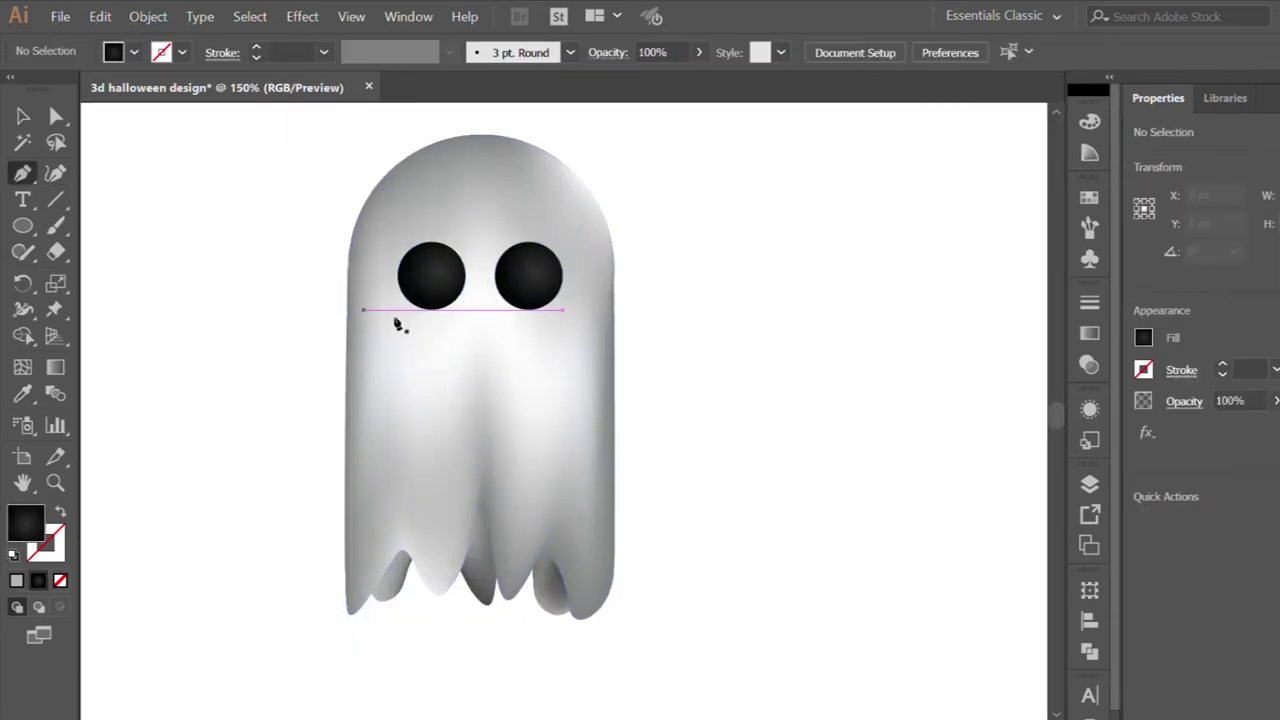
left_click(397, 352)
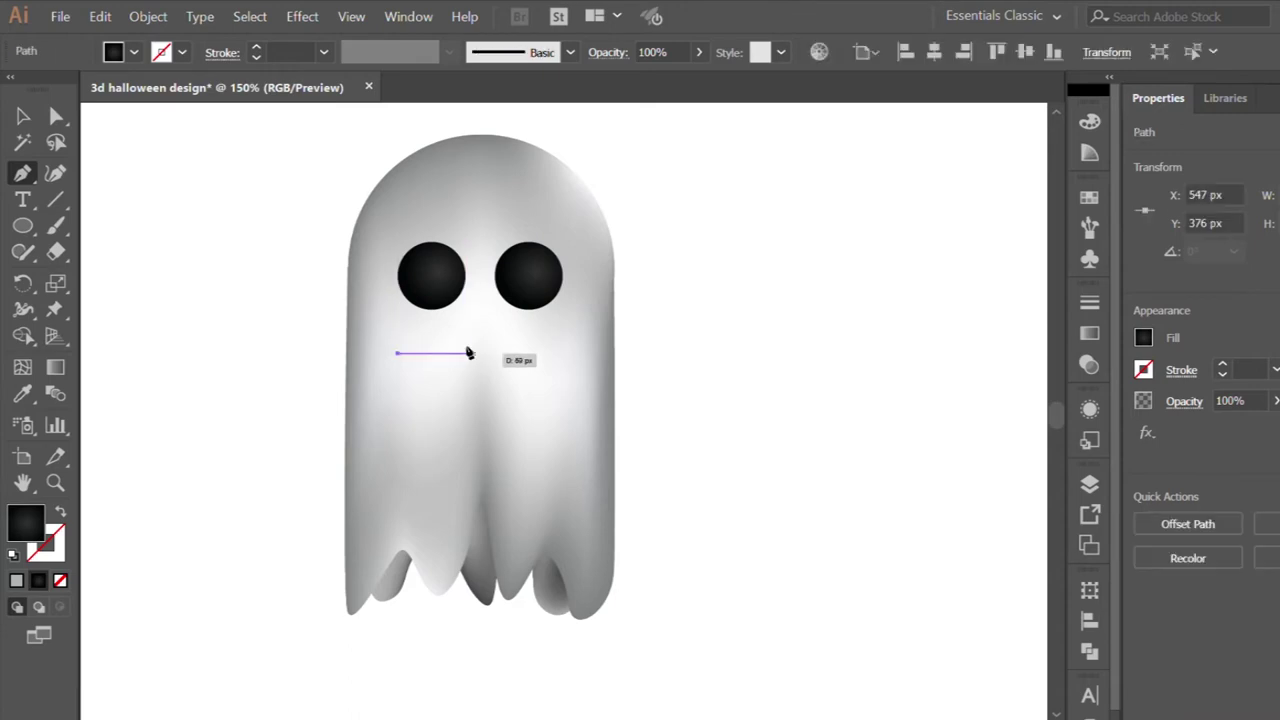
mouse_move(443, 349)
left_mouse_down()
mouse_move(514, 371)
mouse_move(574, 362)
left_mouse_up()
mouse_move(545, 408)
left_mouse_down()
mouse_move(486, 400)
mouse_move(486, 372)
mouse_move(376, 371)
mouse_move(396, 352)
left_mouse_up()
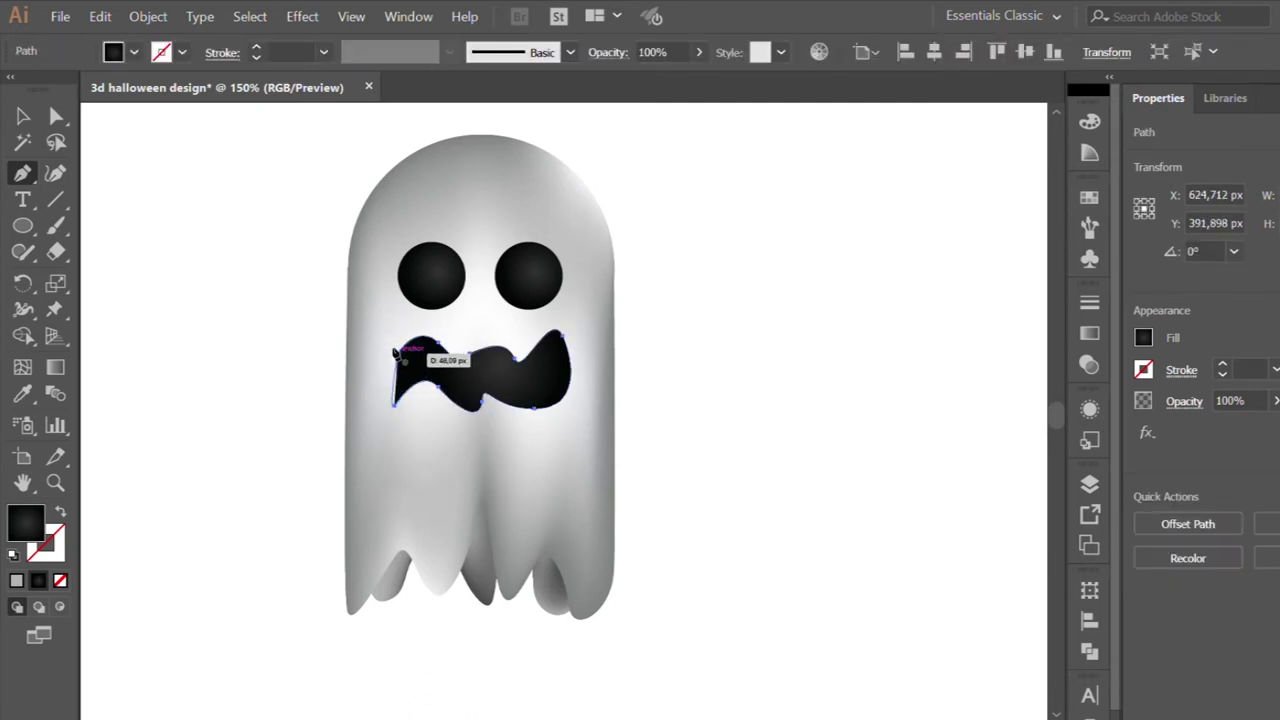
key("v")
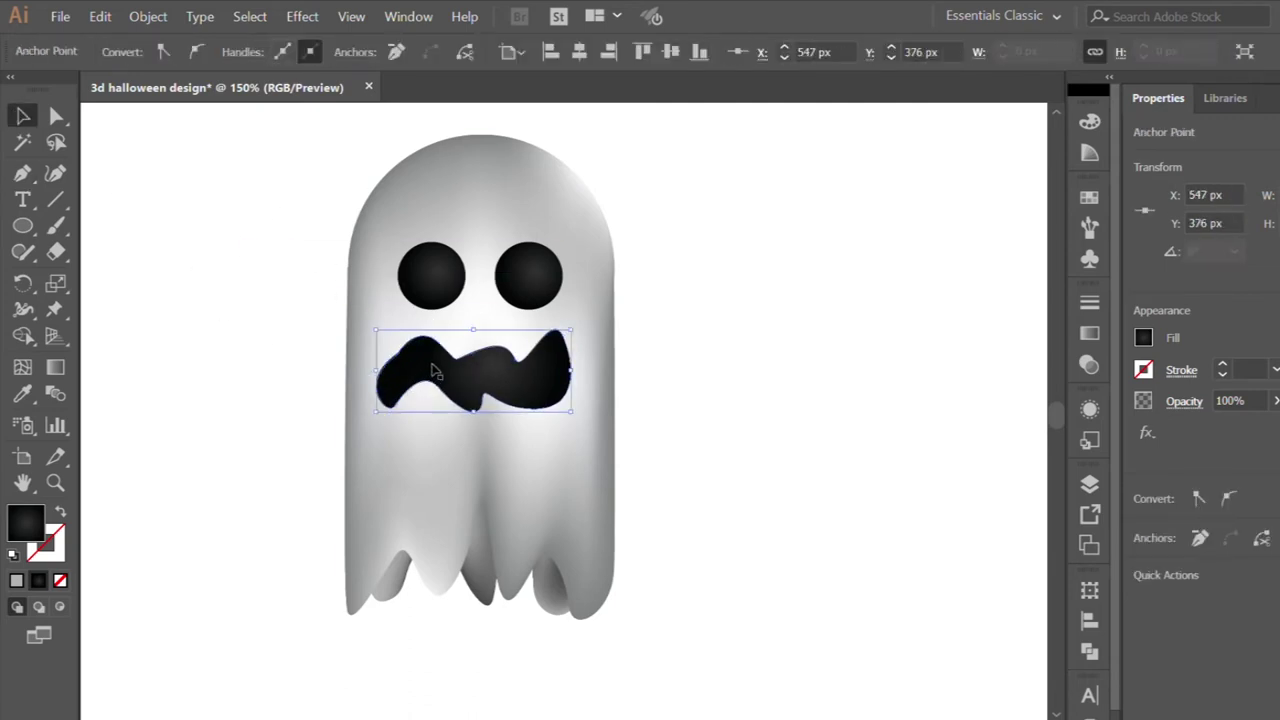
left_click_drag(435, 371, 441, 371)
Fill the ghost's mouth shape black using the Eyedropper.
left_click(705, 183)
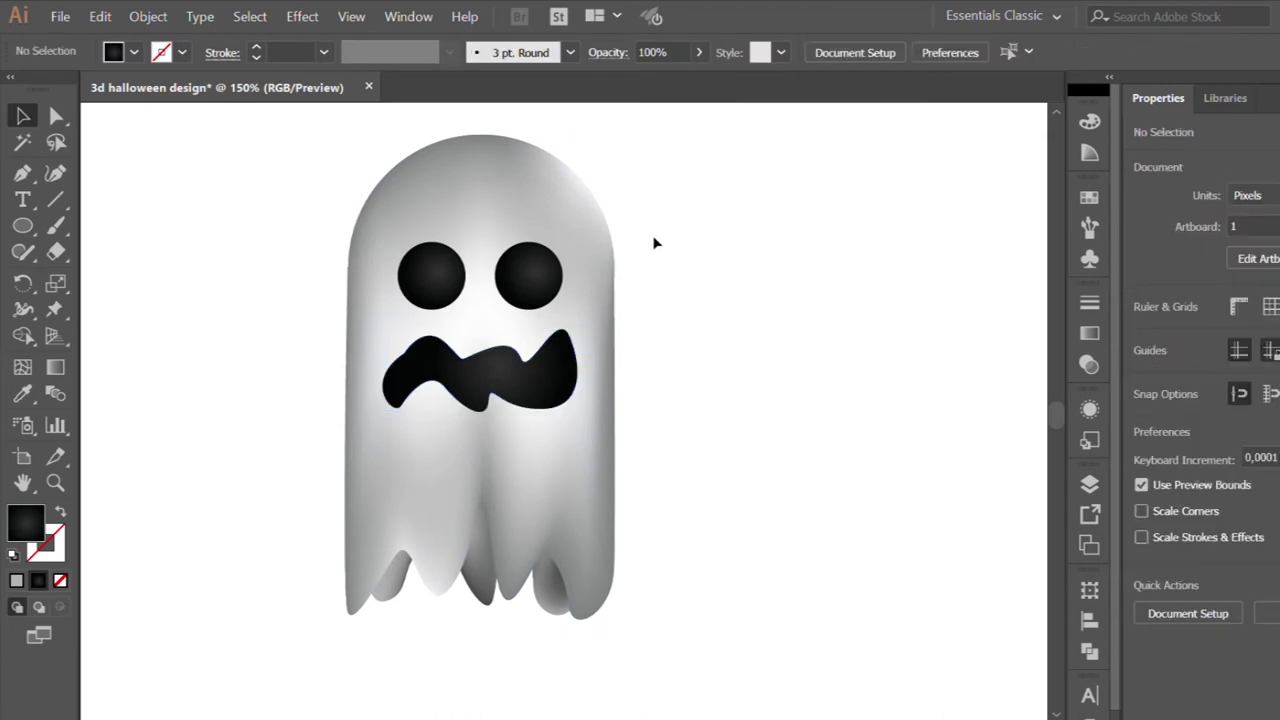
scroll(620, 280, "down", 1)
left_click(560, 334)
left_click(20, 392)
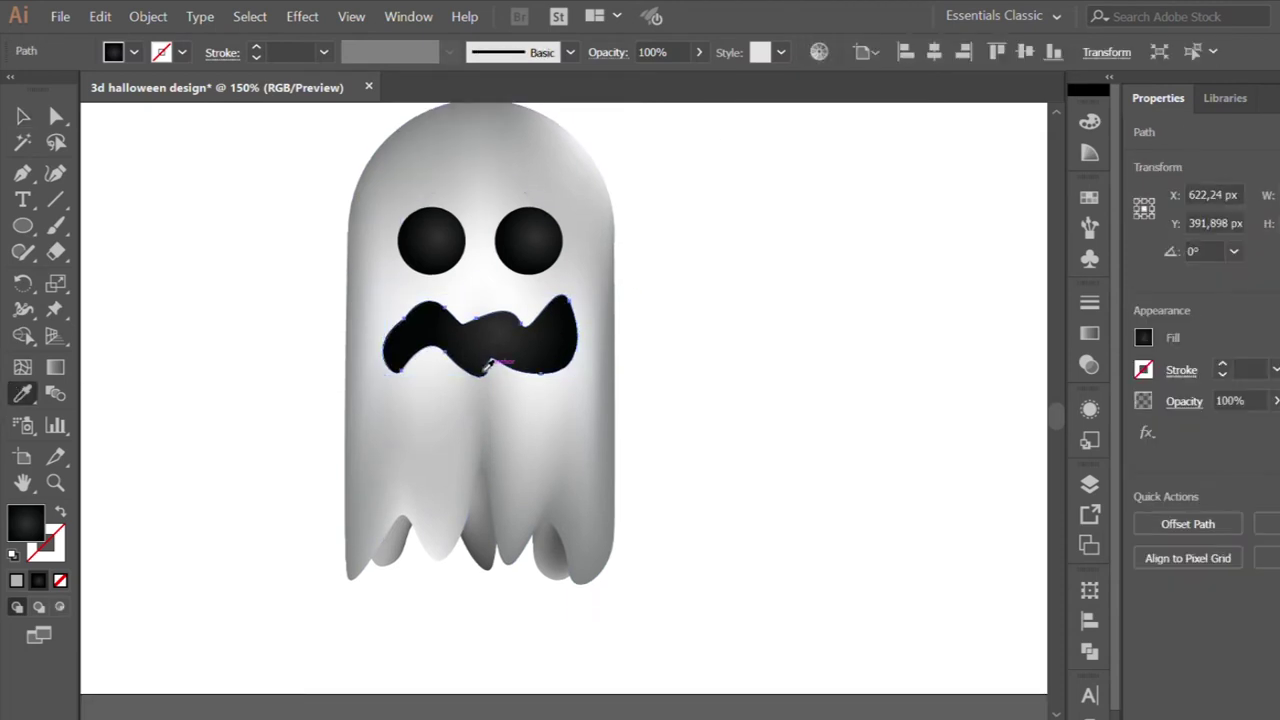
key("ctrl+minus")
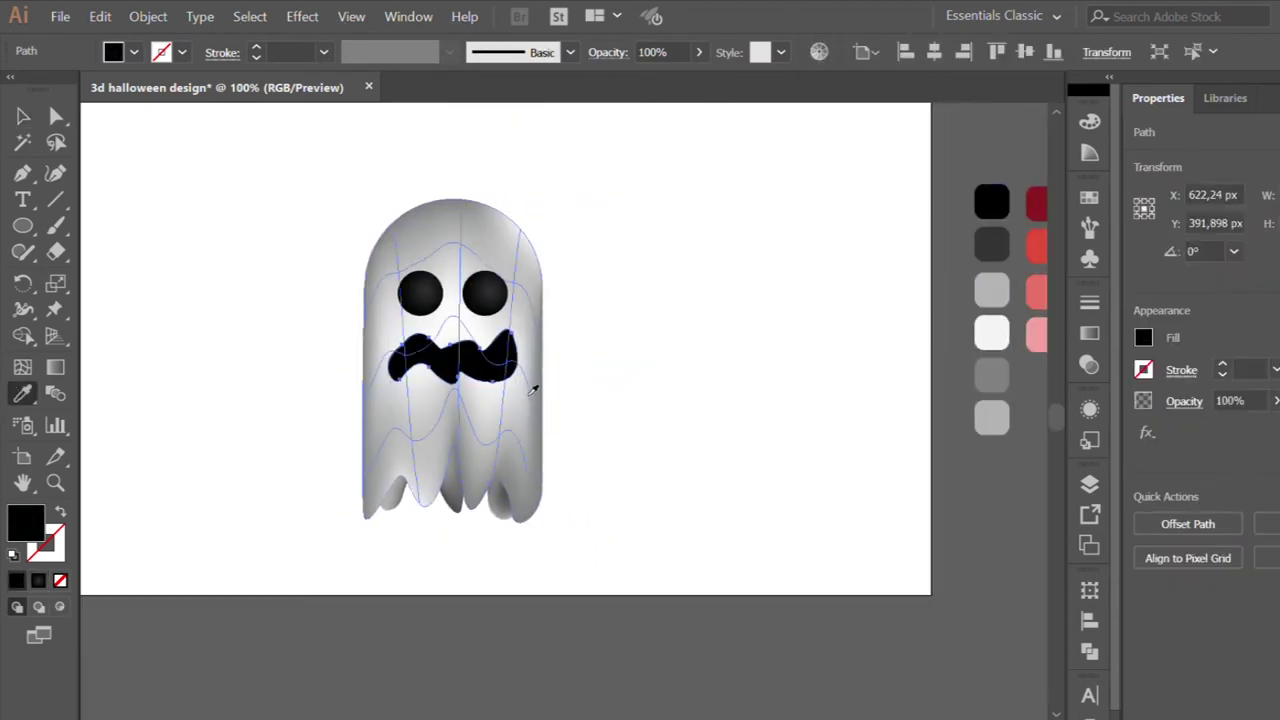
key("ctrl+plus")
key("v")
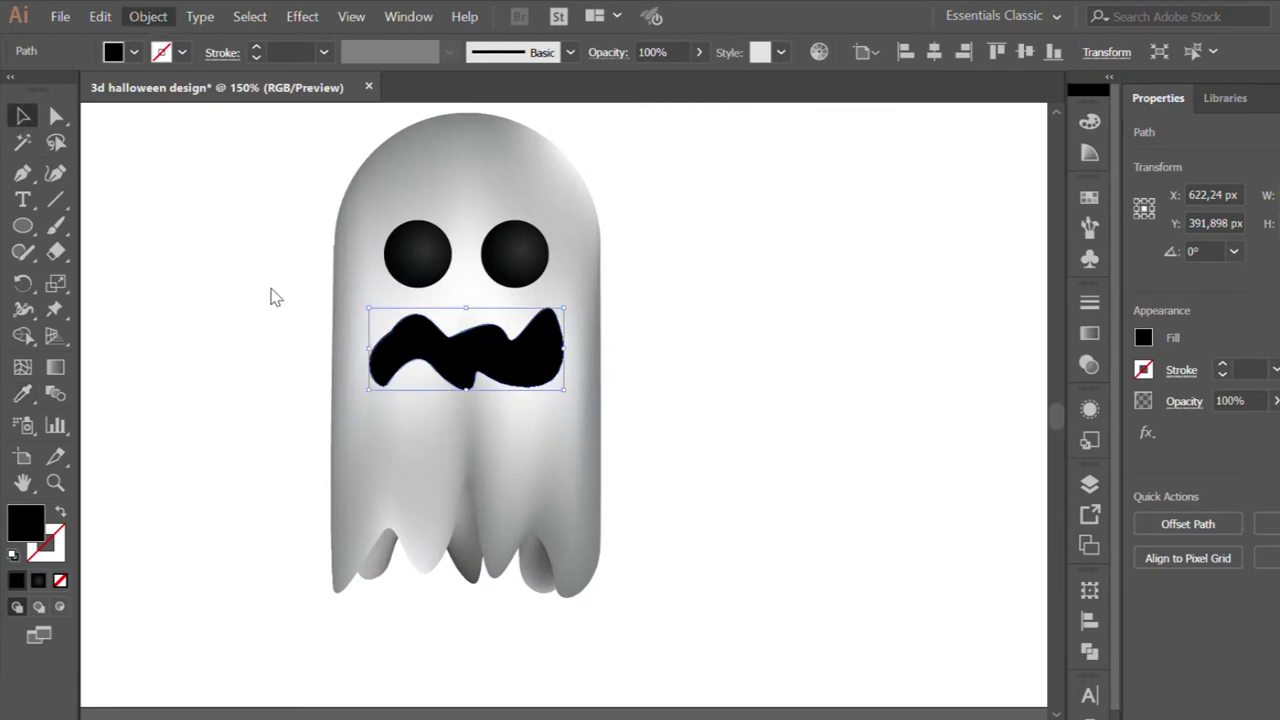
Deselect the mouth and zoom in and out to review the ghost's shading.
left_click(702, 430)
key("ctrl+minus")
key("ctrl+minus")
key("ctrl+plus")
key("ctrl+minus")
key("ctrl+plus")
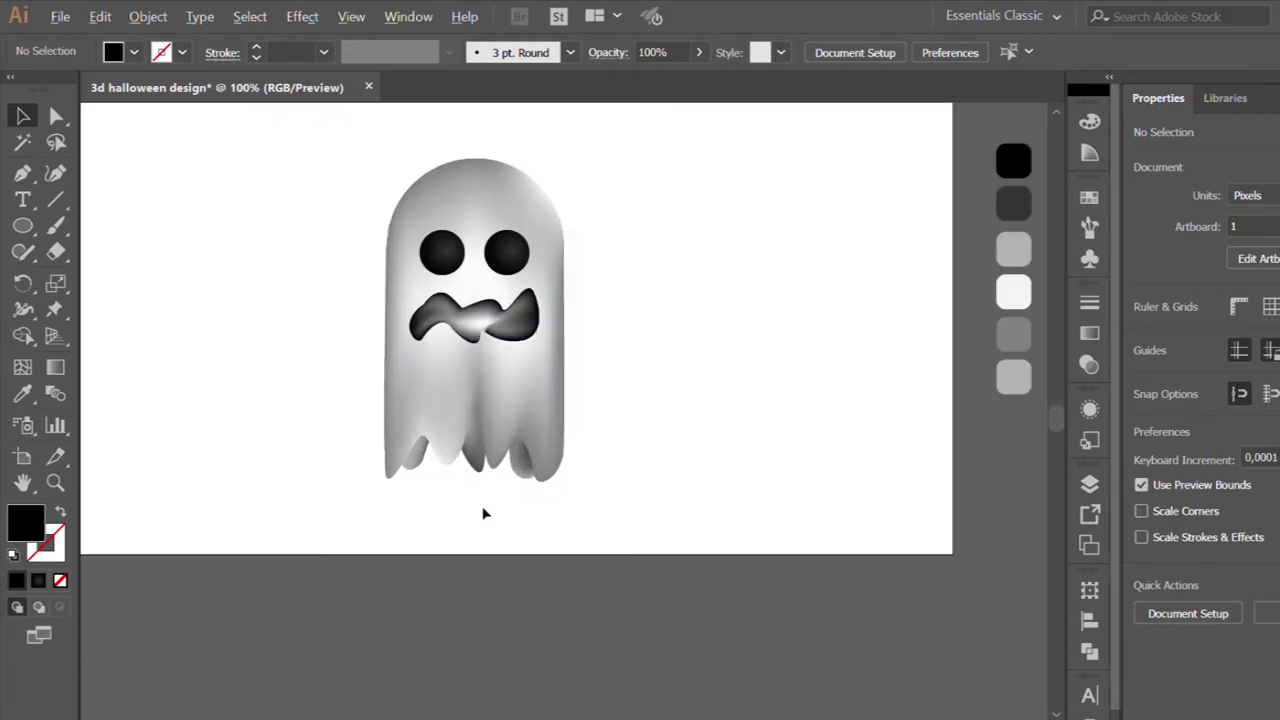
left_click(14, 230)
key("v")
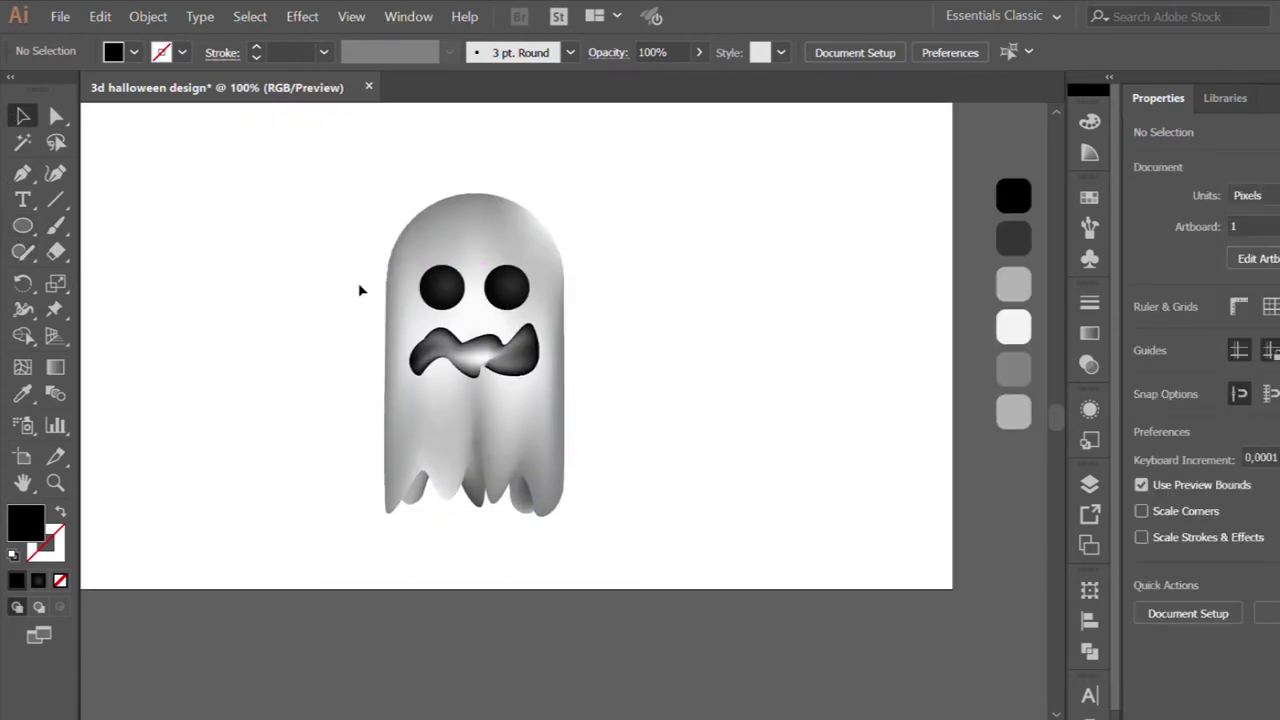
Zoom out to the whole artboard and marquee-select all the ghost's parts to check them.
key("ctrl+minus")
key("ctrl+plus")
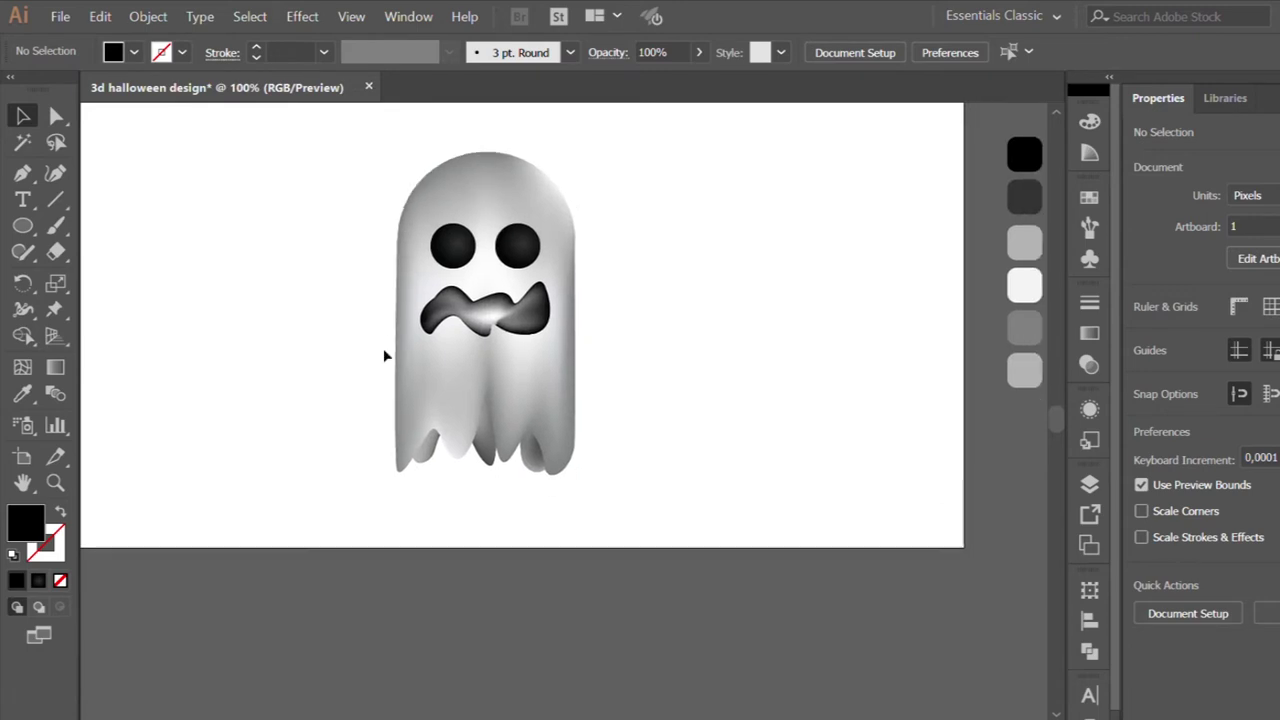
key("ctrl+minus")
left_click_drag(351, 195, 615, 452)
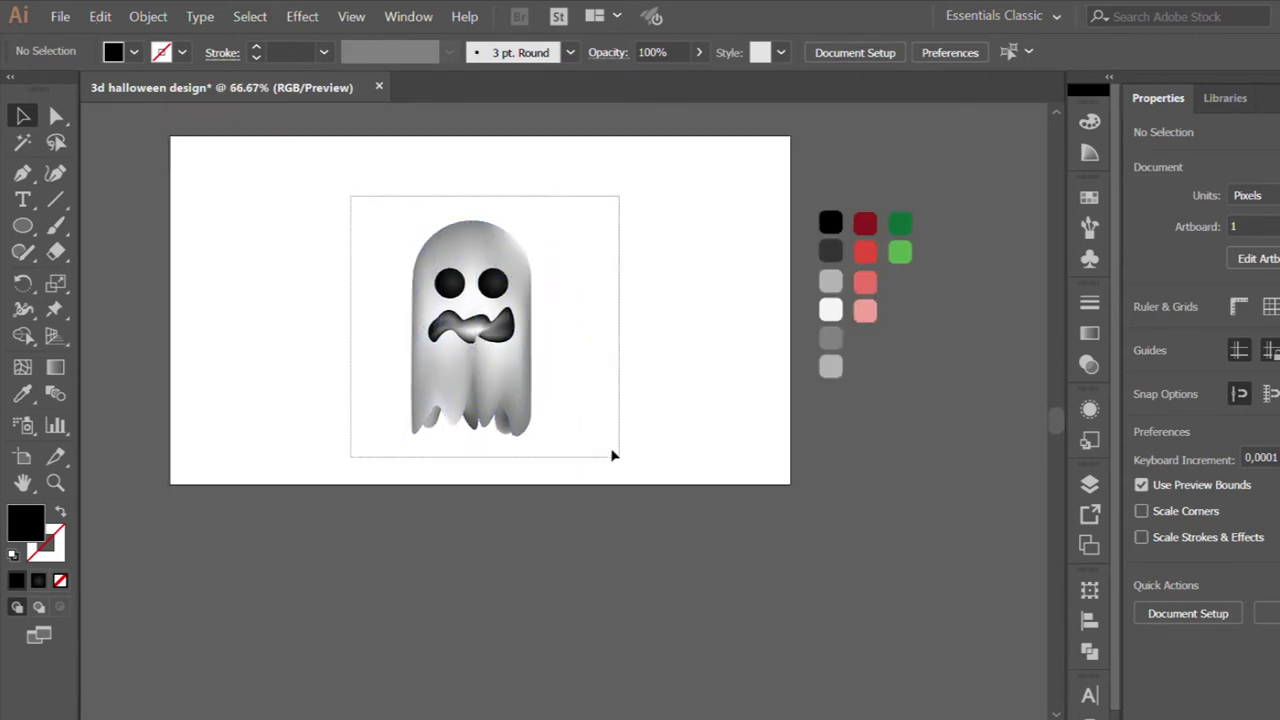
left_click(538, 430)
scroll(450, 380, "up", 1)
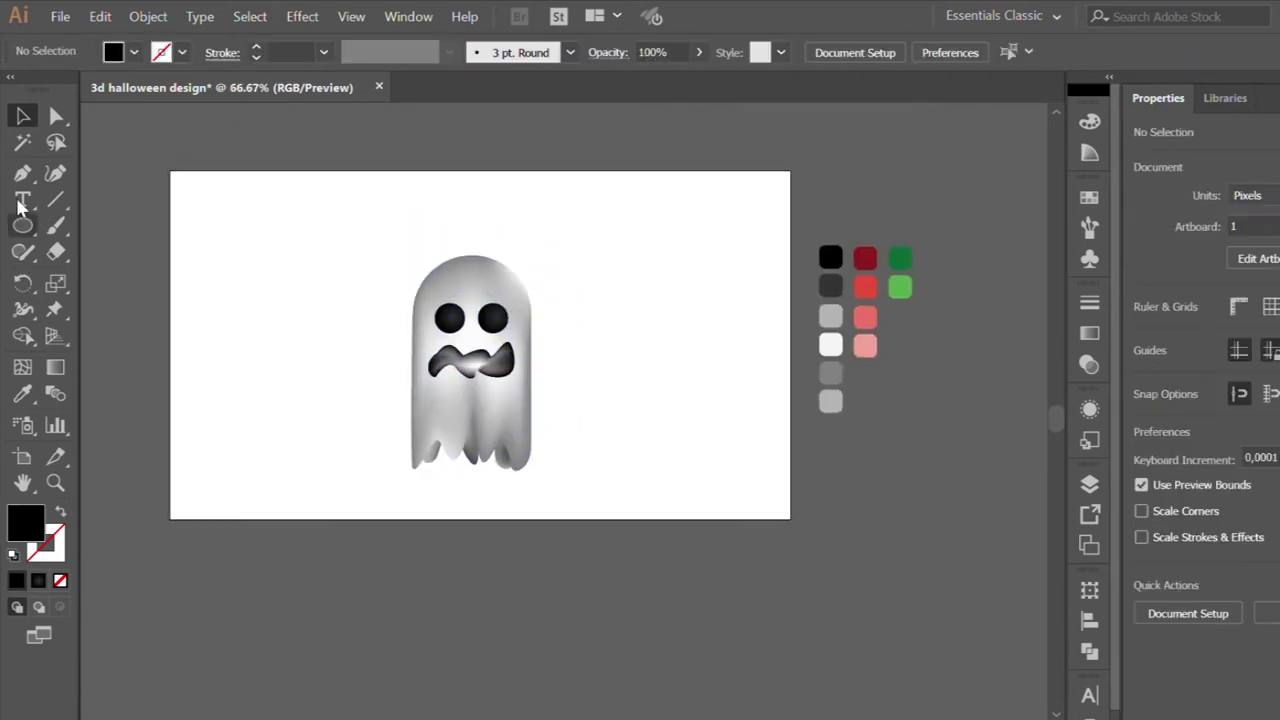
left_click(18, 176)
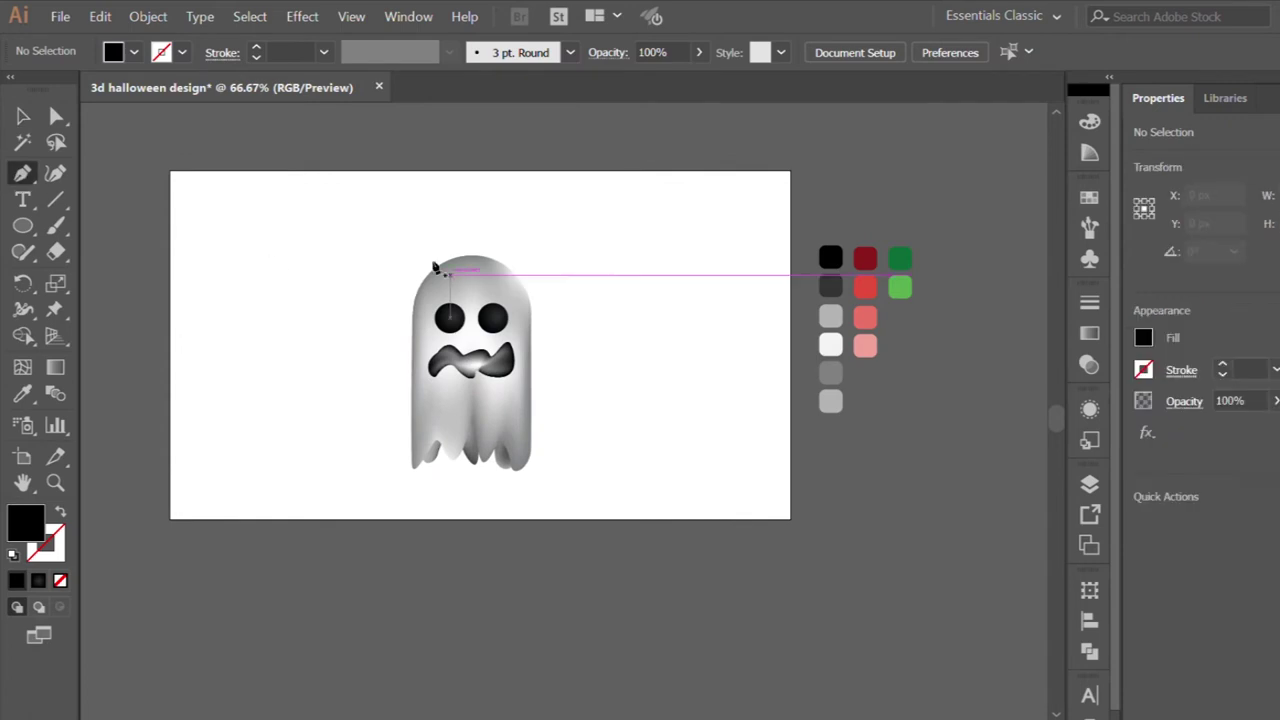
Move the ghost group to the left on the artboard.
scroll(537, 400, "up", 1)
key("v")
left_click(478, 340)
left_click_drag(478, 340, 301, 330)
Start a new Pen path forming a wavy top edge with two humps.
key("ctrl+shift+a")
key("p")
scroll(420, 370, "up", 1)
scroll(757, 420, "up", 1)
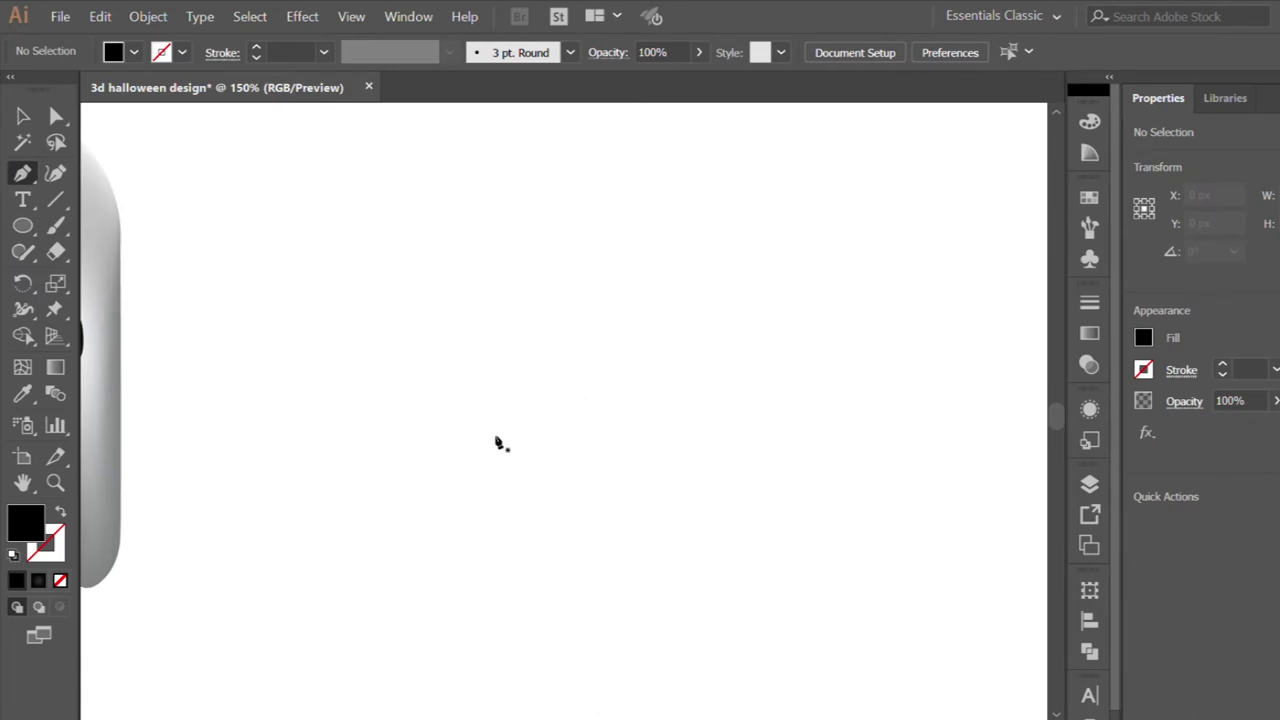
left_click(434, 440)
mouse_move(562, 403)
left_mouse_down()
mouse_move(671, 443)
mouse_move(749, 432)
left_mouse_up()
left_click_drag(823, 390, 880, 405)
scroll(874, 408, "right", 2)
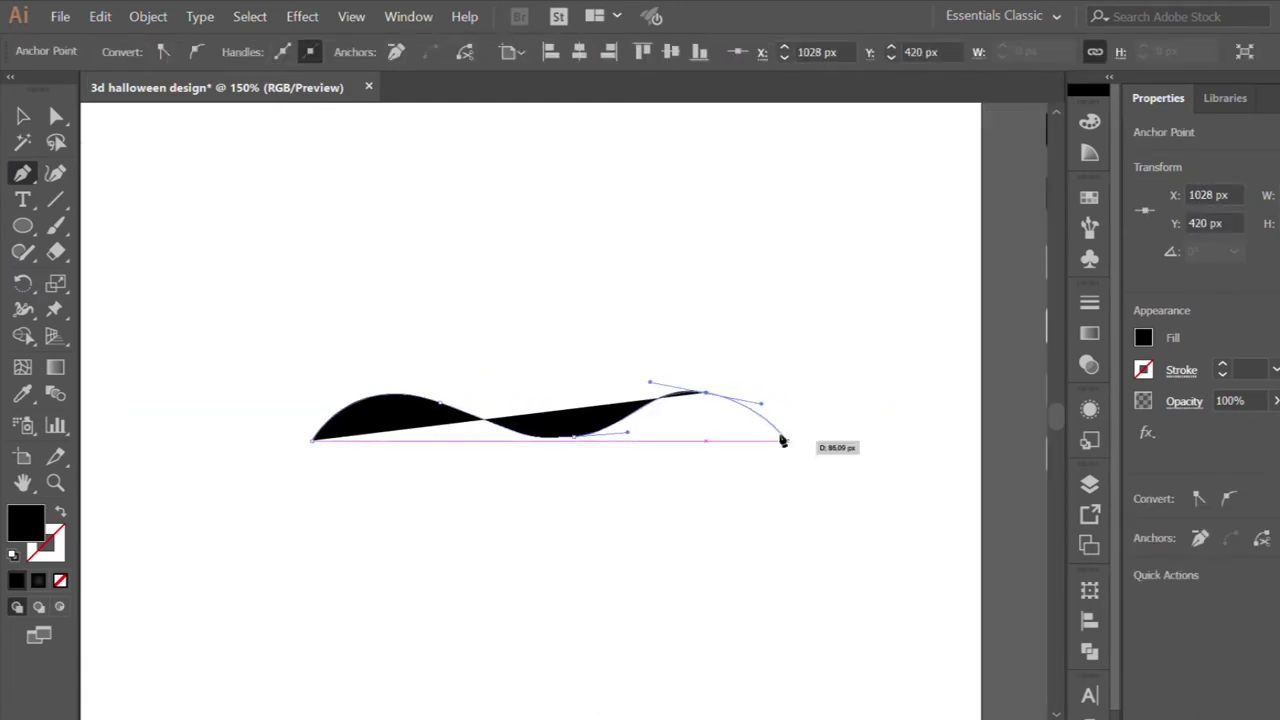
left_click_drag(810, 437, 856, 437)
left_click_drag(920, 400, 969, 412)
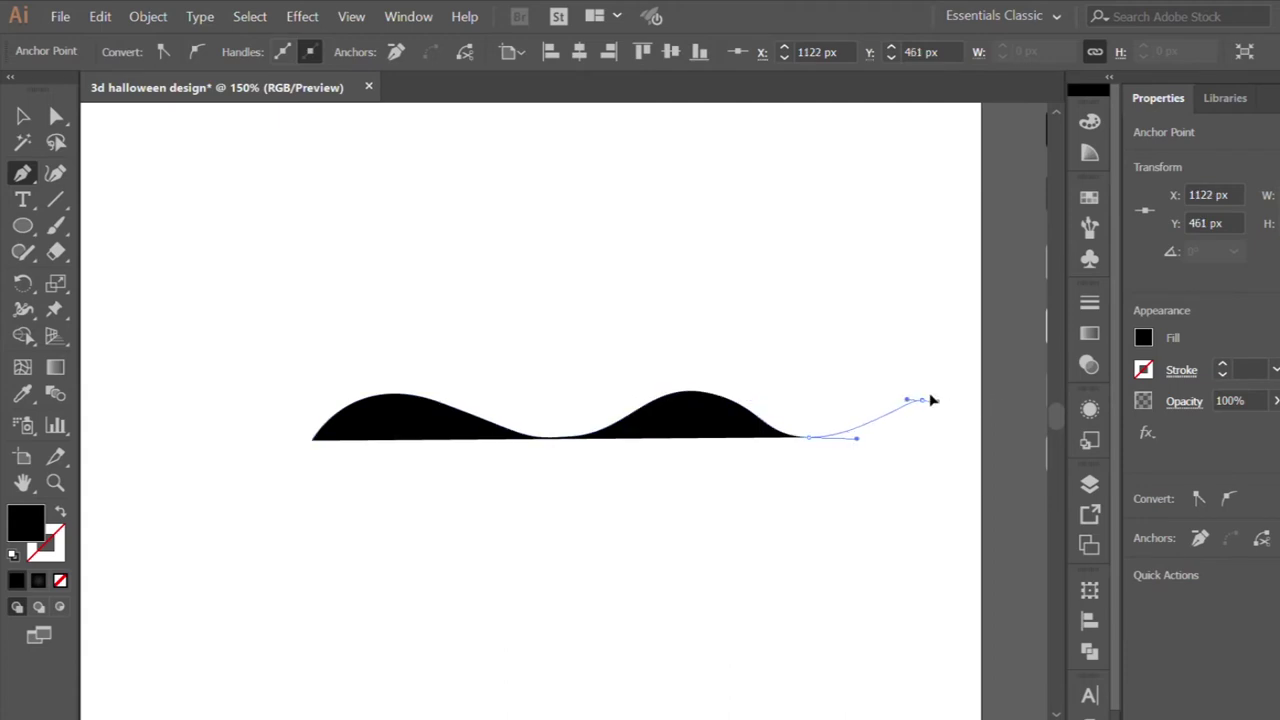
Extend the path down the right side and along the bottom, closing the wavy shape.
key("ctrl+minus")
scroll(906, 506, "down", 2)
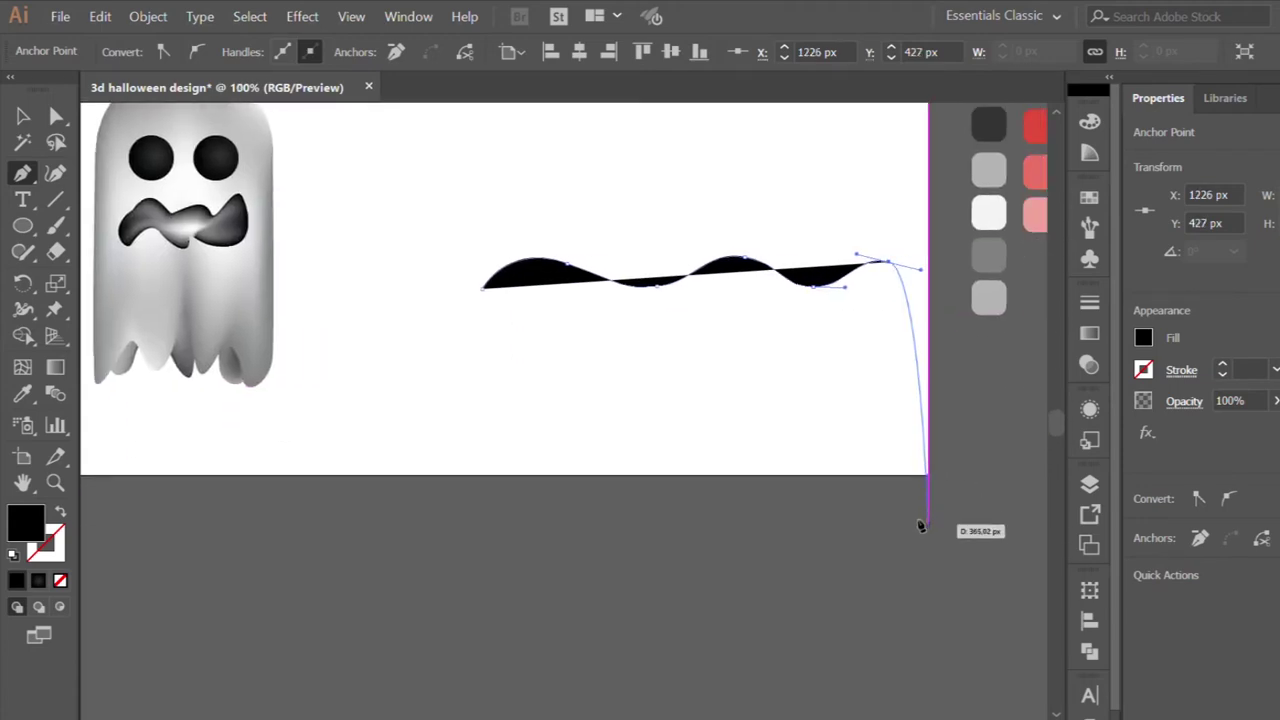
left_click_drag(876, 568, 729, 547)
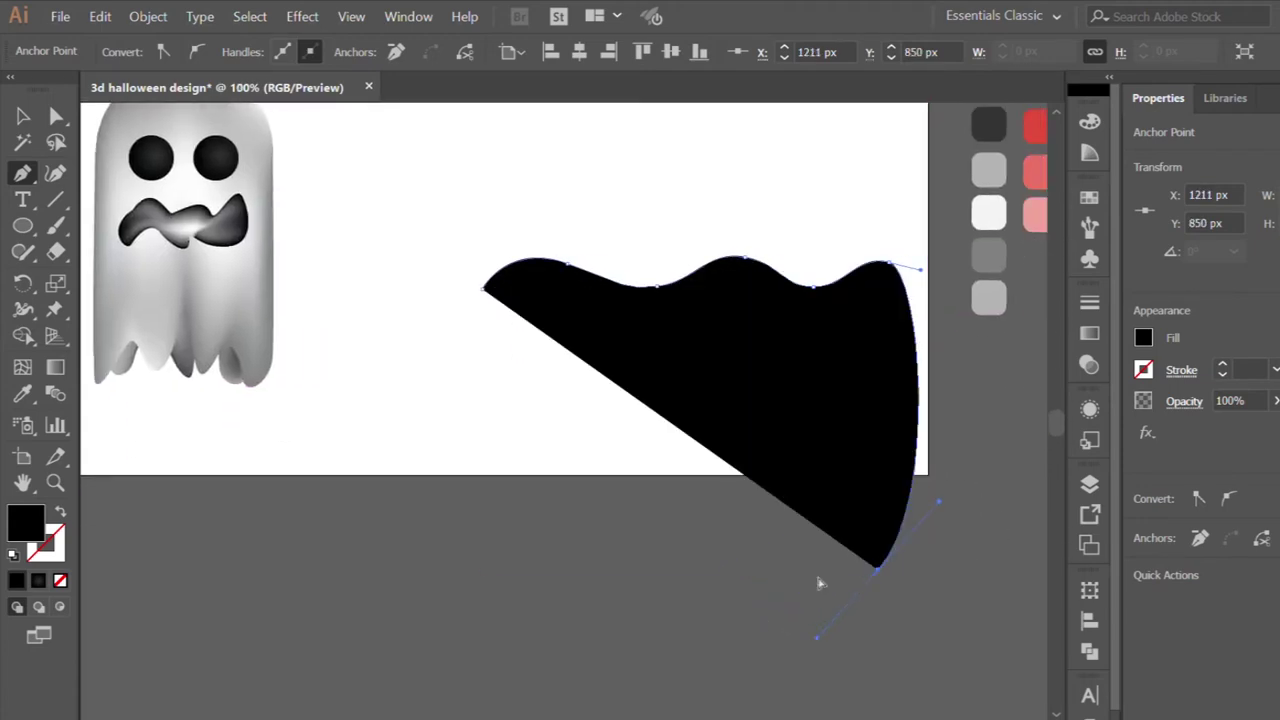
scroll(800, 586, "down", 2)
key("ctrl+z")
key("ctrl+minus")
mouse_move(847, 580)
left_mouse_down()
mouse_move(811, 619)
mouse_move(802, 563)
mouse_move(728, 560)
mouse_move(717, 580)
mouse_move(766, 569)
mouse_move(717, 591)
mouse_move(629, 586)
left_mouse_up()
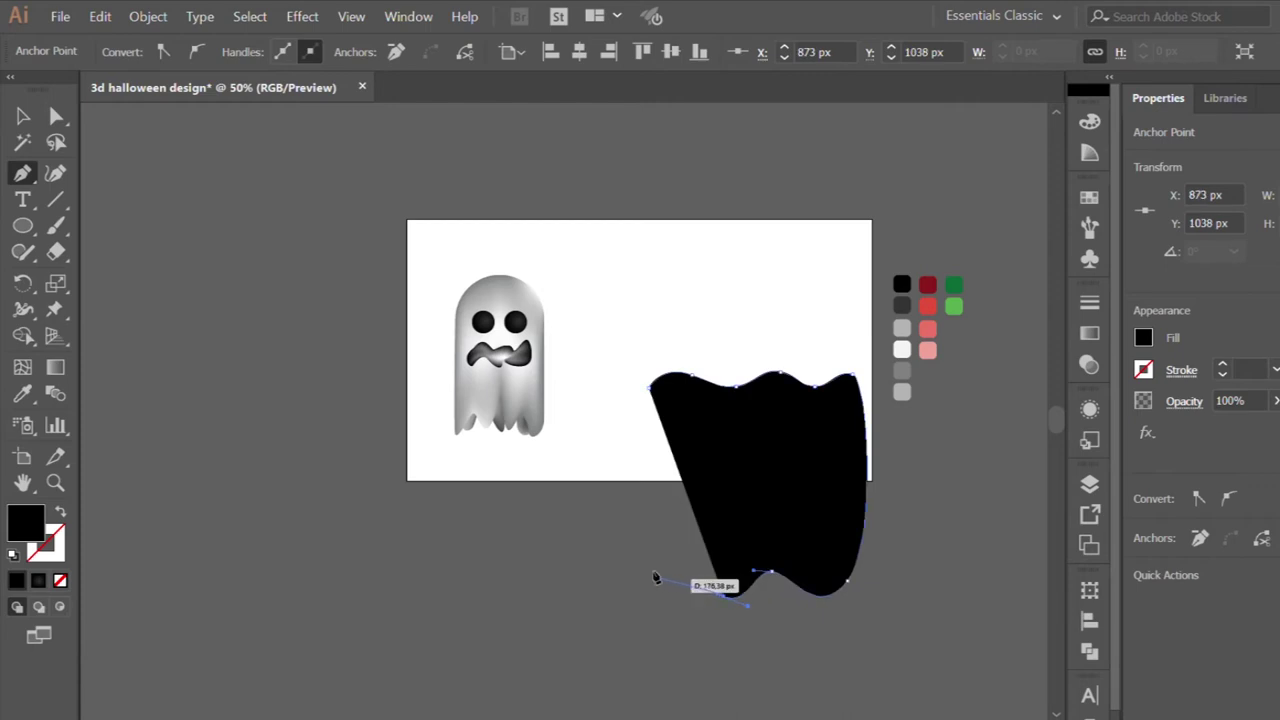
left_click_drag(650, 383, 658, 338)
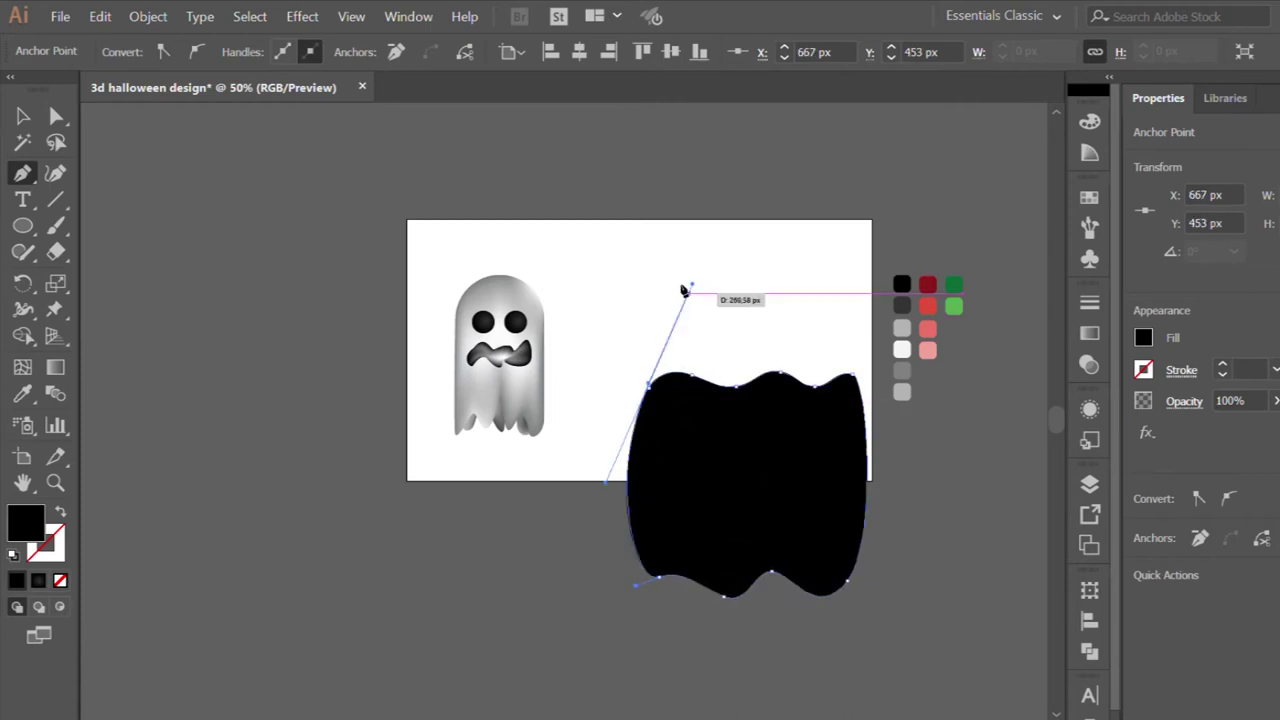
left_click_drag(658, 338, 662, 364)
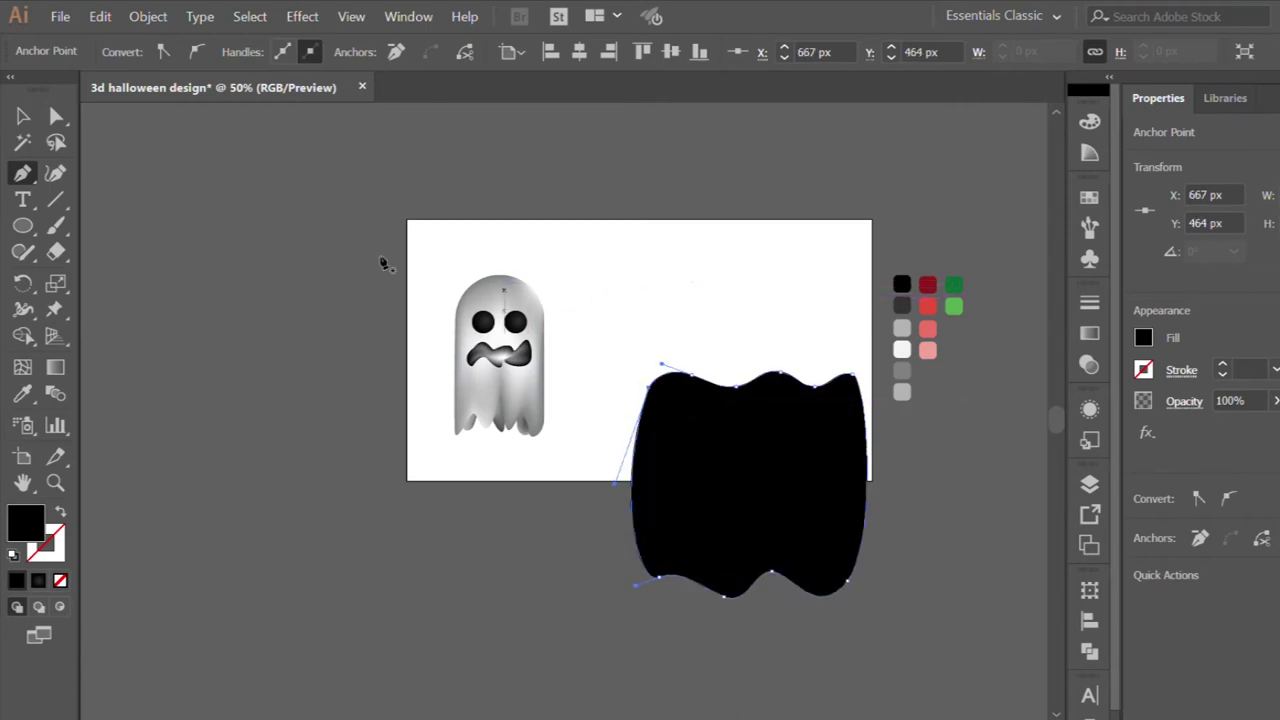
left_click(23, 116)
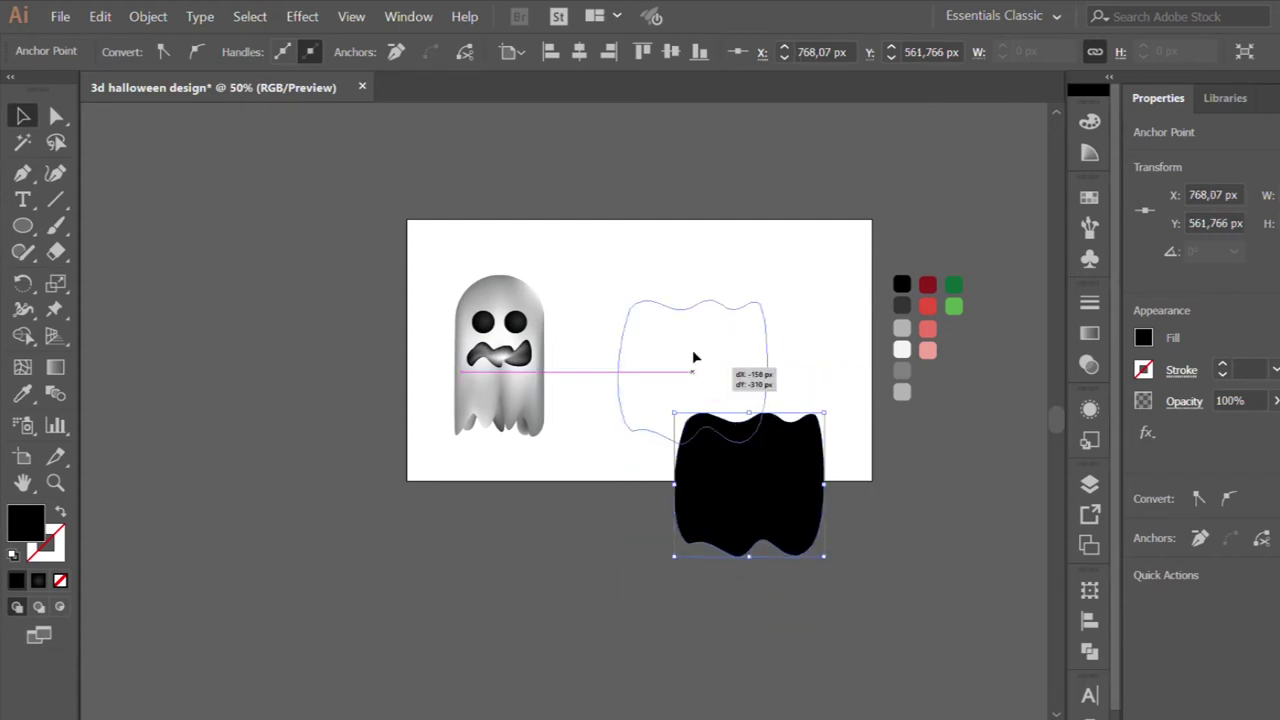
Place the new black shape on the artboard beside the ghost.
left_click_drag(748, 382, 734, 312)
key("ctrl+1")
scroll(675, 433, "right", 5)
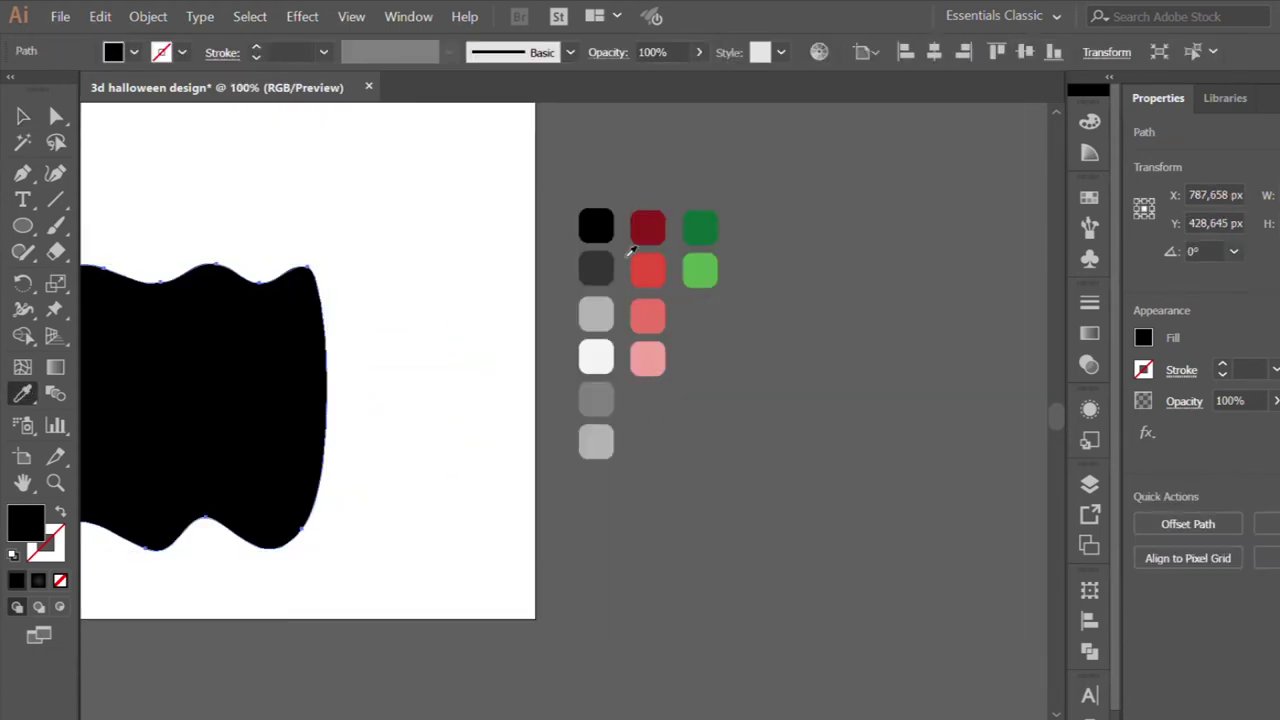
Fill the shape dark red and round its bottom-left anchor and bottom curve.
left_click(648, 226)
scroll(565, 350, "left", 3)
left_click(56, 116)
scroll(377, 457, "left", 1)
left_click(386, 523)
scroll(386, 503, "up", 1)
mouse_move(383, 495)
left_mouse_down()
mouse_move(459, 489)
mouse_move(366, 514)
left_mouse_up()
left_click(343, 519)
left_click_drag(469, 556, 570, 560)
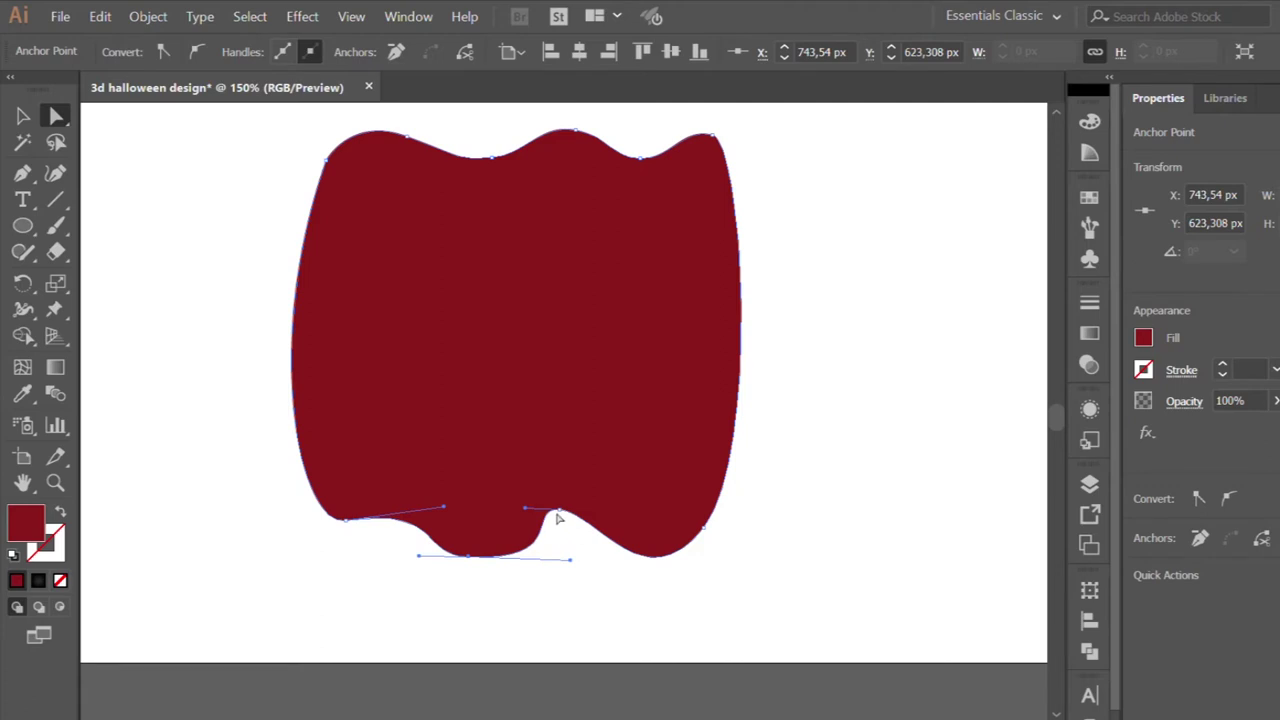
left_click_drag(557, 509, 580, 525)
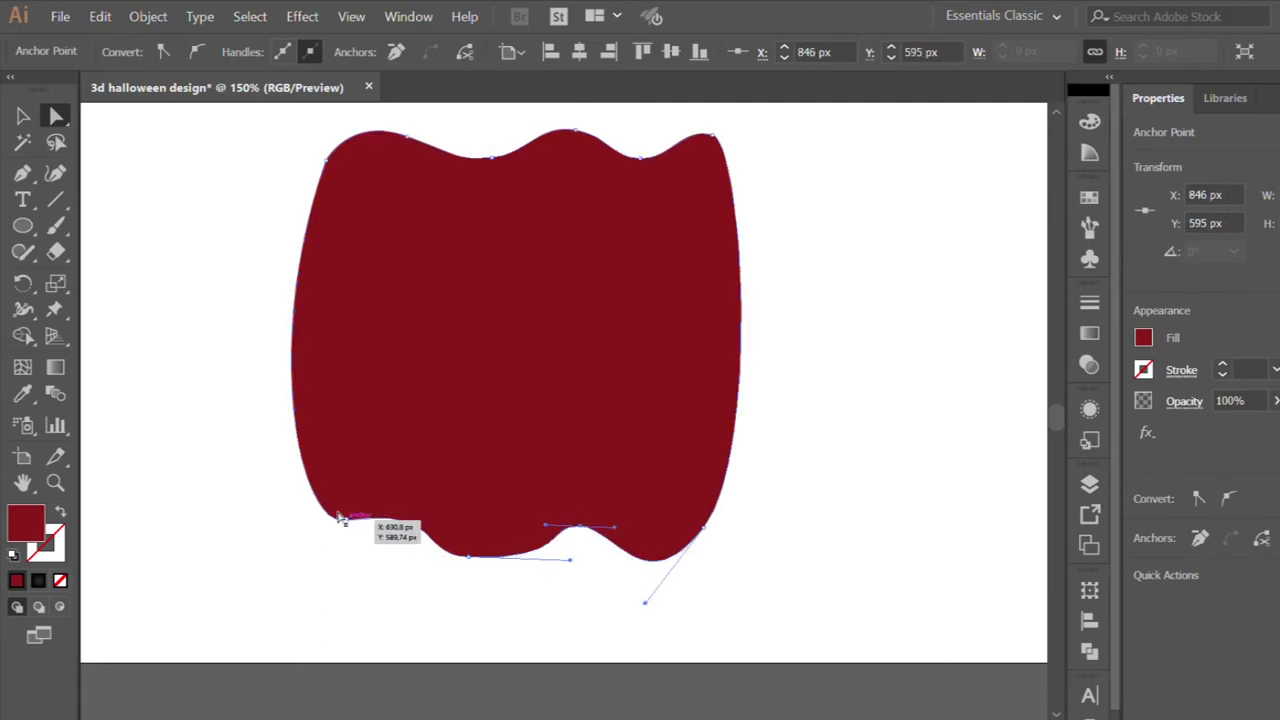
left_click_drag(340, 518, 339, 543)
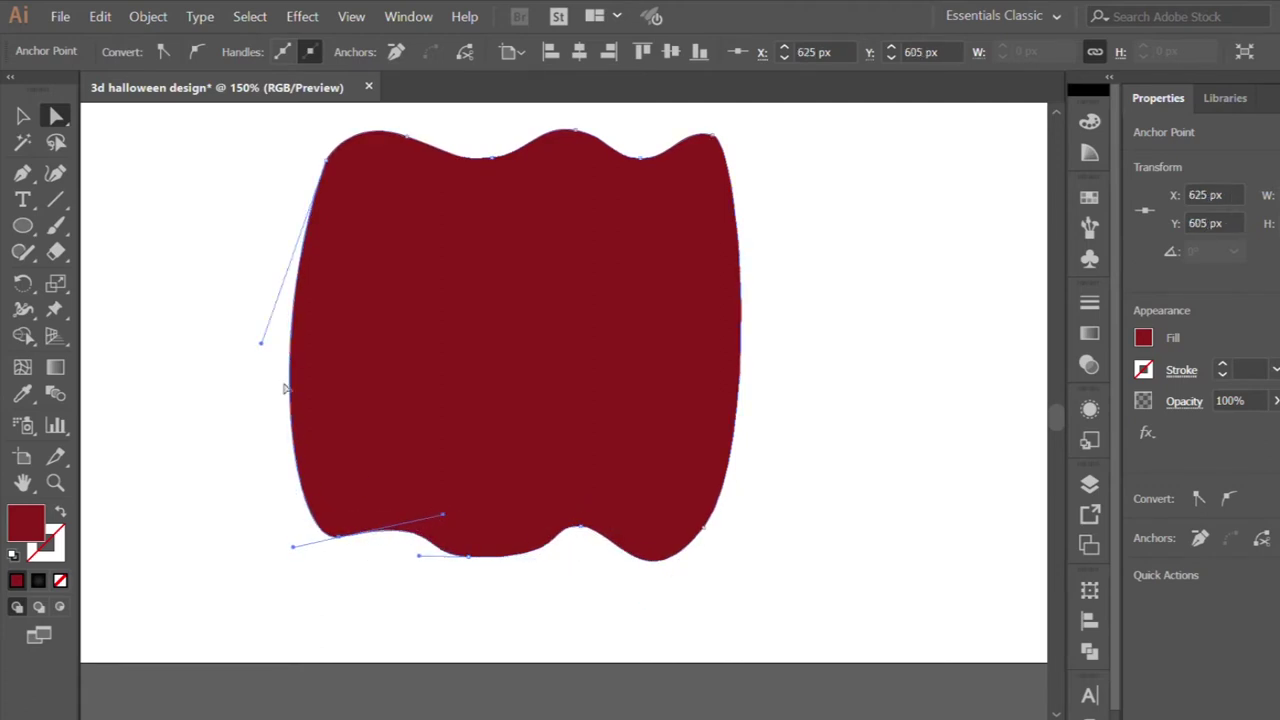
Nudge the bottom-edge anchors to even out the red shape's lower curve.
left_click_drag(257, 340, 251, 357)
left_click_drag(325, 160, 333, 141)
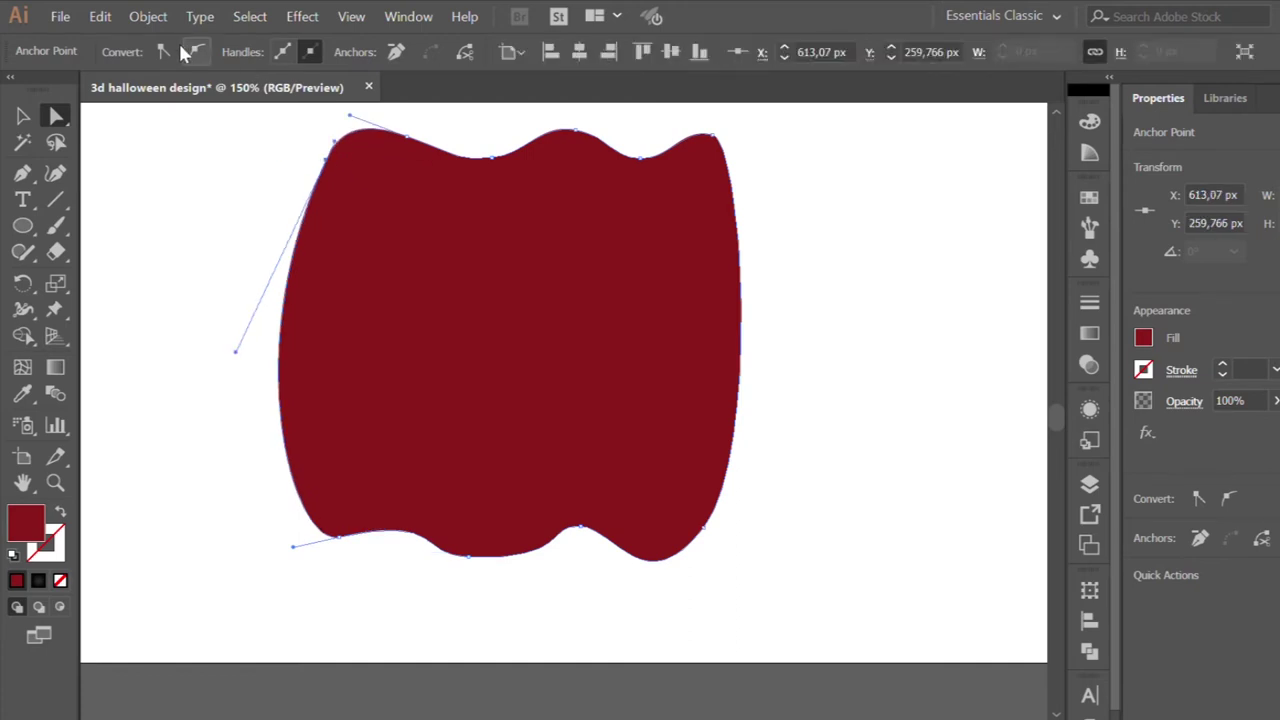
scroll(327, 199, "up", 1)
left_click(800, 286)
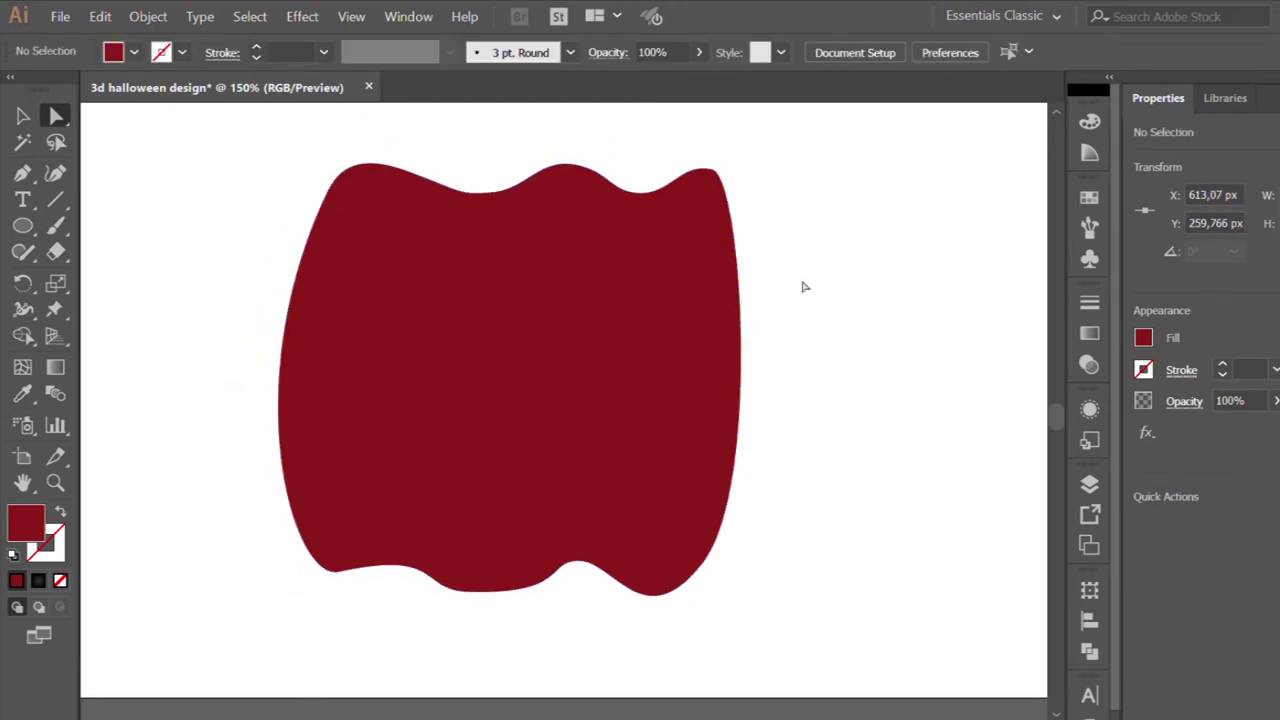
scroll(751, 337, "down", 2)
scroll(497, 449, "up", 1)
left_click(513, 433)
mouse_move(513, 433)
left_mouse_down()
mouse_move(520, 420)
mouse_move(517, 434)
left_mouse_up()
left_click(450, 446)
left_click(507, 432)
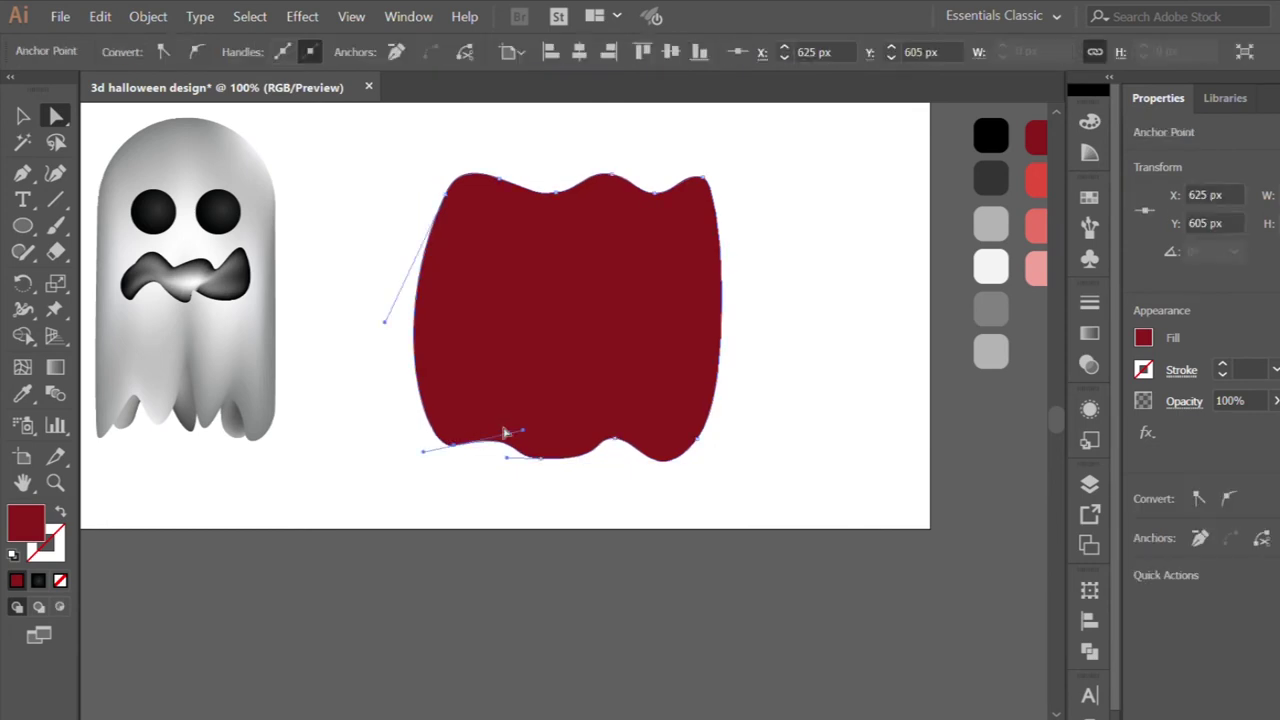
left_click_drag(523, 449, 538, 453)
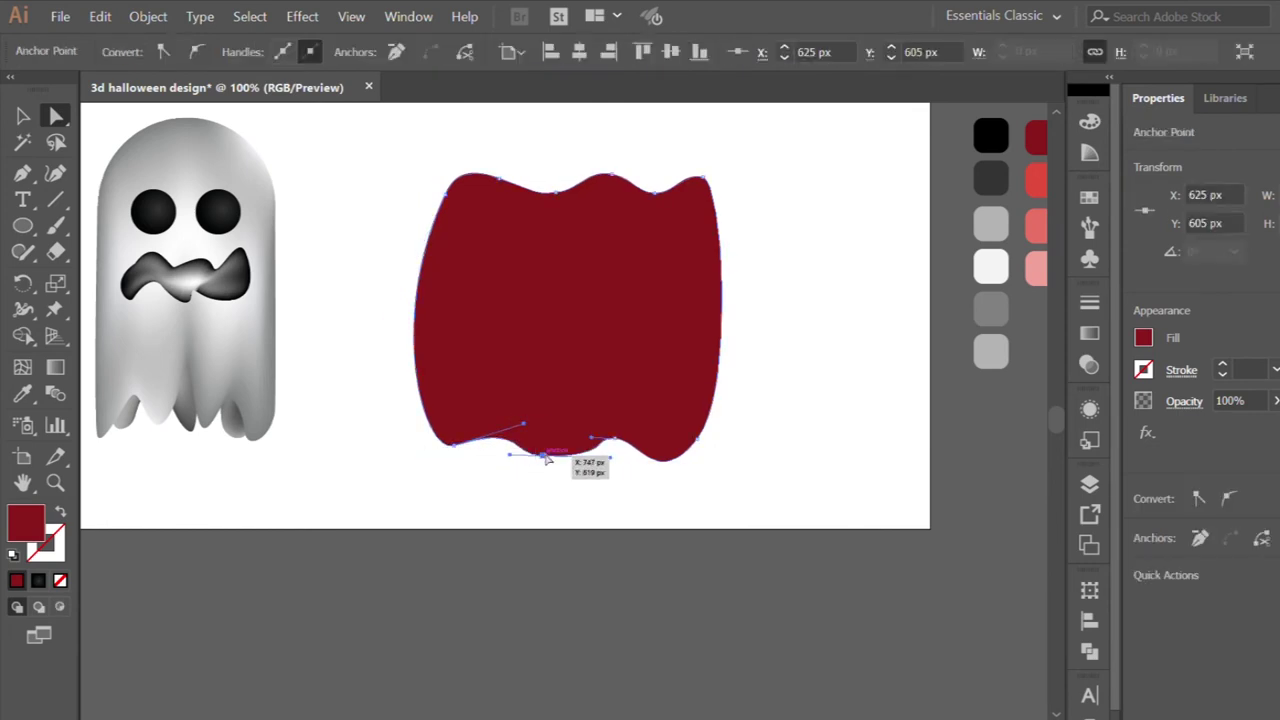
Reshape the top anchors to smooth the top curve and the top-left lobe.
mouse_move(555, 191)
left_mouse_down()
mouse_move(537, 171)
mouse_move(620, 168)
left_mouse_up()
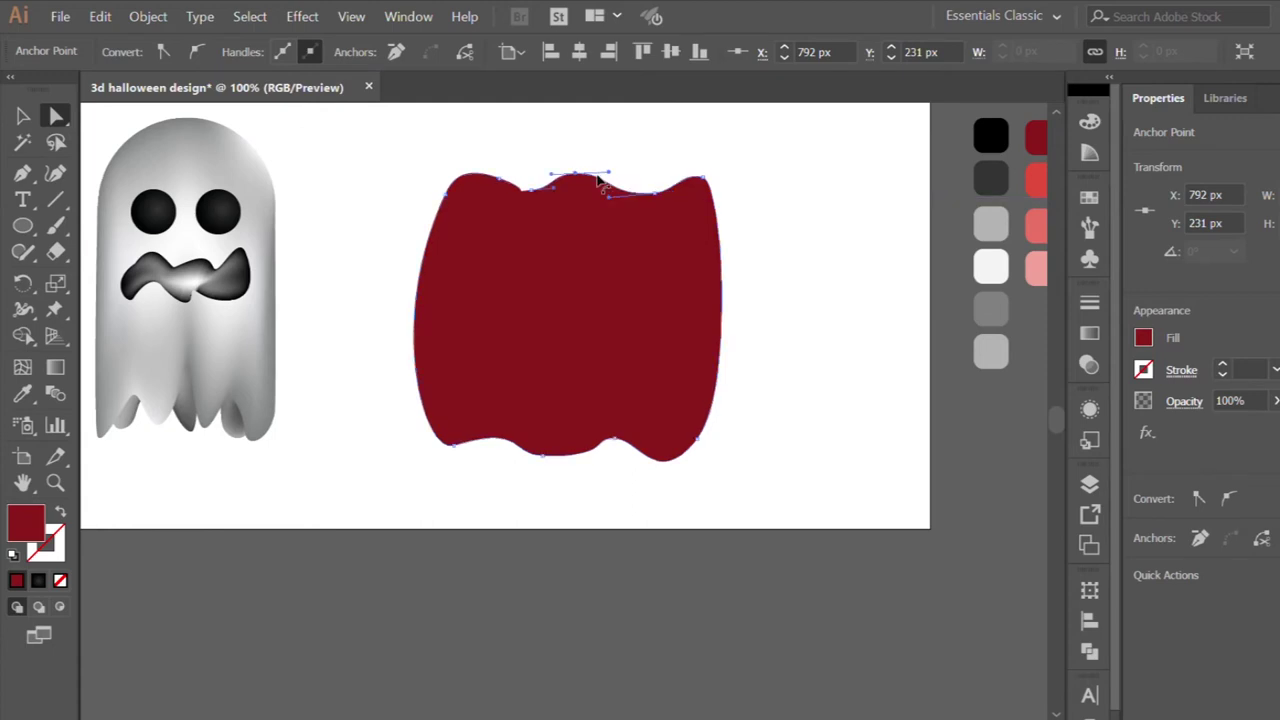
left_click(594, 150)
scroll(500, 182, "up", 3)
left_click(553, 224)
left_click_drag(553, 226, 491, 208)
left_click(531, 189)
key("ctrl+1")
scroll(598, 328, "down", 2)
scroll(646, 363, "up", 1)
scroll(486, 277, "up", 2)
left_click(410, 193)
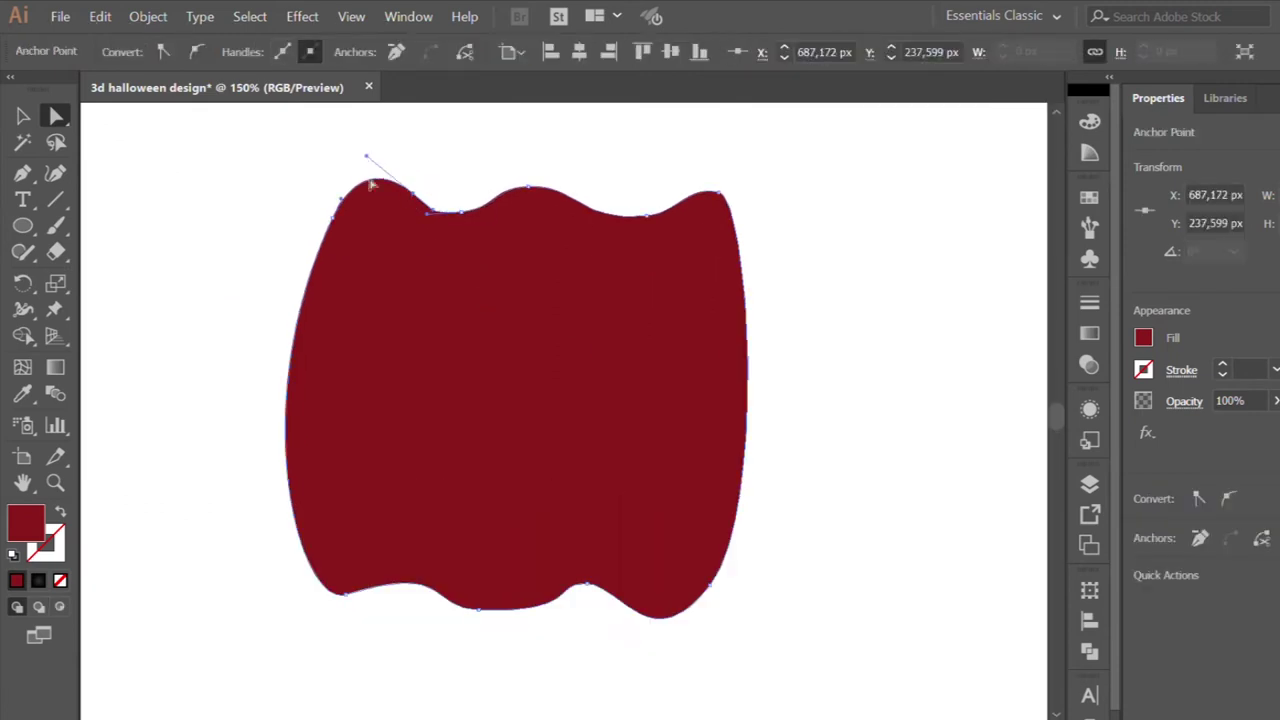
left_click_drag(364, 152, 369, 166)
left_click(449, 157)
key("ctrl+1")
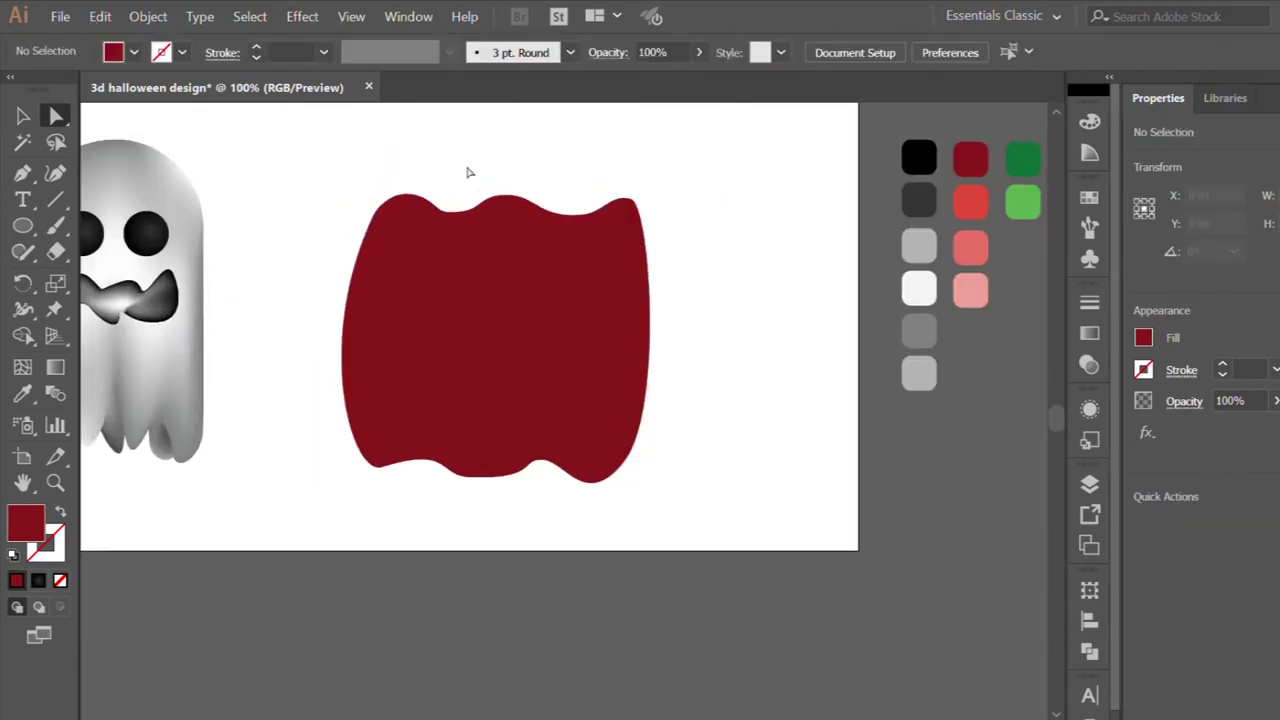
Widen the pumpkin's right side by dragging its top-right and bottom-right anchors outward.
left_click(563, 300)
left_click_drag(563, 300, 615, 317)
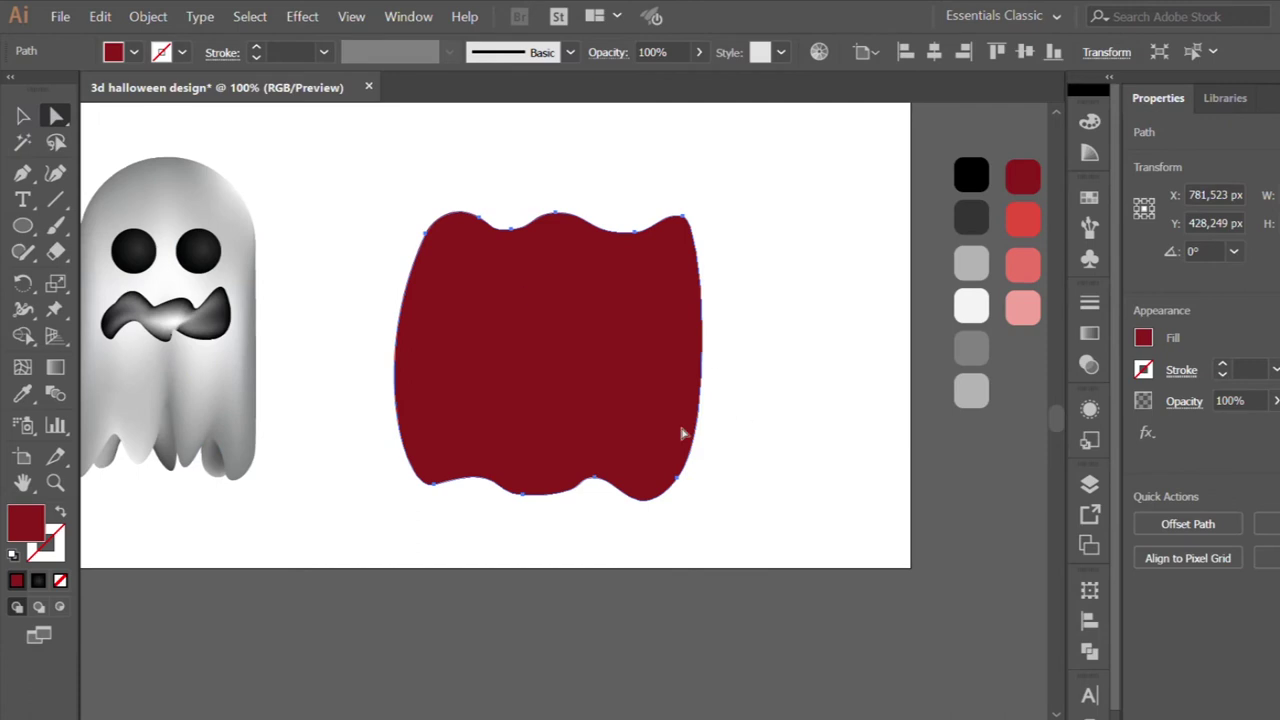
left_click(678, 216)
left_click_drag(686, 214, 774, 283)
left_click(783, 294)
left_click(666, 491)
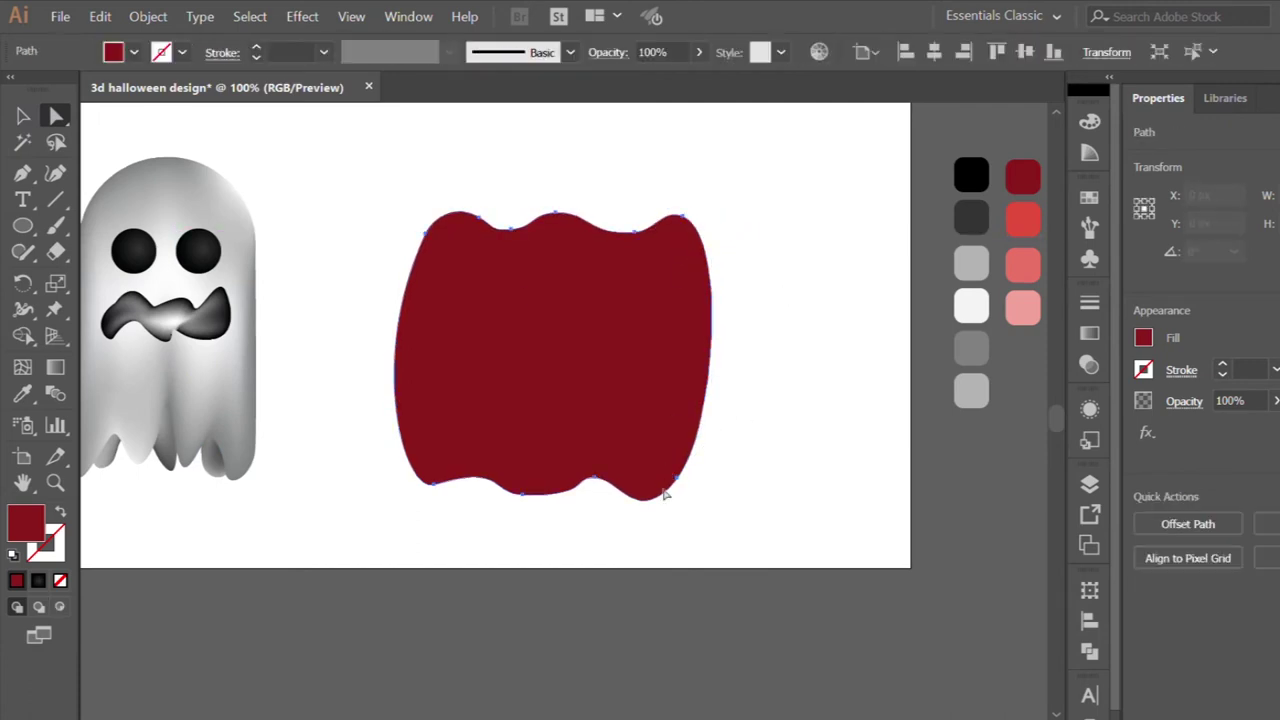
left_click_drag(677, 480, 712, 470)
left_click(701, 495)
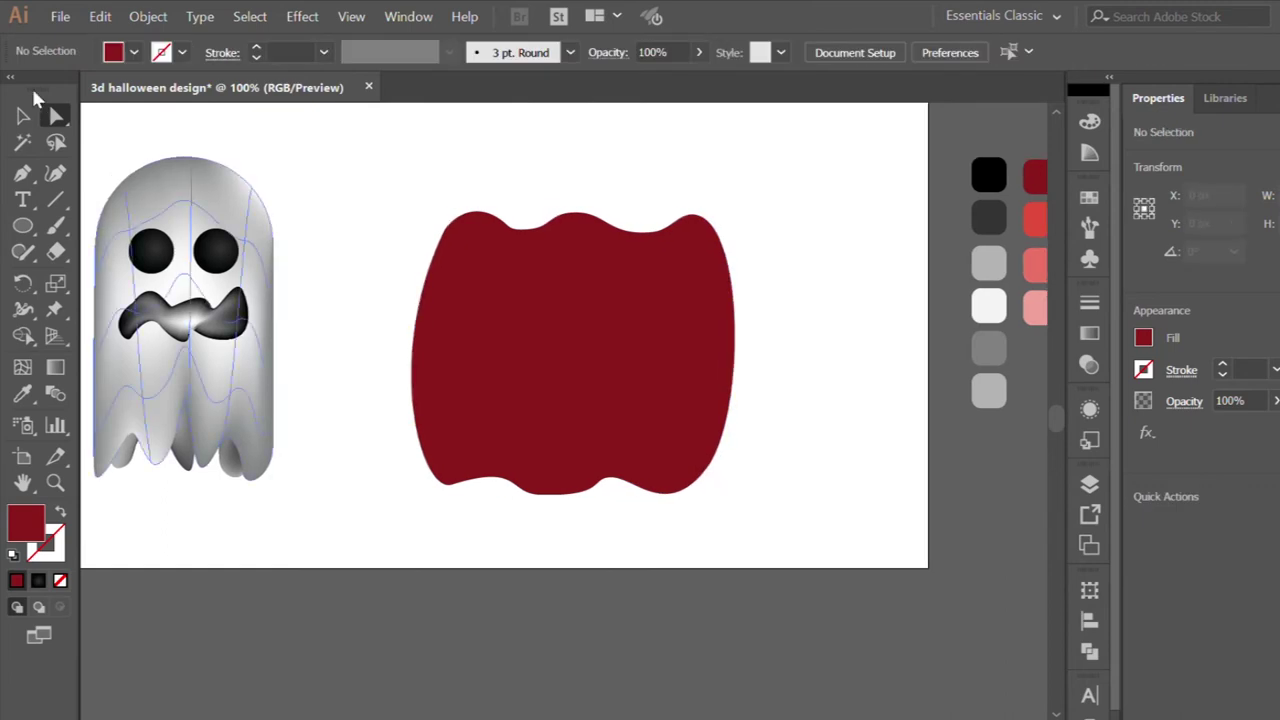
Colour the pumpkin's lower mesh points with the red swatch.
left_click(23, 116)
left_click(420, 330)
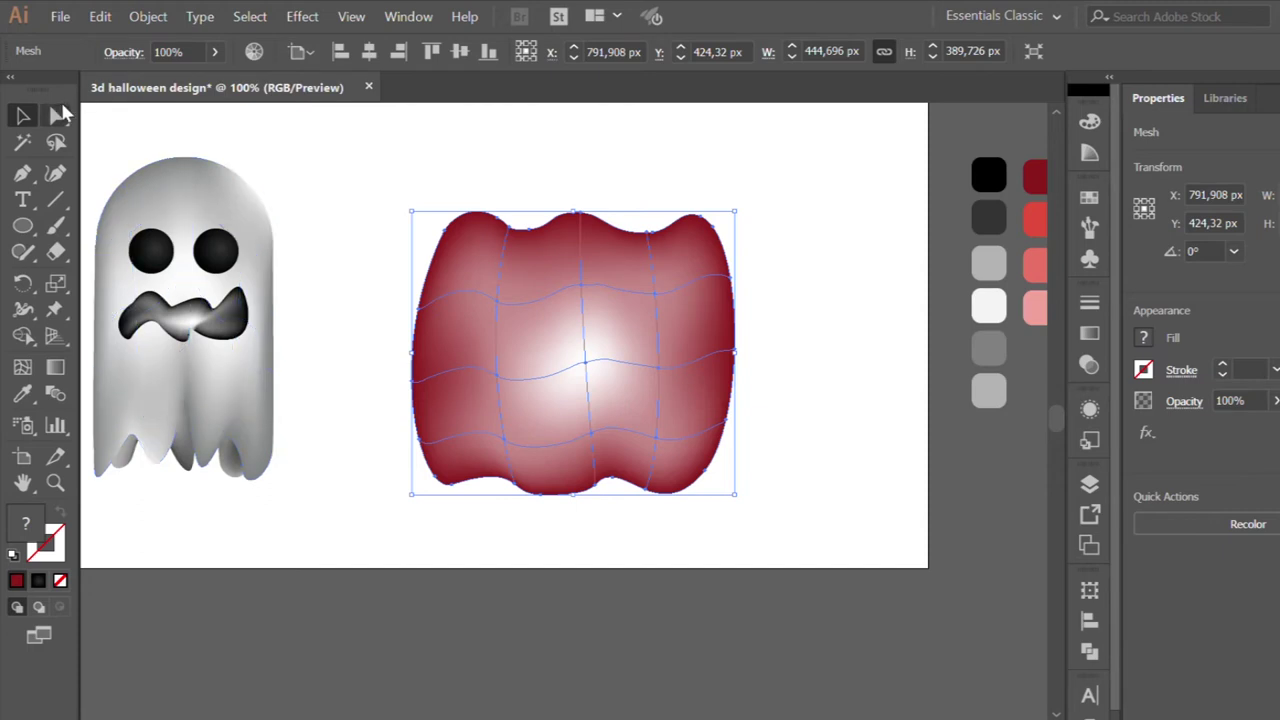
left_click(55, 116)
left_click(562, 445)
left_click(656, 436)
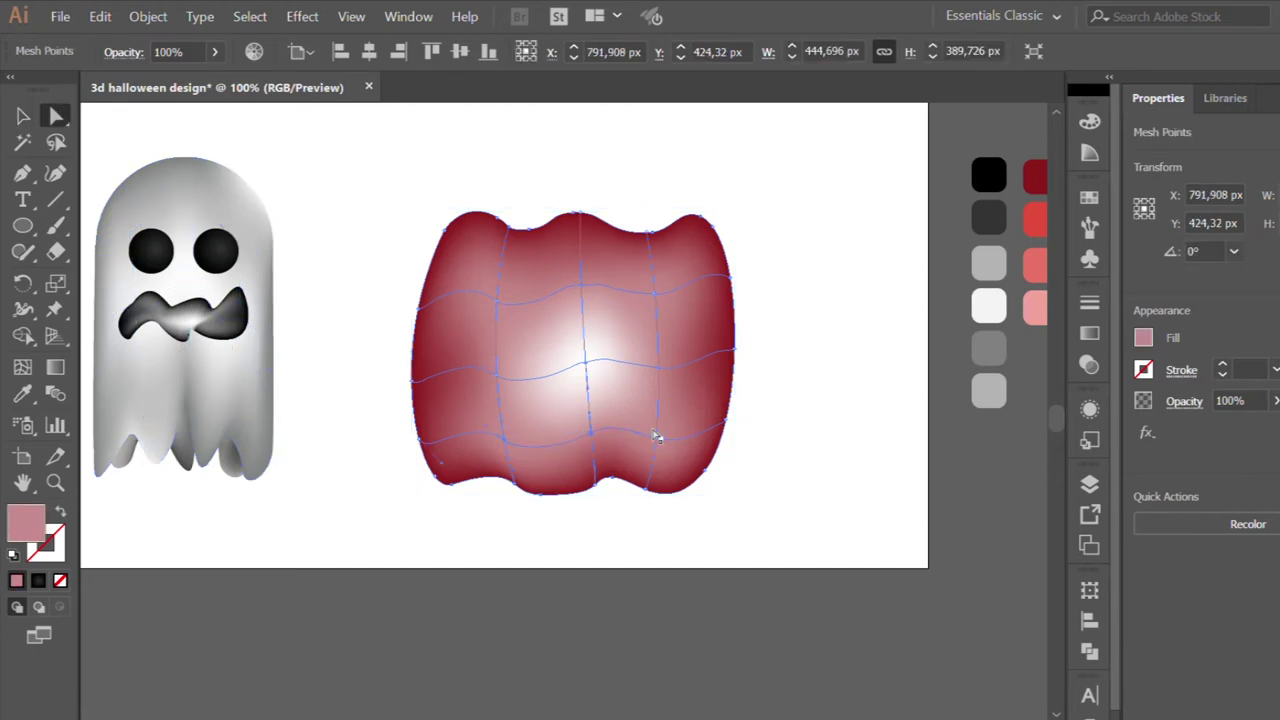
scroll(670, 410, "right", 1)
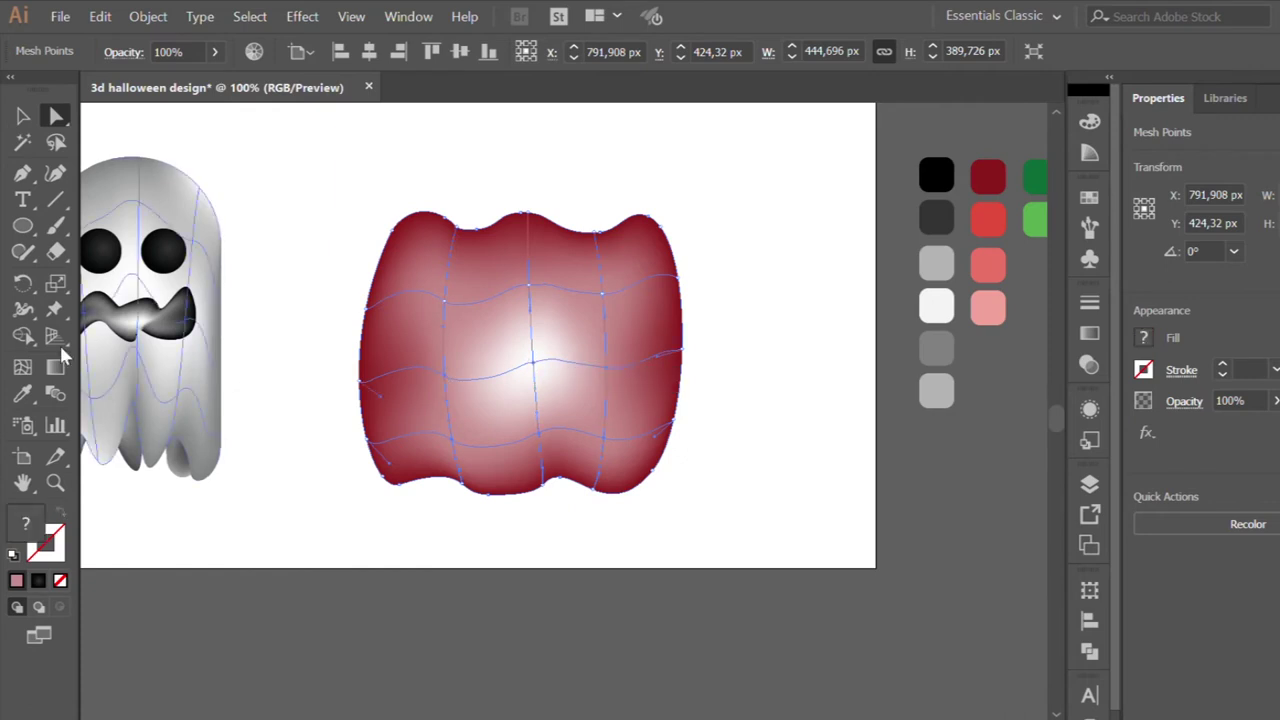
left_click(22, 393)
left_click(988, 222)
Tint an upper mesh point light pink, then deselect to preview the shading.
scroll(617, 296, "right", 1)
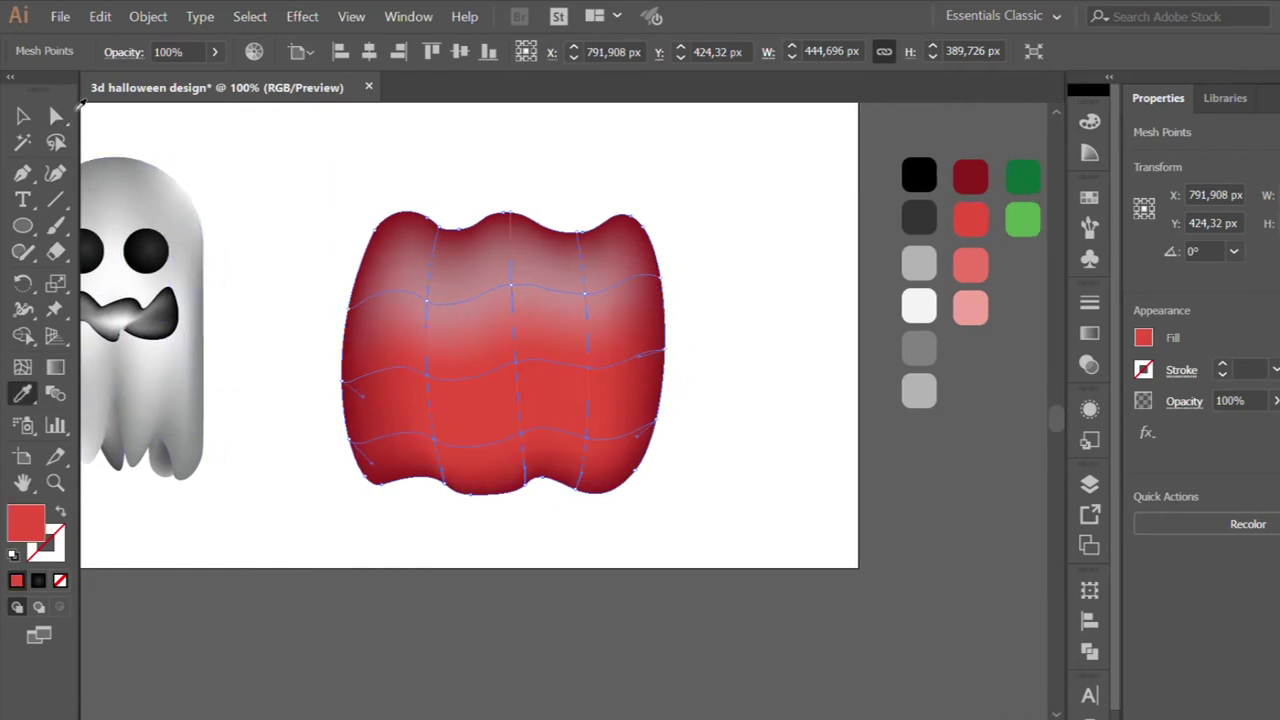
left_click(425, 302)
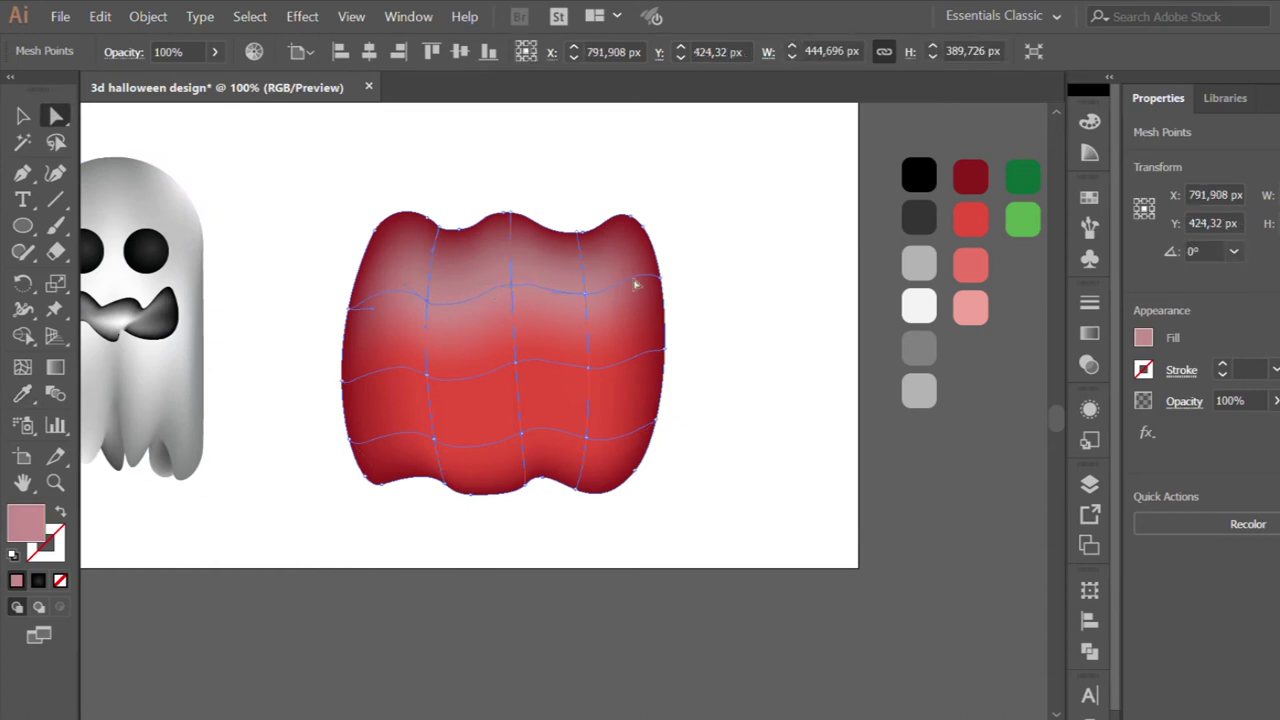
key("i")
left_click(984, 315)
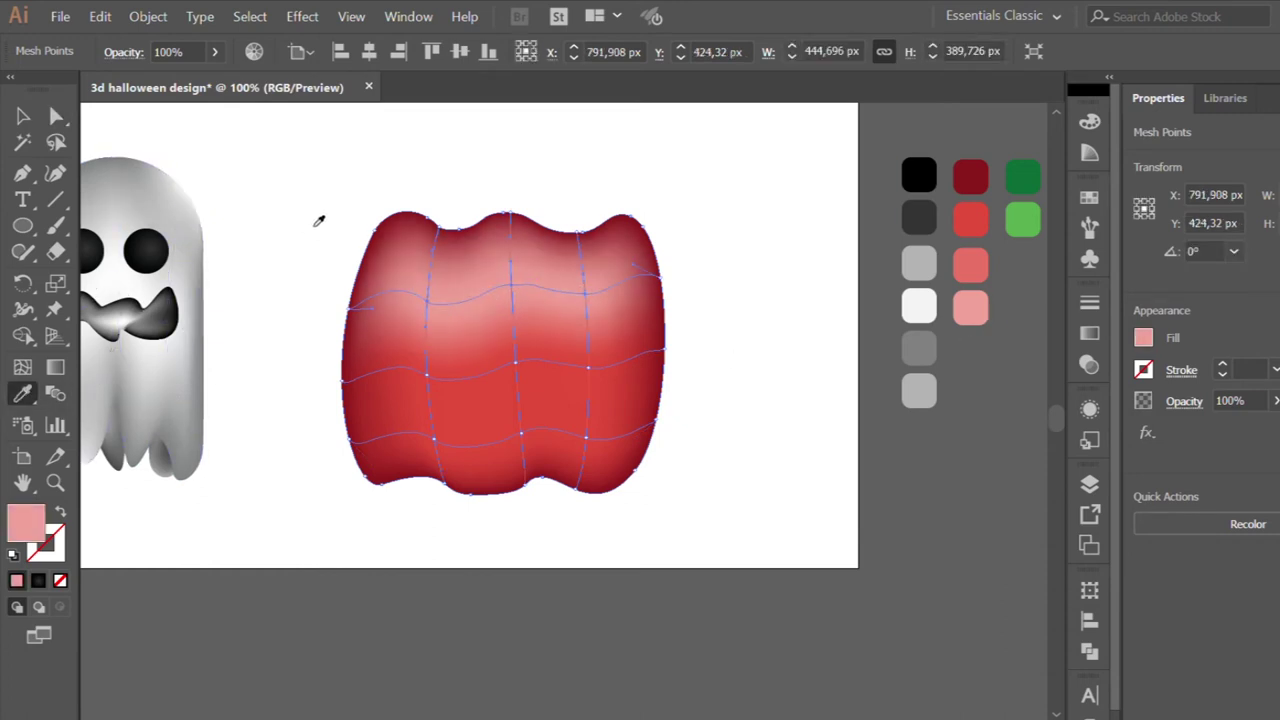
key("v")
left_click(297, 165)
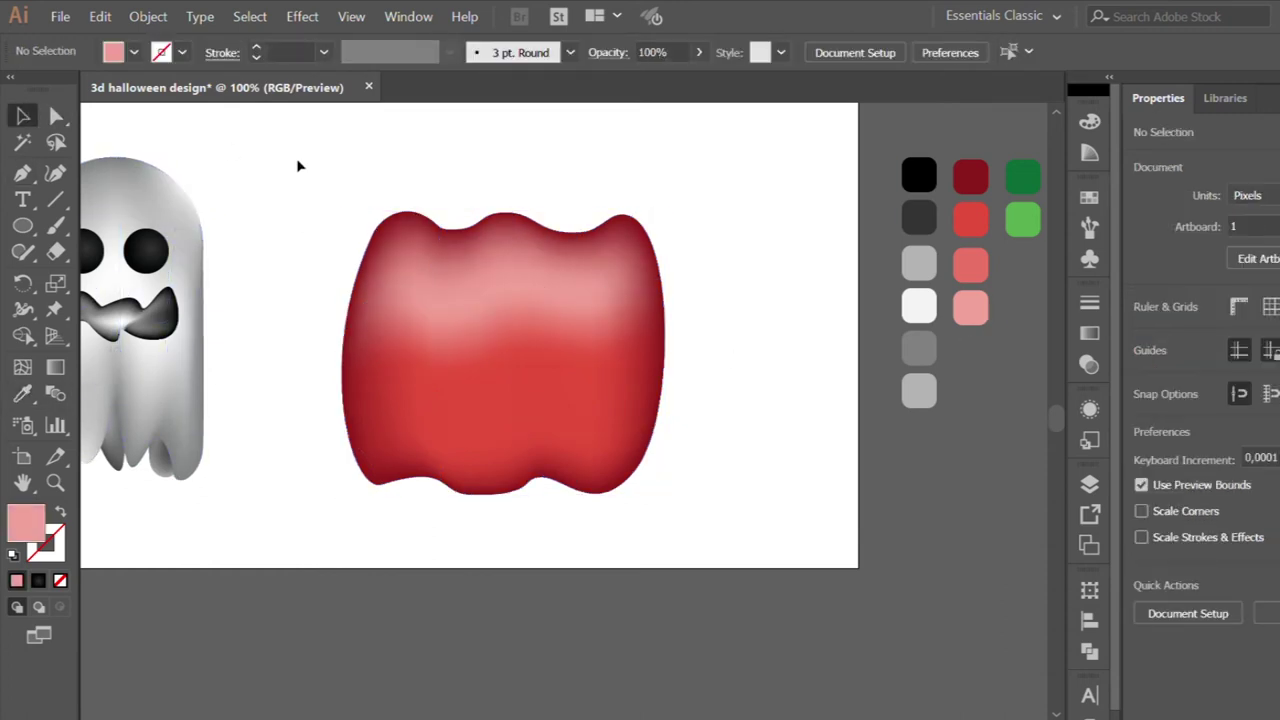
scroll(400, 285, "up", 1)
left_click(443, 354)
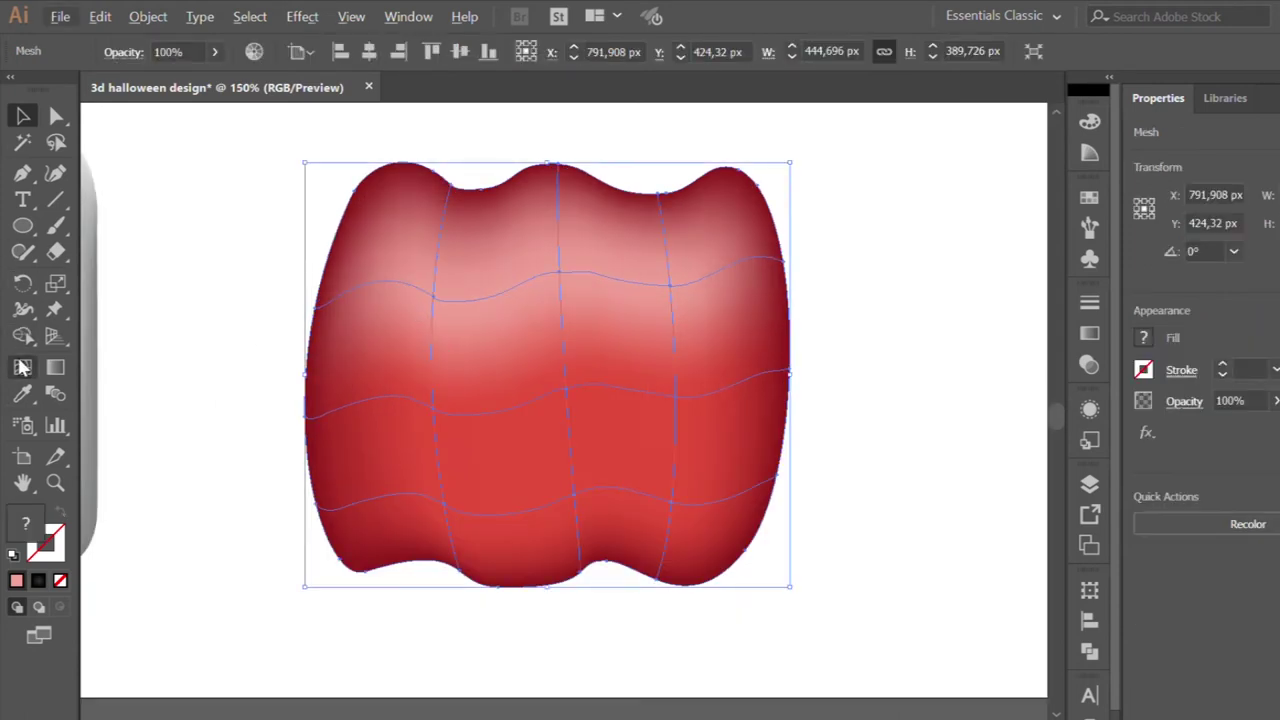
Add vertical mesh lines across the pumpkin's left and right sides and reshape one.
left_click(22, 365)
left_click(380, 276, "alt")
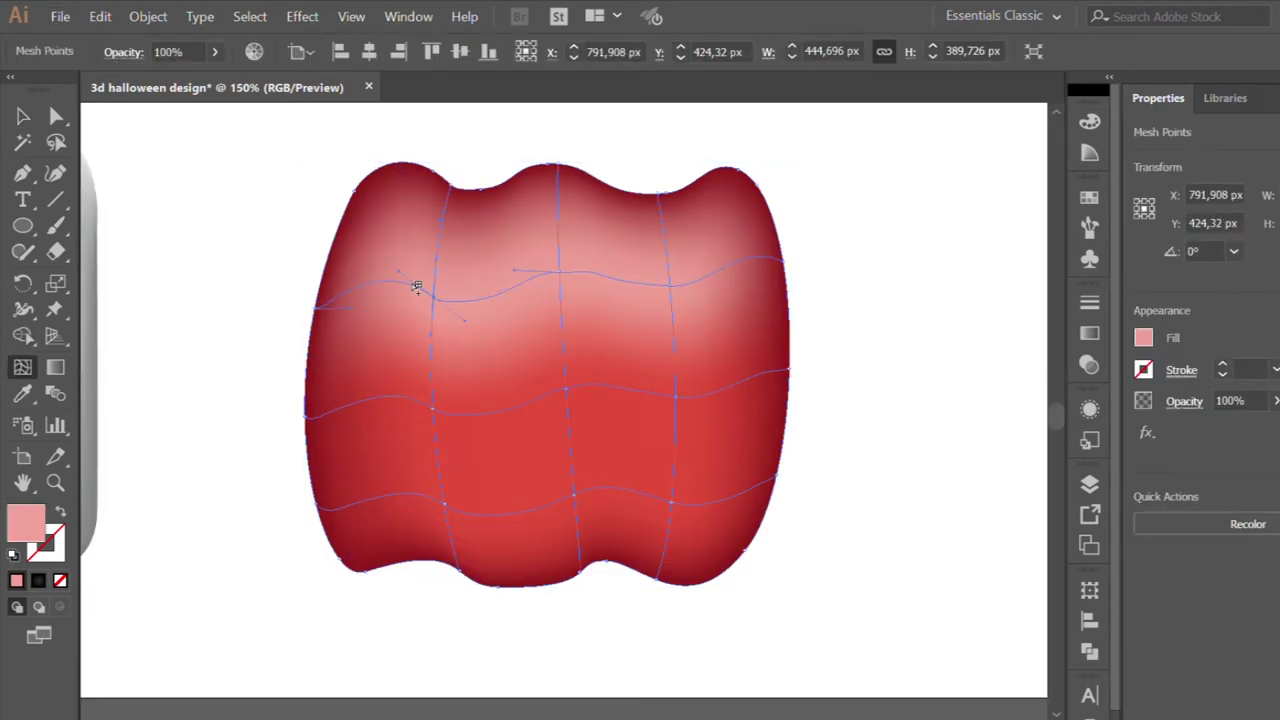
left_click(378, 282)
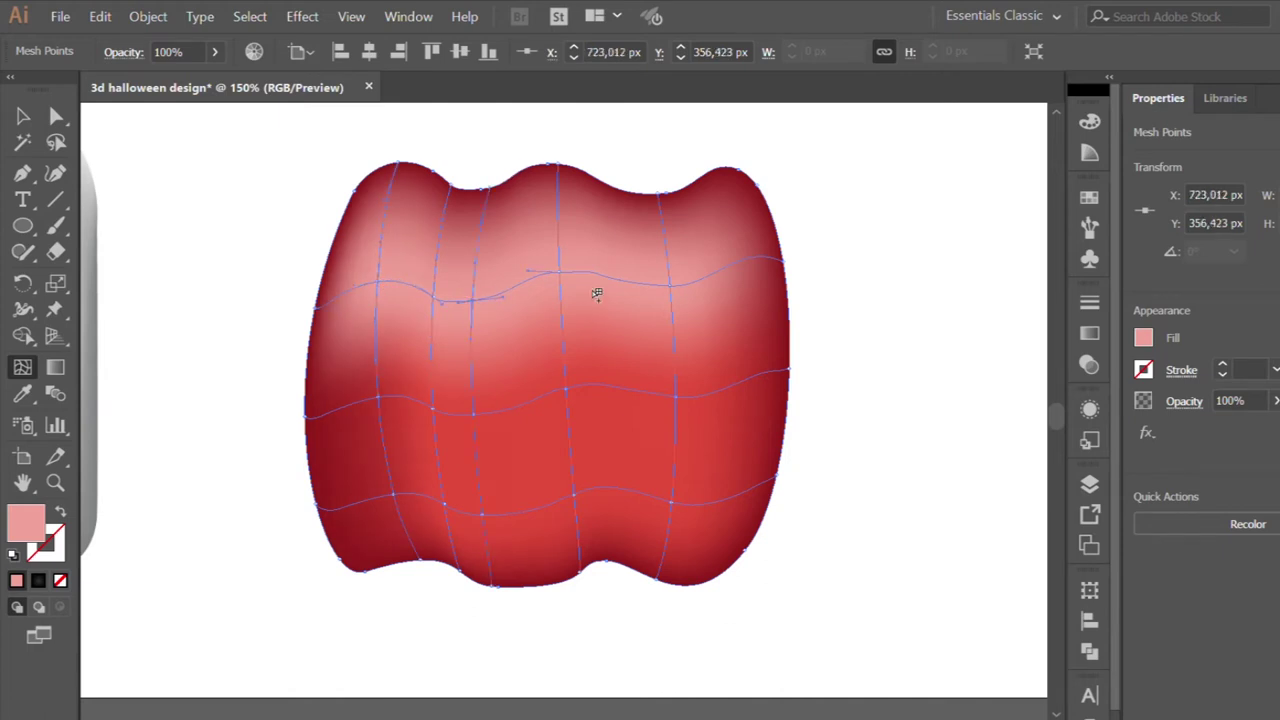
left_click_drag(589, 269, 592, 271)
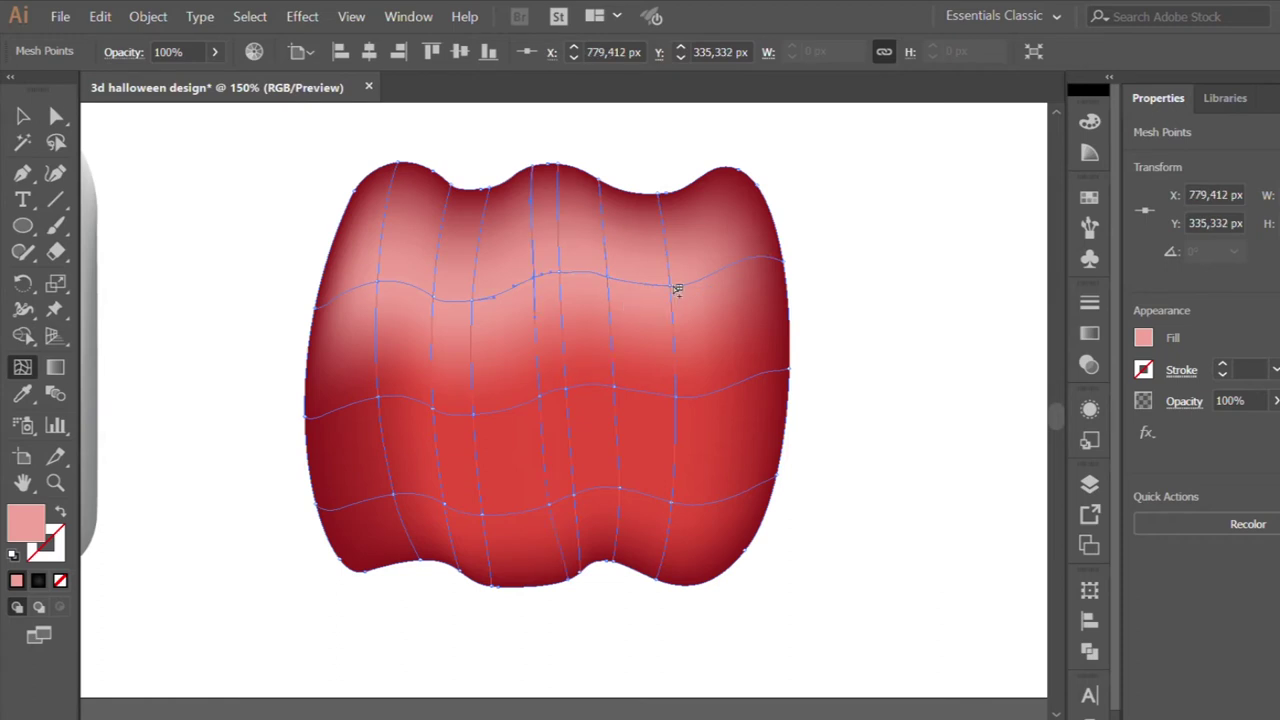
left_click(705, 276)
scroll(606, 363, "down", 2)
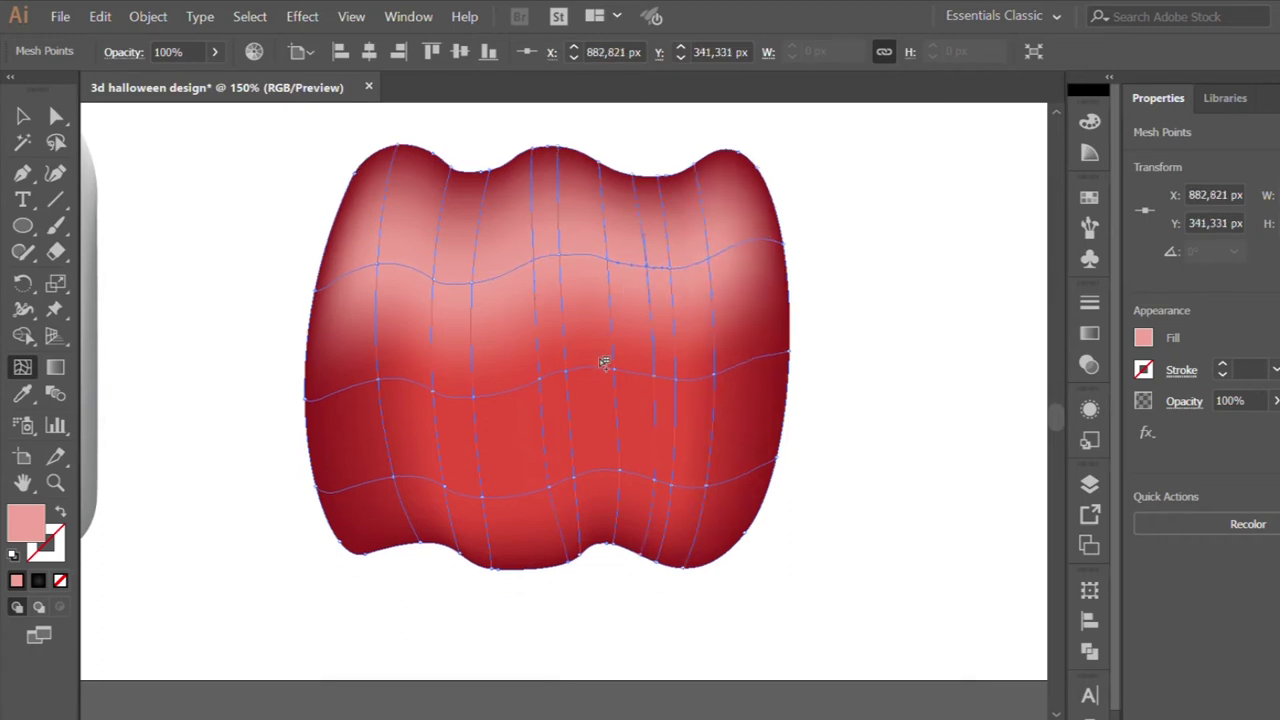
Select the pumpkin's mesh points and eyedrop red, then light red, onto them.
key("a")
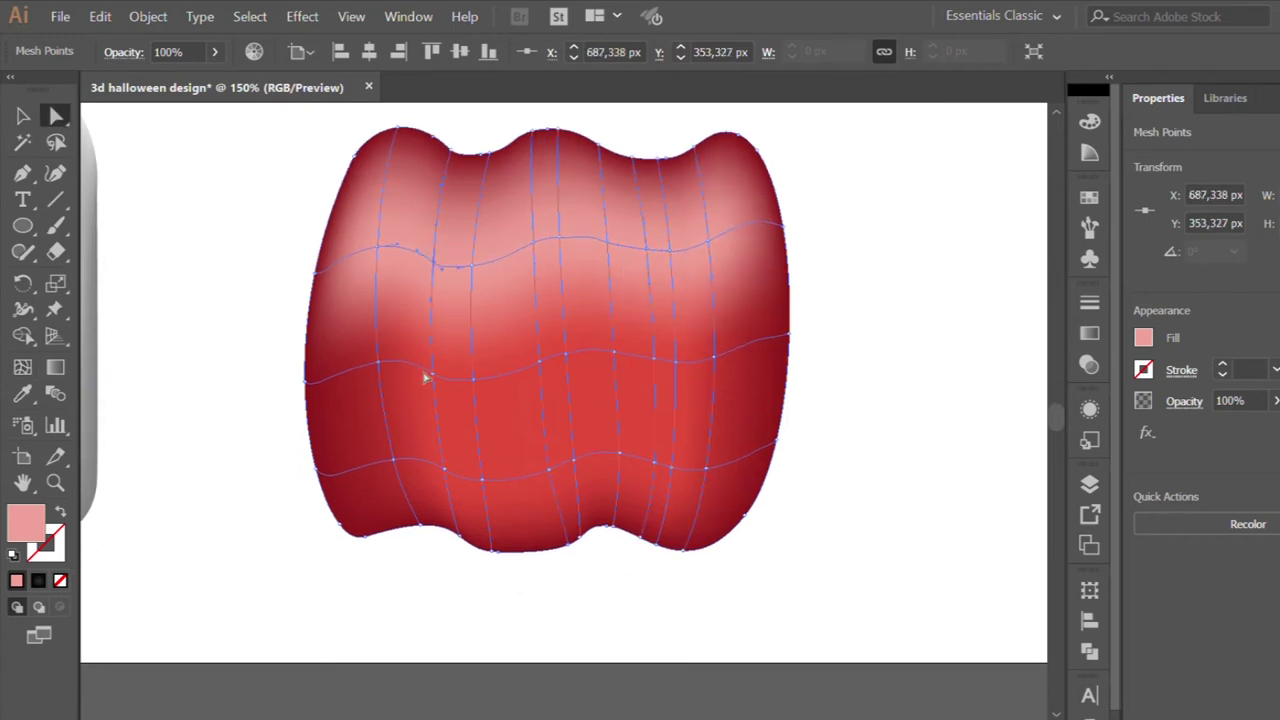
key("ctrl+a")
left_click(22, 392)
key("ctrl+minus")
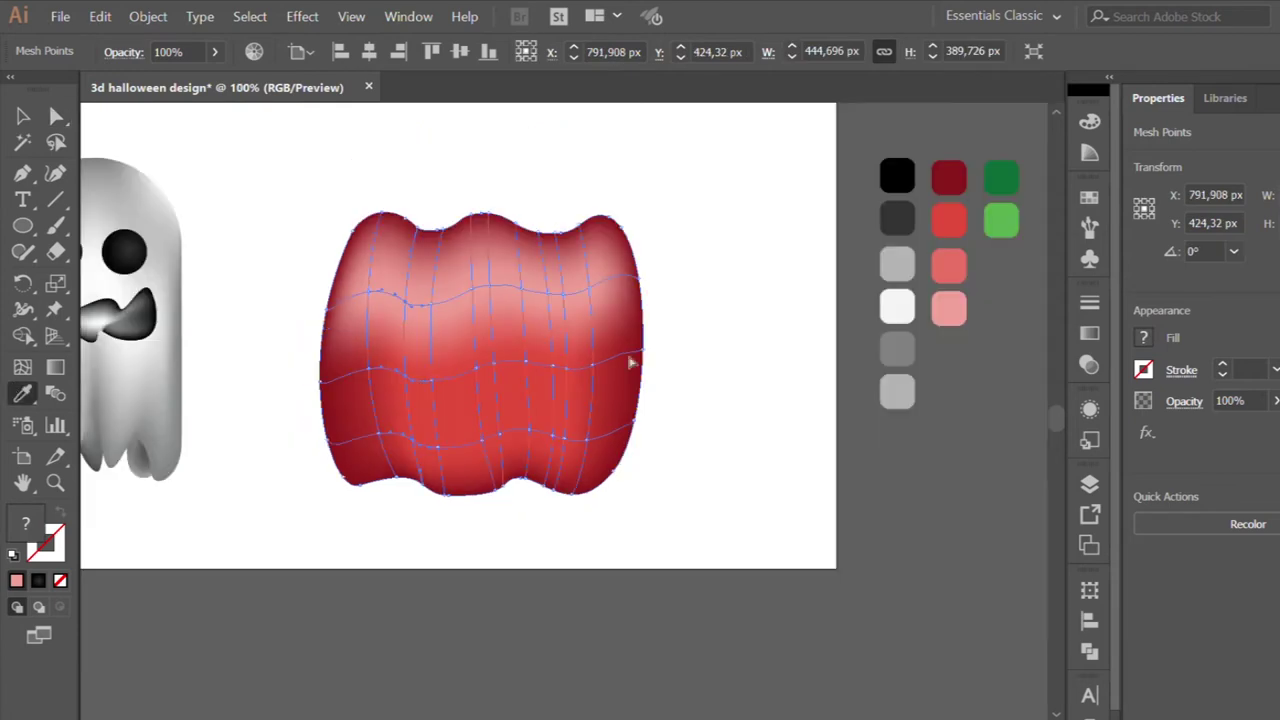
left_click(879, 237)
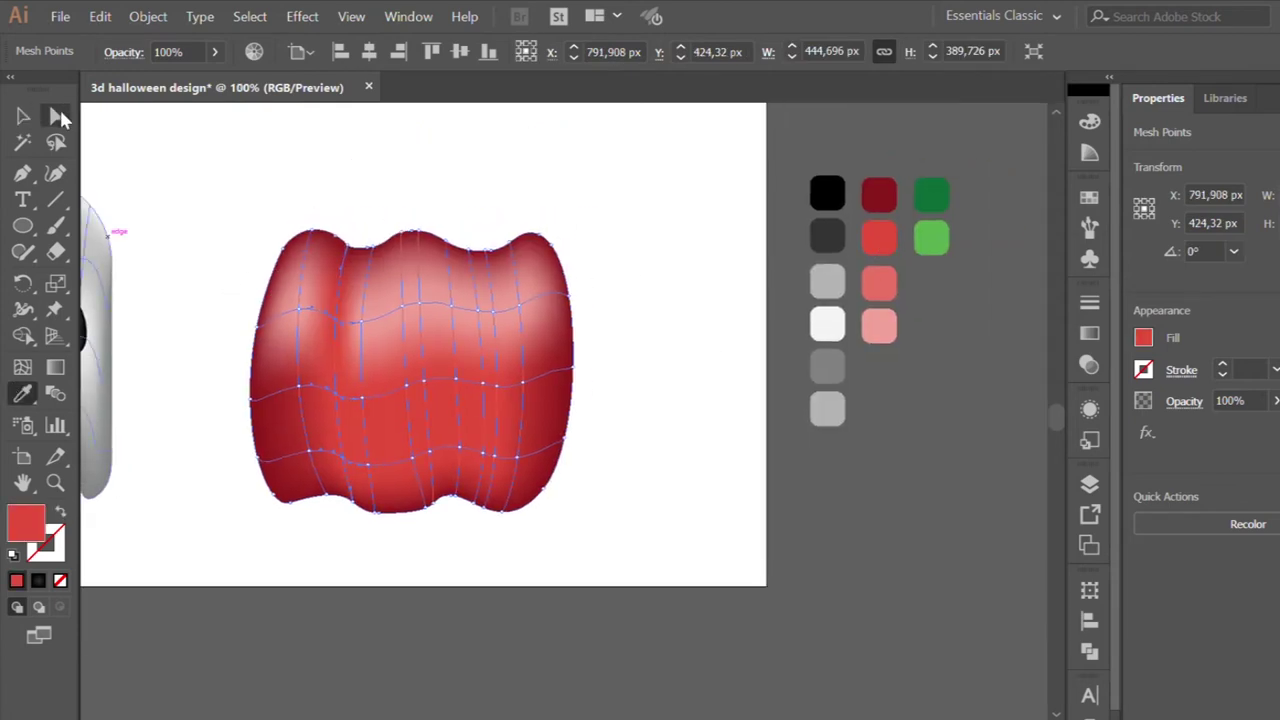
left_click(57, 117)
left_click(22, 392)
left_click(879, 284)
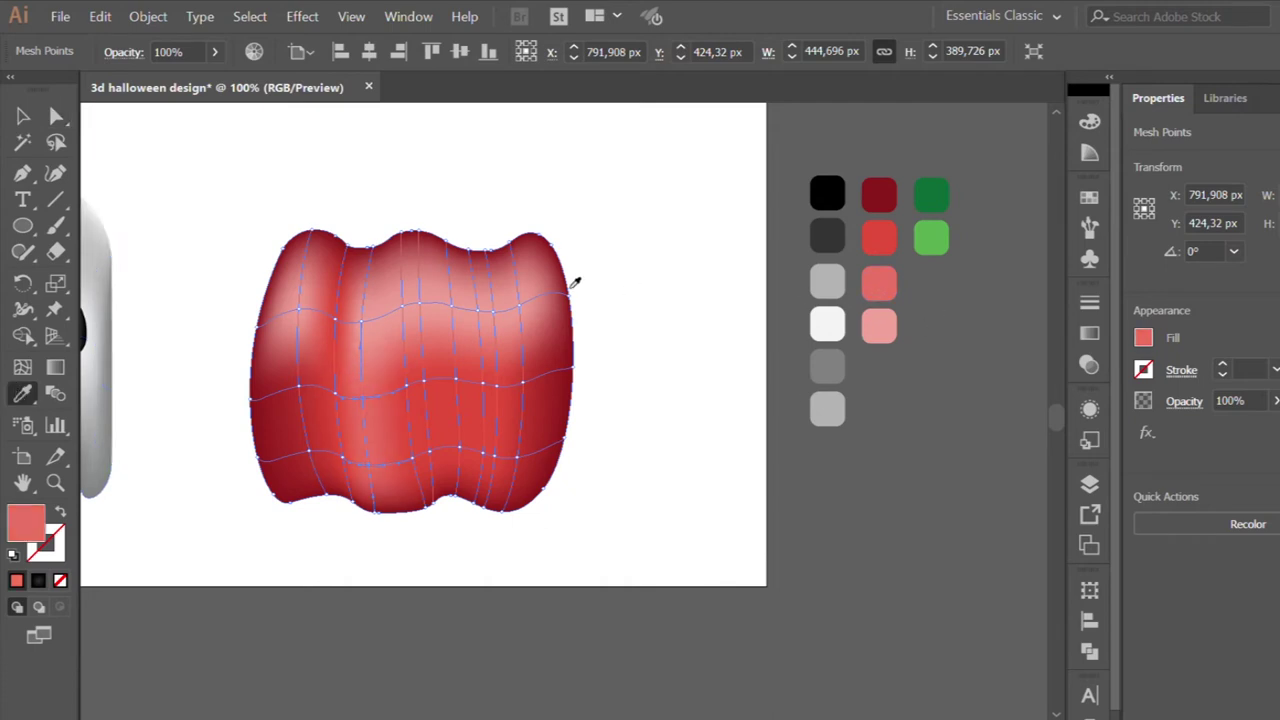
Recolour selected pumpkin mesh points with salmon pink and light pink swatches.
left_click(295, 390)
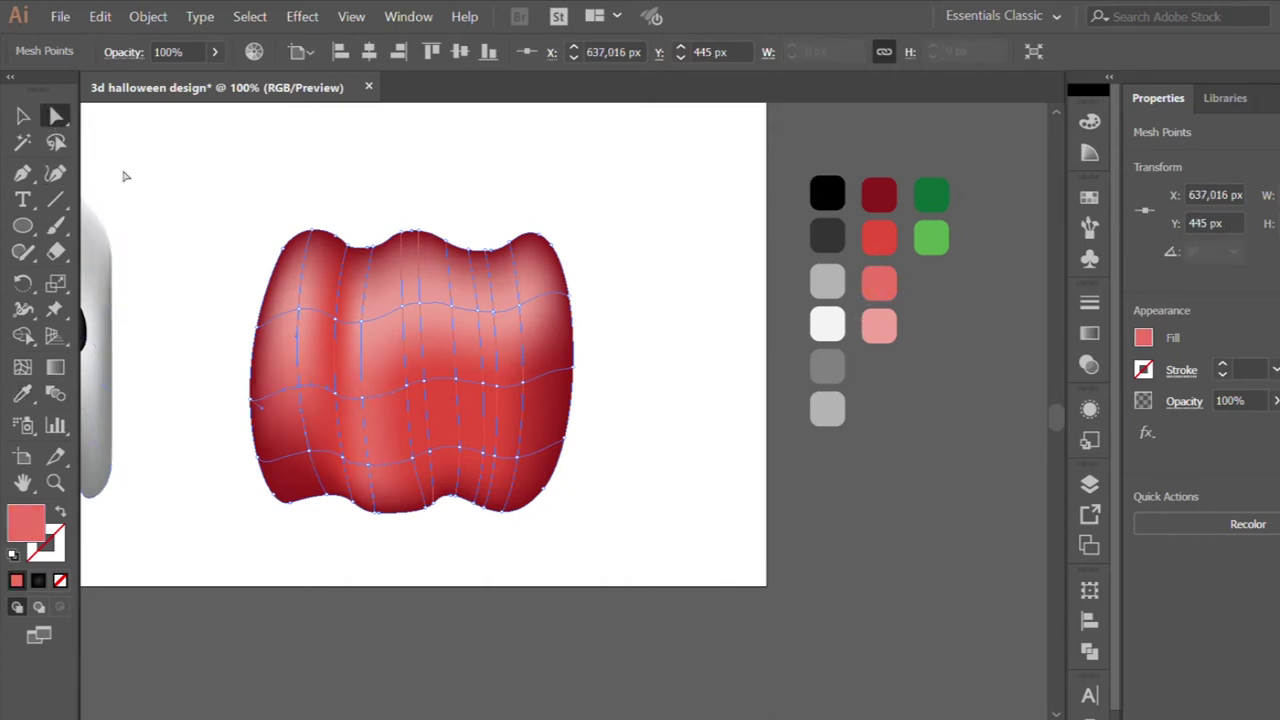
left_click(472, 310)
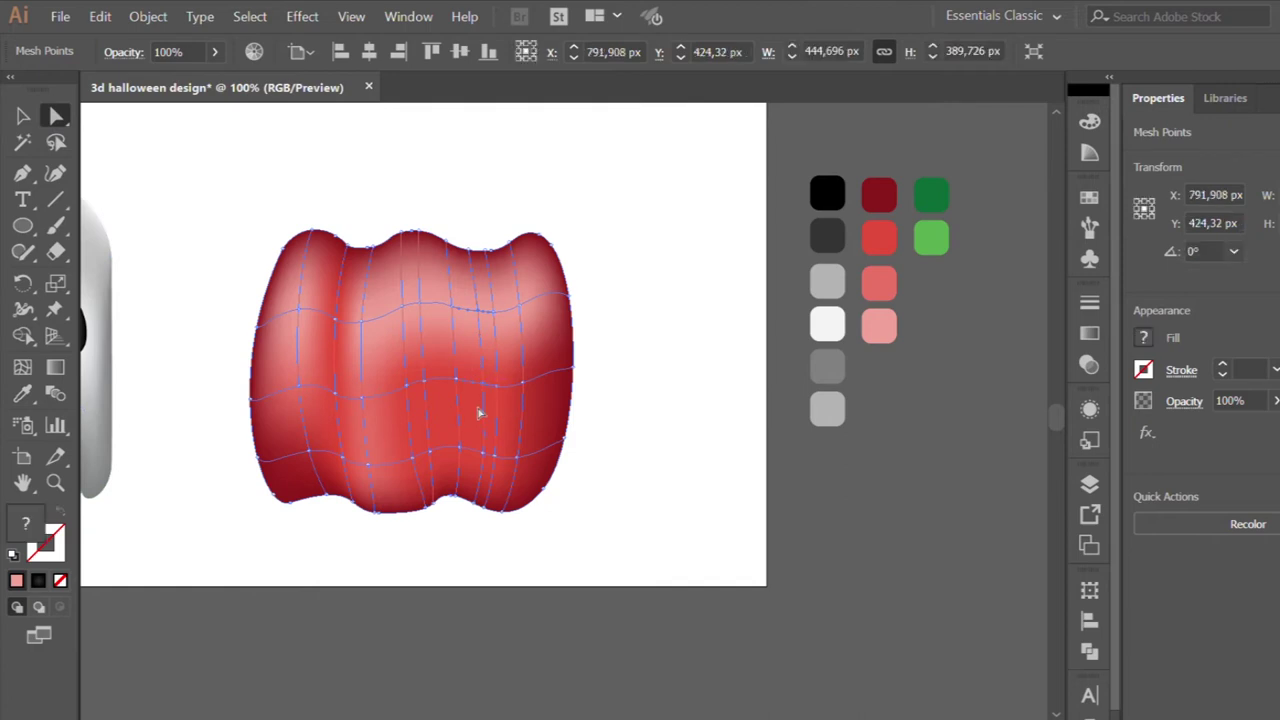
left_click(492, 311)
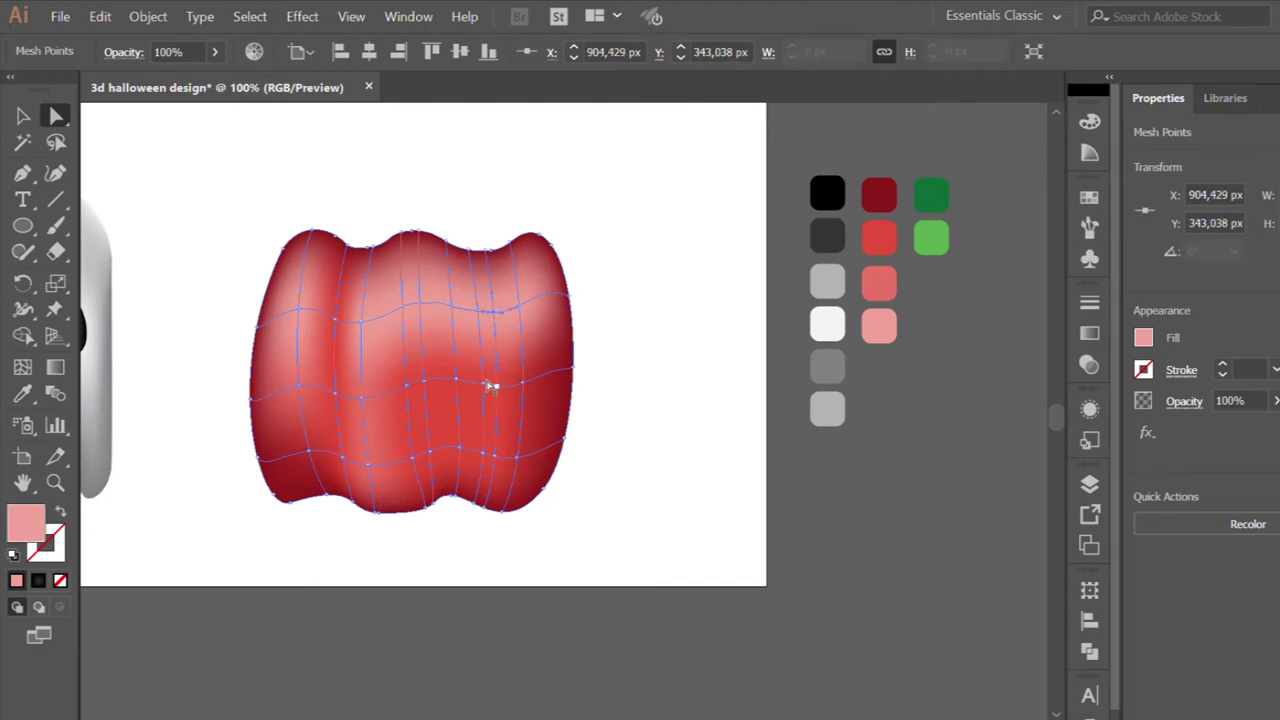
left_click(490, 452)
left_click(22, 393)
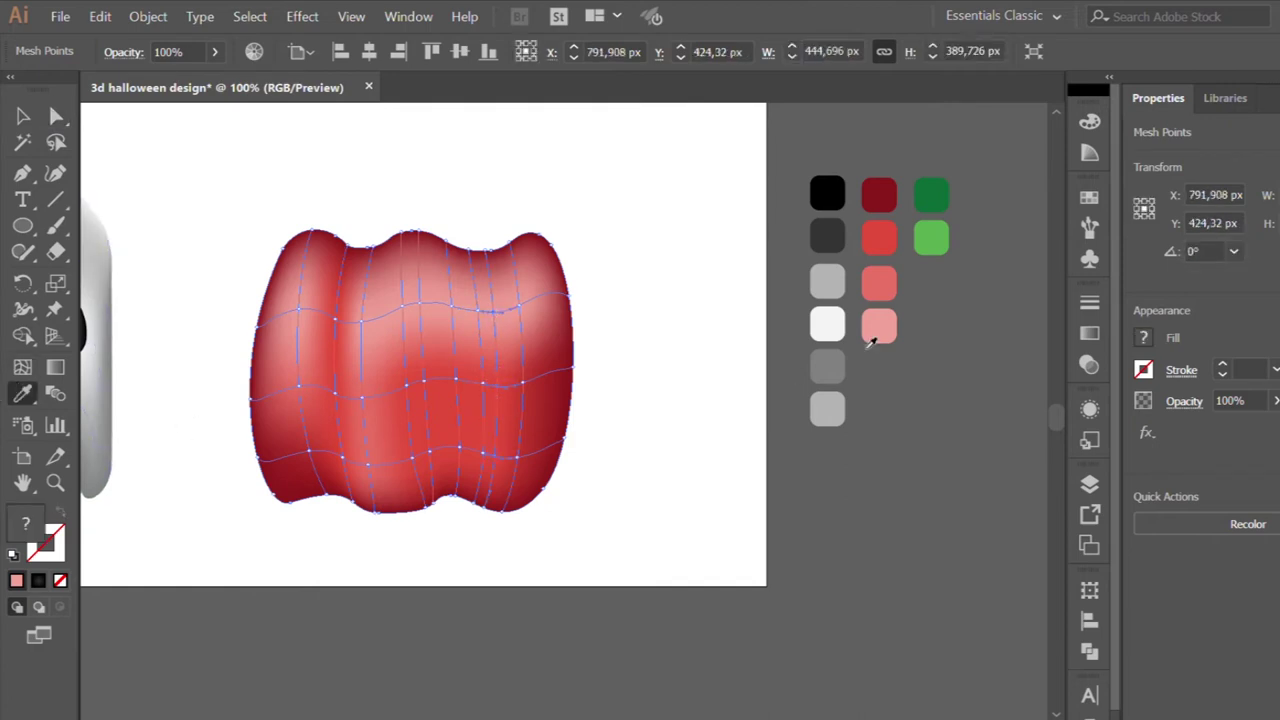
left_click(879, 284)
left_click(55, 116)
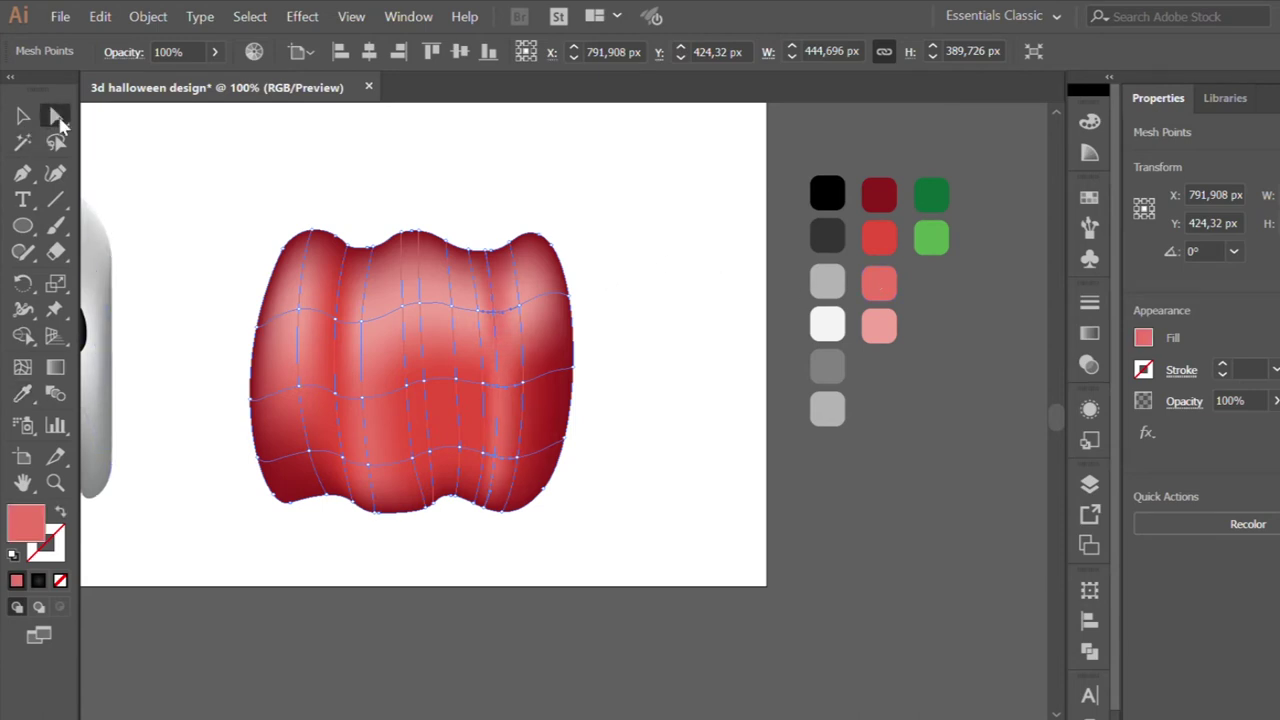
left_click(421, 380)
key("ctrl+a")
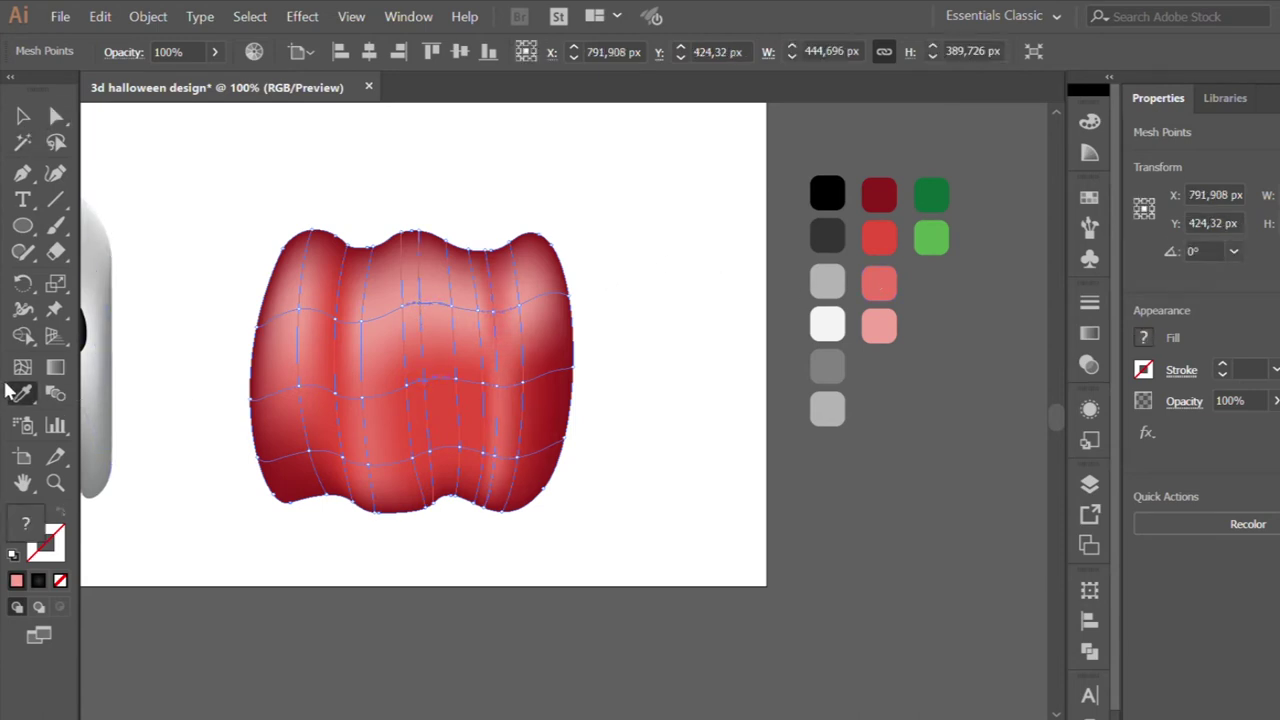
left_click(876, 276)
Deselect the pumpkin and zoom out and back to check its shading.
left_click(22, 112)
left_click(603, 220)
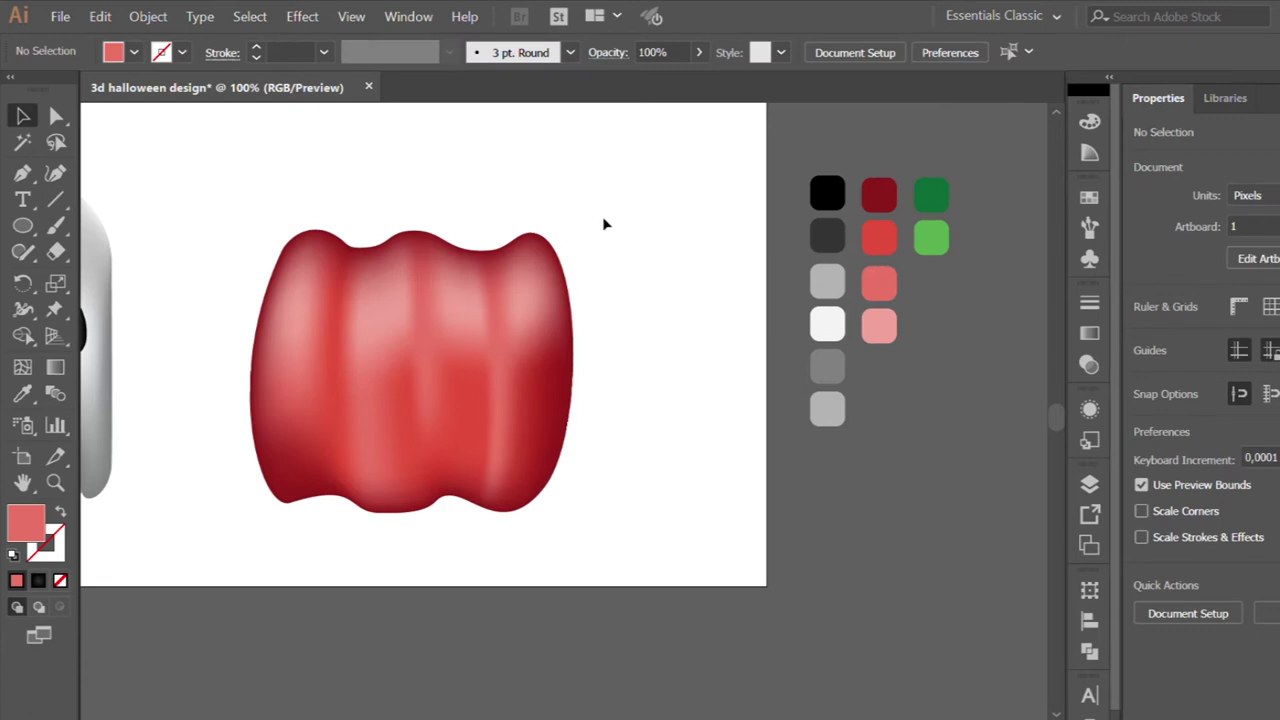
key("ctrl+minus")
key("ctrl+plus")
scroll(702, 234, "down", 2)
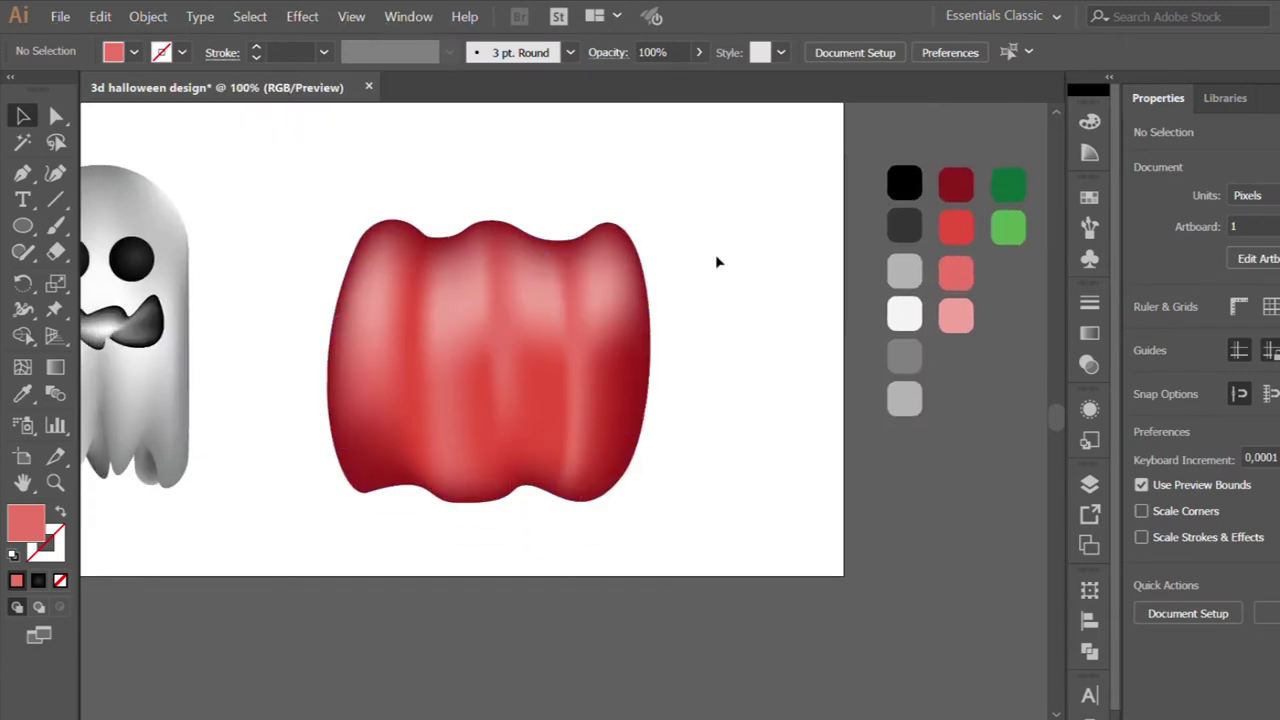
Reselect the pumpkin mesh to inspect a dark red mesh point, then deselect.
left_click(629, 337)
key("a")
left_click(380, 220)
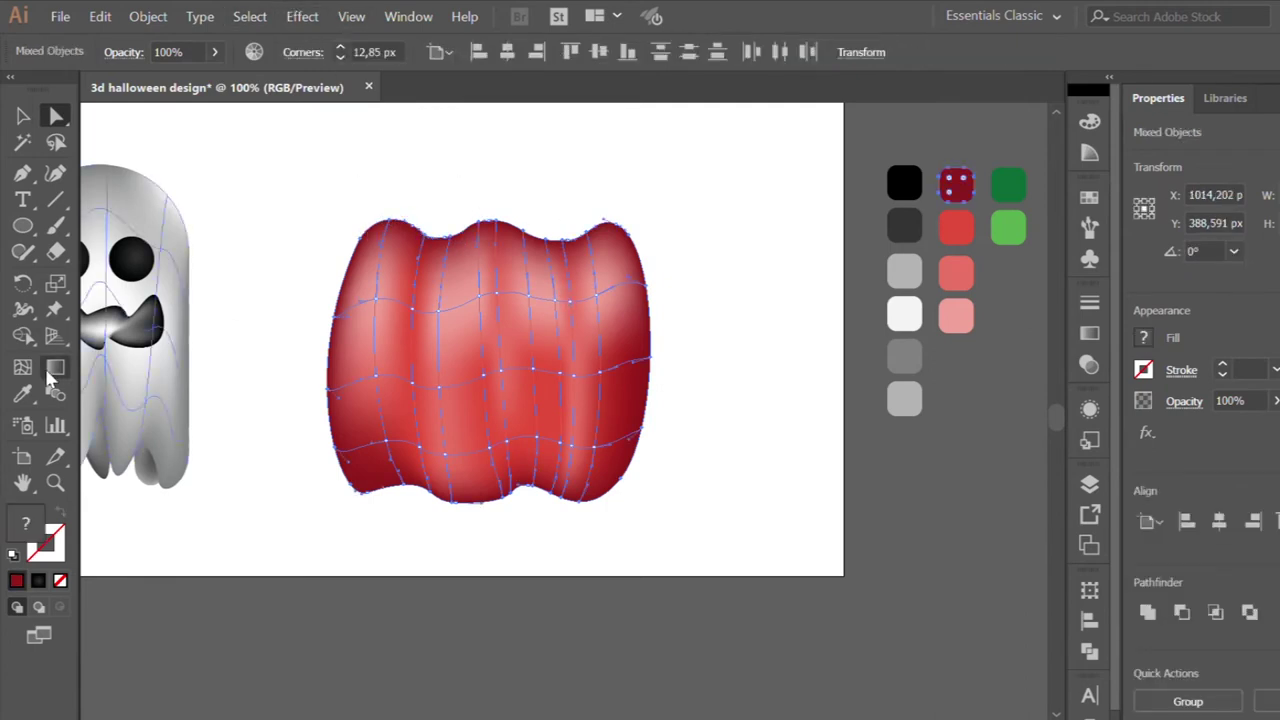
left_click(22, 112)
left_click(474, 175)
scroll(495, 184, "up", 1)
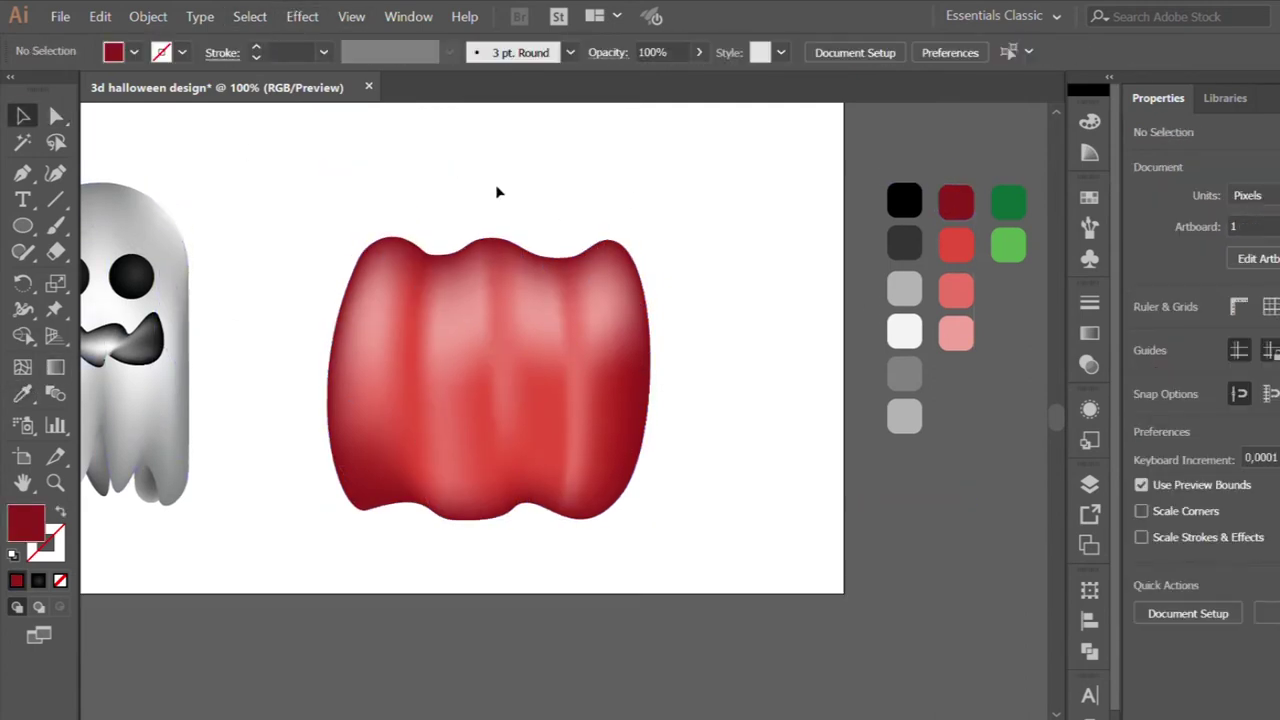
scroll(525, 200, "down", 2)
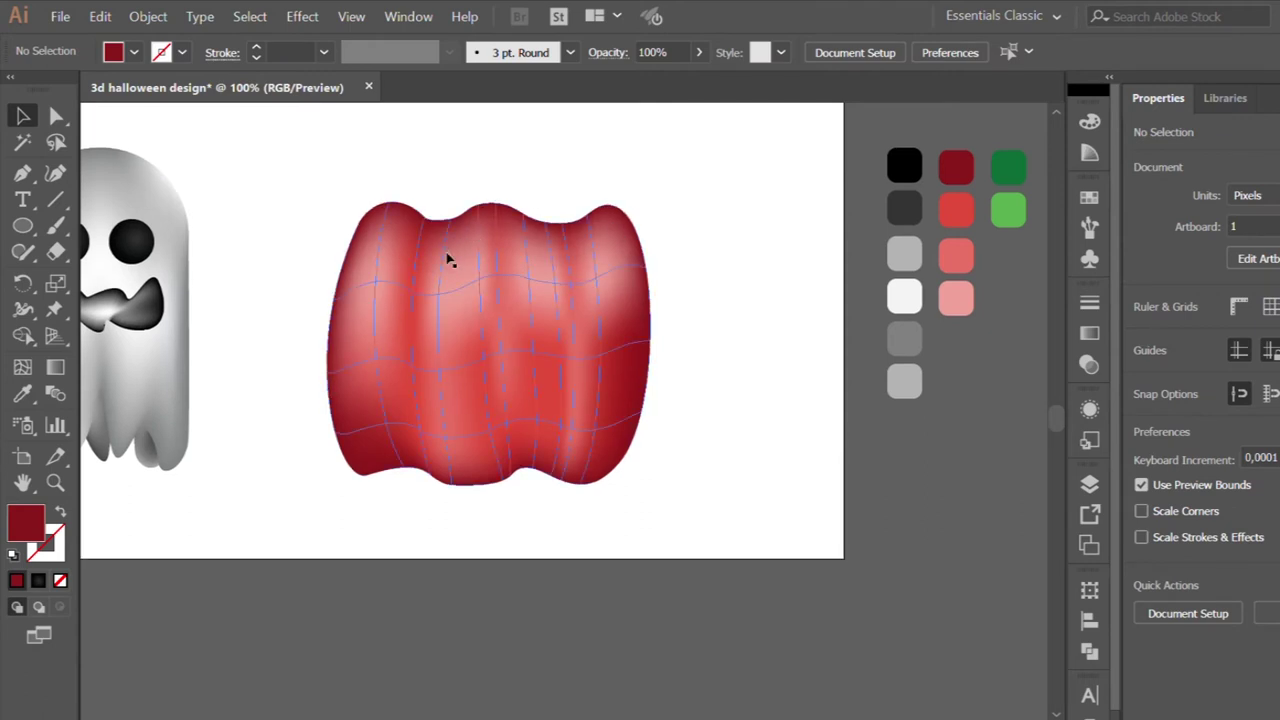
Lighten the pumpkin's right-side mesh area to salmon pink and preview the result.
left_click(56, 116)
left_click(597, 355)
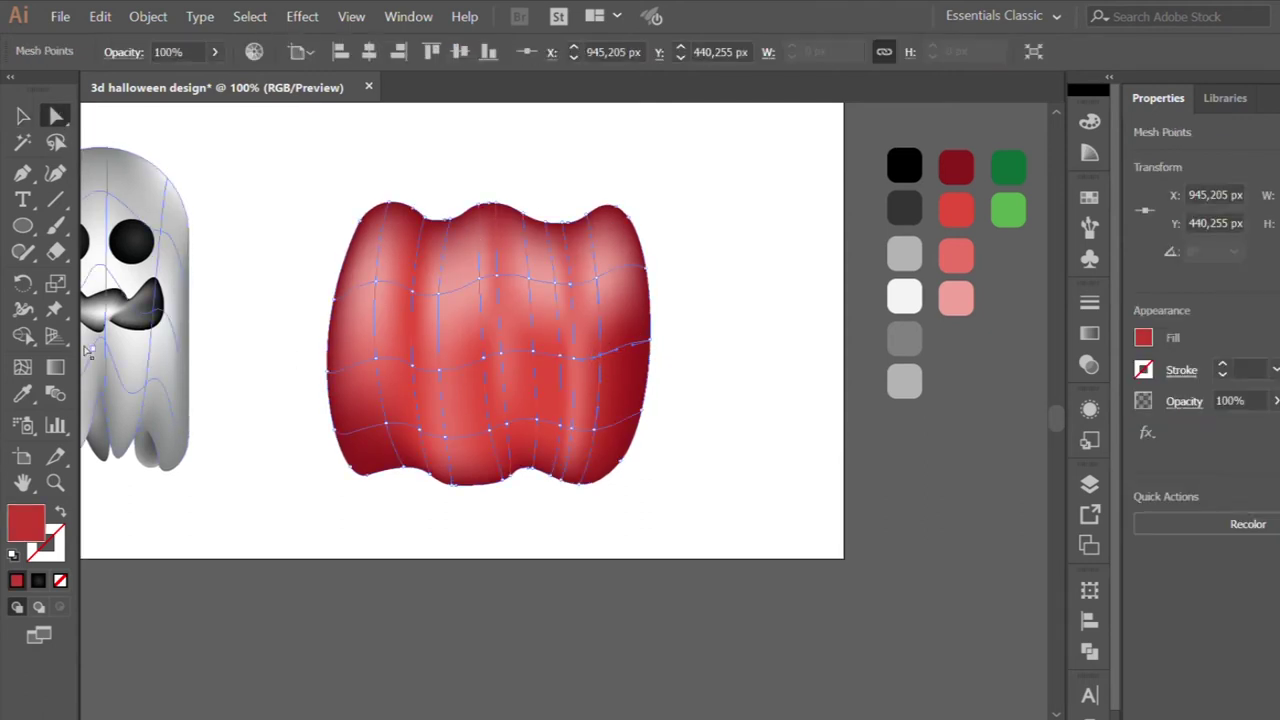
left_click(22, 393)
left_click(958, 252)
left_click(55, 115)
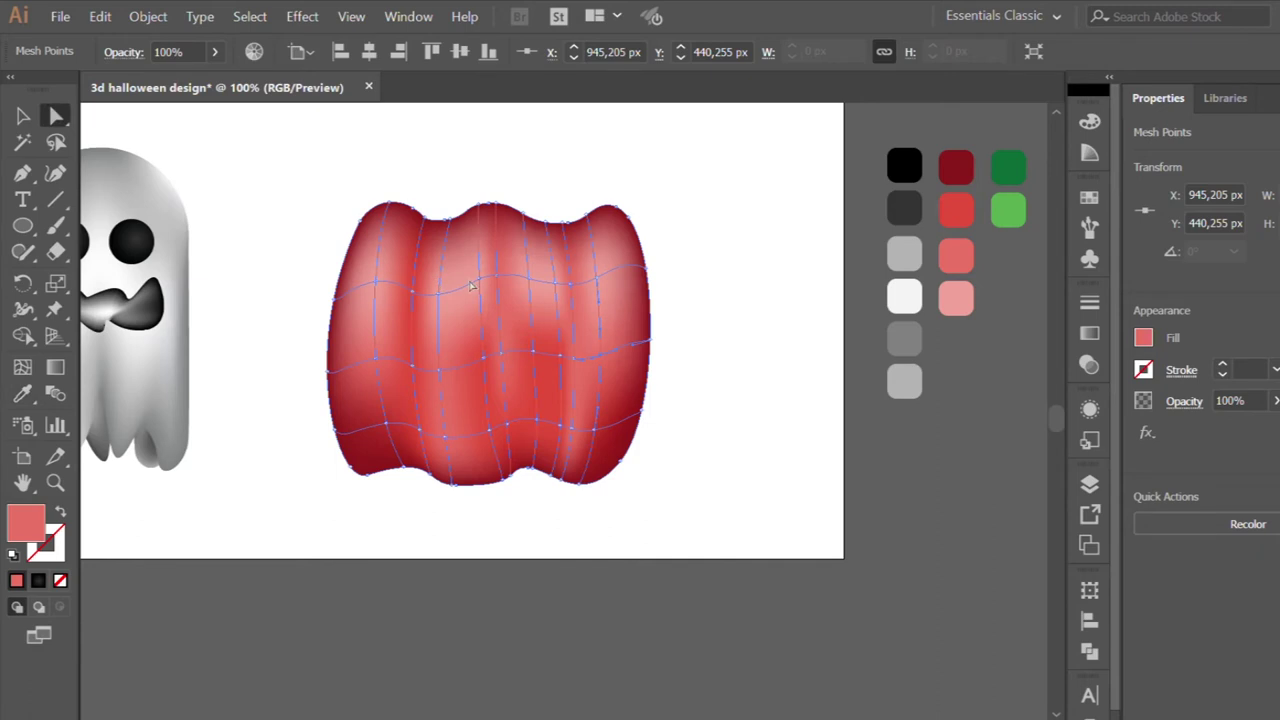
left_click(956, 297)
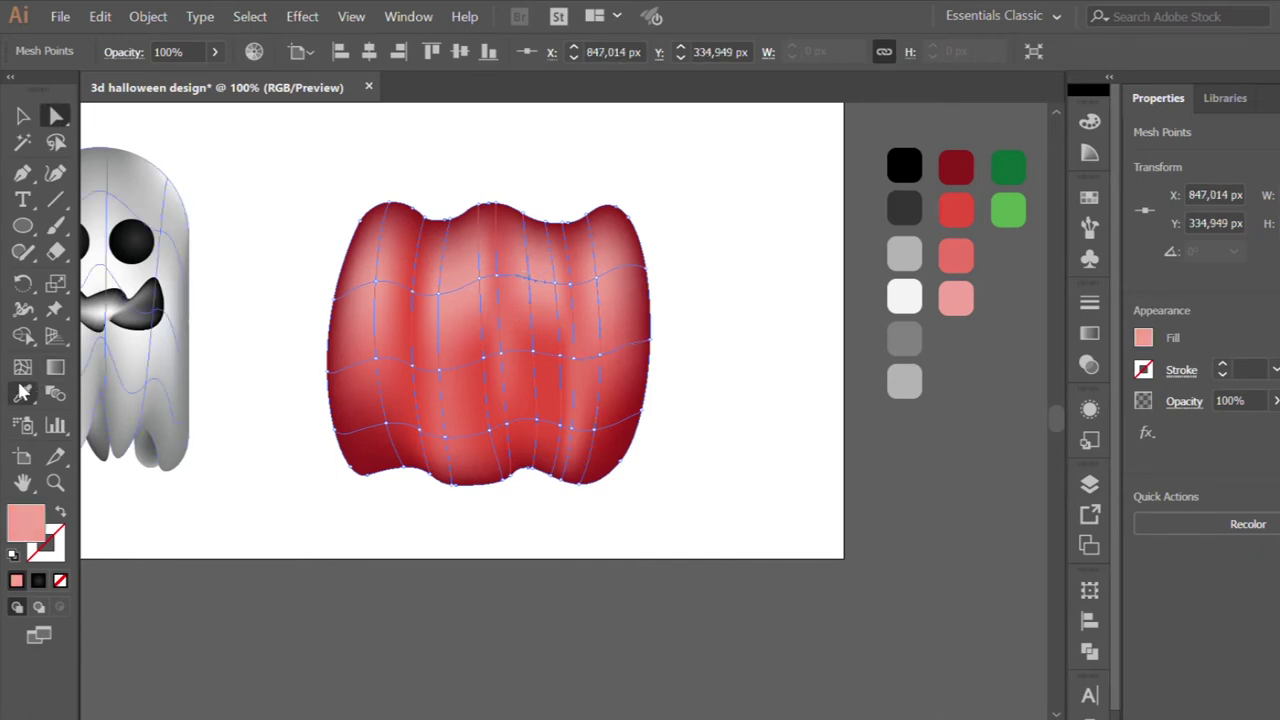
left_click(24, 113)
left_click(363, 180)
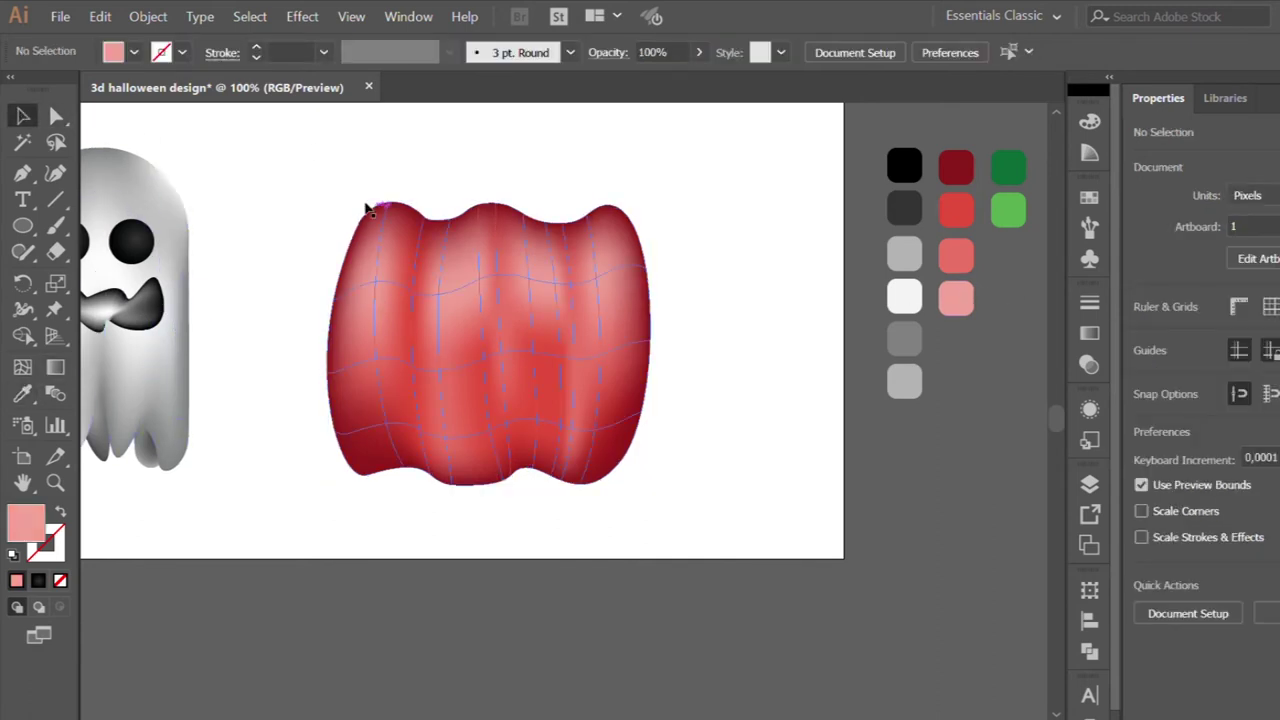
Try selecting several individual mesh points on the pumpkin body.
left_click(55, 113)
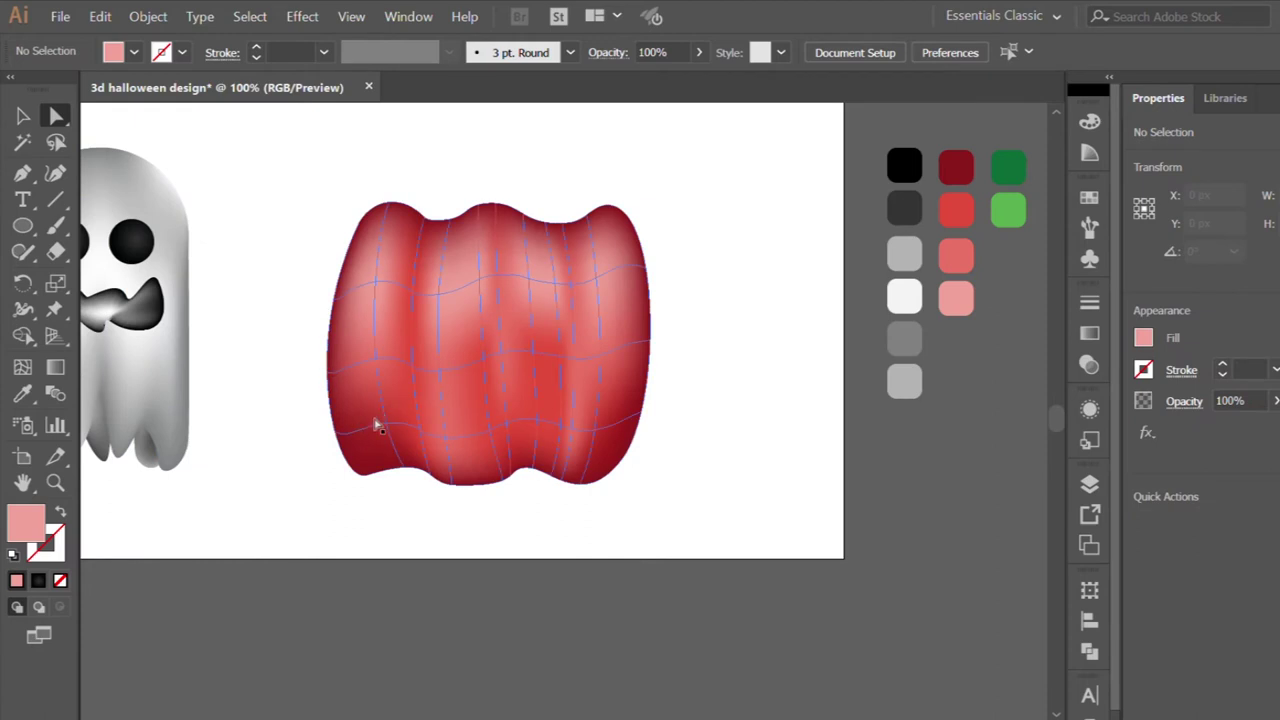
left_click(471, 449)
left_click(386, 424)
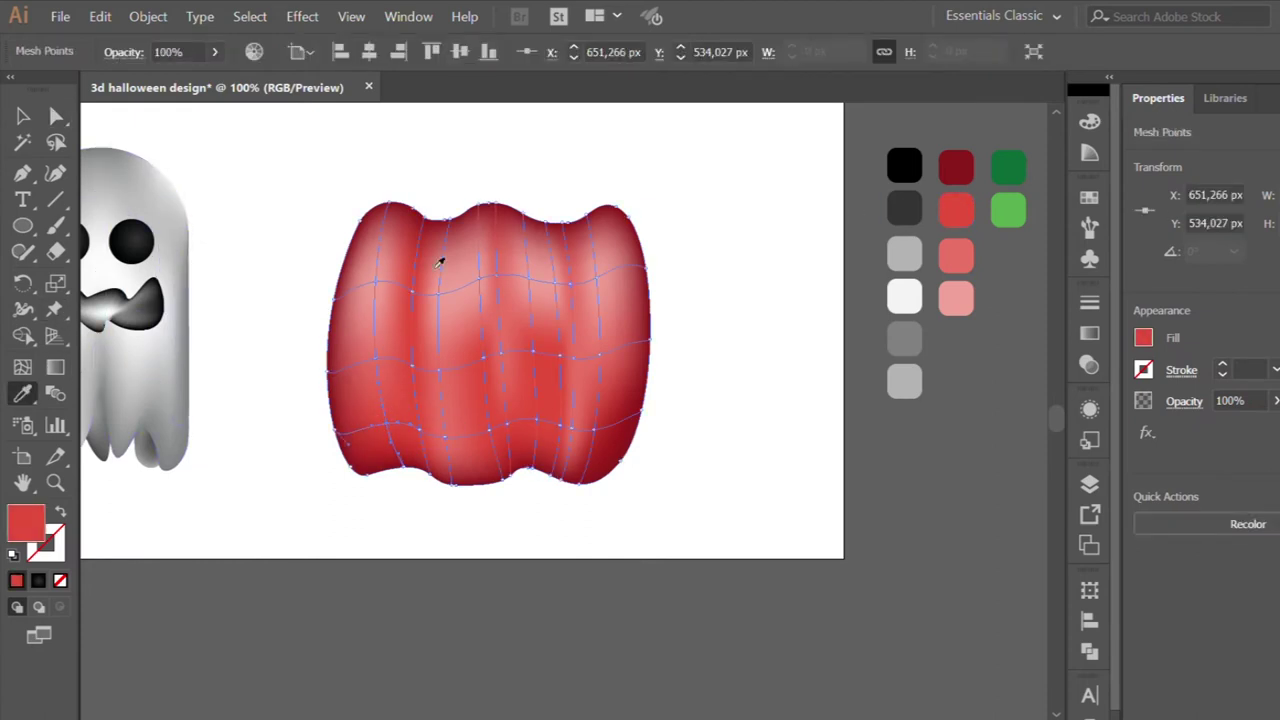
left_click(593, 432)
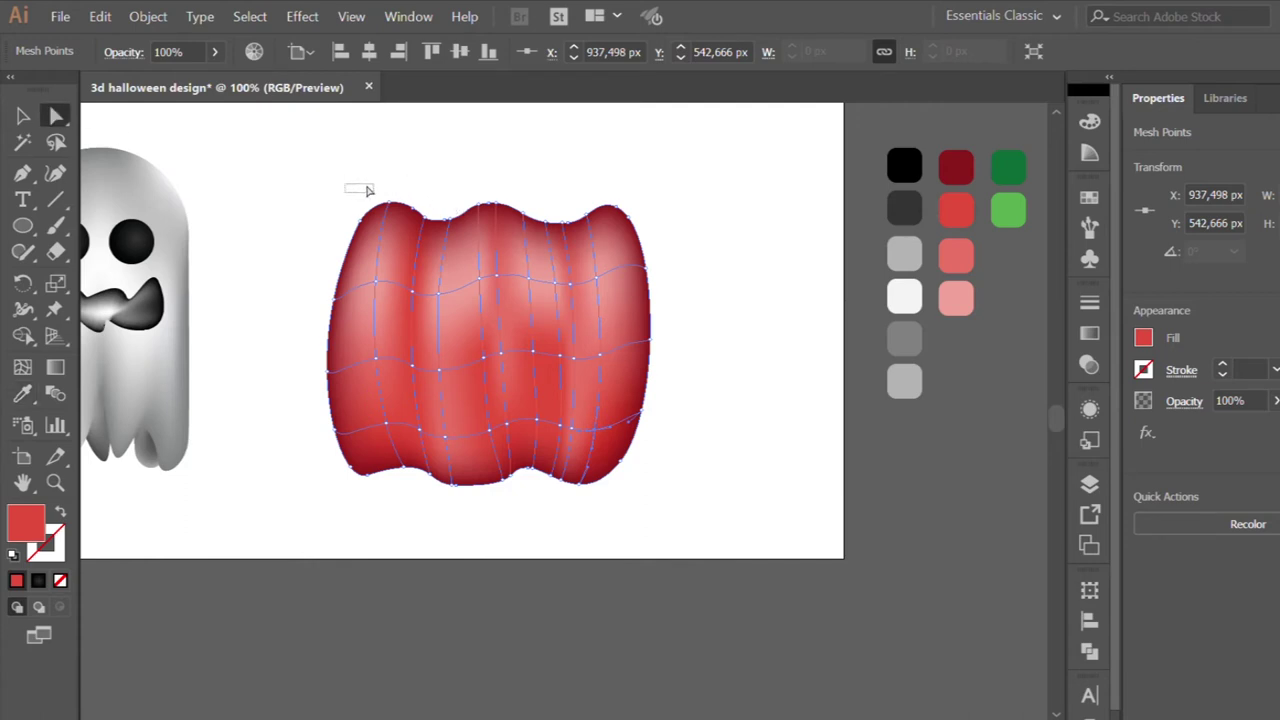
Marquee the pumpkin's top row of mesh points and eyedrop the brighter red.
left_click_drag(420, 209, 424, 193)
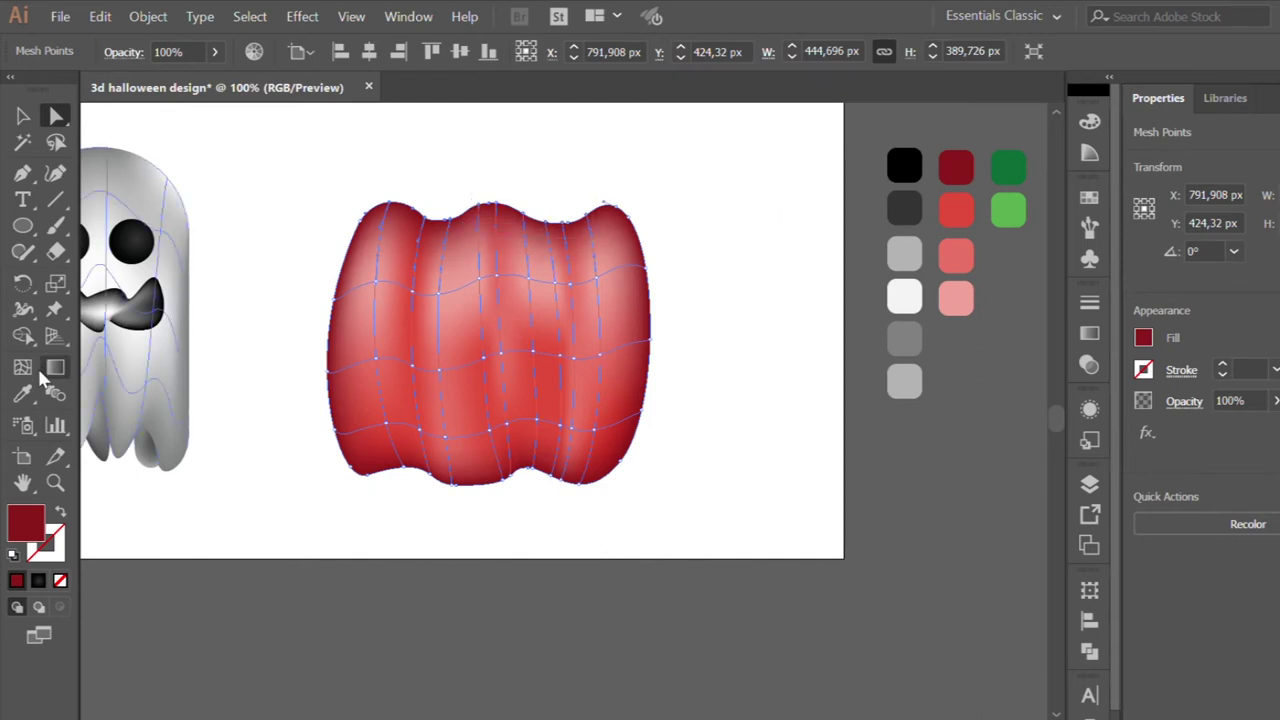
left_click(22, 393)
left_click(952, 216)
left_click(22, 115)
left_click(313, 158)
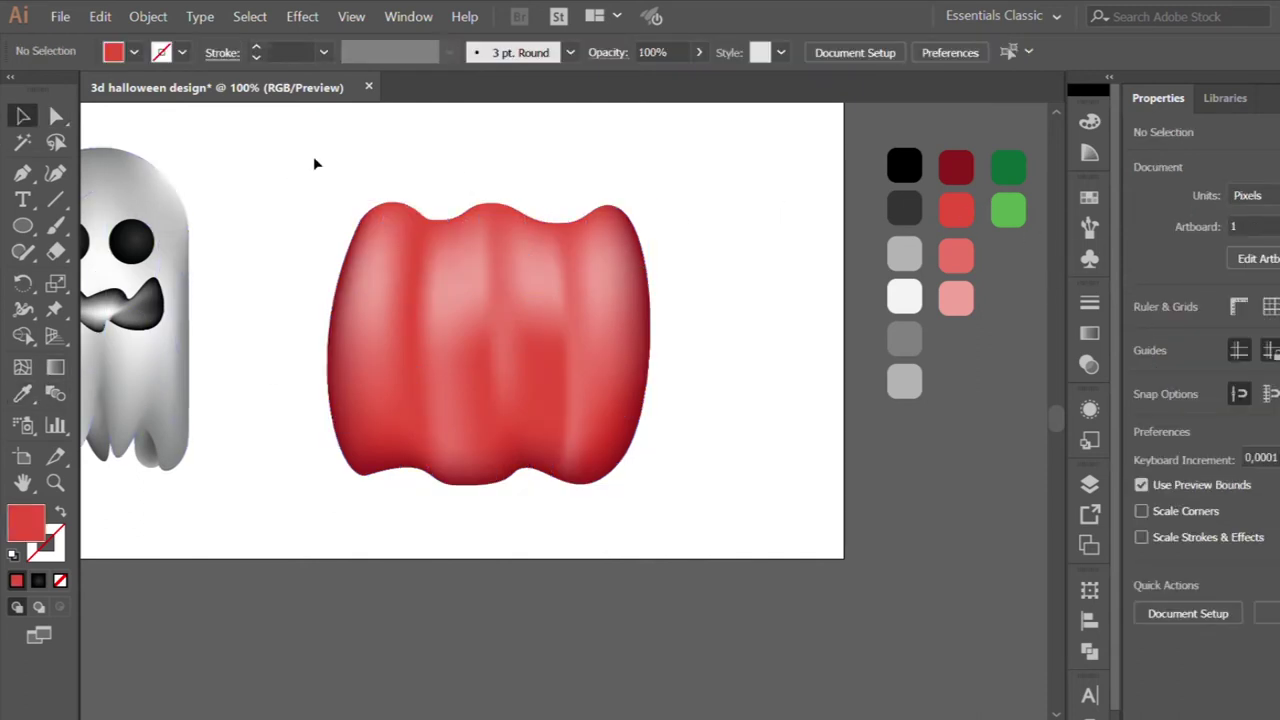
Scroll the view and begin a Pen path above the pumpkin.
scroll(371, 164, "down", 2)
scroll(400, 190, "up", 1)
scroll(411, 197, "up", 1)
scroll(411, 197, "down", 1)
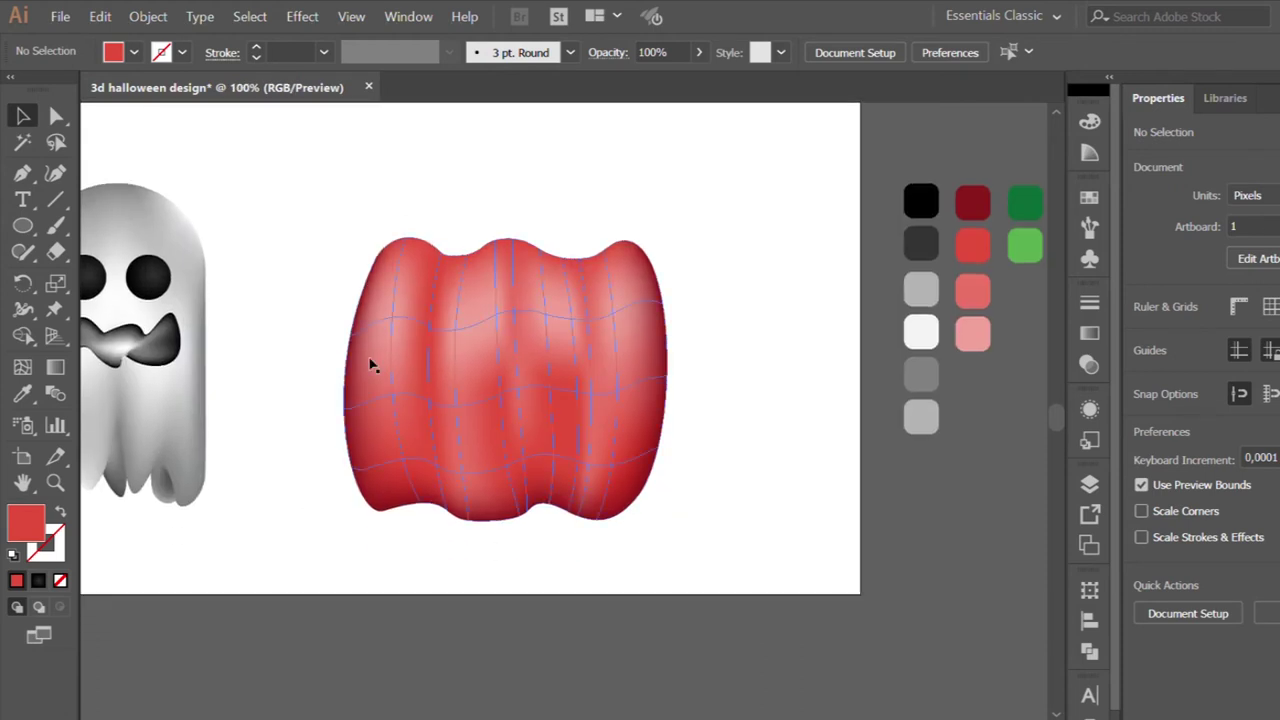
key("p")
left_click(505, 189)
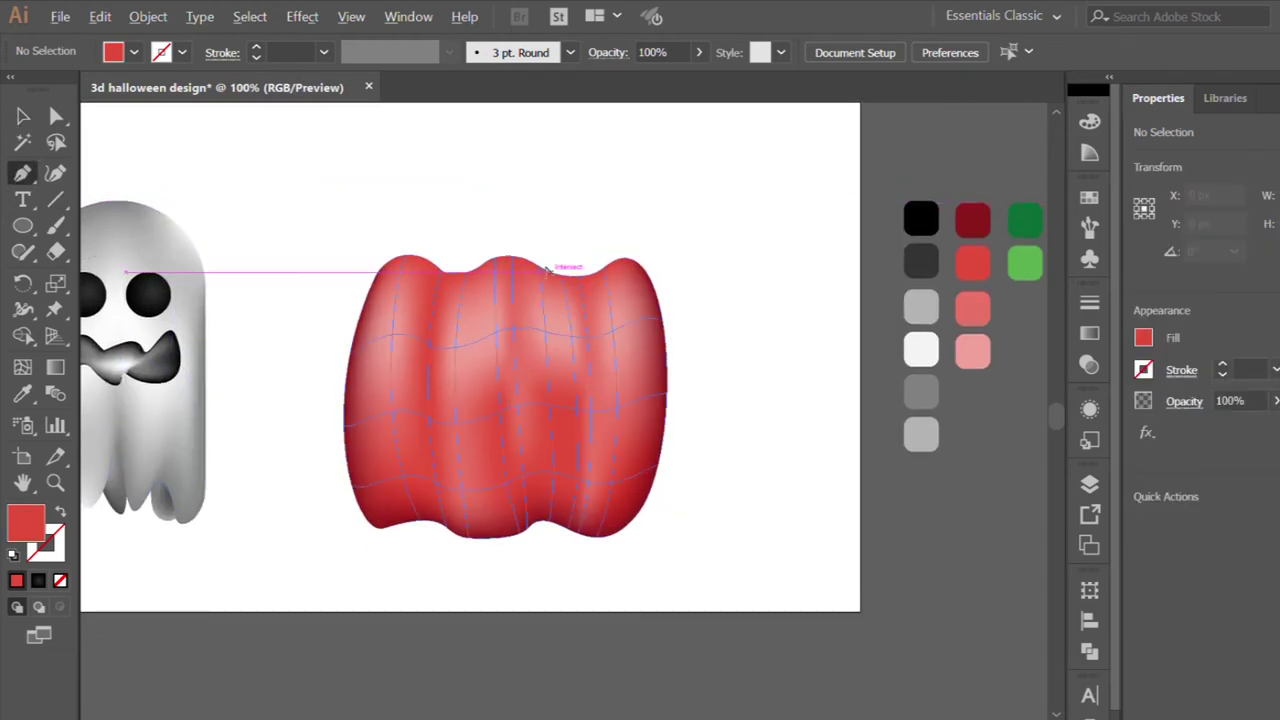
Draw a closed, curved stem shape rising from the pumpkin top.
key("ctrl+plus")
left_click(470, 265)
scroll(470, 265, "up", 1)
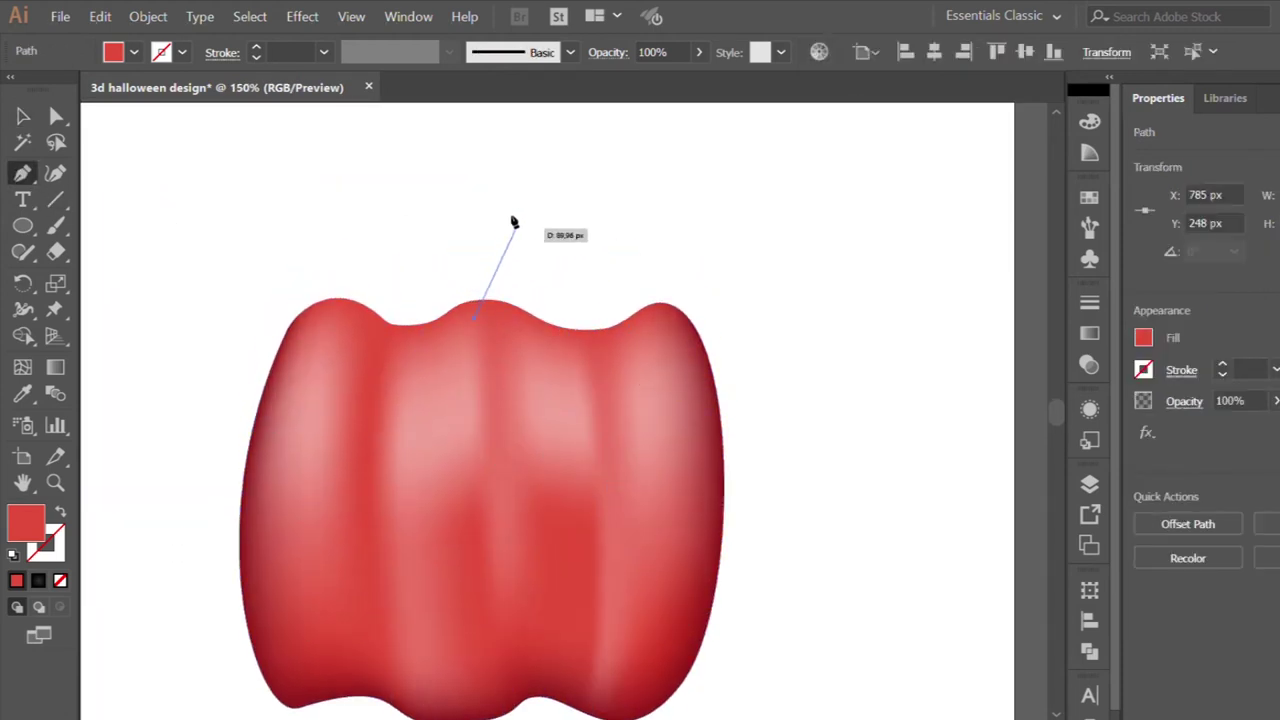
left_click_drag(541, 183, 615, 160)
mouse_move(592, 242)
left_mouse_down()
mouse_move(502, 318)
mouse_move(492, 386)
left_mouse_up()
left_click_drag(475, 318, 486, 286)
Fill the stem with the dark green swatch.
key("i")
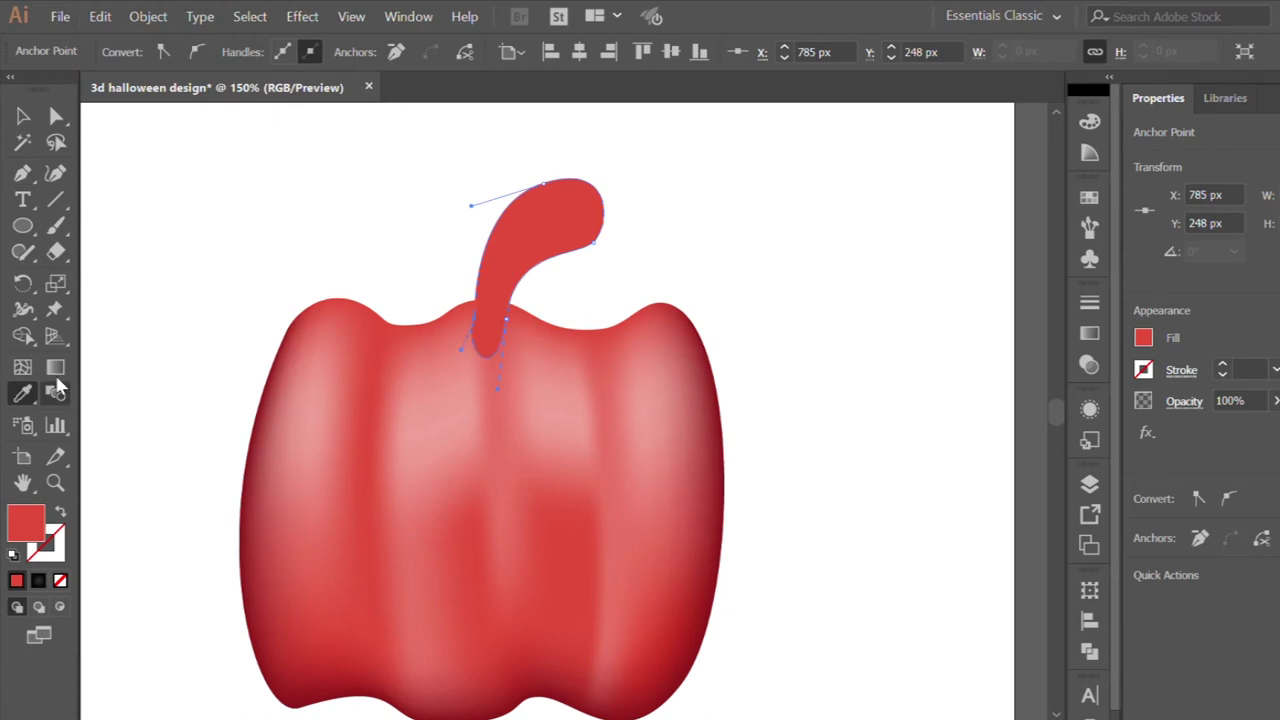
key("ctrl+minus")
key("ctrl+minus")
left_click(757, 303)
key("ctrl+plus")
key("v")
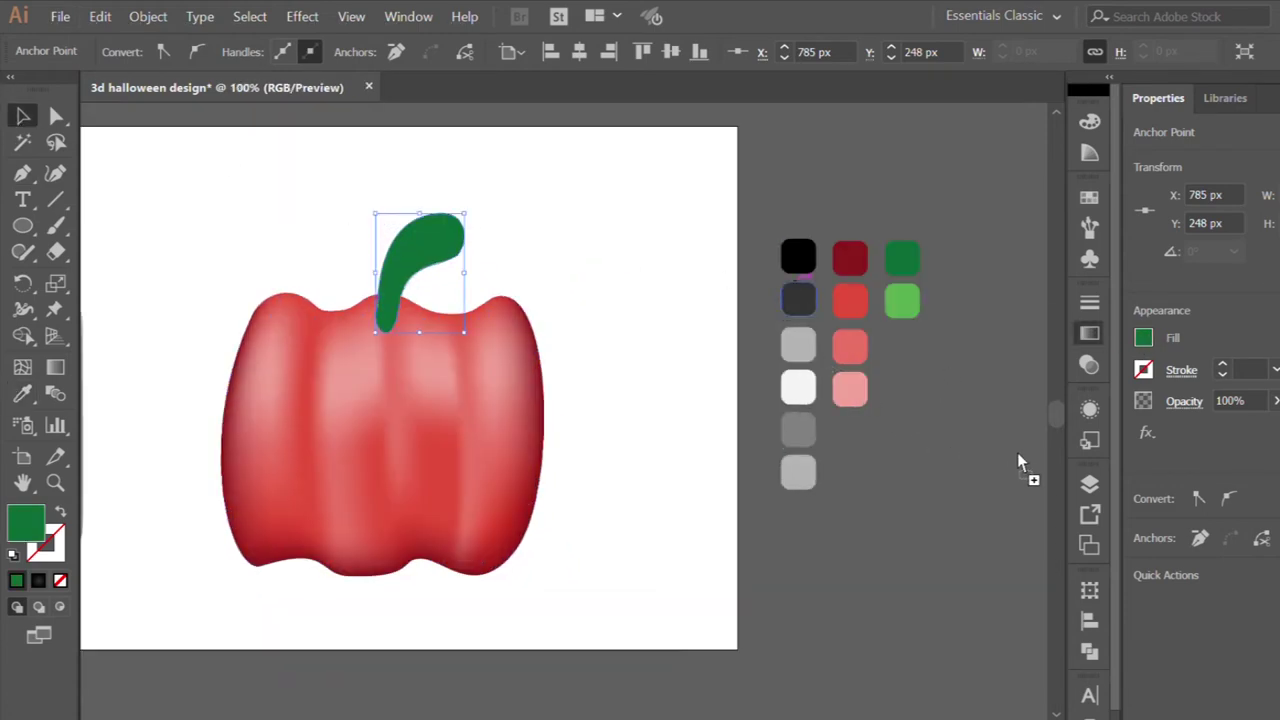
key("period")
Give the stem a green gradient fill using the light green swatch.
left_click(659, 321)
double_click(903, 302)
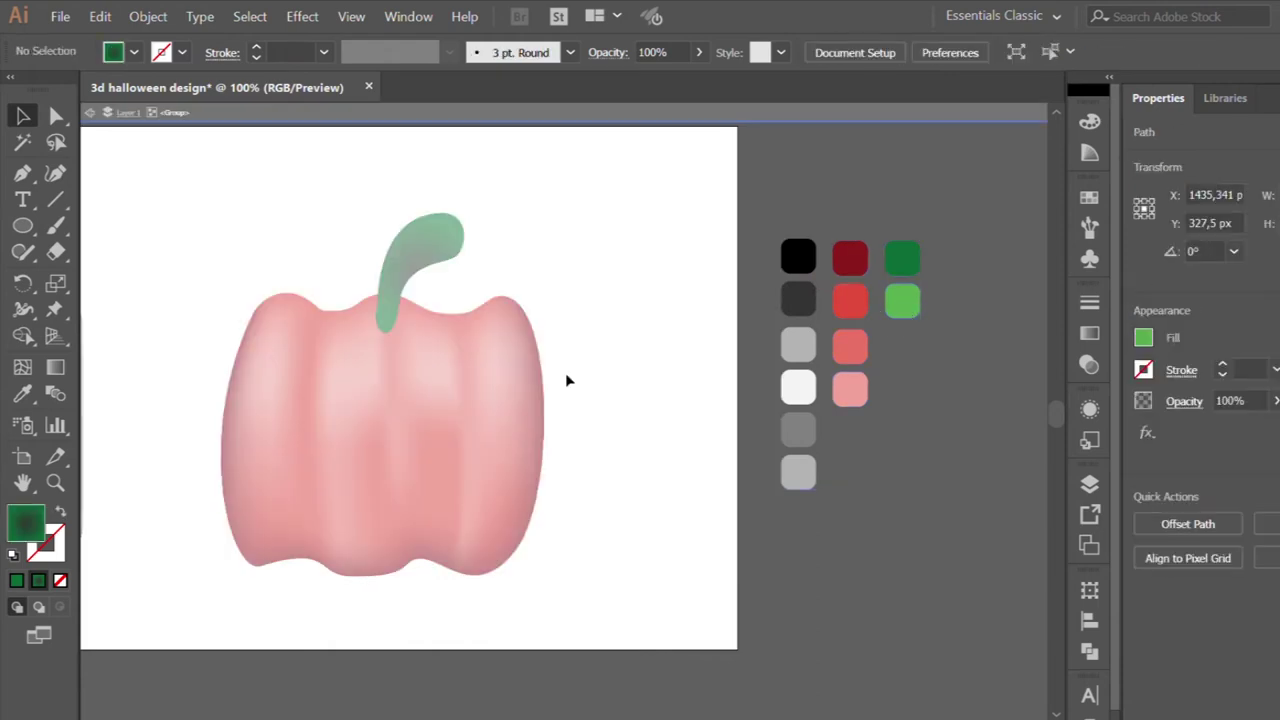
double_click(686, 270)
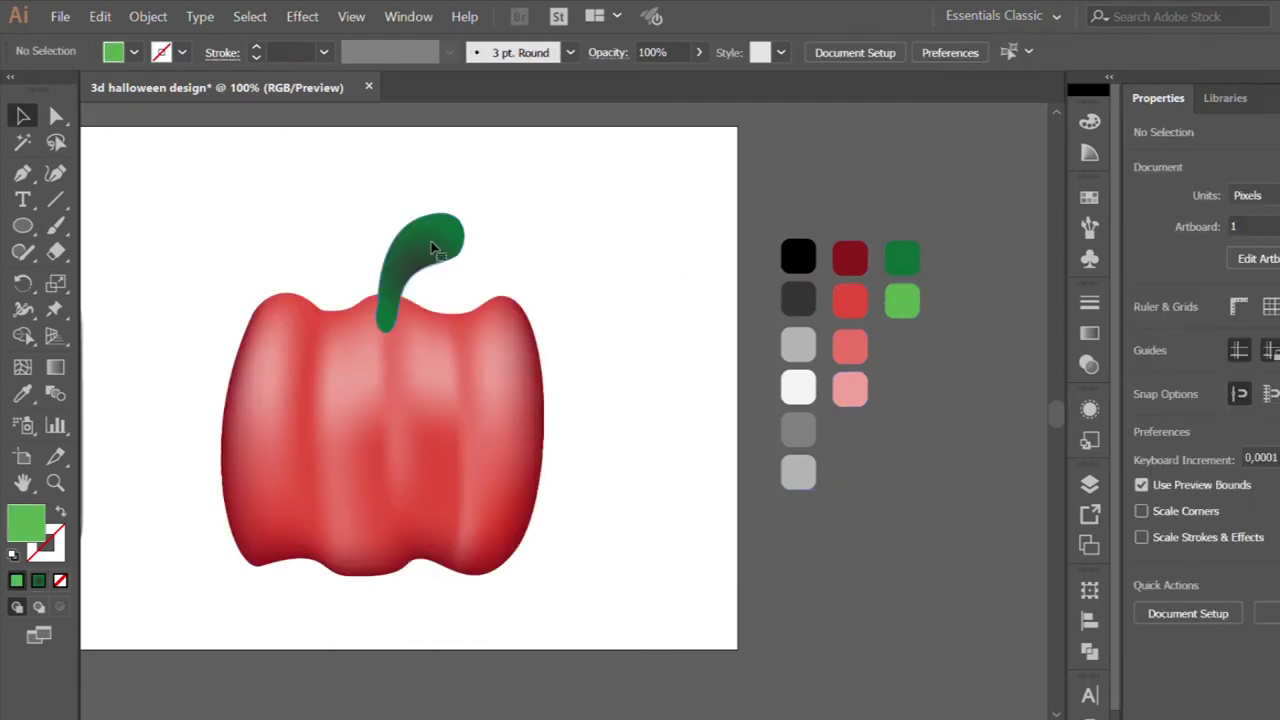
left_click(423, 249)
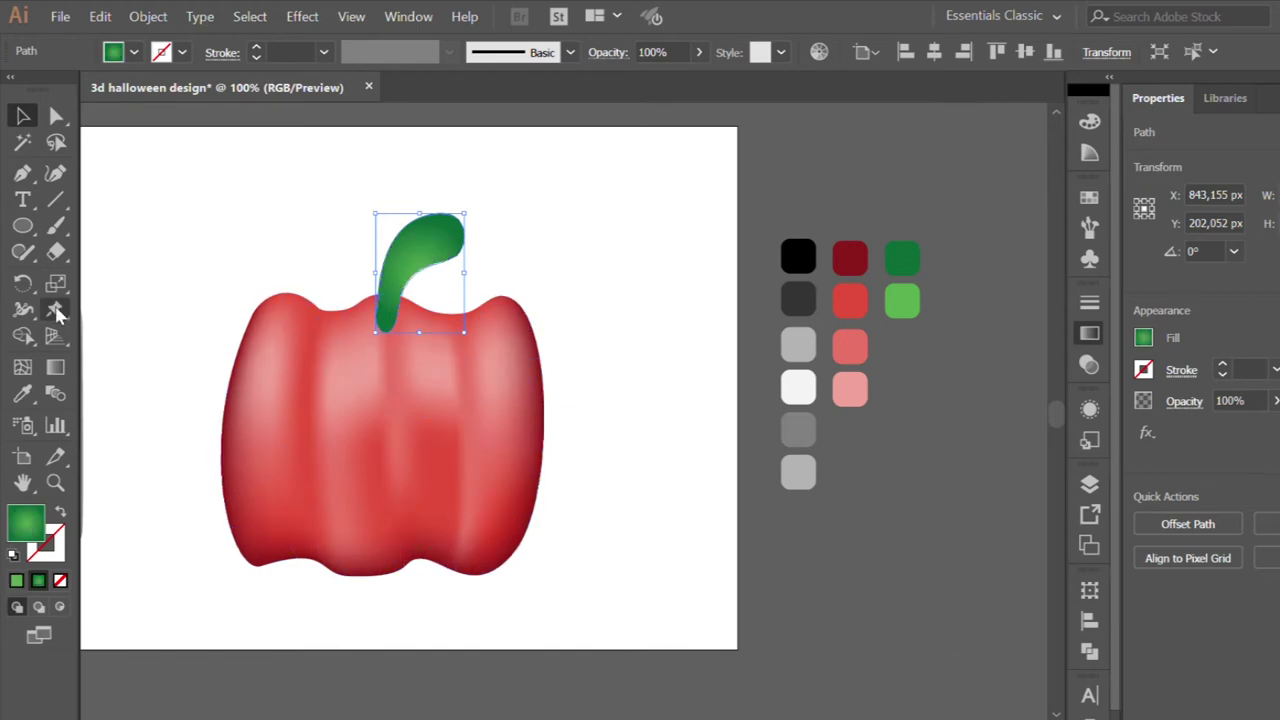
Shift the stem's gradient highlight toward its right side.
left_click(55, 367)
left_click_drag(441, 272, 458, 272)
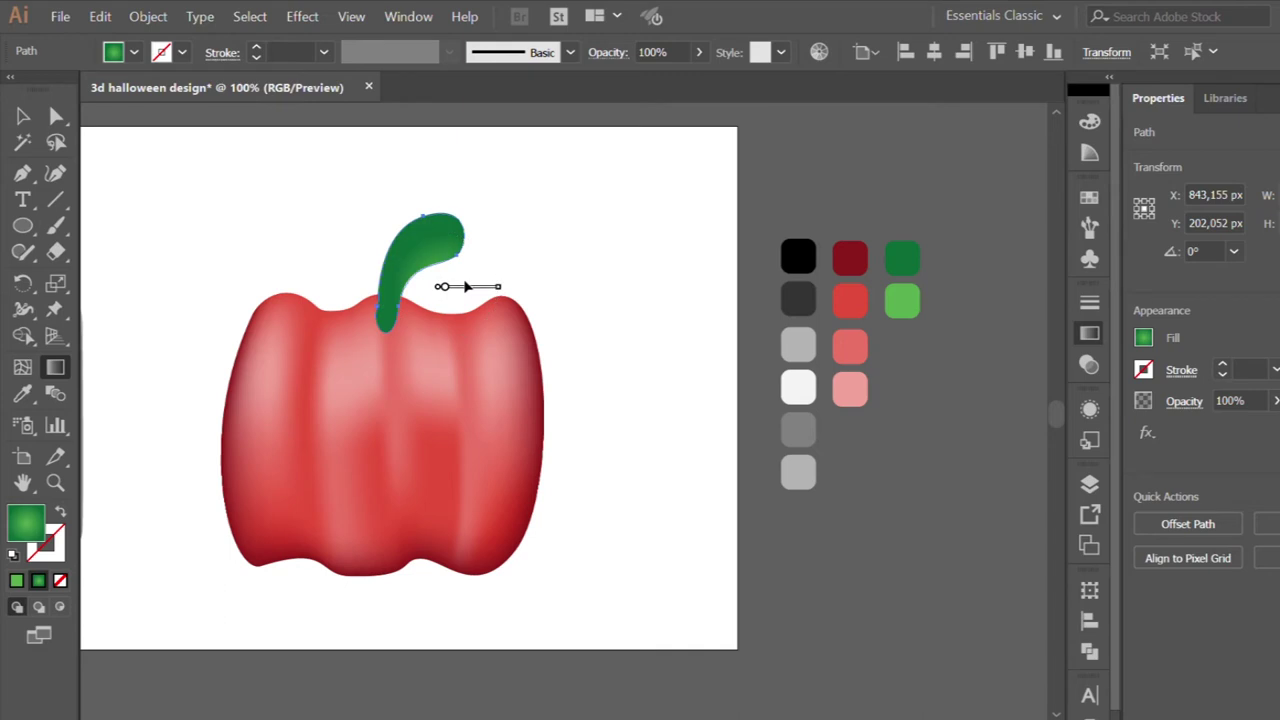
left_click(23, 116)
Draw an ellipse over the stem's tip.
left_click(357, 166)
left_click(23, 225)
scroll(480, 225, "up", 1)
left_click_drag(409, 212, 452, 278)
key("v")
left_click(360, 194)
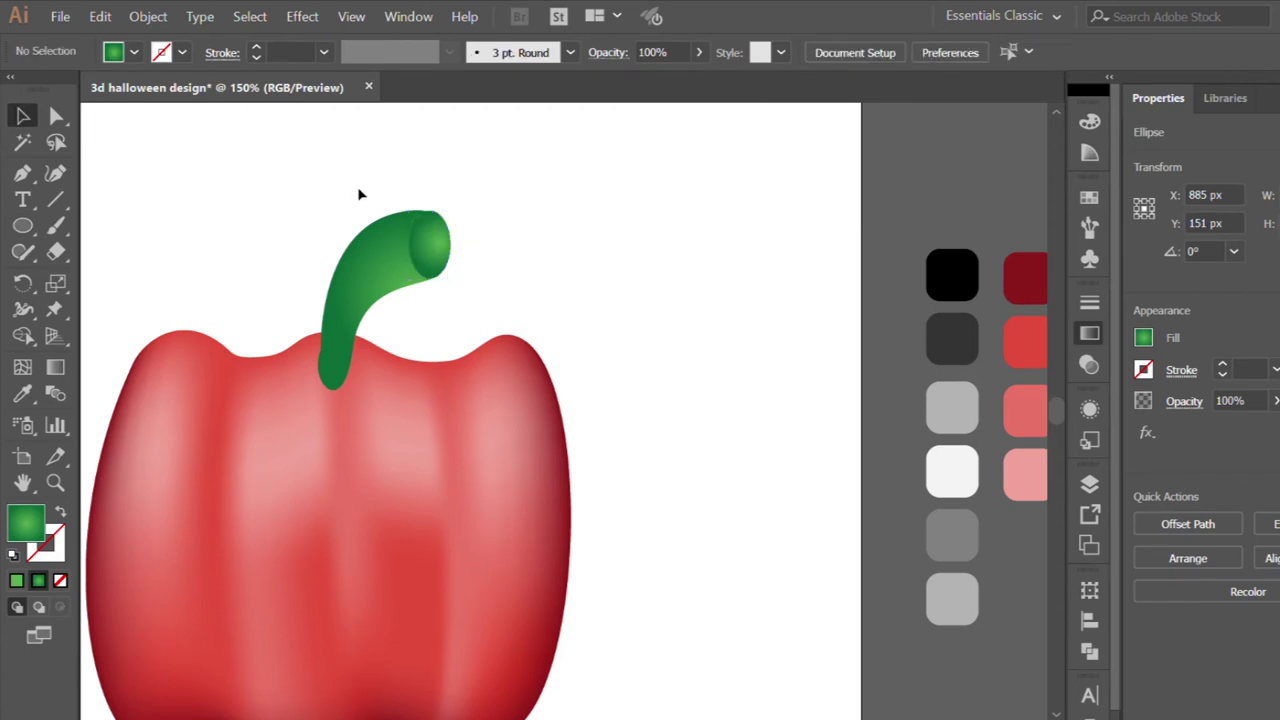
scroll(361, 195, "up", 2)
scroll(474, 263, "up", 2)
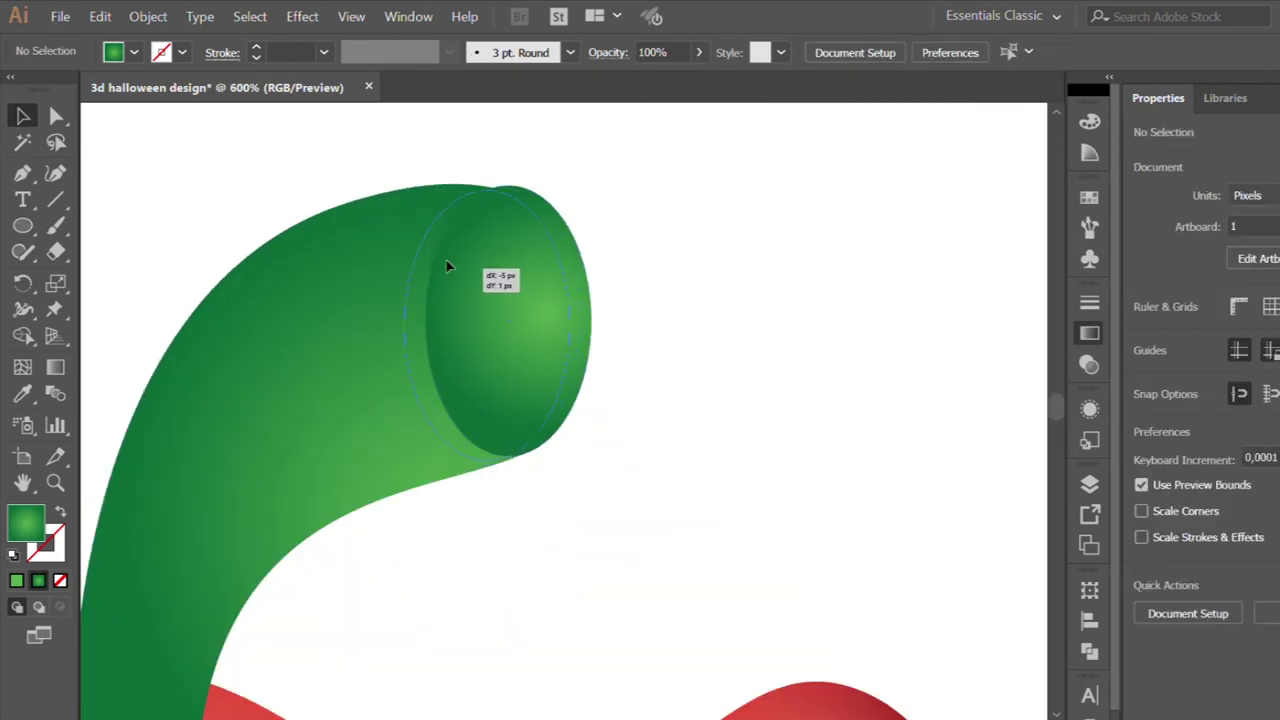
Widen the tip ellipse to 44 by 62 px.
left_click(548, 250)
left_click_drag(575, 324, 594, 324)
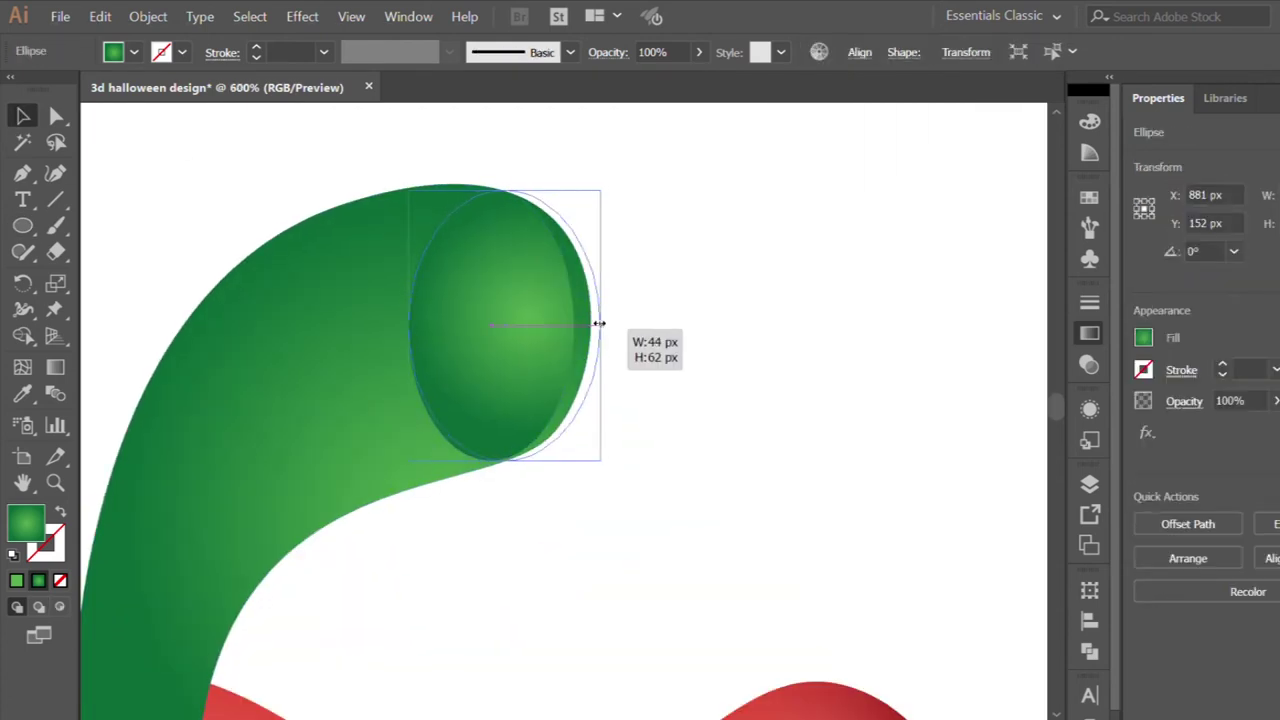
left_click(650, 390)
scroll(657, 397, "down", 2)
scroll(657, 397, "down", 1)
Move the tip ellipse's gradient highlight upward.
left_click(568, 328)
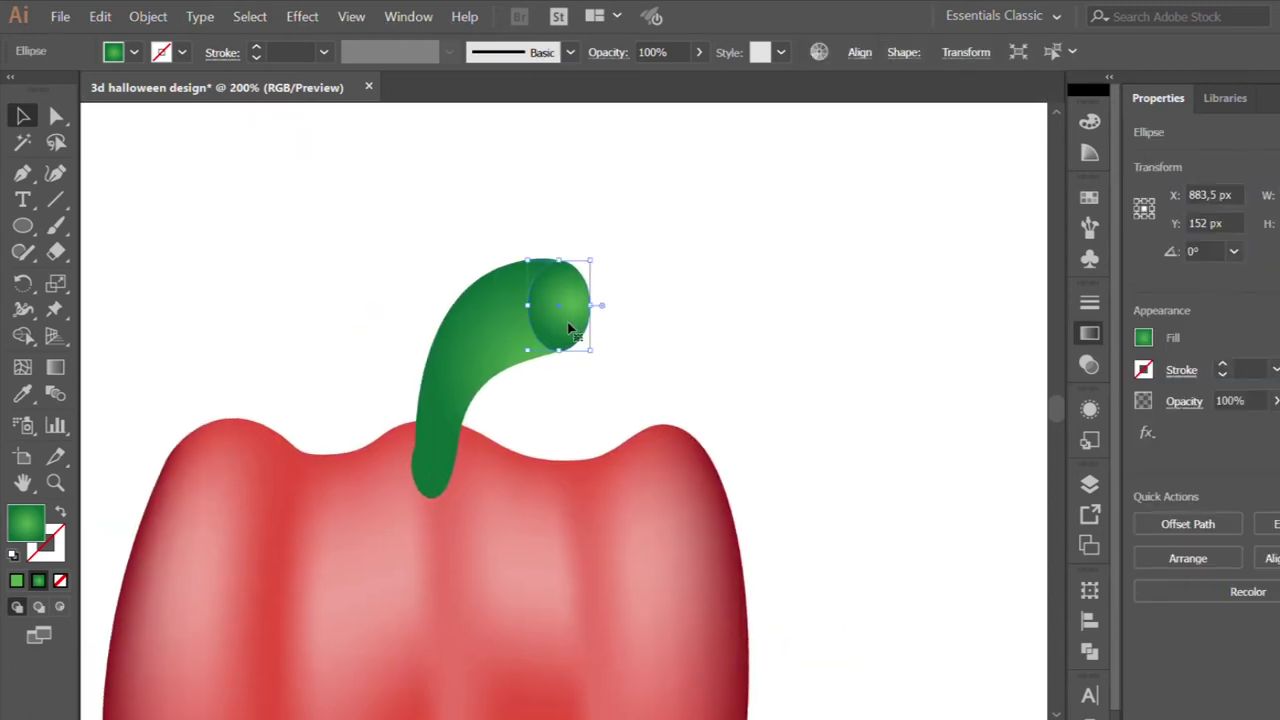
left_click(55, 367)
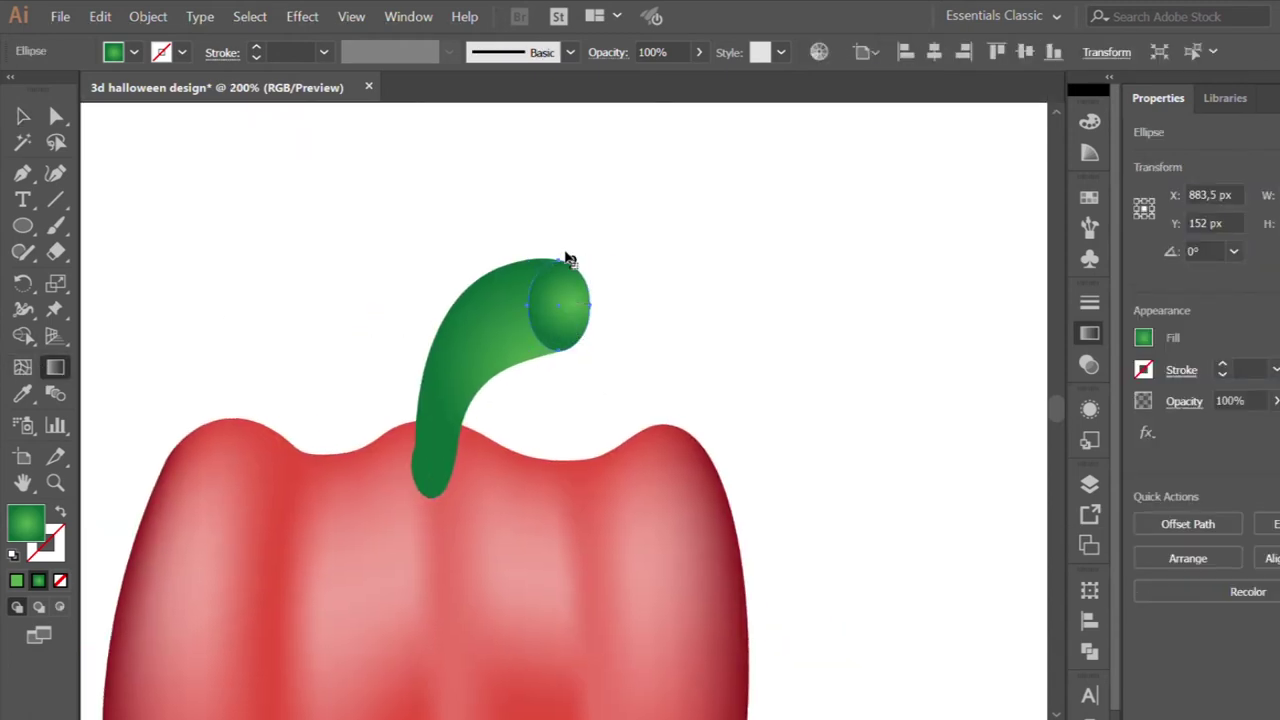
mouse_move(560, 303)
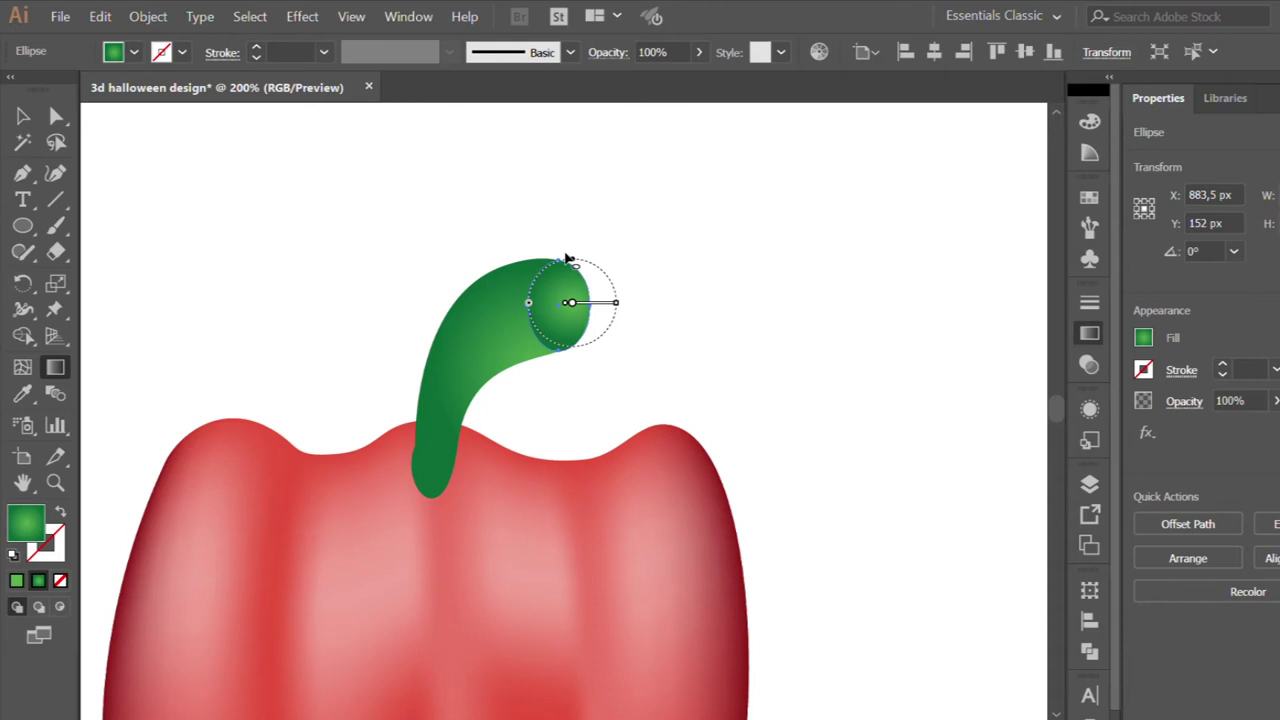
mouse_move(578, 303)
left_mouse_down()
mouse_move(586, 263)
mouse_move(586, 277)
left_mouse_up()
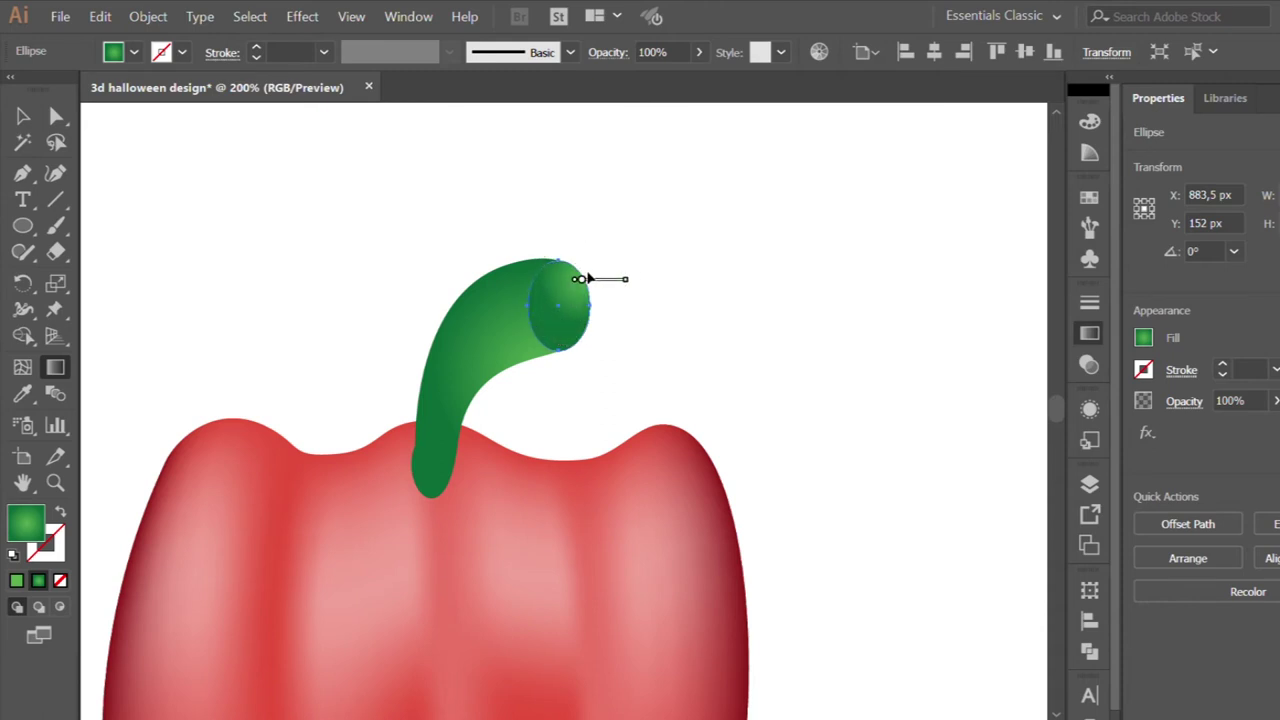
left_click(18, 115)
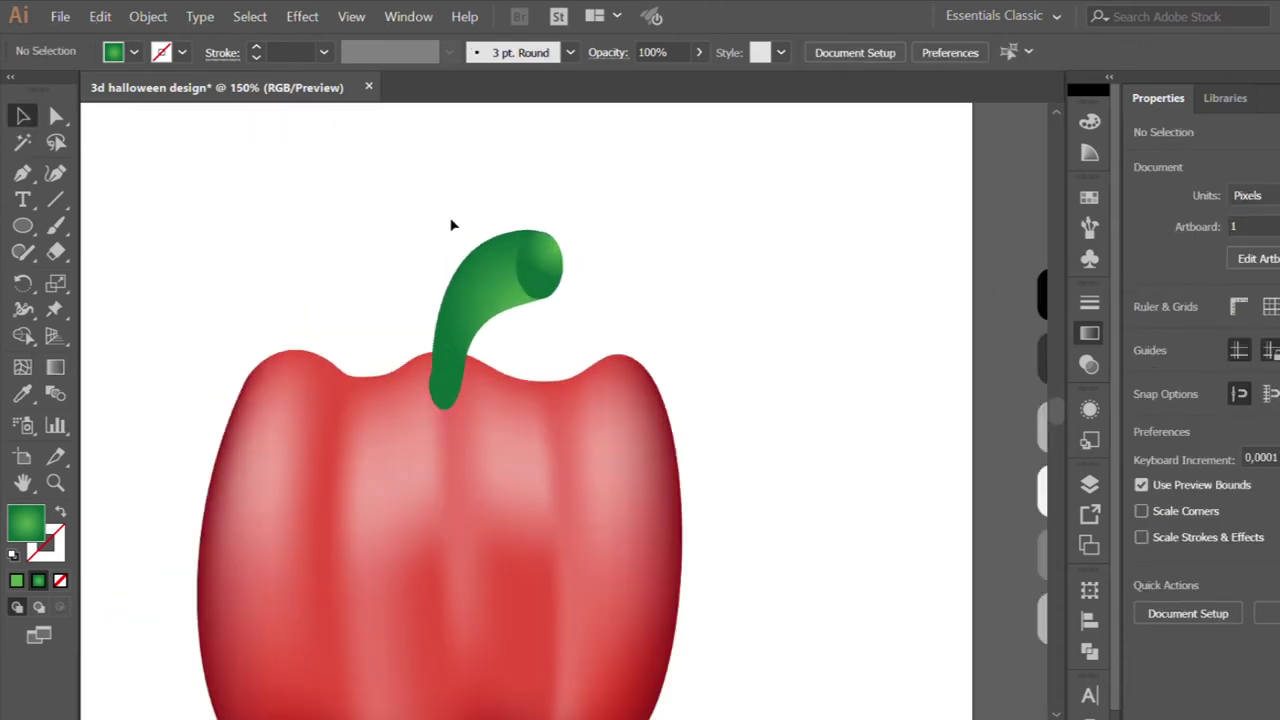
Group the stem with its tip (Ctrl+G) and nudge the group on the pumpkin.
left_click(522, 282)
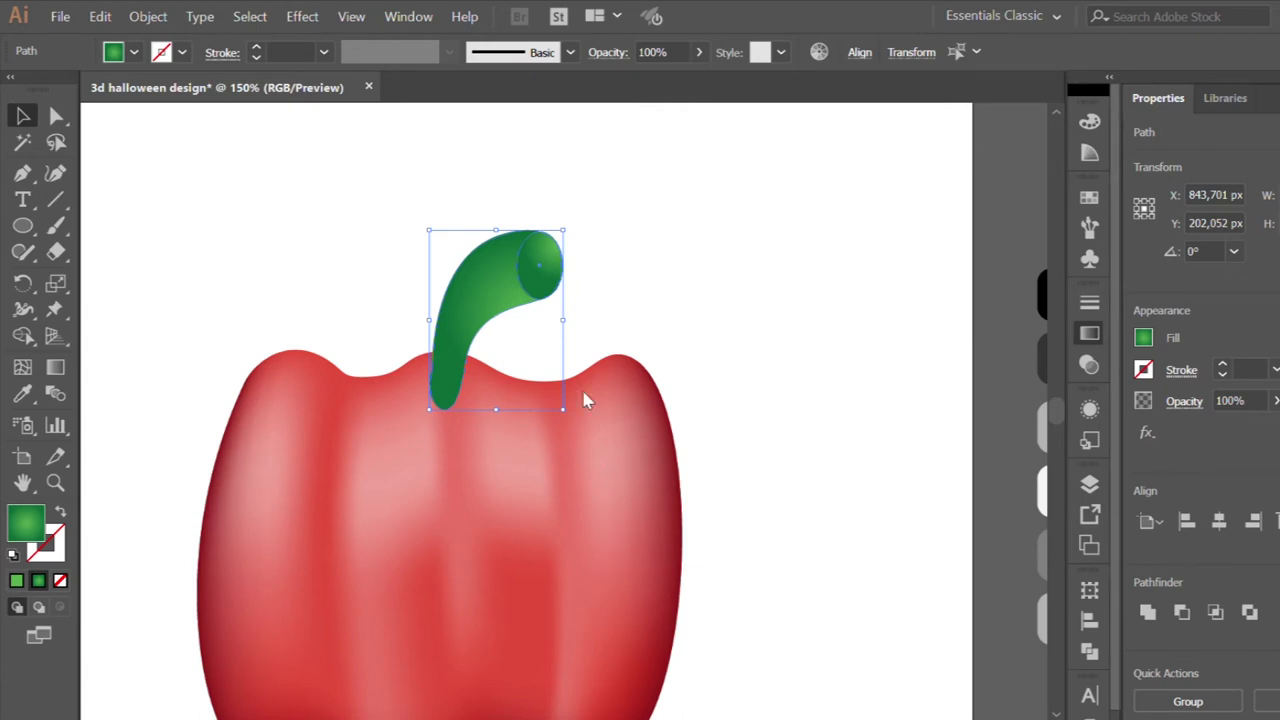
key("ctrl+g")
left_click(657, 331)
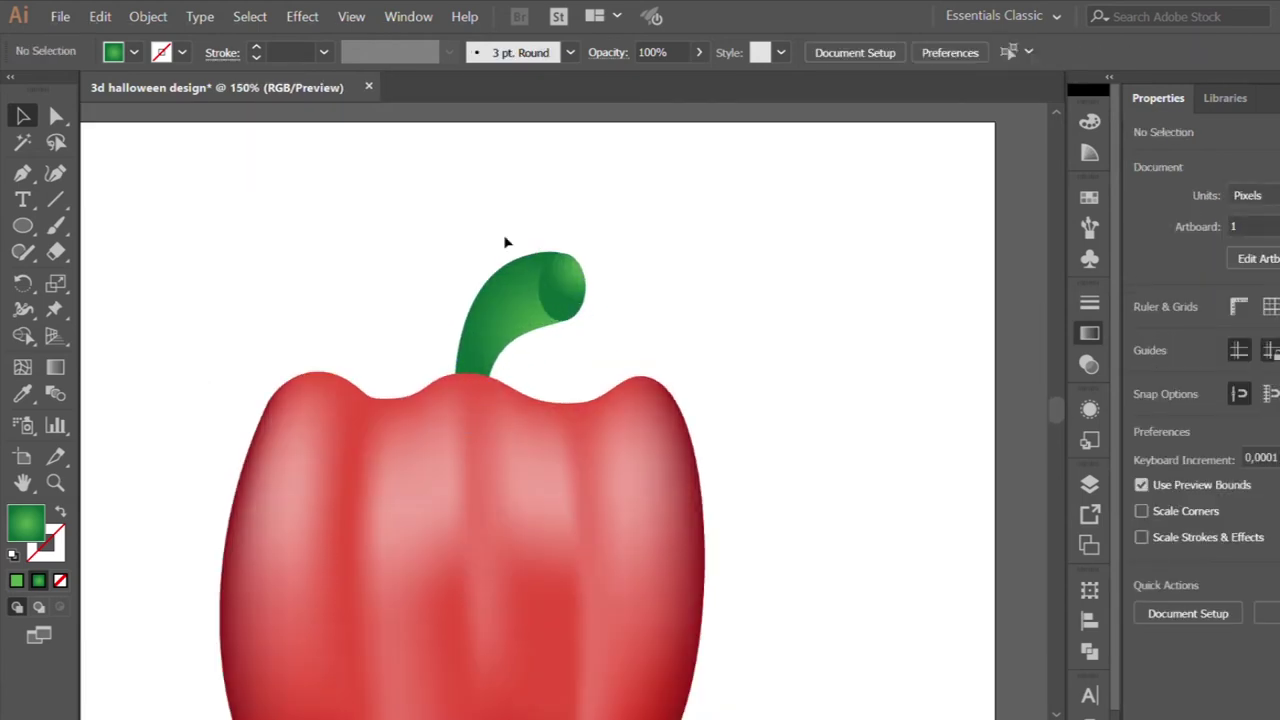
left_click(548, 289)
left_click_drag(548, 289, 575, 308)
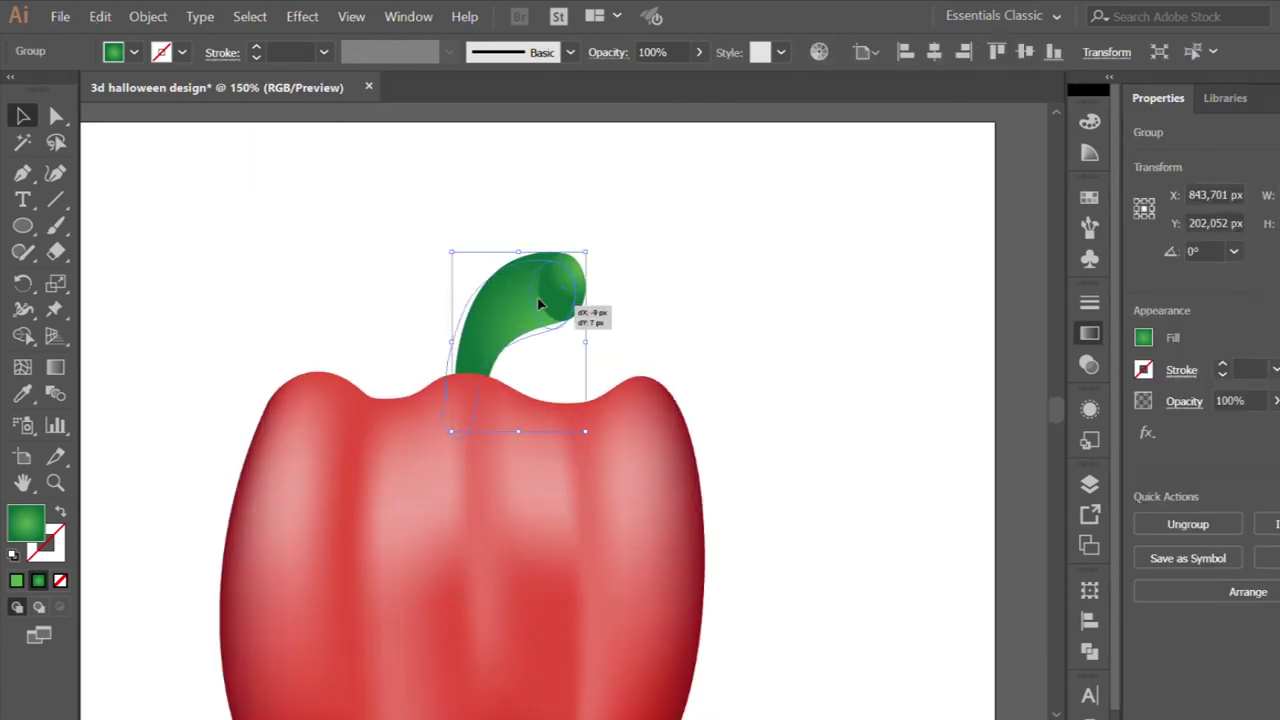
left_click(652, 297)
key("ctrl+minus")
key("ctrl+minus")
key("ctrl+plus")
scroll(546, 417, "left", 2)
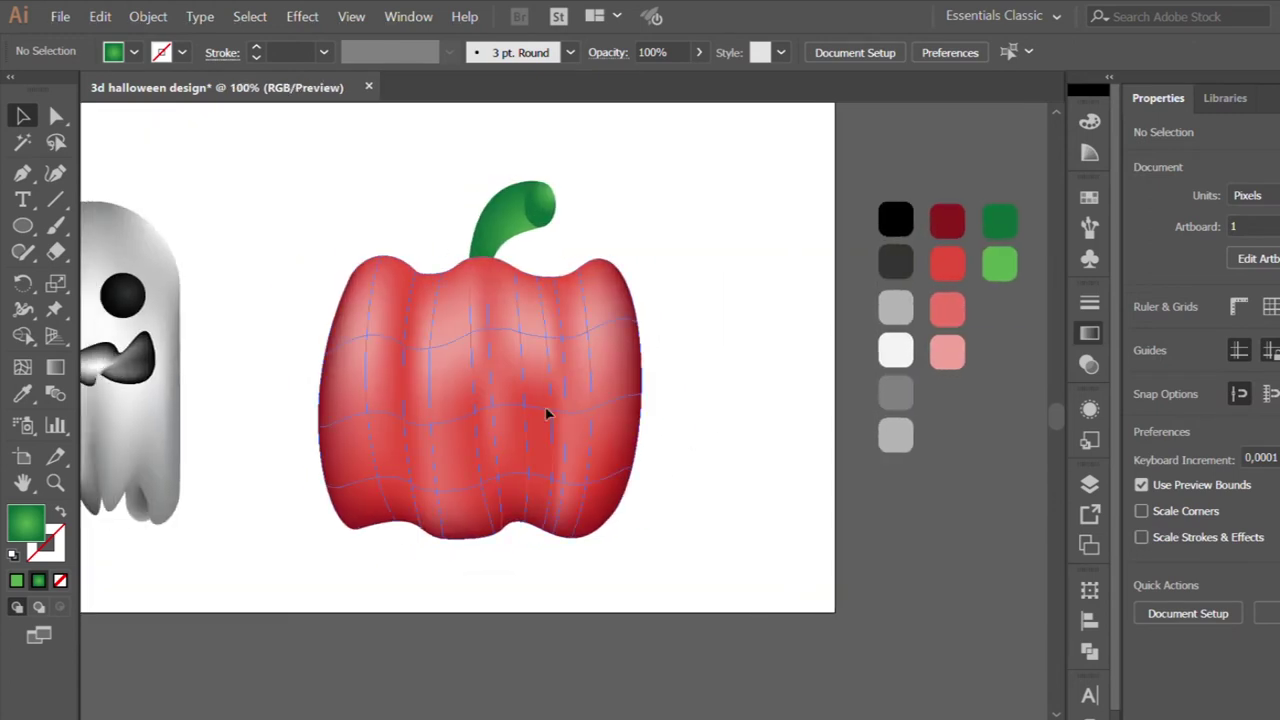
Tilt the pumpkin body slightly.
left_click(546, 417)
left_click_drag(640, 541, 675, 567)
left_click(675, 567)
Tilt the stem group slightly and begin a new Pen path.
left_click(548, 205)
scroll(552, 212, "up", 1)
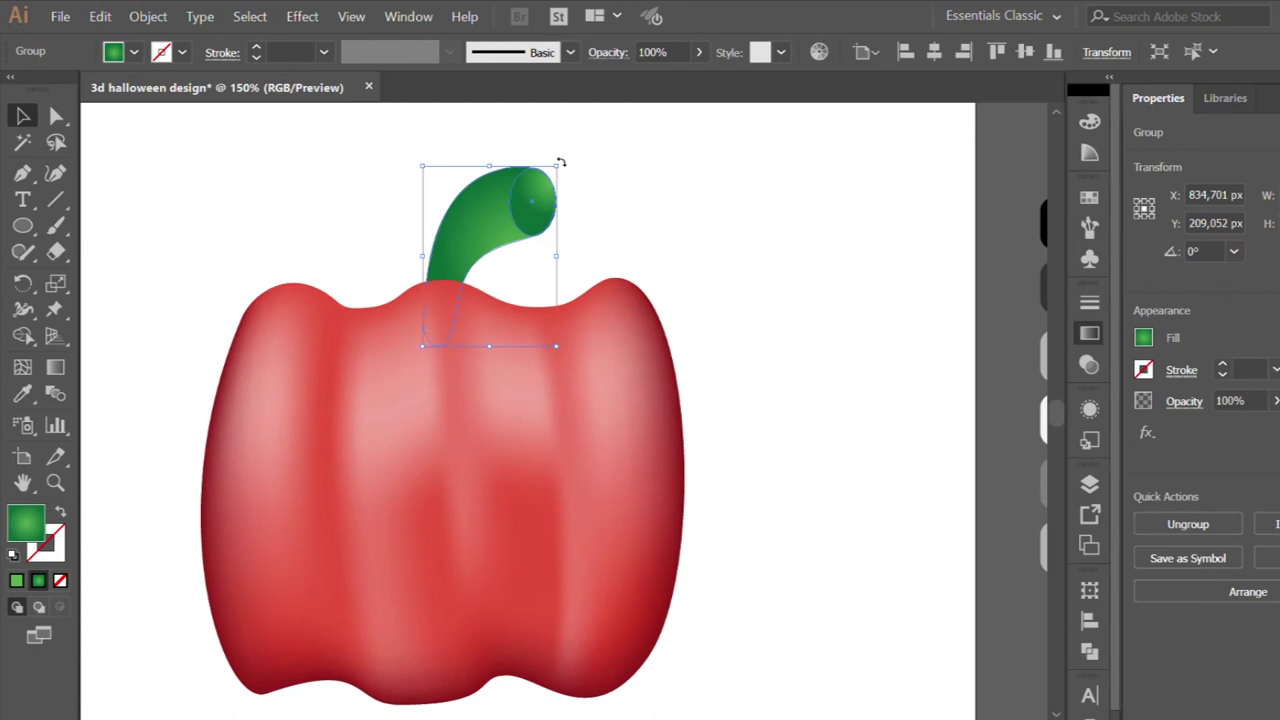
left_click_drag(561, 160, 580, 215)
left_click(634, 209)
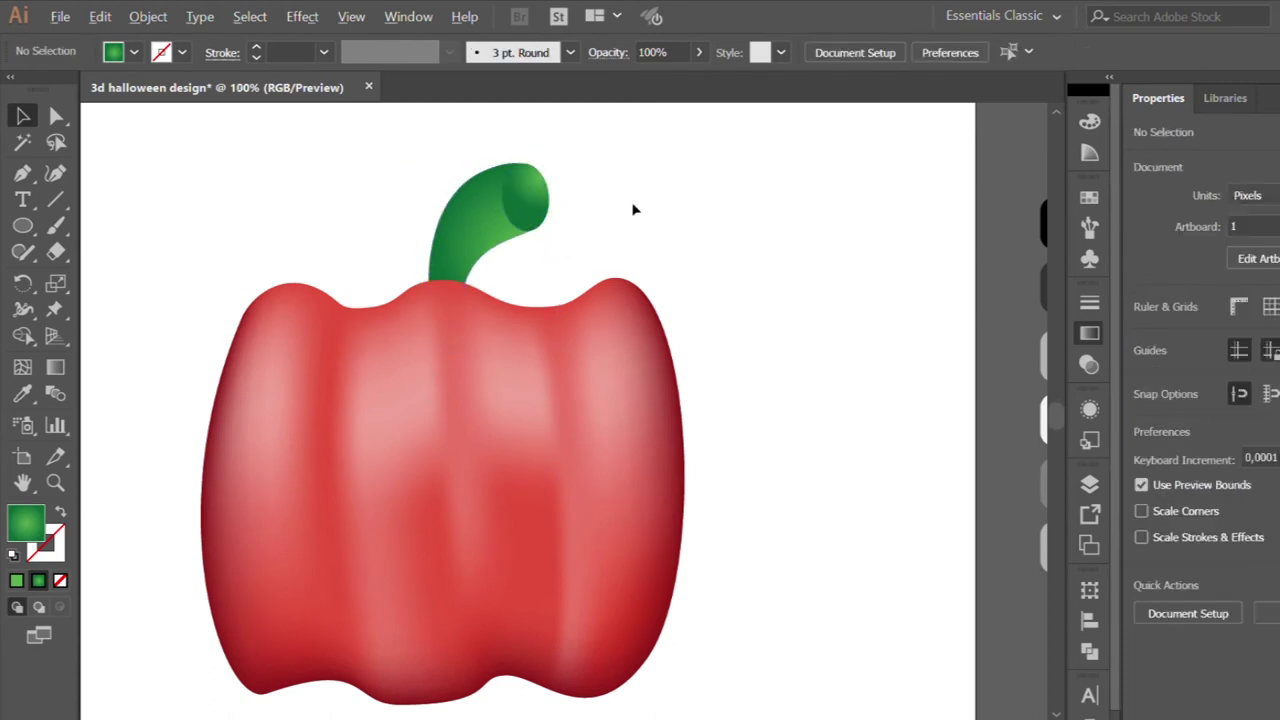
scroll(632, 209, "down", 1)
key("p")
left_click(360, 326)
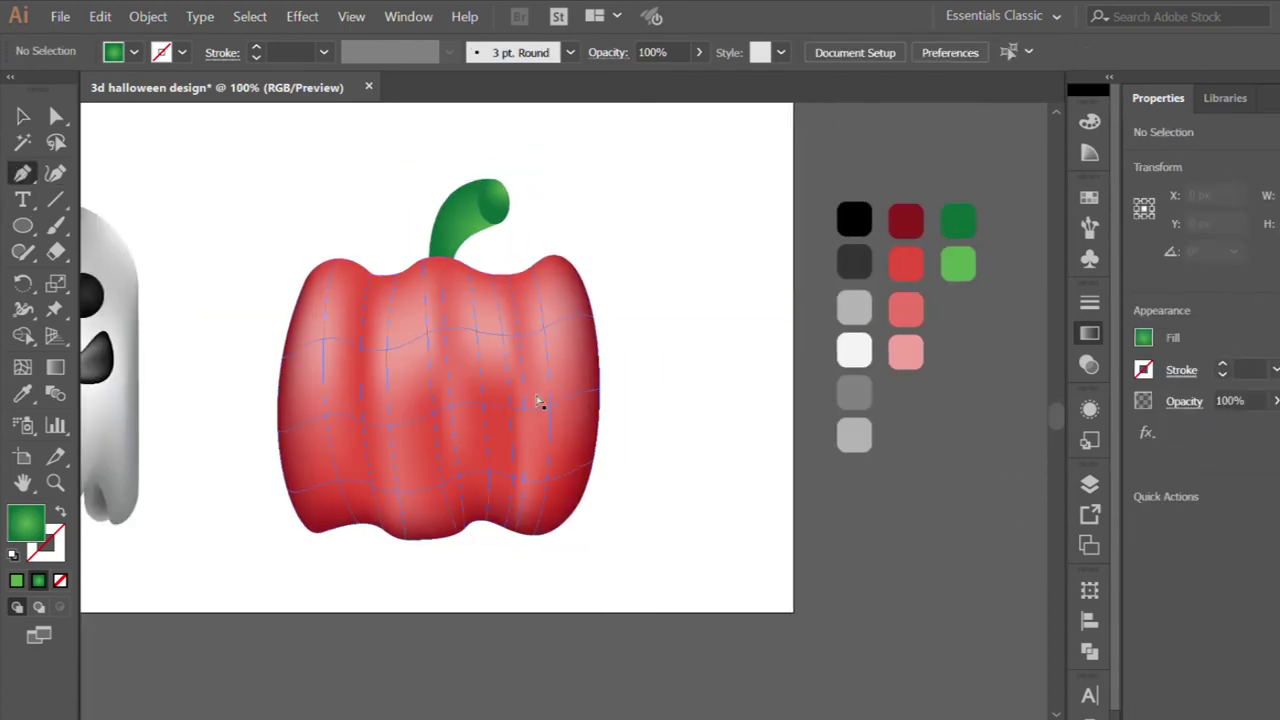
Draw a curved leaf-like closed shape with the Pen tool.
scroll(570, 410, "right", 2)
left_click(600, 440)
left_click_drag(535, 413, 523, 314)
left_click_drag(545, 262, 563, 234)
left_click_drag(641, 370, 628, 433)
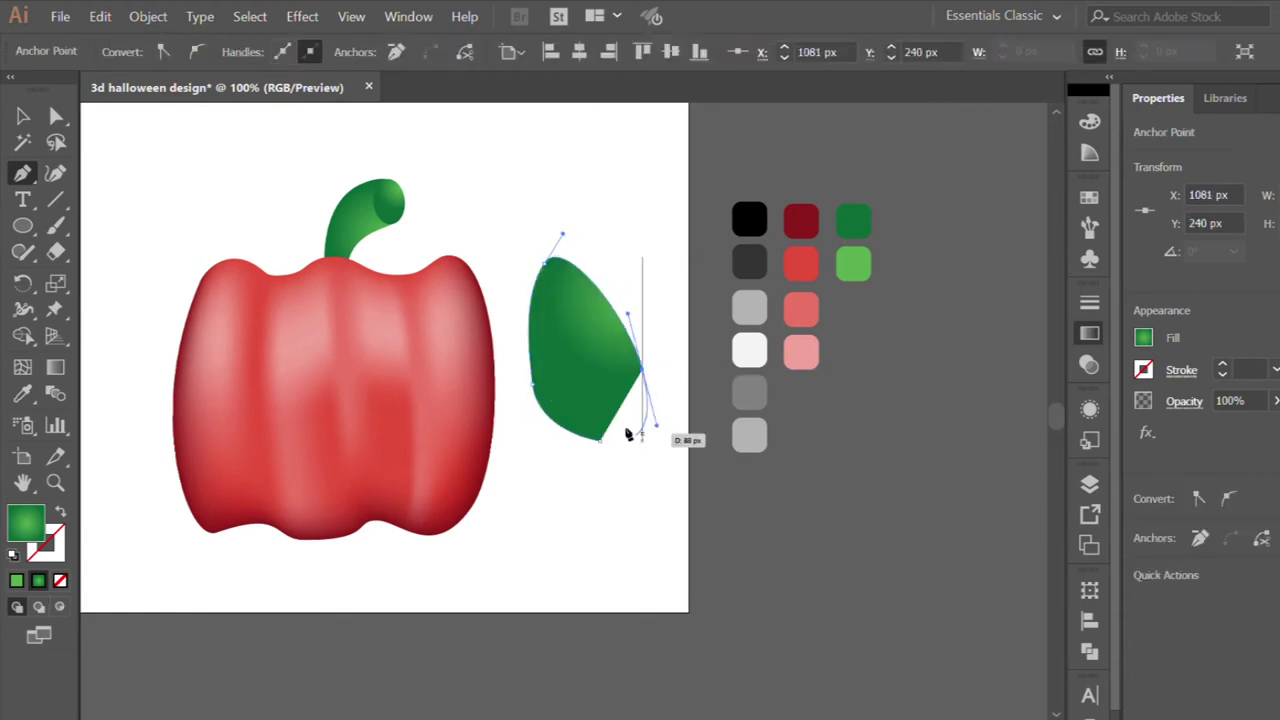
left_click(596, 437)
Move the shape onto the pumpkin, shrink it into an eye, and duplicate it rightward.
key("v")
mouse_move(571, 328)
left_mouse_down()
mouse_move(331, 347)
mouse_move(433, 344)
left_mouse_up()
mouse_move(486, 457)
left_mouse_down()
mouse_move(428, 373)
mouse_move(288, 374)
left_mouse_up()
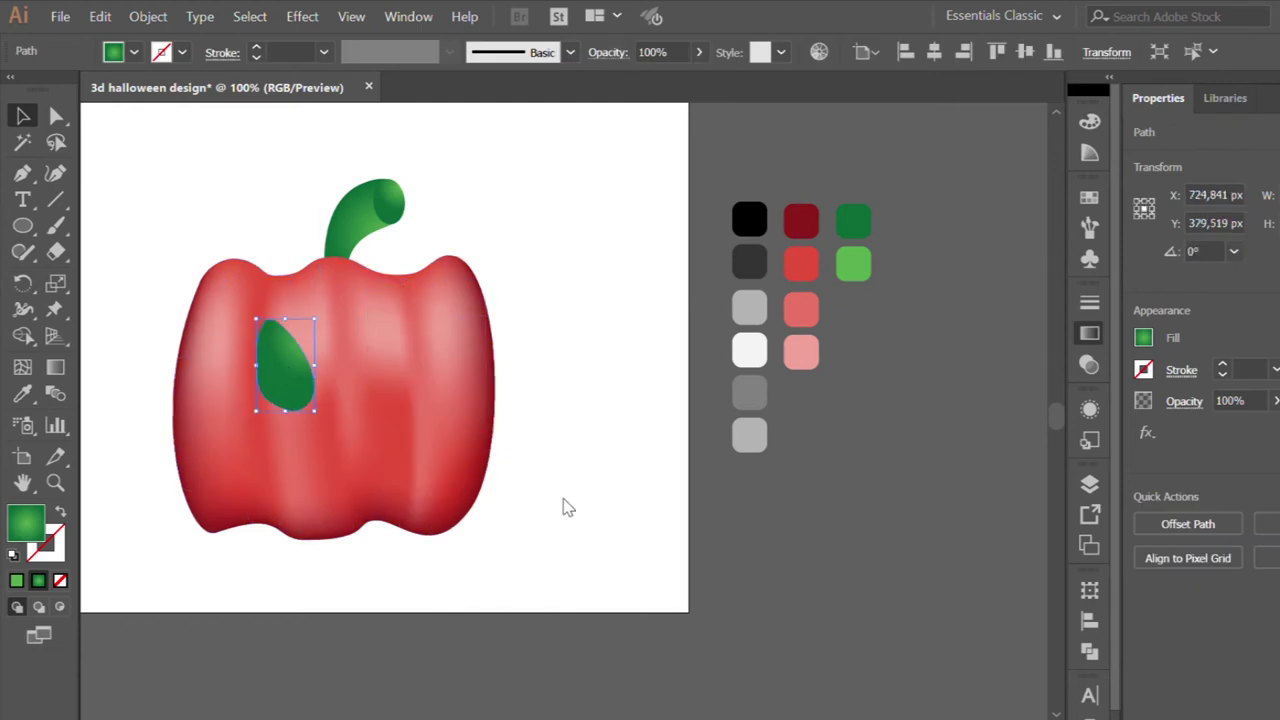
left_click_drag(285, 371, 388, 371)
scroll(557, 380, "left", 3)
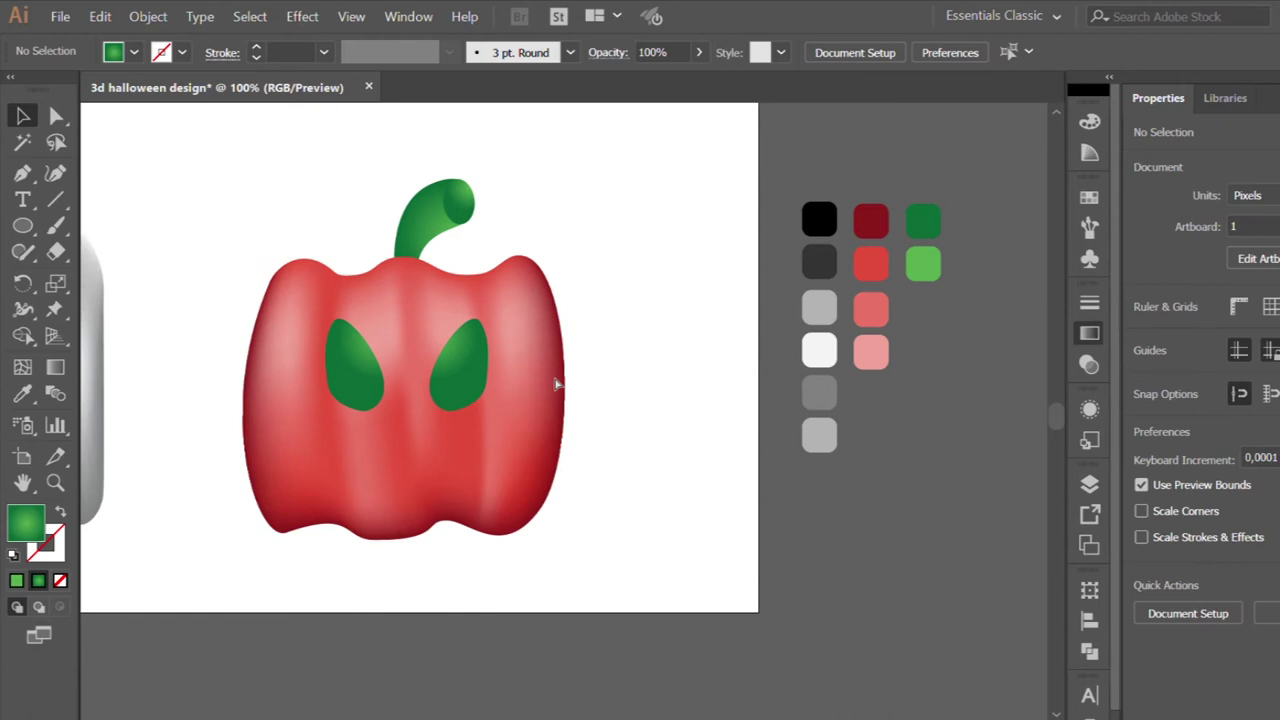
Enlarge both eyes, move the right eye closer, and shift the pair slightly right.
left_click(430, 387)
key("ctrl+plus")
left_click(525, 390, "shift")
left_click_drag(489, 423, 520, 450)
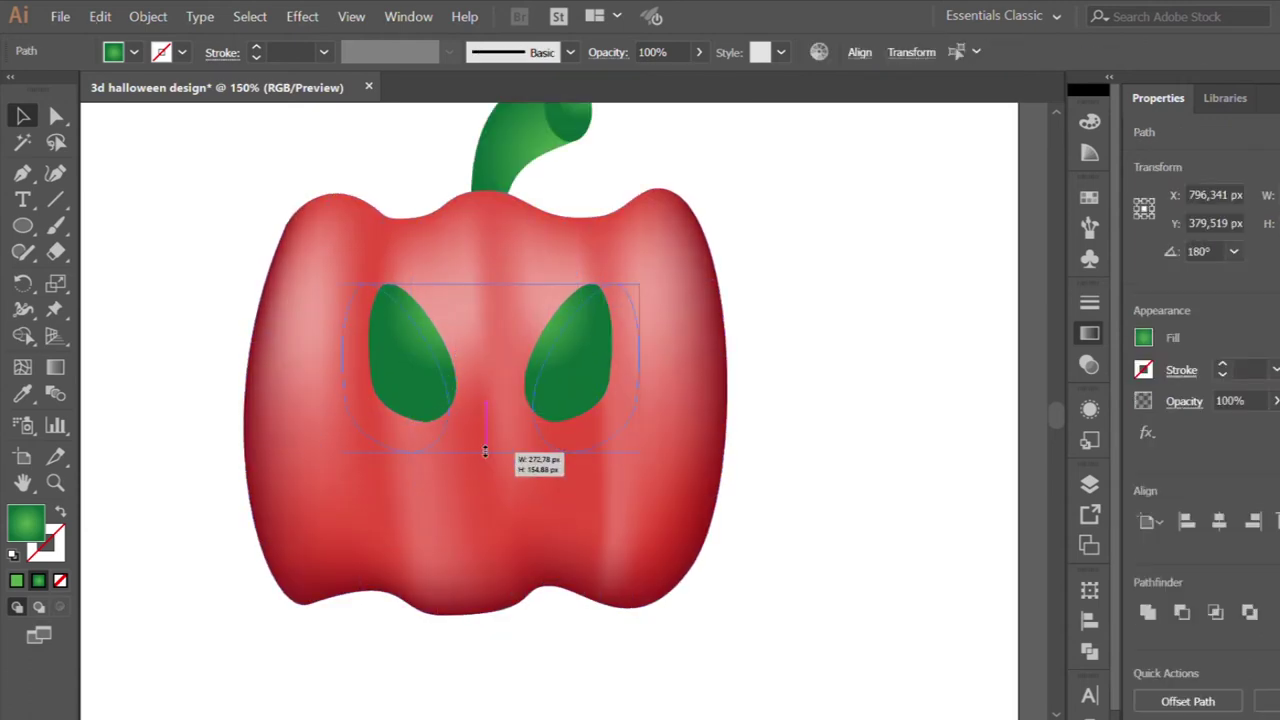
left_click_drag(427, 403, 423, 391)
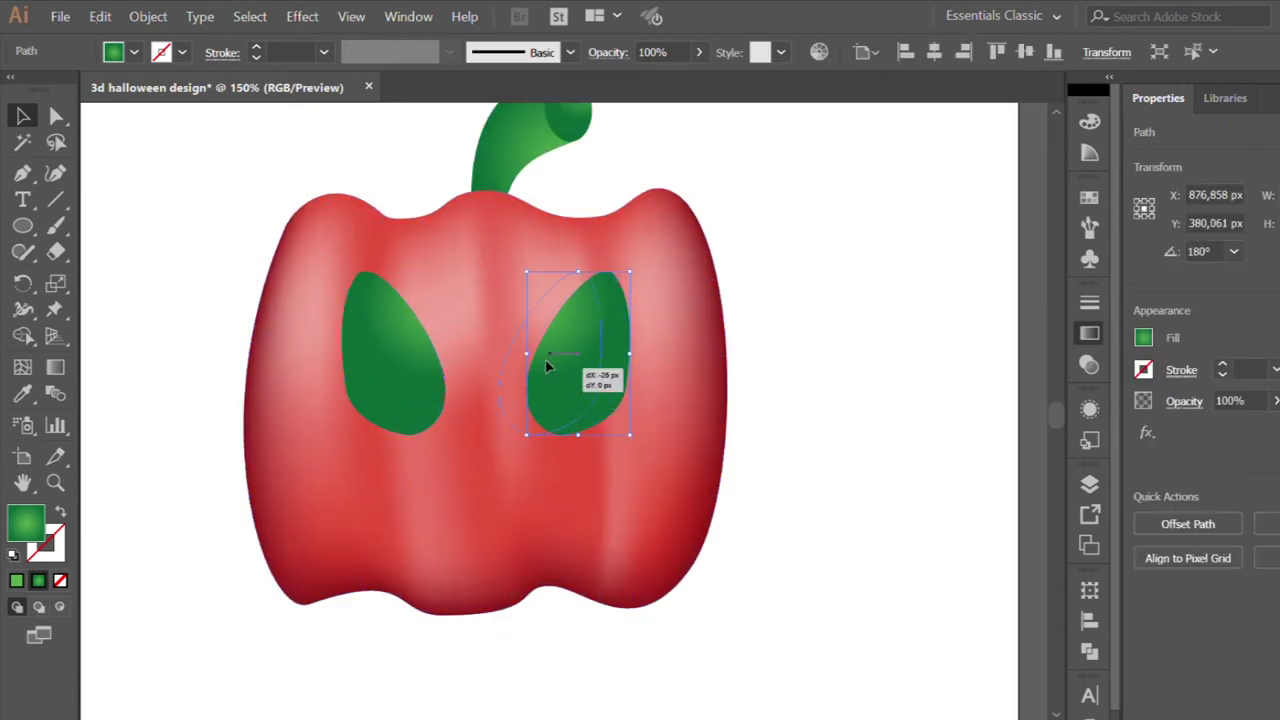
left_click_drag(572, 367, 543, 366)
left_click(384, 372, "shift")
left_click_drag(388, 368, 408, 368)
left_click(371, 171)
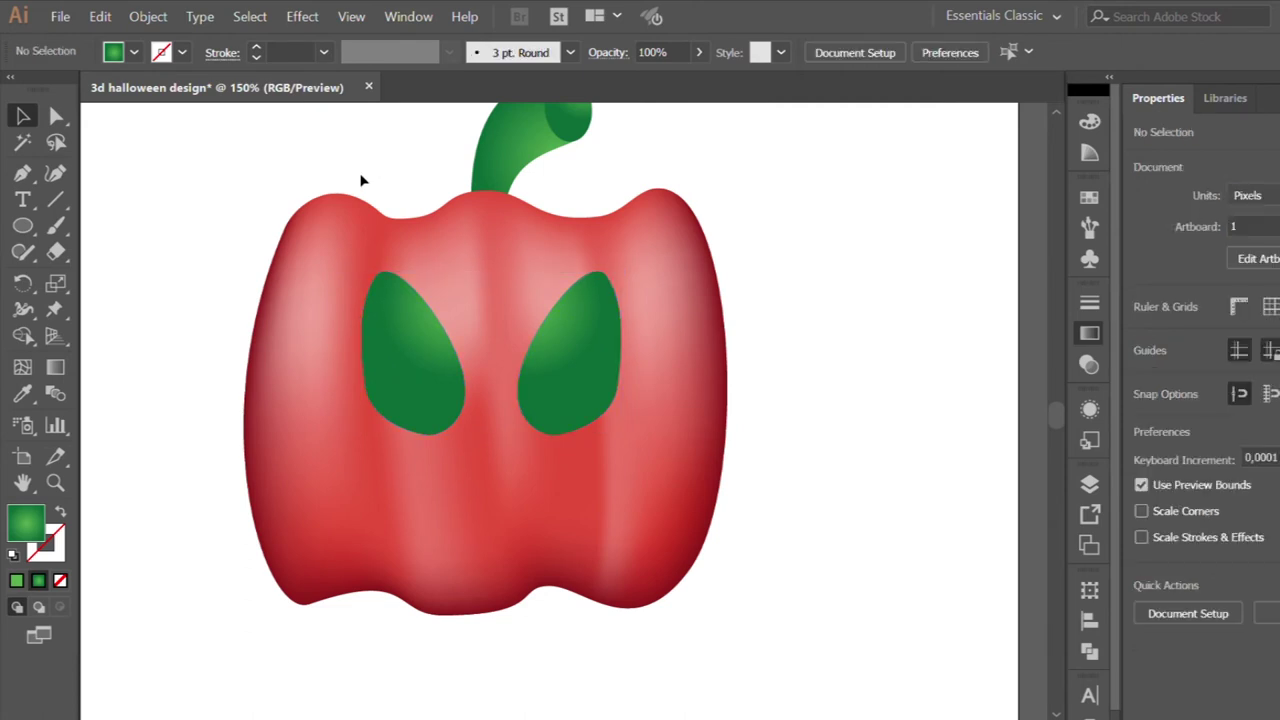
Start a Pen triangle for the nose with two corners below the eyes.
key("p")
left_click(489, 425)
left_click(465, 473)
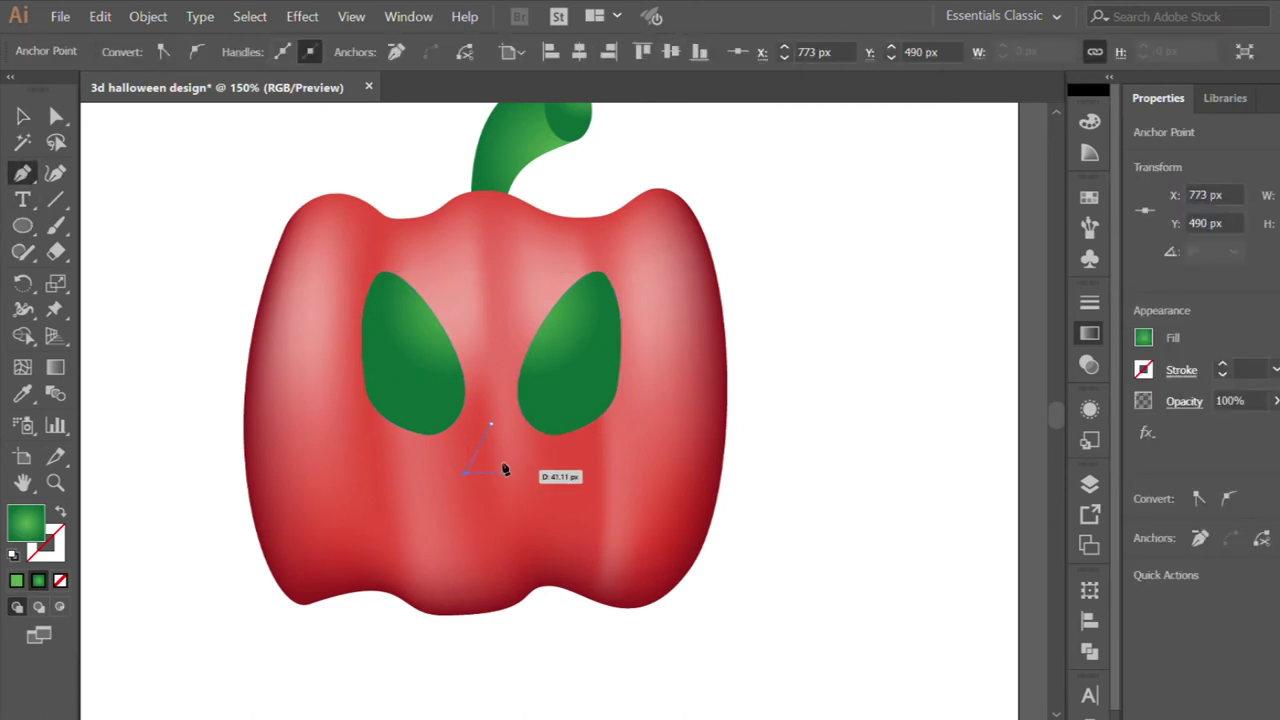
Finish the three-point nose triangle, then draw a closed curved crescent mouth beneath it.
left_click(513, 473)
left_click(175, 277, "ctrl")
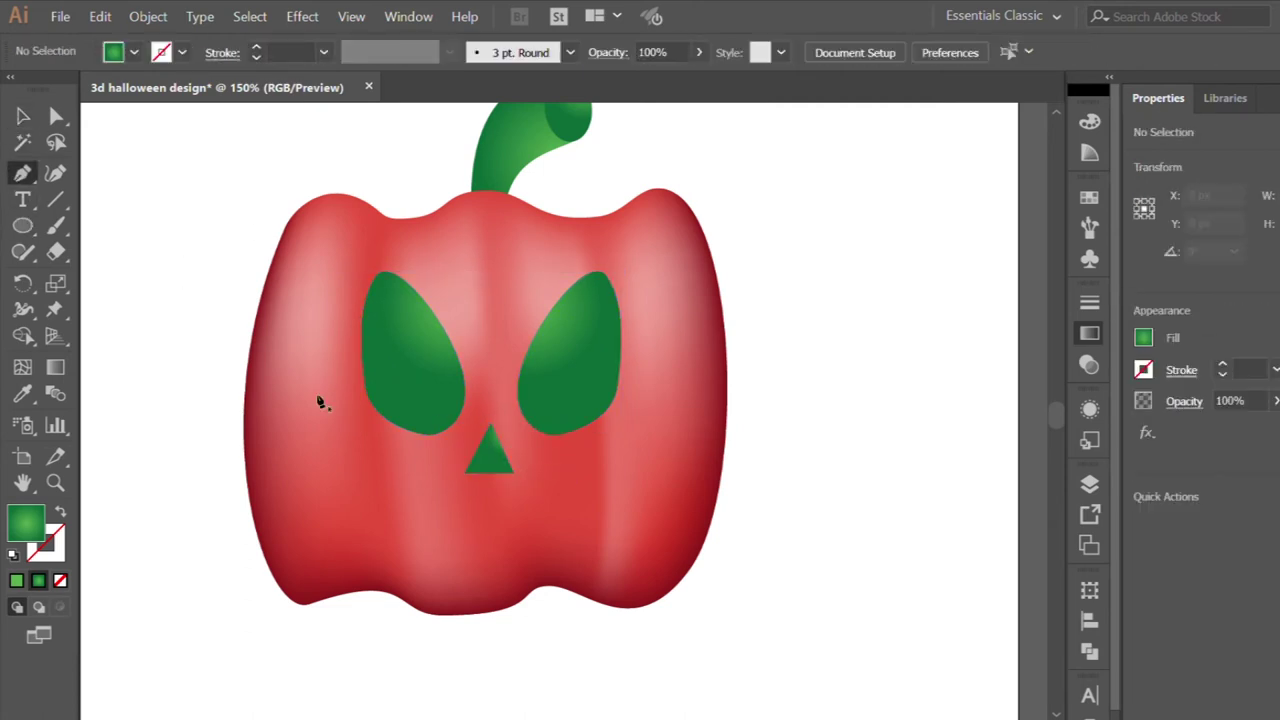
left_click(368, 509)
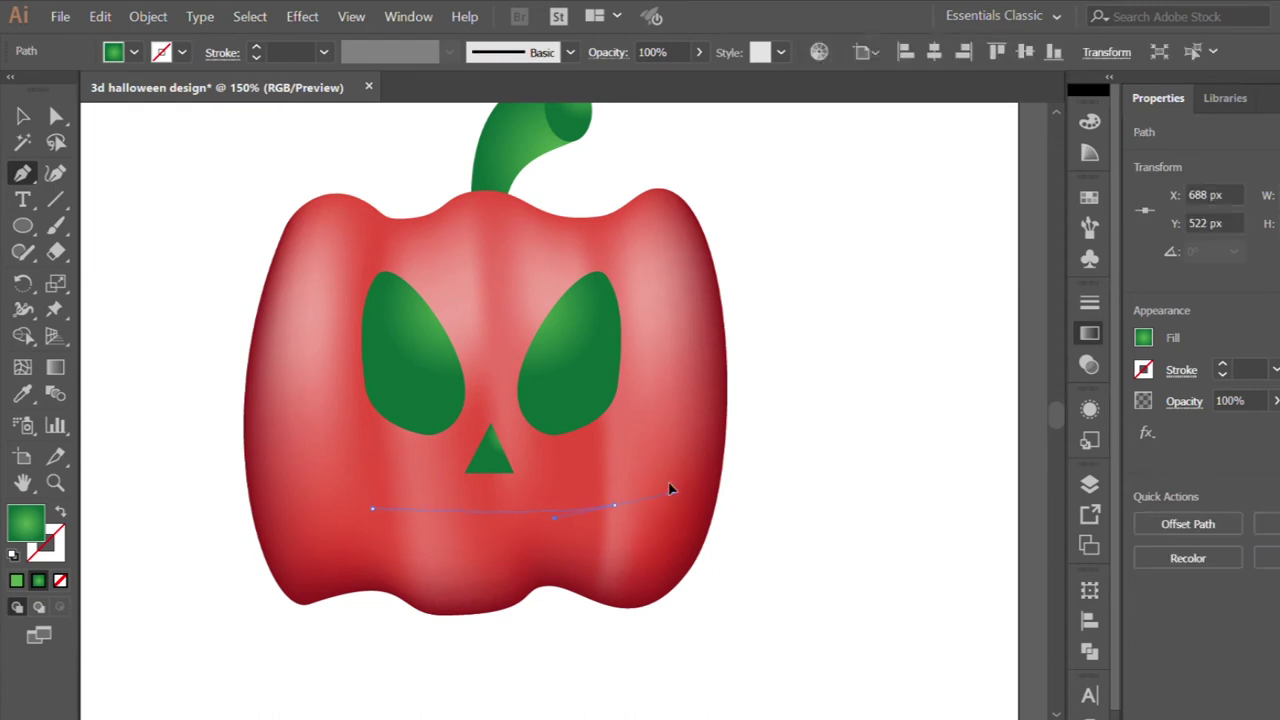
left_click_drag(770, 452, 779, 450)
left_click(610, 503)
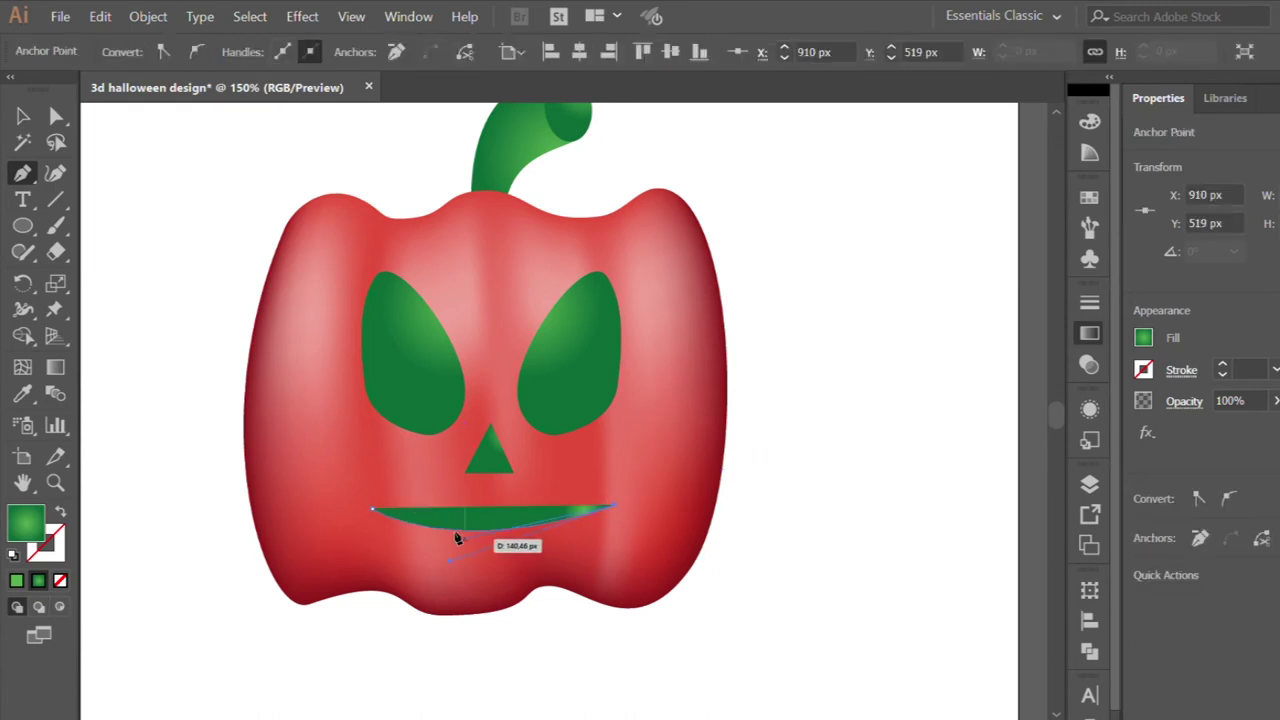
left_click_drag(252, 493, 208, 487)
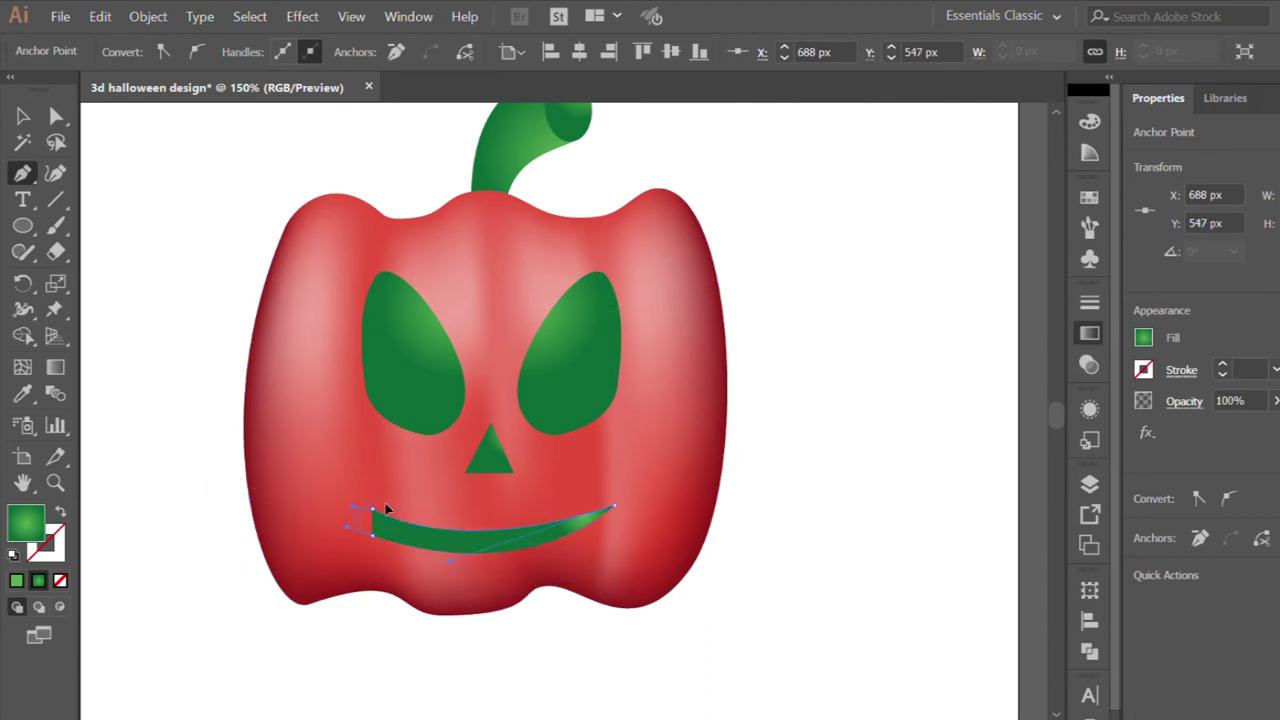
left_click(23, 116)
scroll(486, 486, "down", 1)
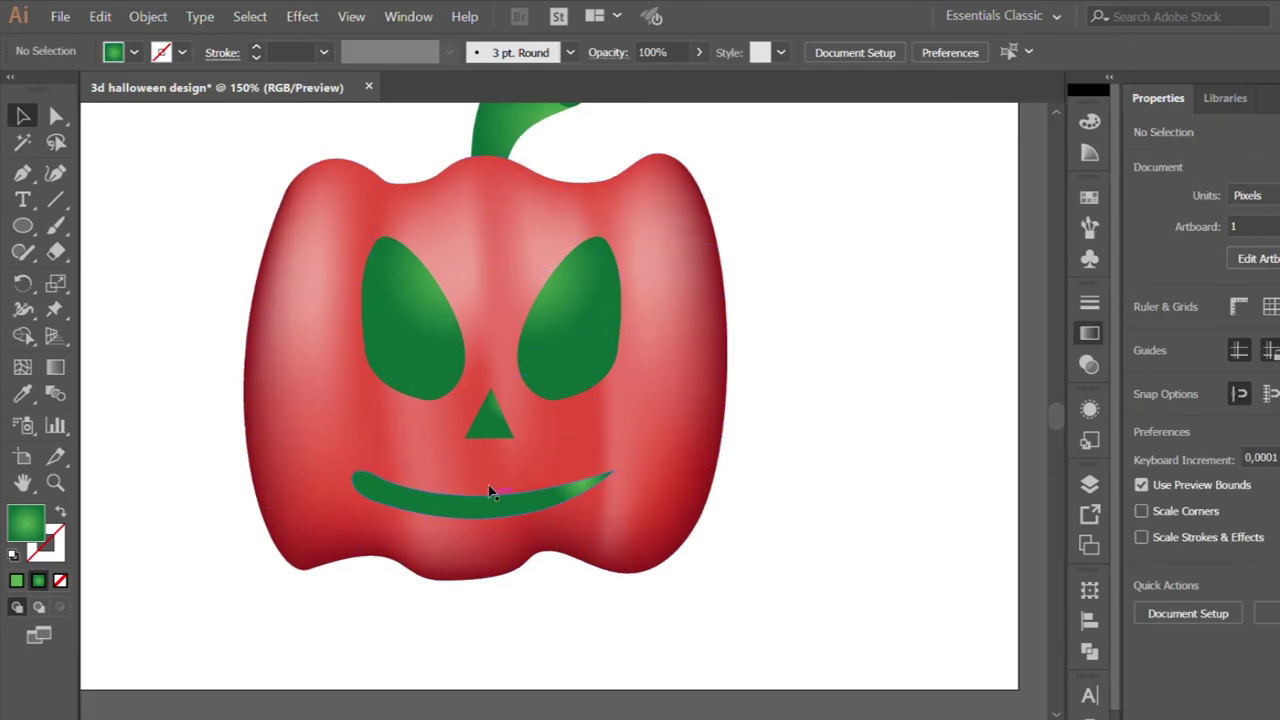
Draw a short vertical green stitch stroke across the mouth's left end.
key("ctrl+plus")
left_click(480, 488)
left_click(23, 173)
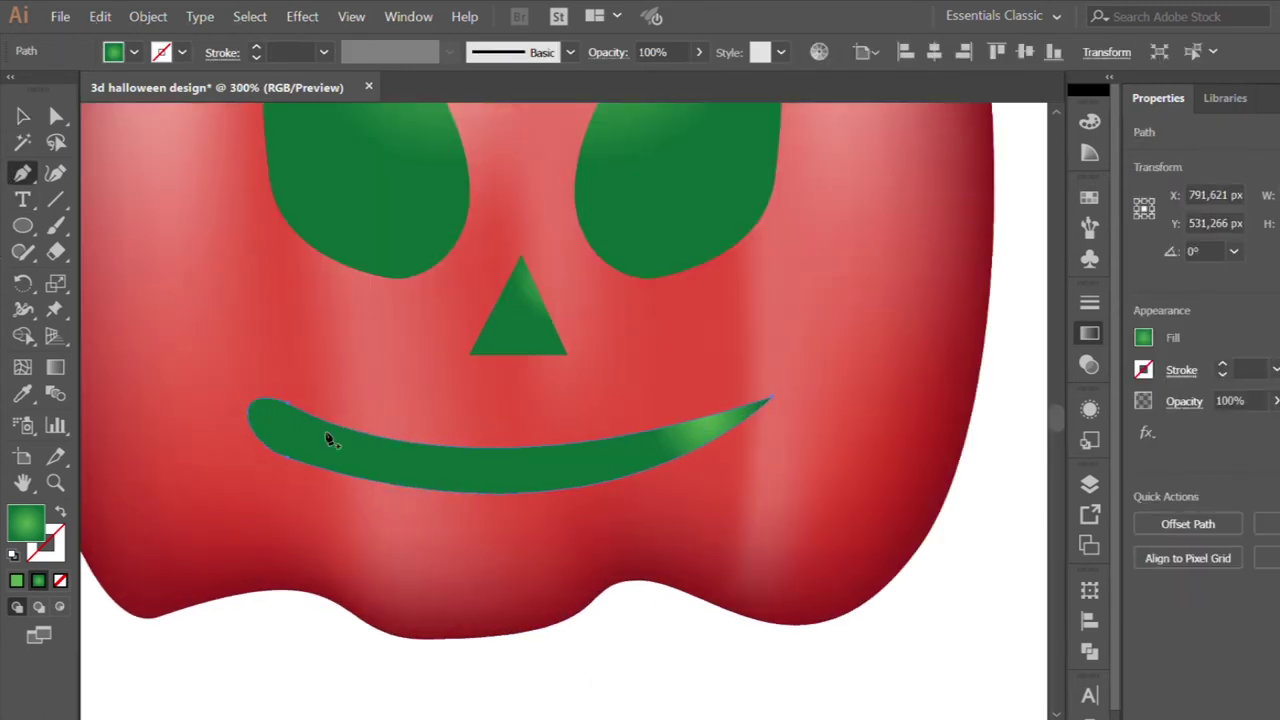
scroll(386, 480, "up", 1)
left_click_drag(309, 456, 316, 487)
key("ctrl+minus")
key("v")
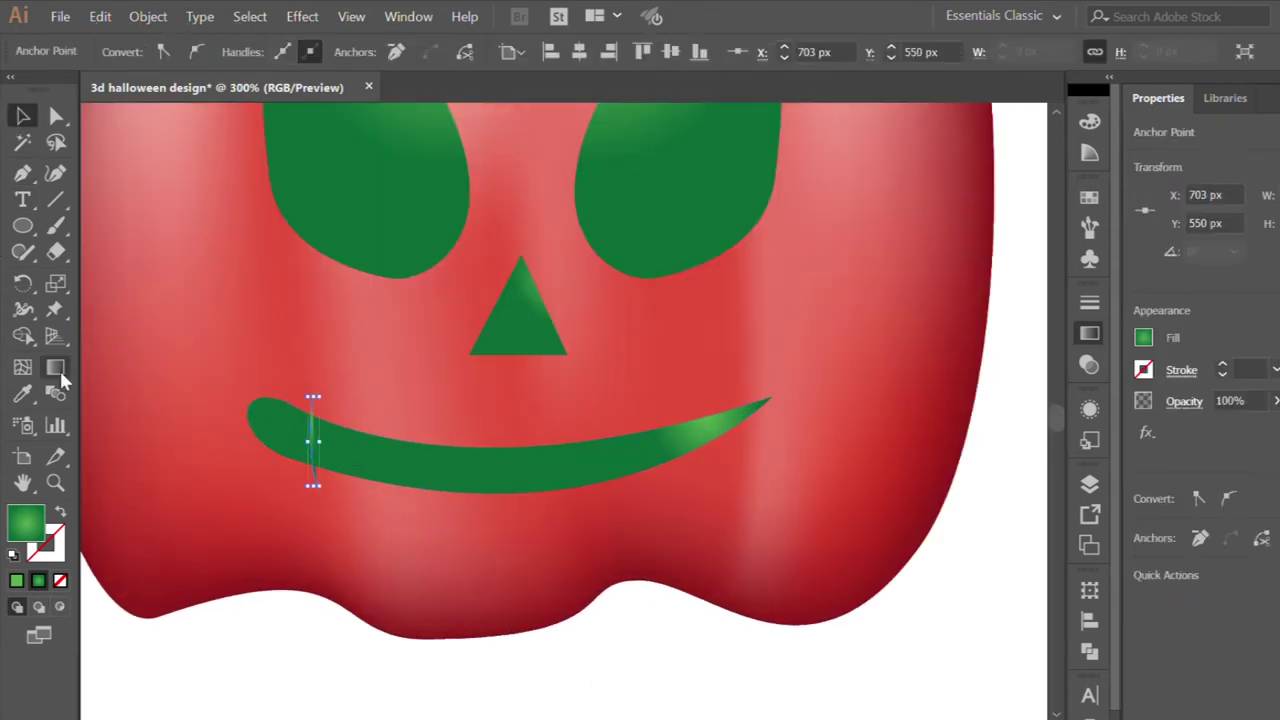
Give the left stitch a 5 pt stroke with a tapered width profile.
left_click(60, 511)
left_click(360, 467)
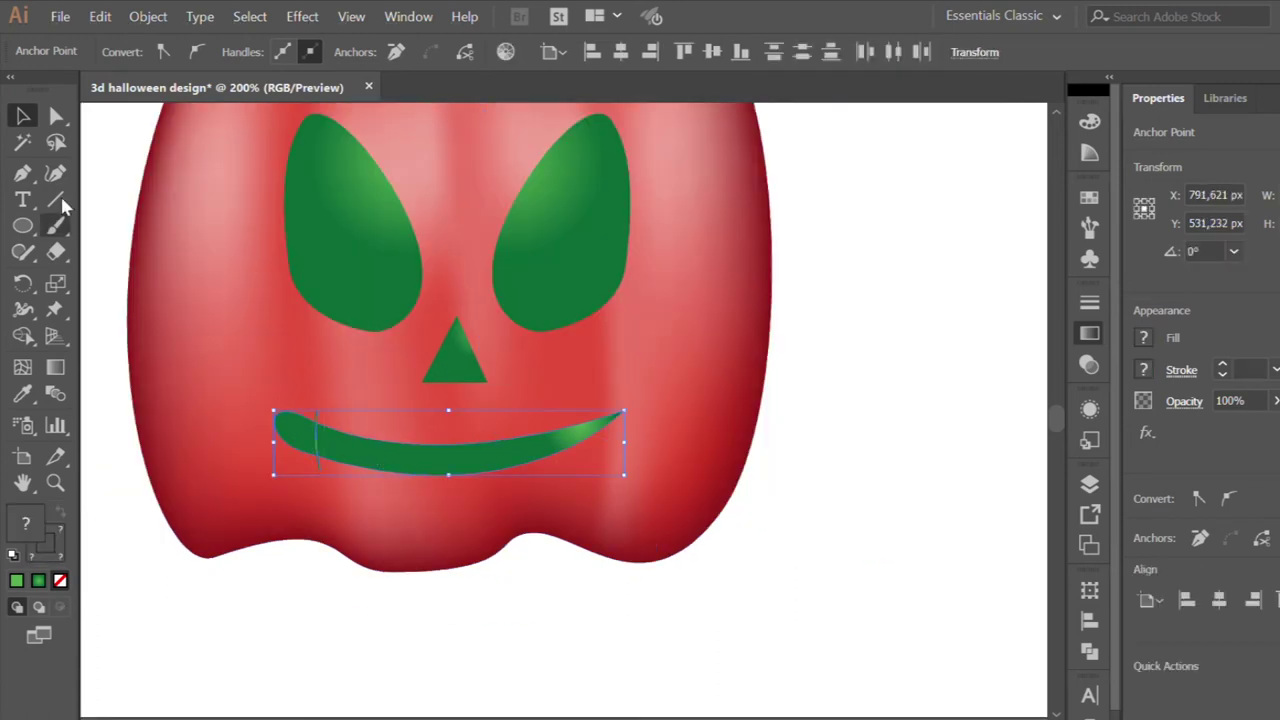
left_click(249, 607)
left_click(317, 440)
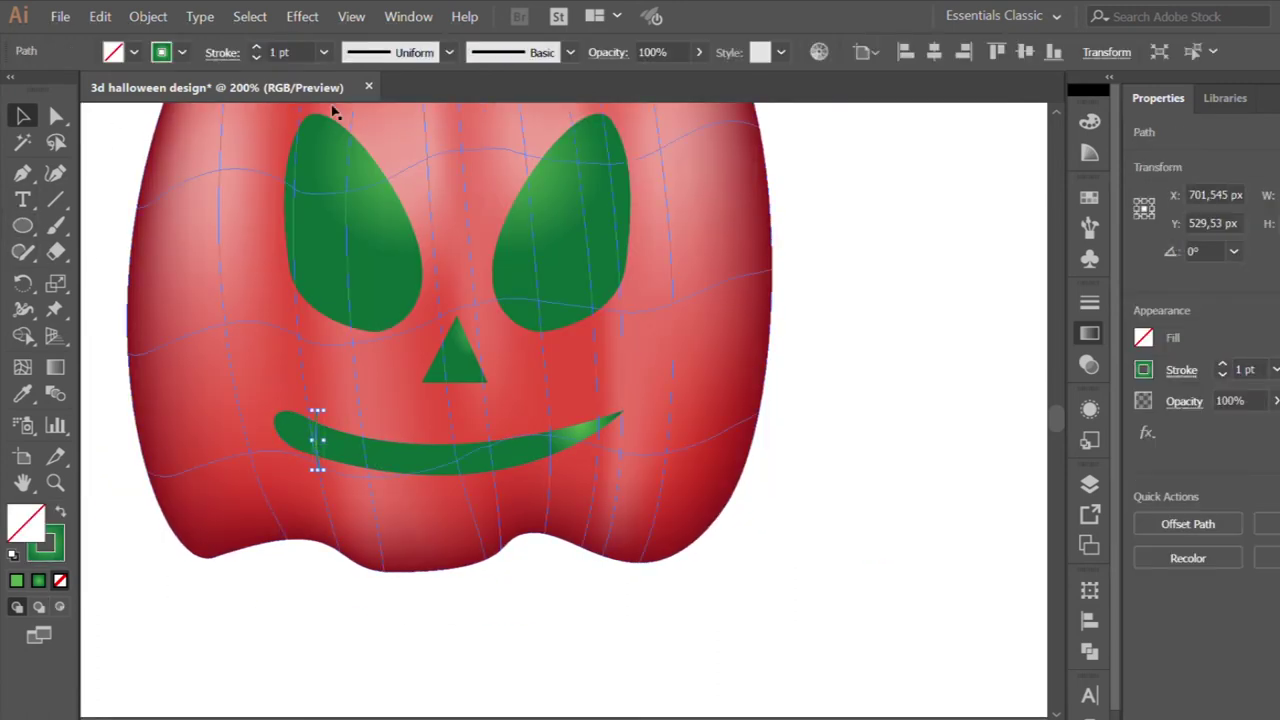
left_click(449, 52)
left_click(390, 80)
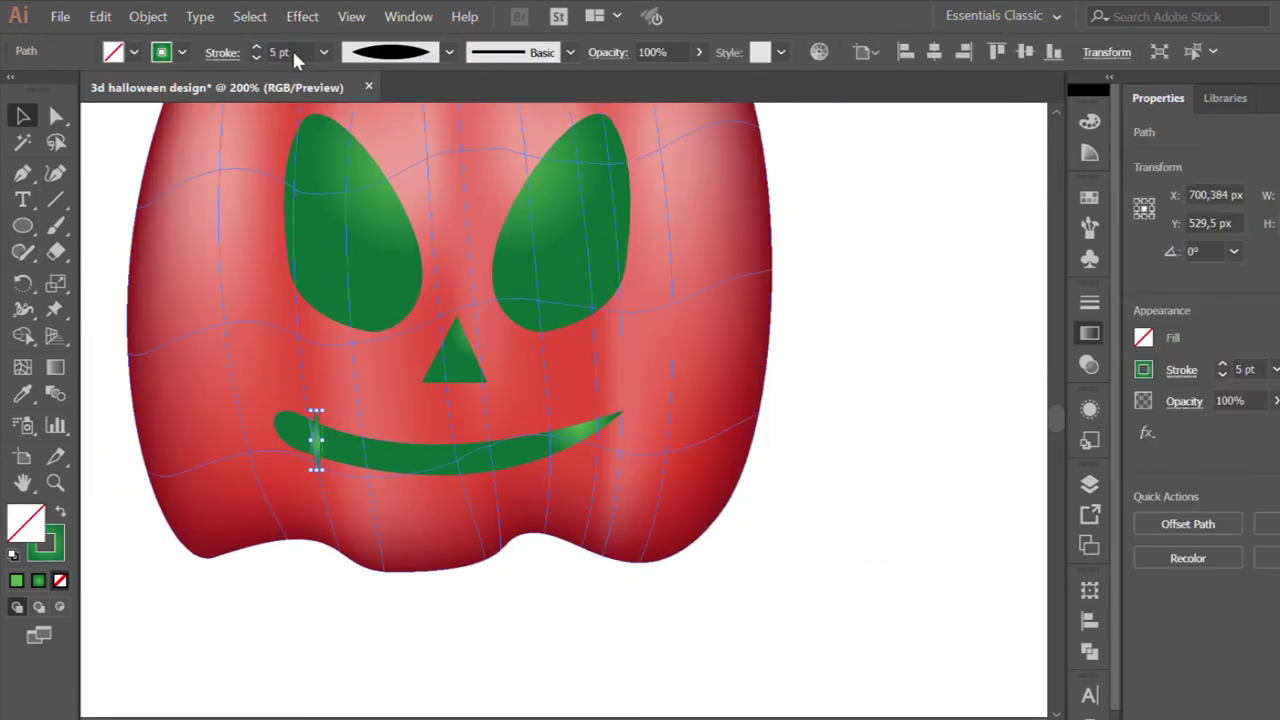
left_click(386, 608)
Add a centre stitch through the mouth and copy a stitch to its right side.
scroll(386, 608, "down", 2)
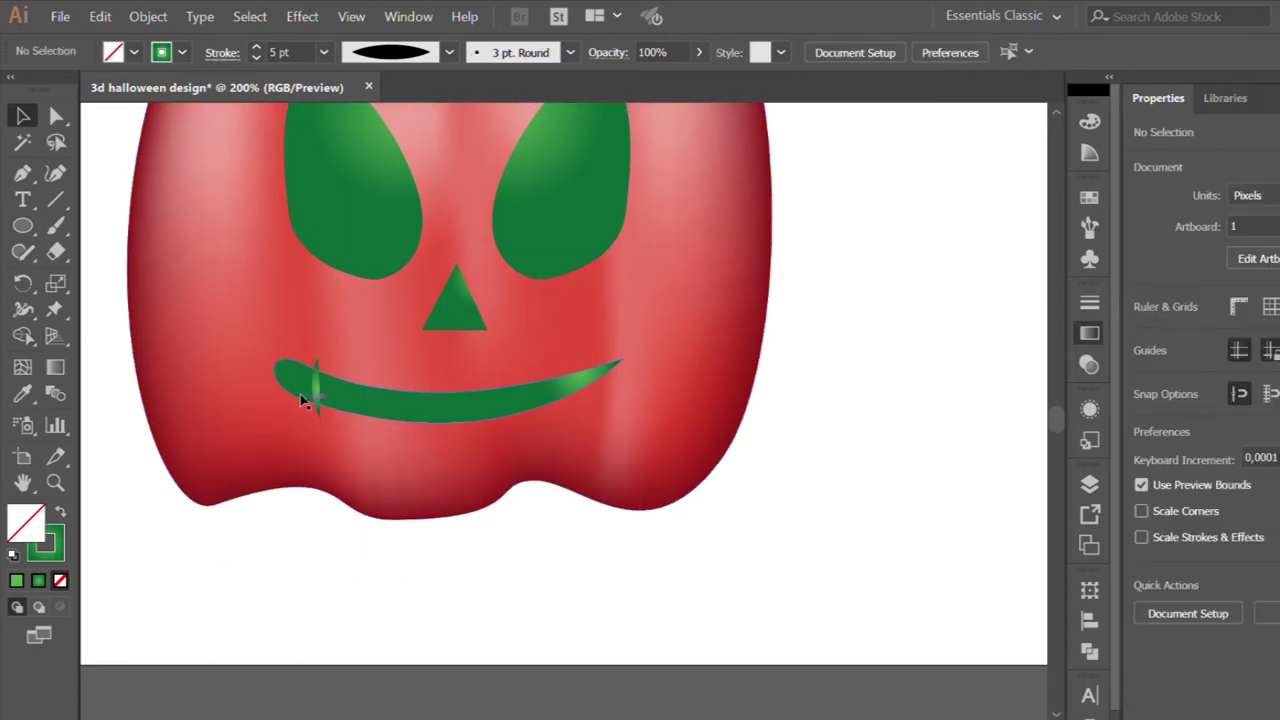
scroll(302, 400, "up", 2)
left_click(22, 172)
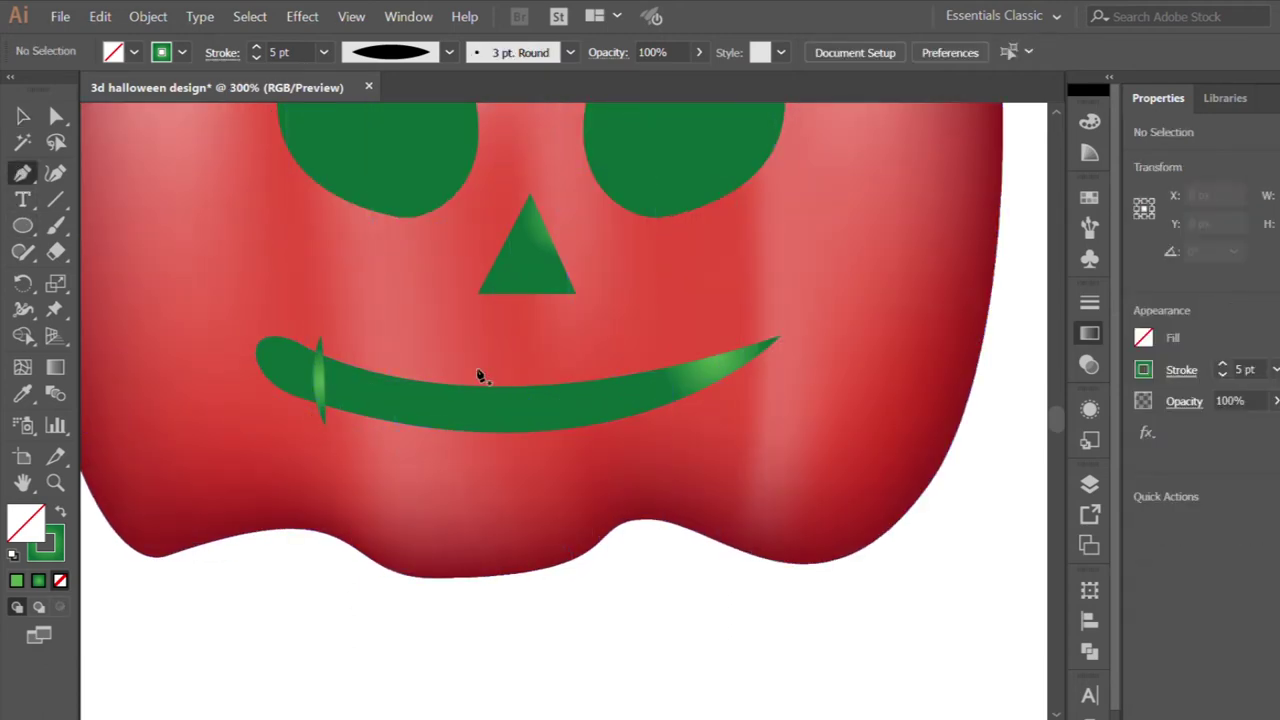
left_click_drag(498, 365, 498, 490)
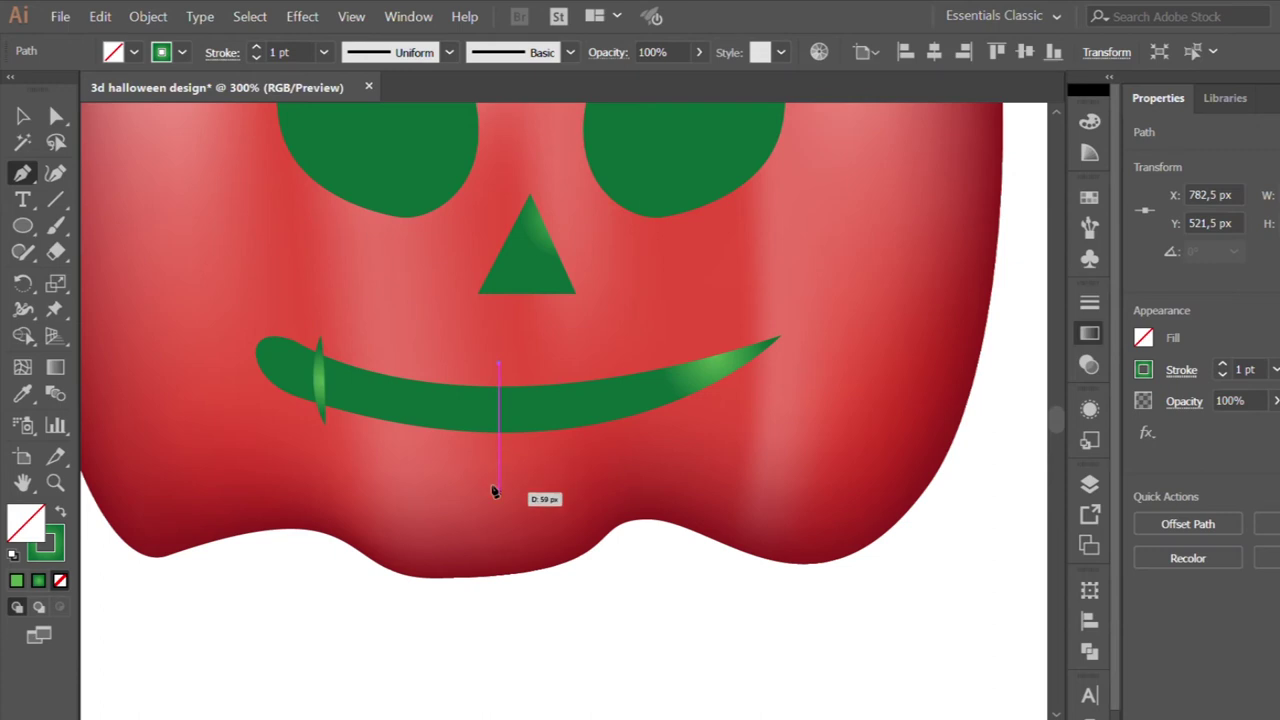
key("v")
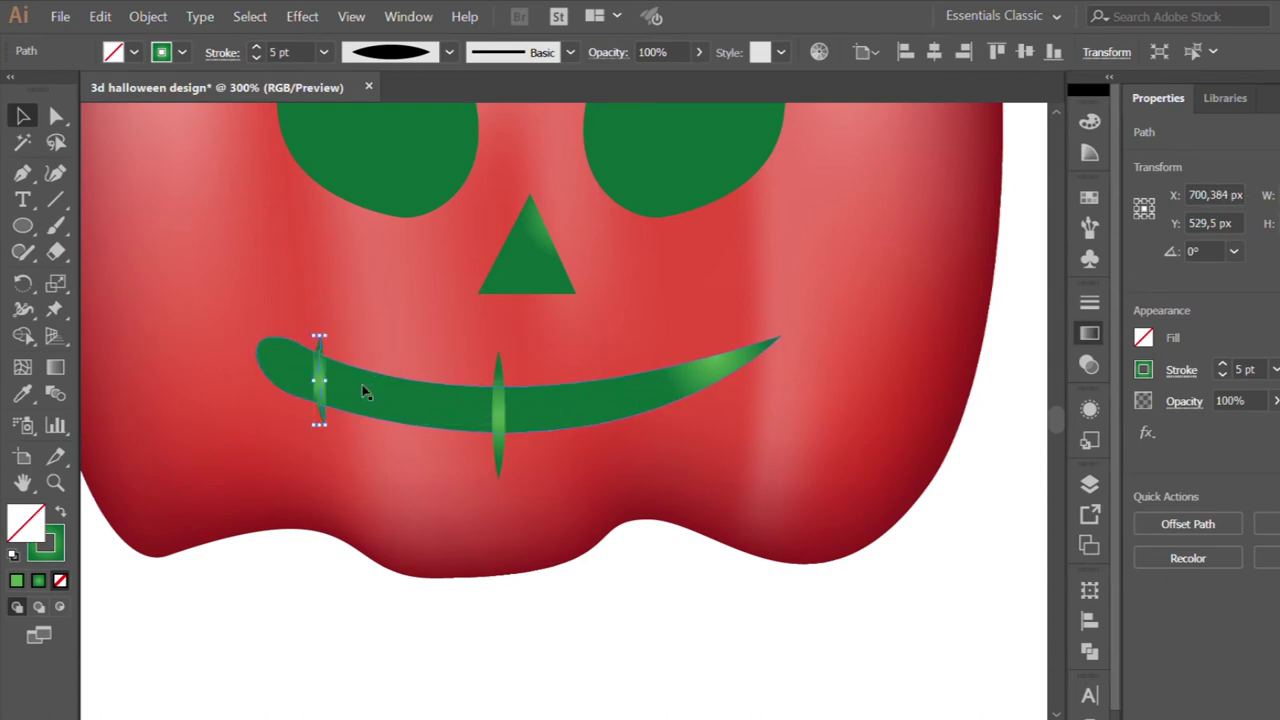
left_click_drag(311, 372, 661, 376)
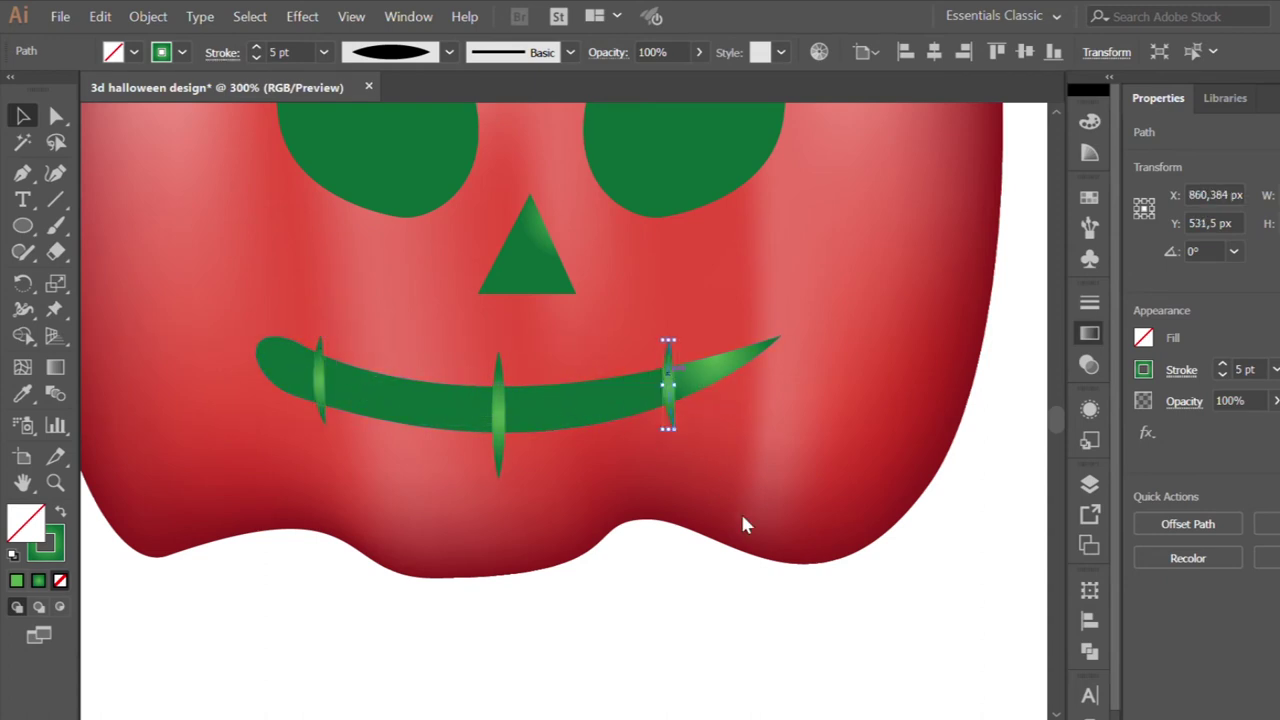
left_click(700, 594)
Select the three stitches, excluding the mouth body.
key("ctrl+minus")
key("ctrl+minus")
left_click(379, 400)
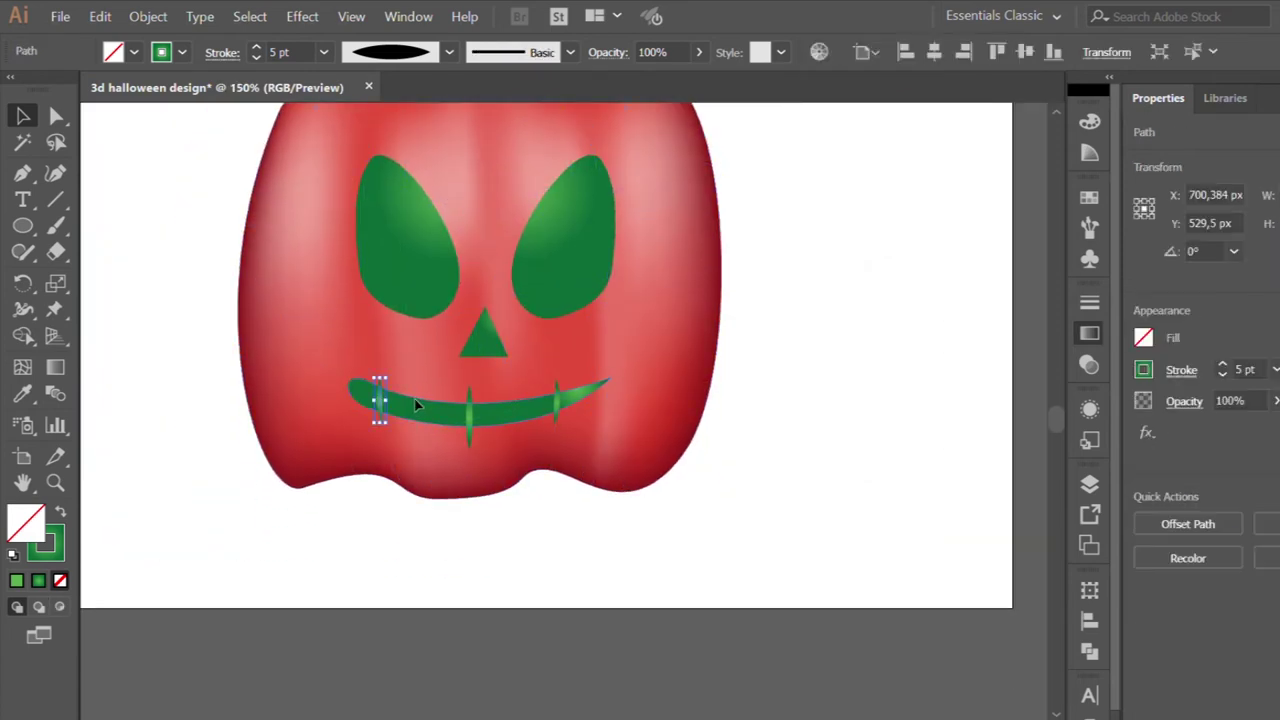
left_click(495, 410, "shift")
left_click(549, 405, "shift")
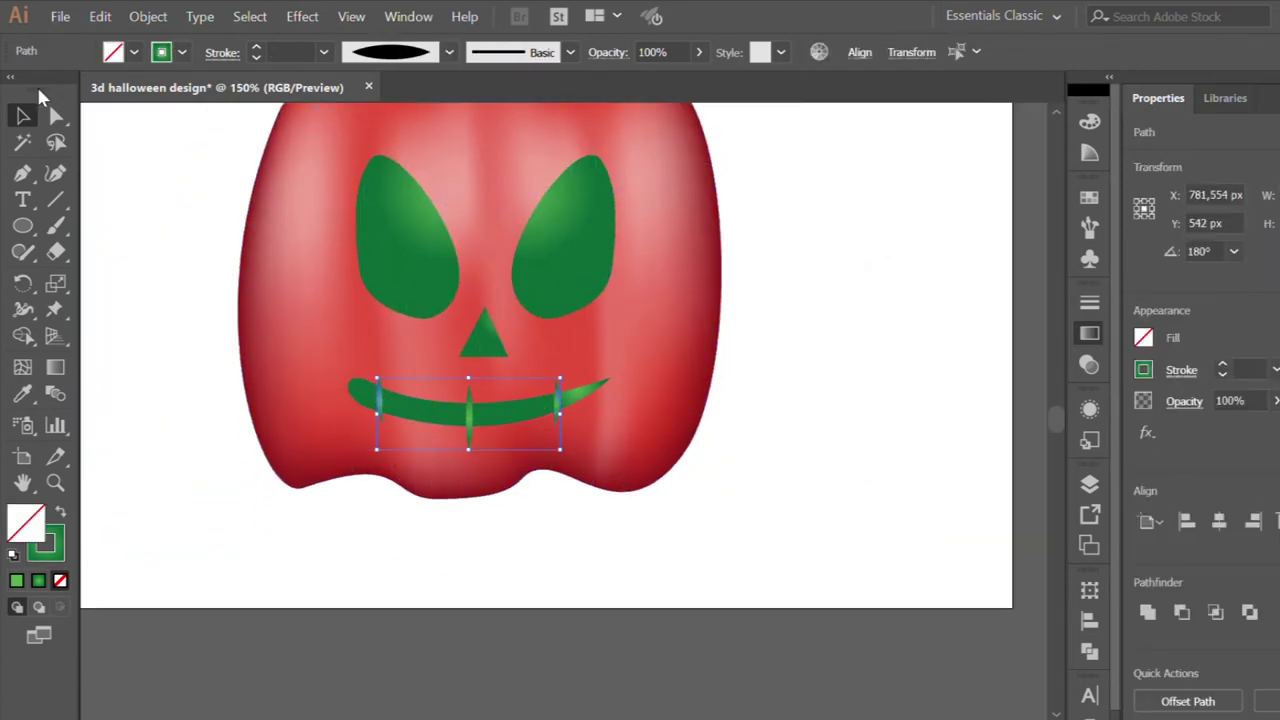
Make the three stitches and the mouth body black.
key("ctrl+z")
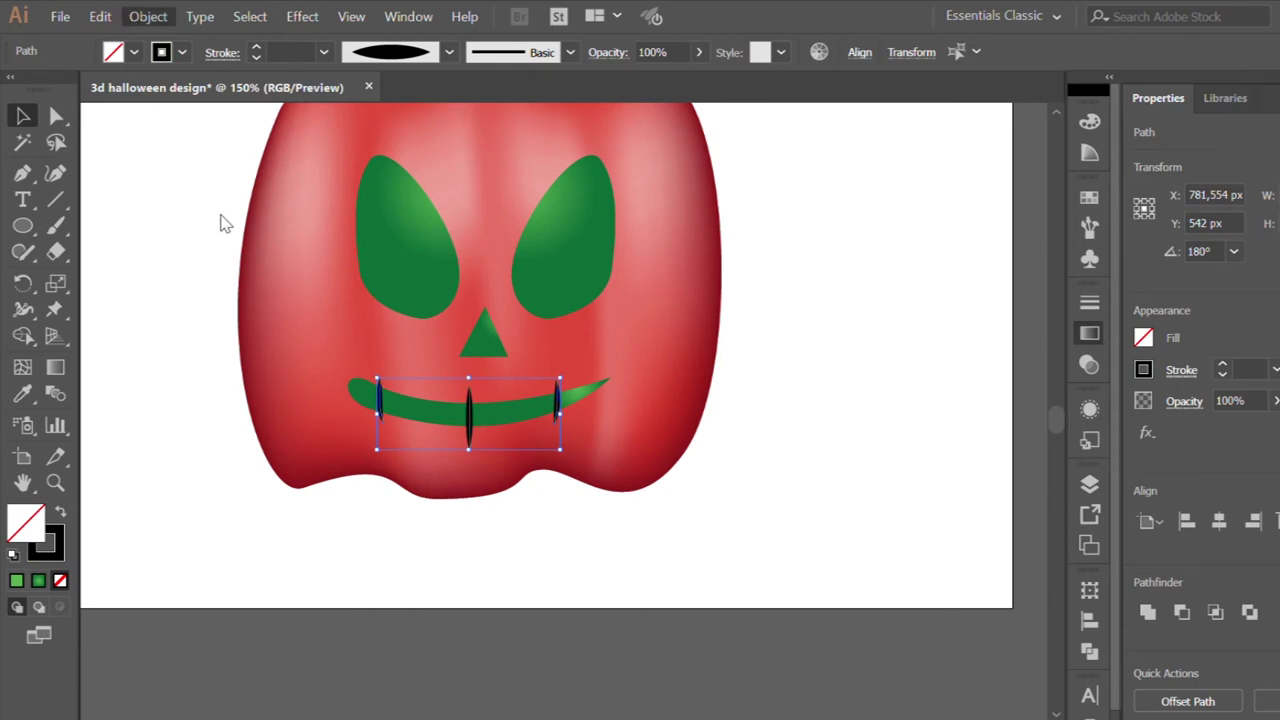
key("shift+x")
left_click(414, 408)
left_click(380, 405)
left_click(16, 580)
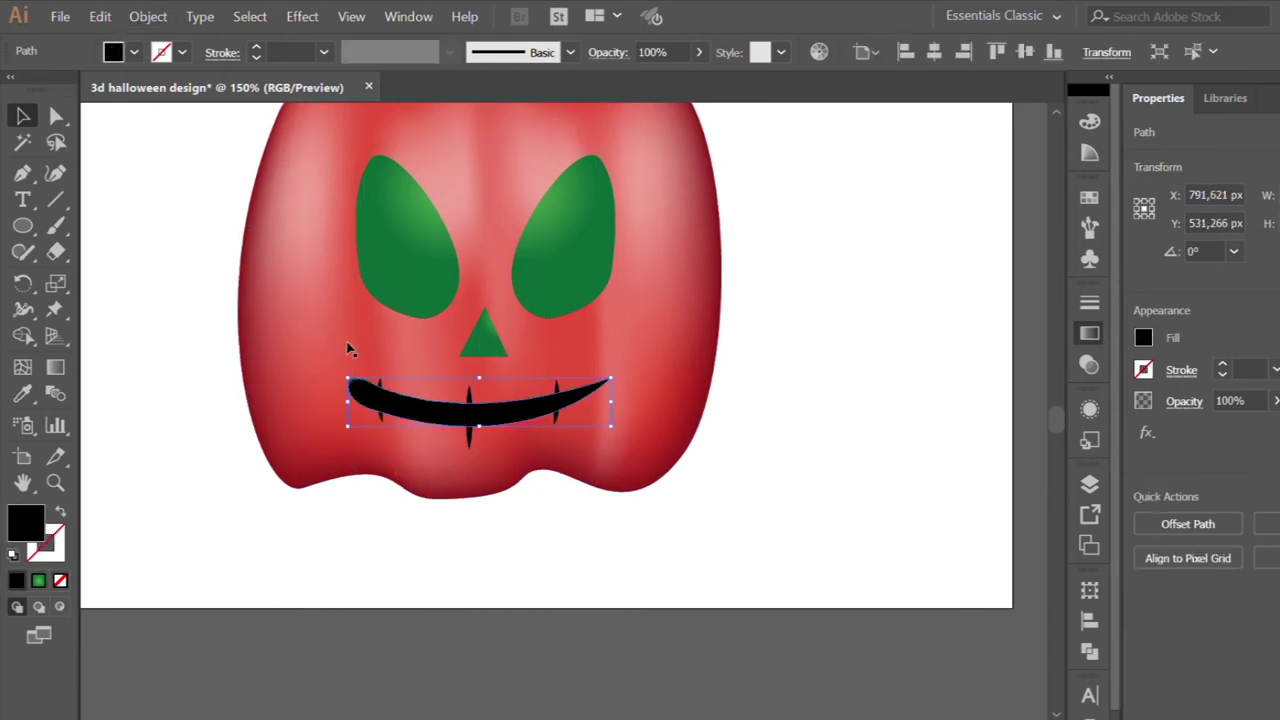
Unite the mouth and its three stitches into one shape with Pathfinder.
left_click(380, 405, "shift")
left_click(469, 415, "shift")
left_click(551, 418, "shift")
left_click(1140, 612)
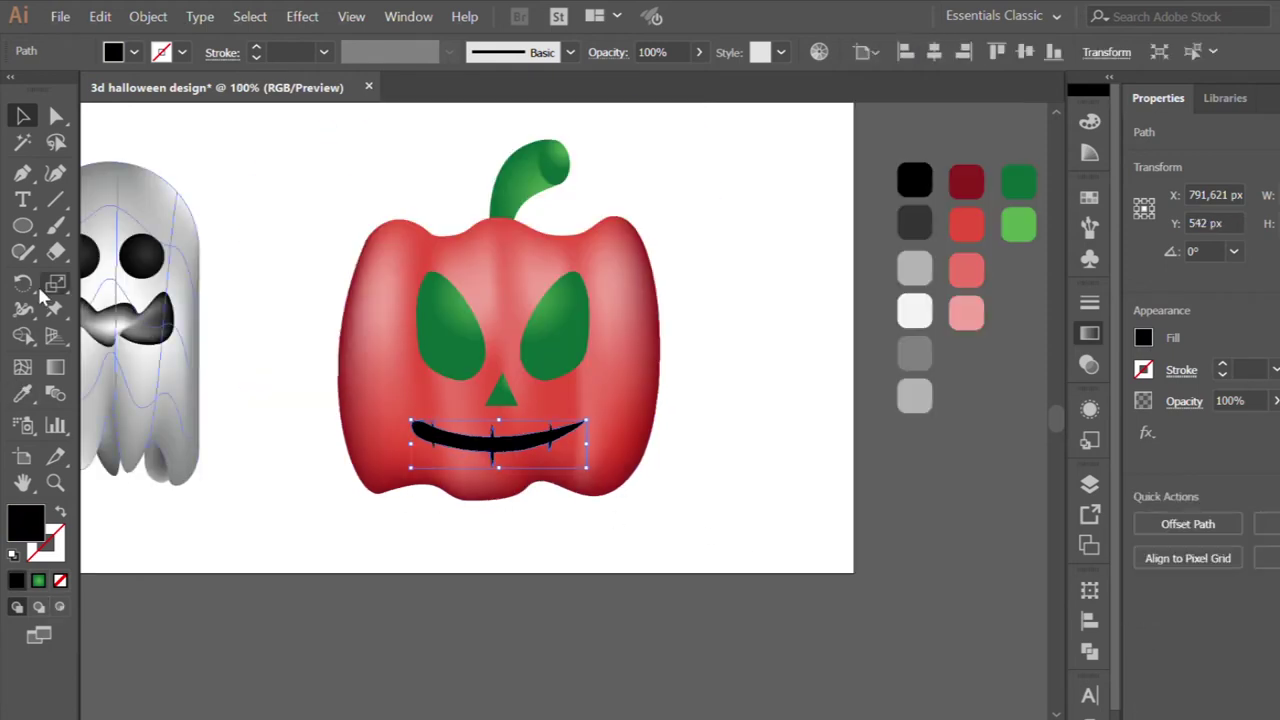
Eyedropper the dark red swatch onto the mouth, eyes and nose.
left_click(22, 393)
left_click(580, 443)
left_click(22, 115)
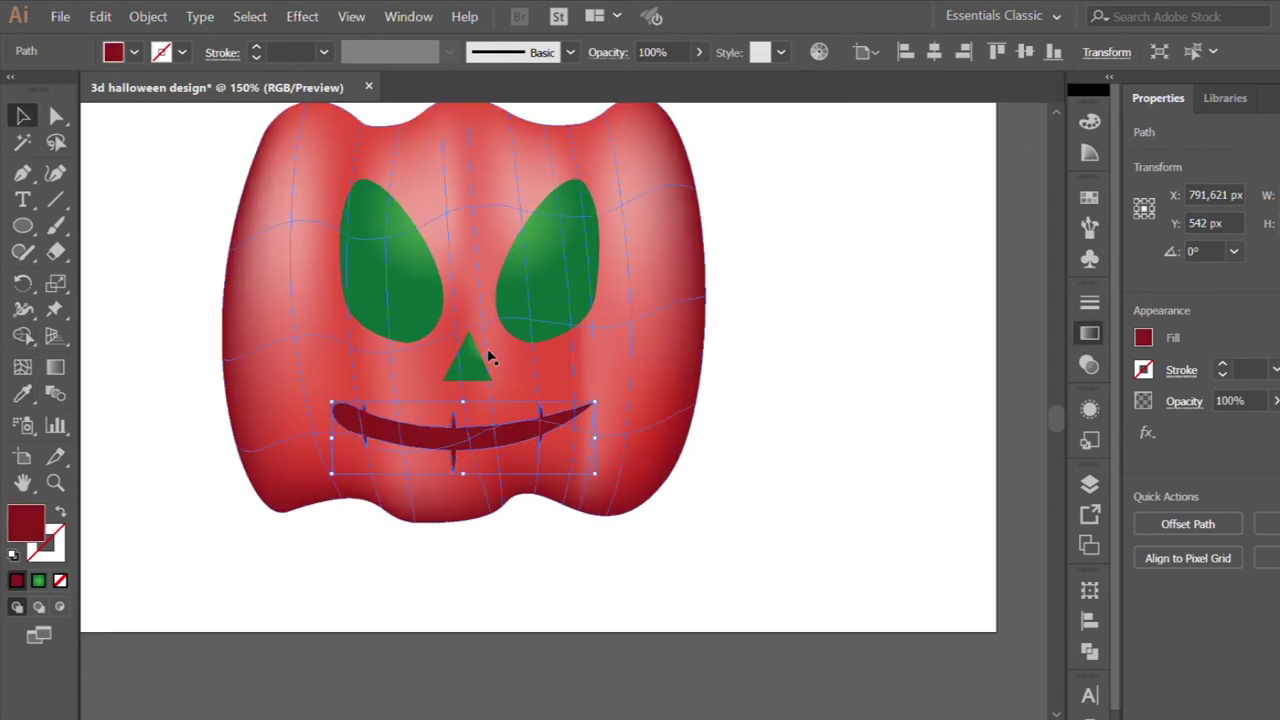
left_click(354, 283)
left_click(22, 393)
left_click(407, 428)
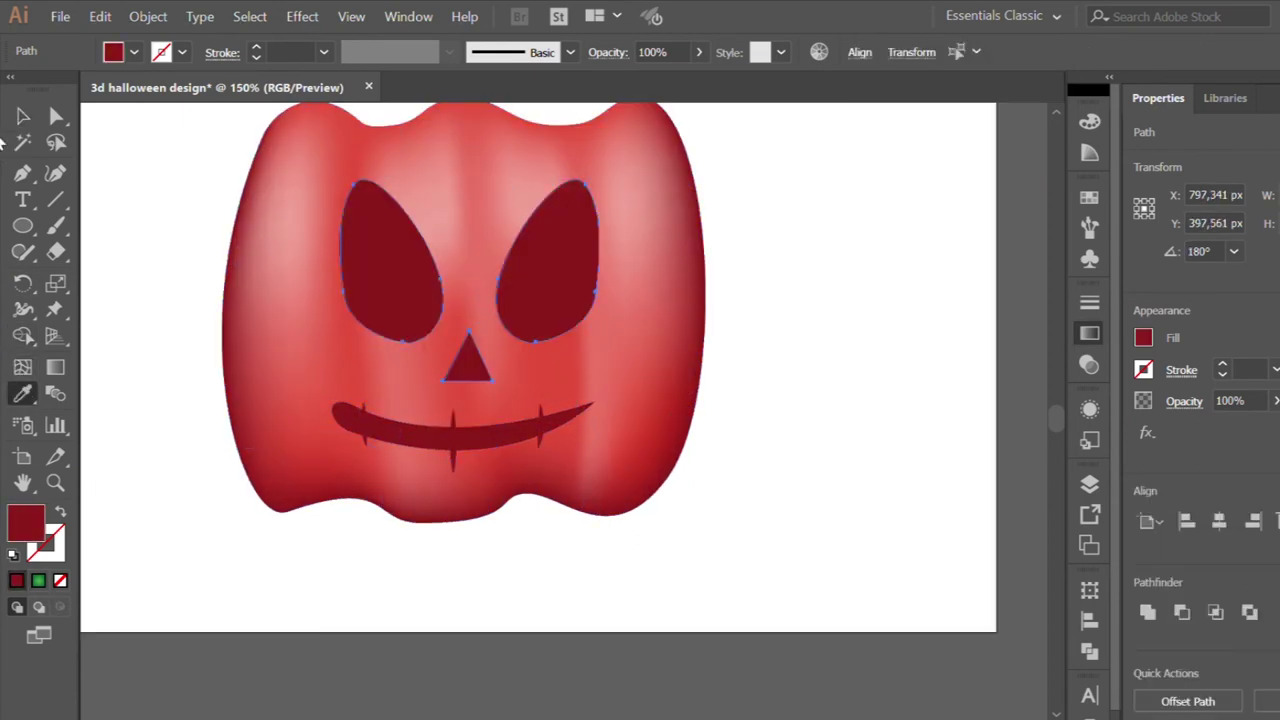
Add a glossy light highlight to the mouth.
left_click(22, 115)
left_click(460, 432)
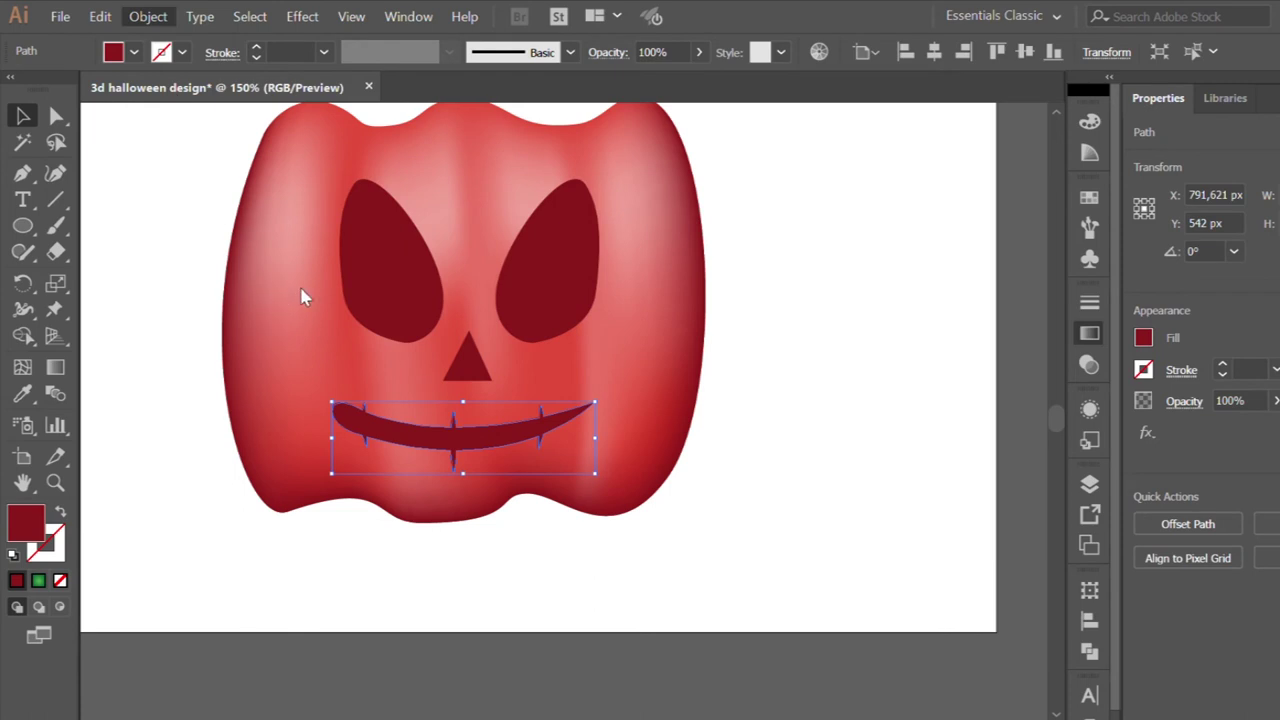
left_click(674, 569)
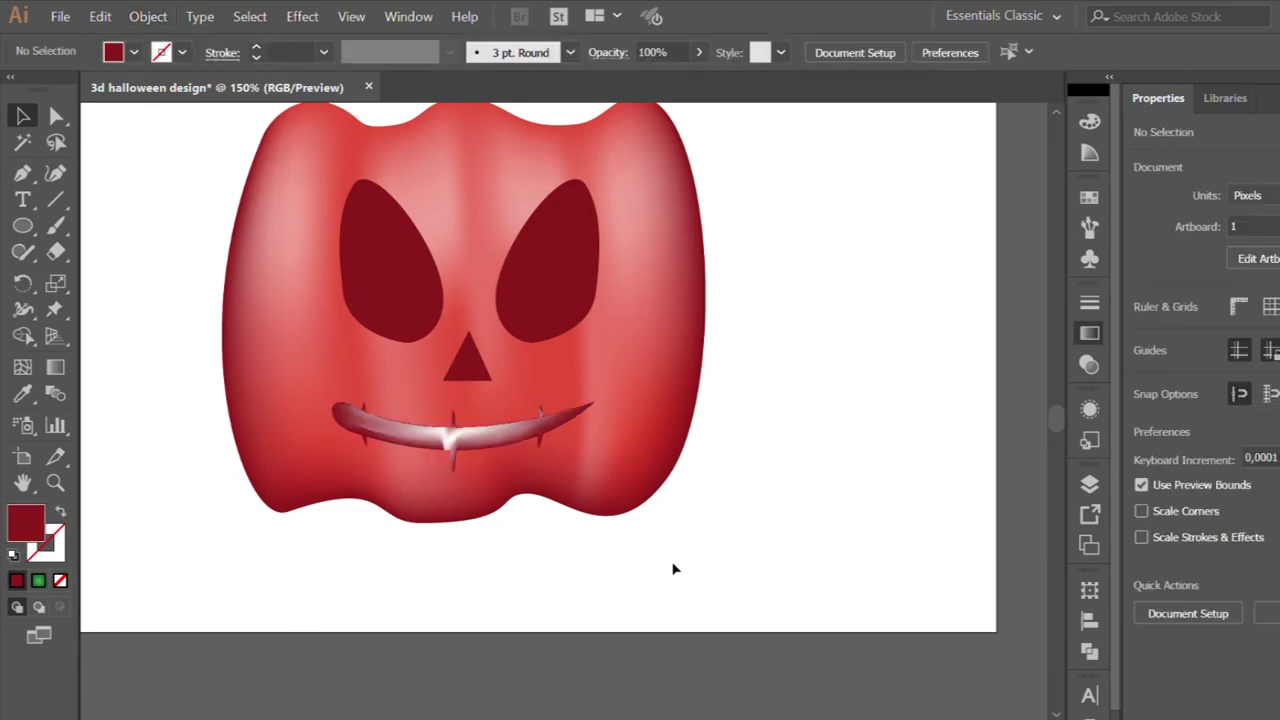
key("ctrl+minus")
key("ctrl+minus")
key("ctrl+plus")
Drag a mesh point to reshape the pumpkin's bottom edge down and right.
key("ctrl+plus")
key("a")
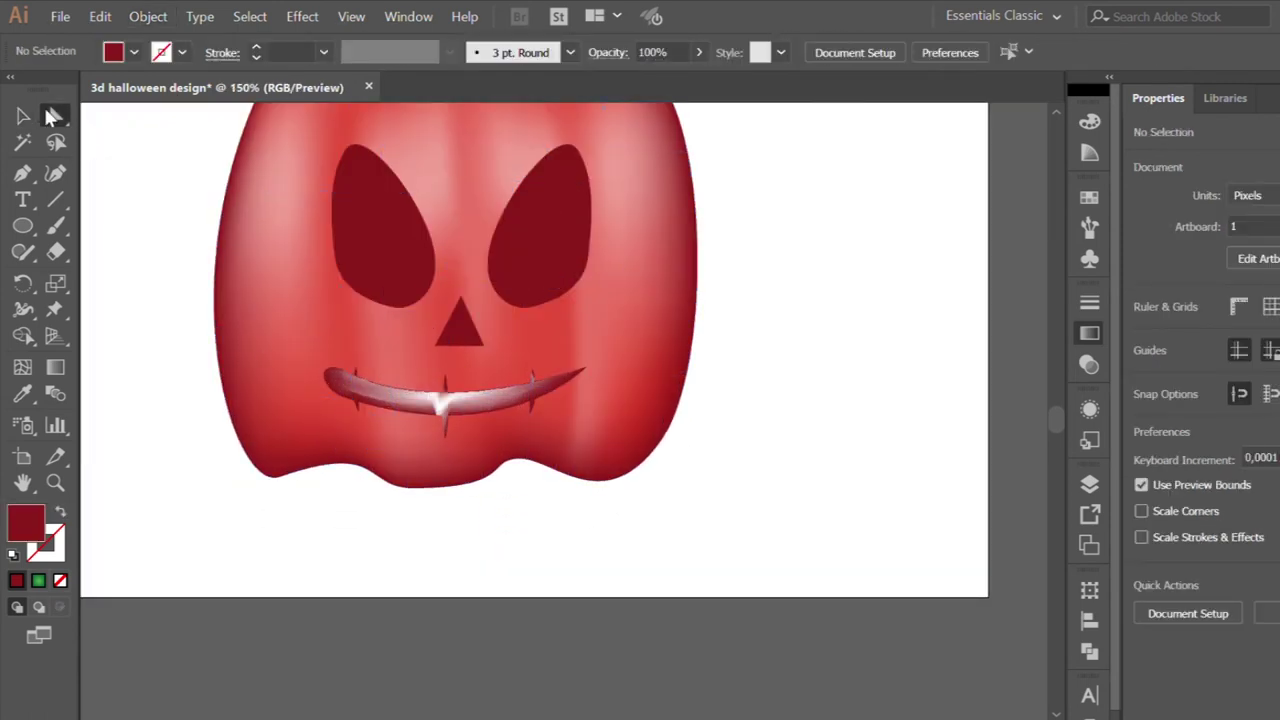
left_click(270, 478)
key("ctrl+plus")
key("ctrl+plus")
key("ctrl+plus")
left_click_drag(343, 455, 426, 506)
left_click(432, 521)
key("ctrl+1")
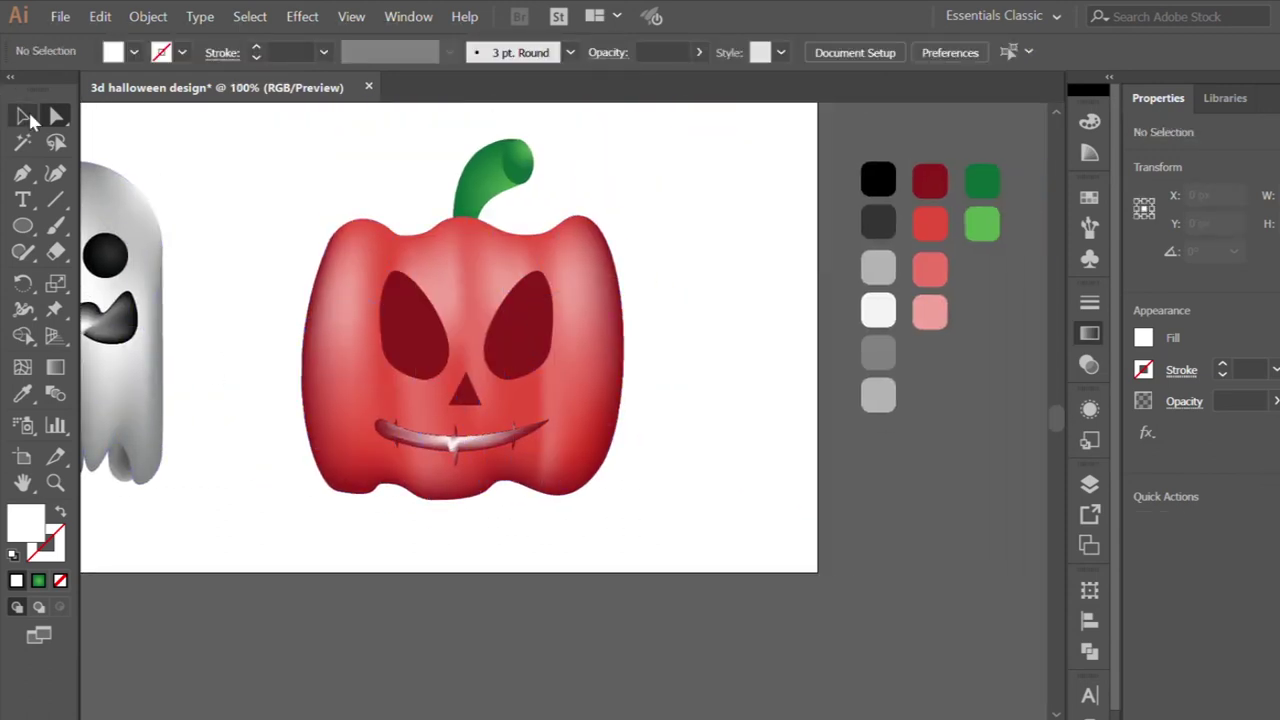
Copy the nose's dark-red radial gradient onto both eyes with the Eyedropper.
left_click(23, 116)
left_click(465, 392)
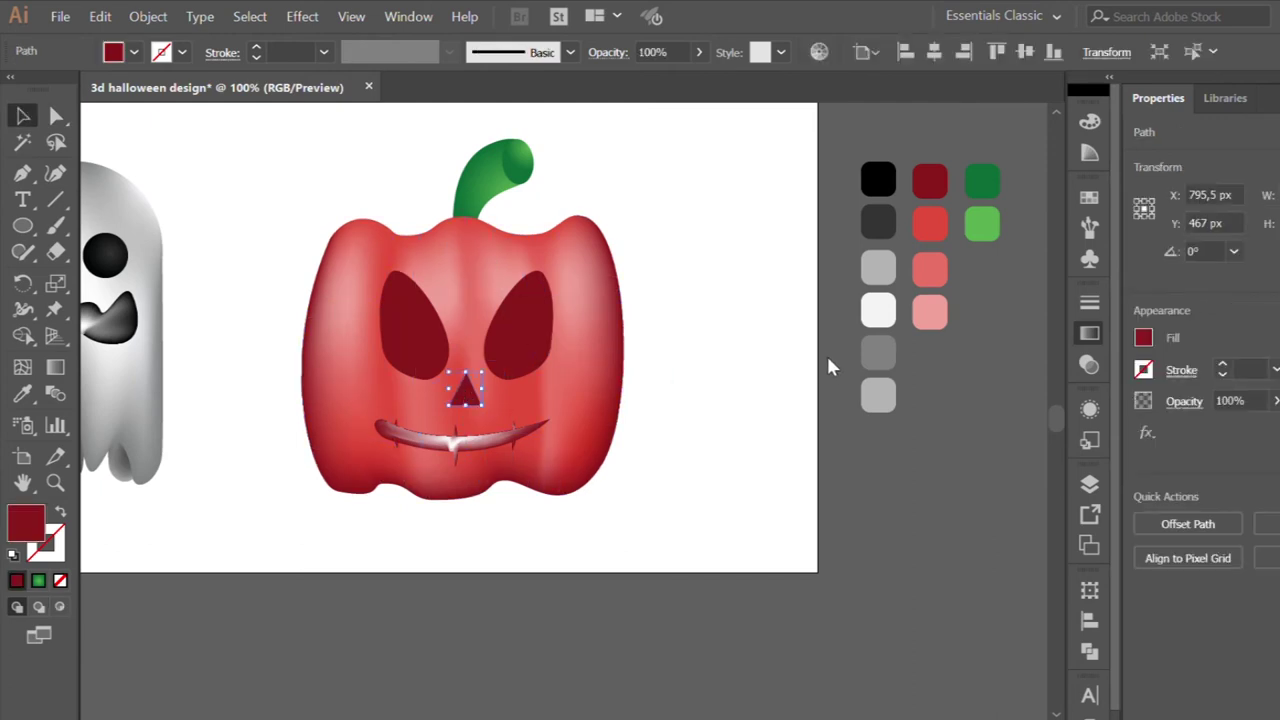
double_click(930, 224)
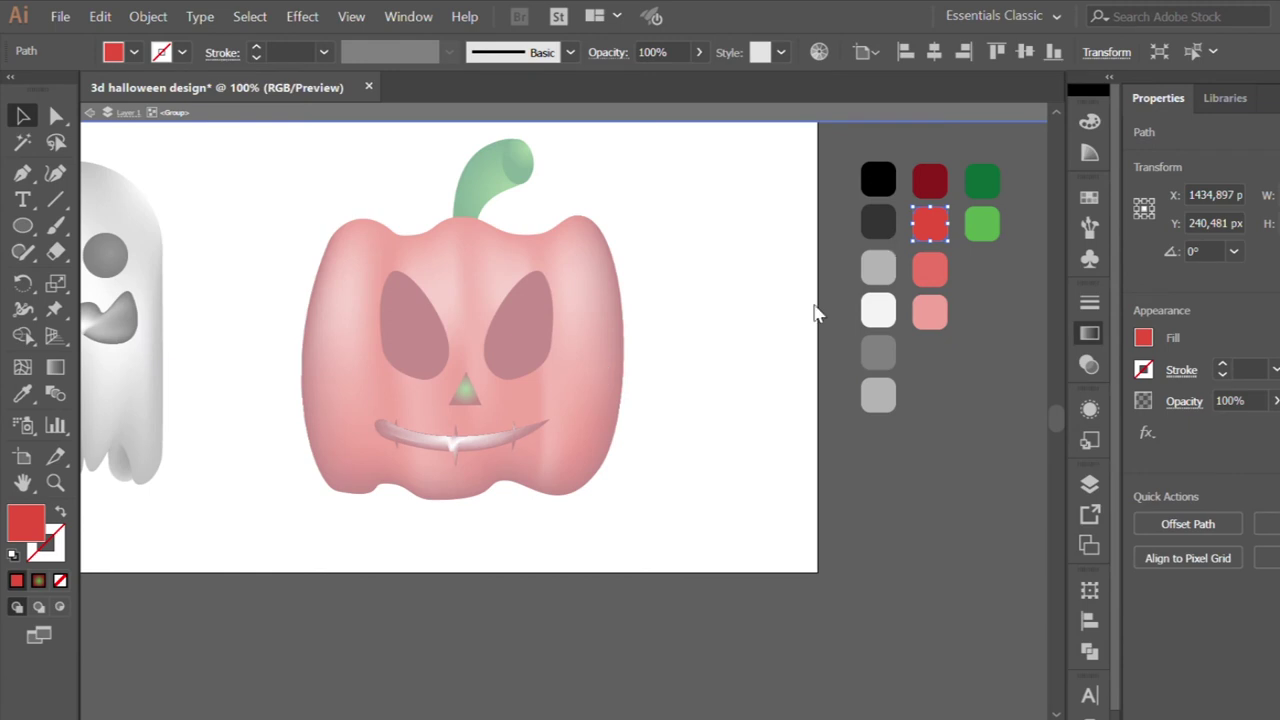
double_click(463, 391)
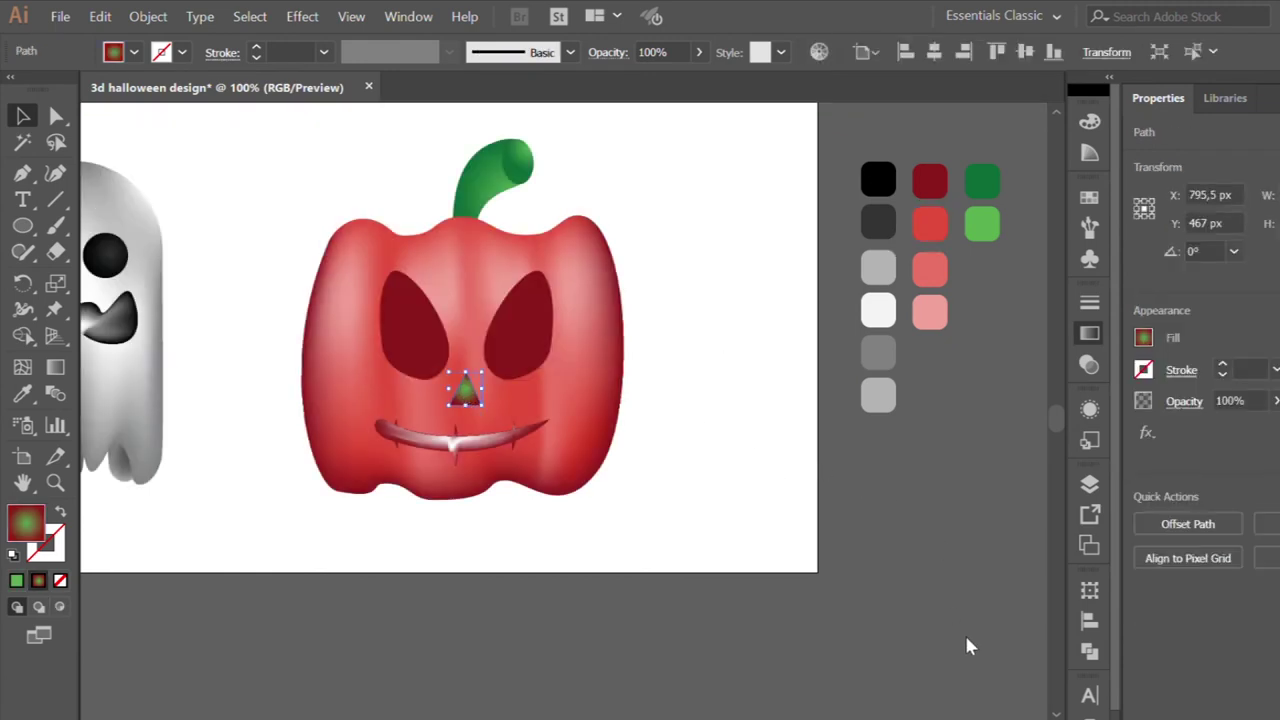
left_click(434, 323)
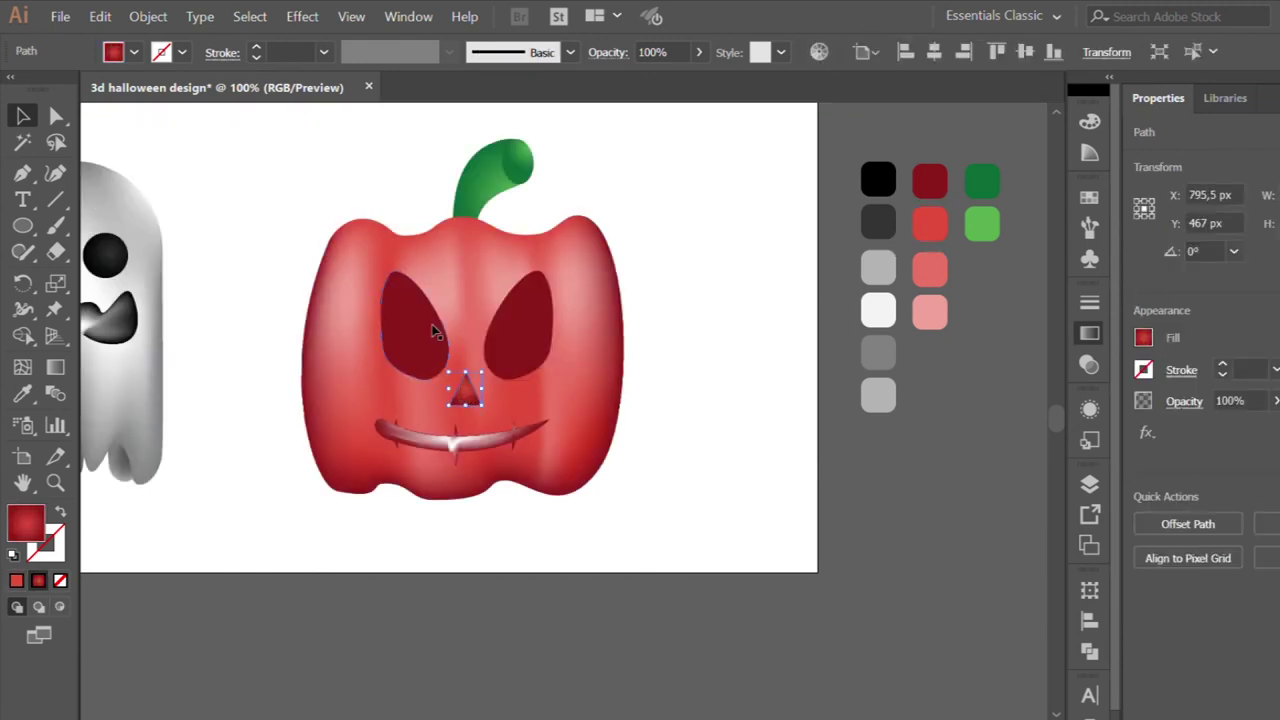
left_click(508, 348, "shift")
left_click(18, 391)
left_click(463, 392)
left_click(22, 116)
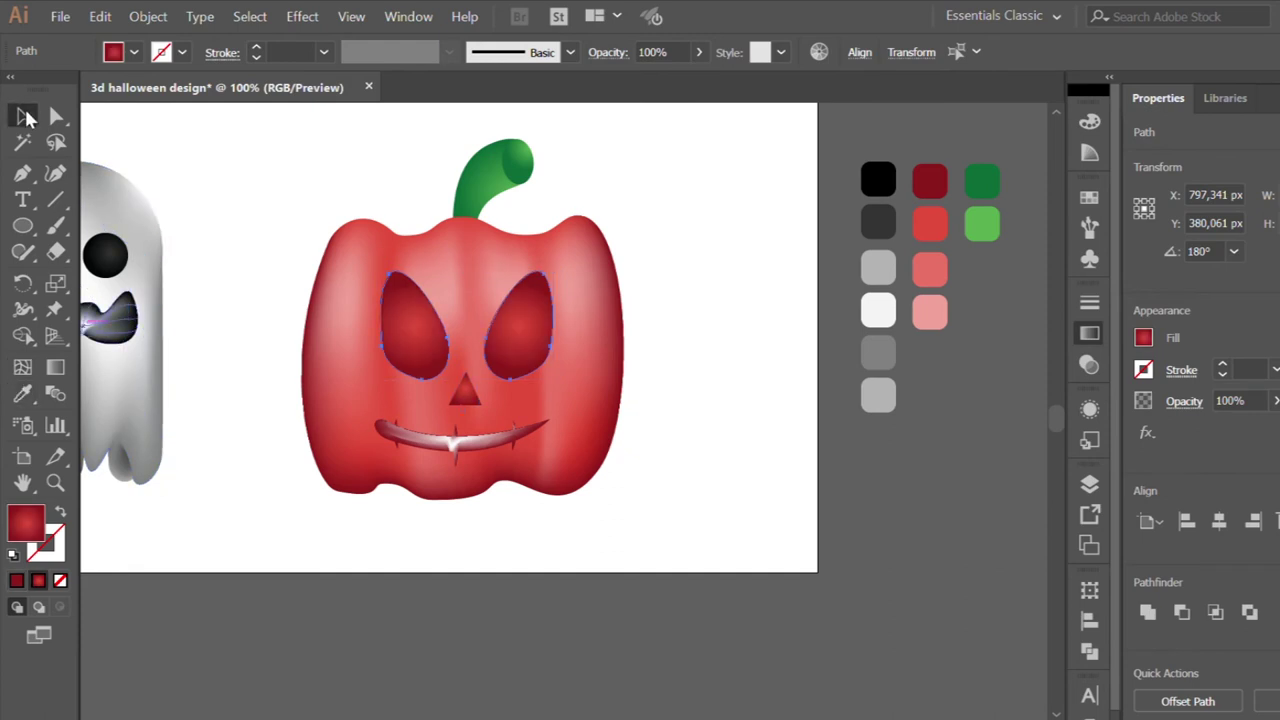
key("ctrl+shift+a")
Drag the nose's radial gradient centre down toward its base.
left_click(465, 395)
key("ctrl+plus")
left_click(55, 367)
key("ctrl+plus")
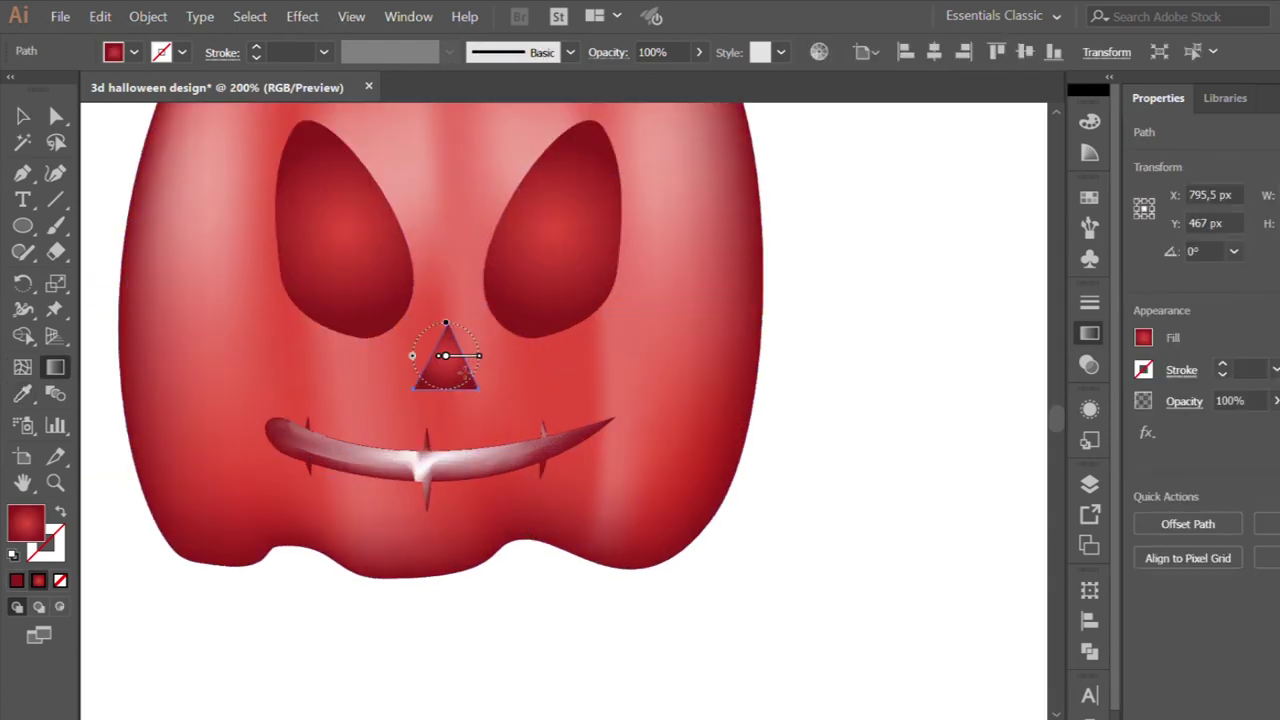
mouse_move(460, 356)
left_mouse_down()
mouse_move(462, 394)
mouse_move(510, 400)
left_mouse_up()
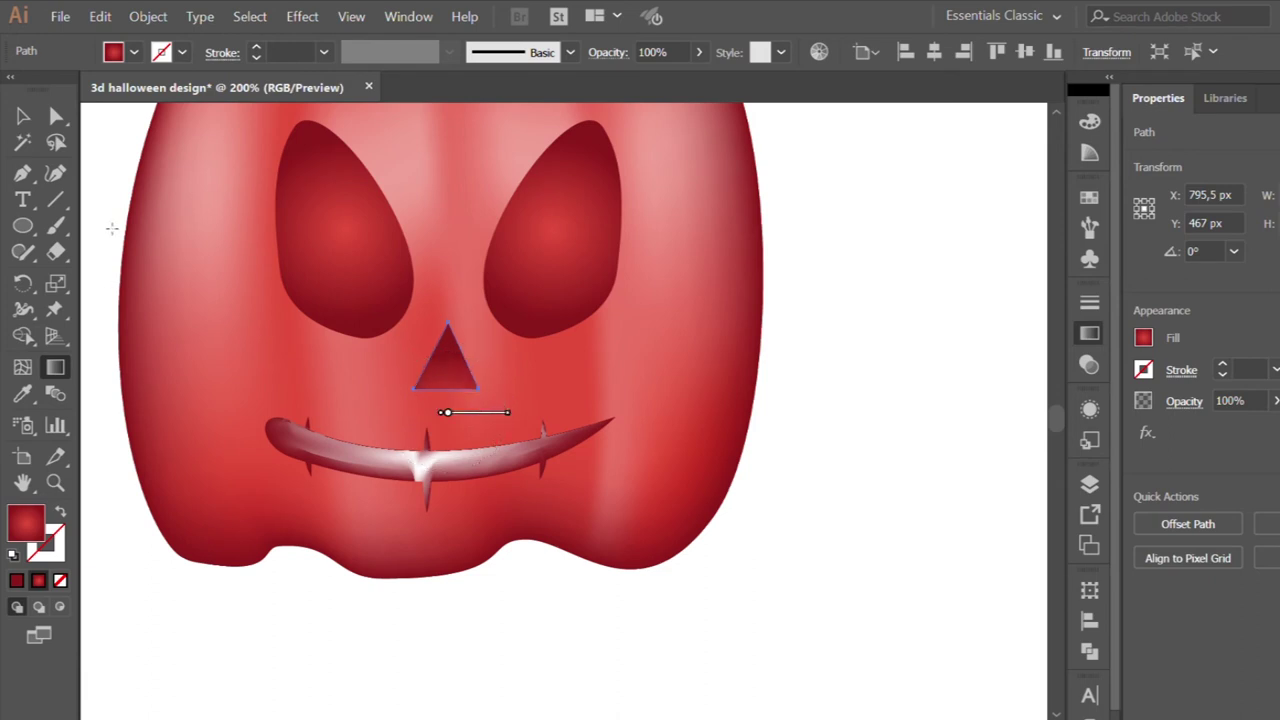
key("v")
key("ctrl+minus")
Select the pumpkin body.
key("ctrl+minus")
left_click(609, 449)
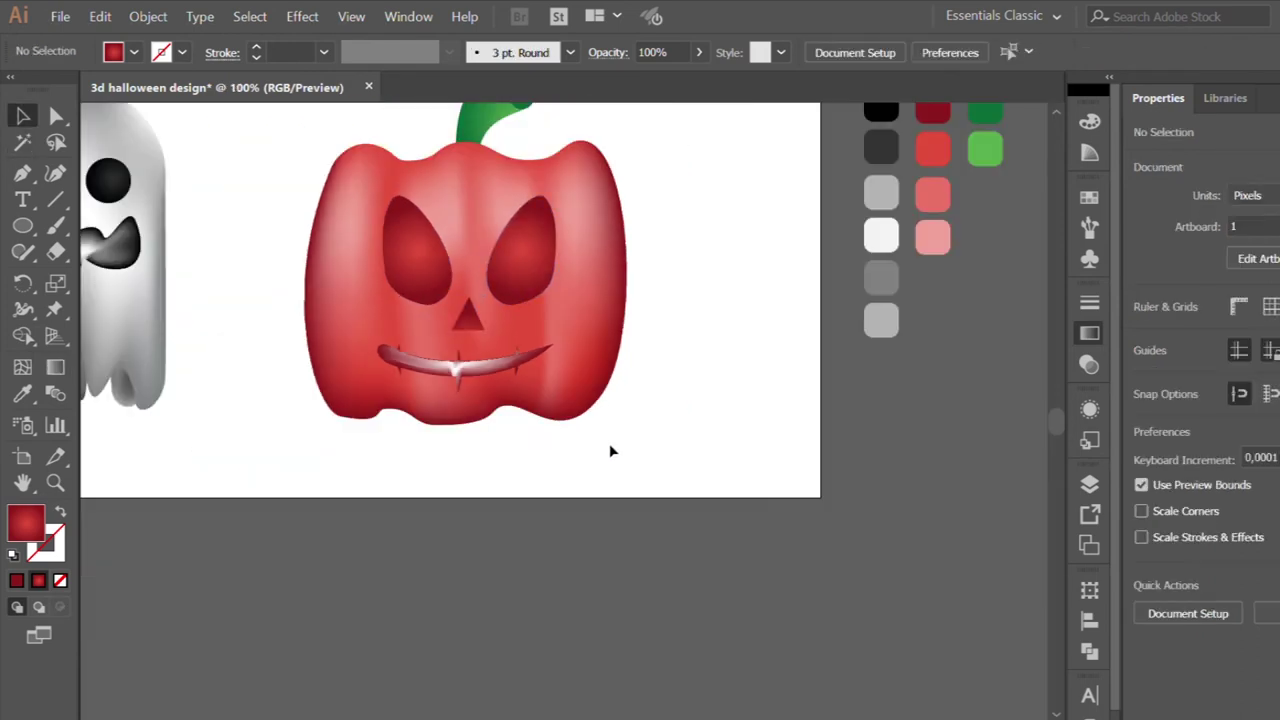
key("ctrl+minus")
key("ctrl+minus")
key("ctrl+plus")
left_click_drag(360, 150, 590, 365)
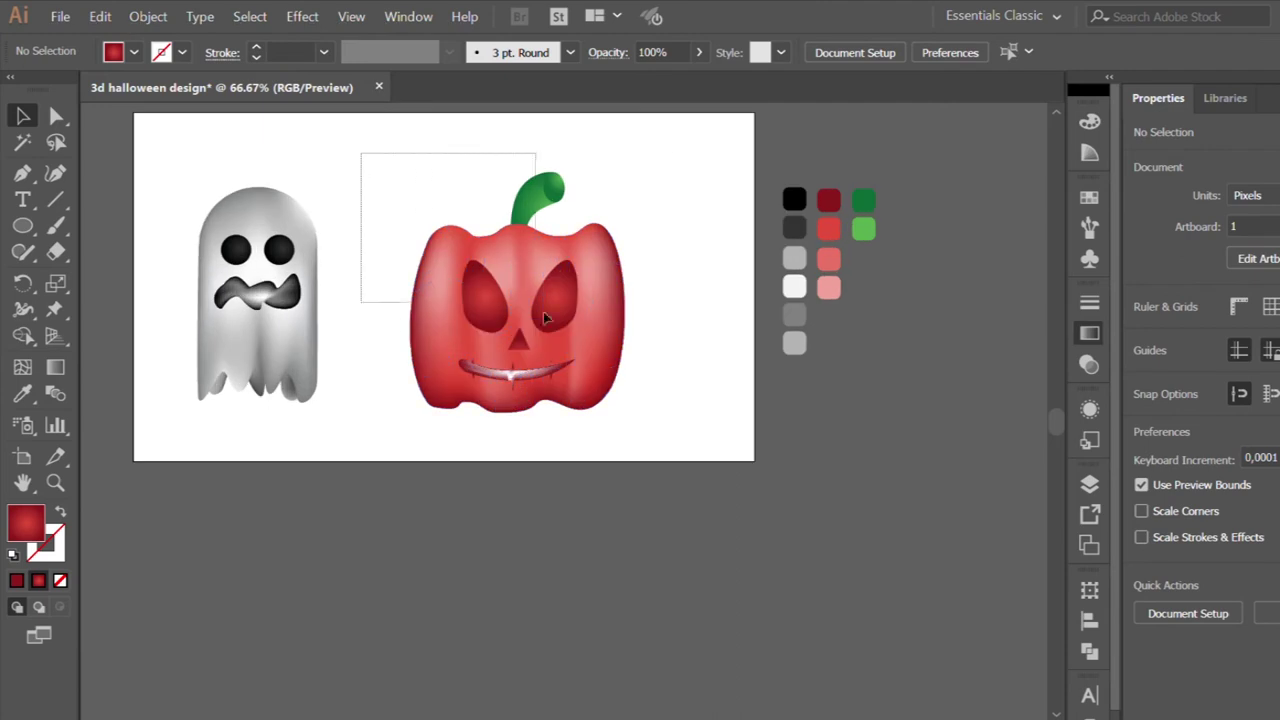
Place a grouped, slightly smaller copy of the pumpkin and stem to the right.
key("ctrl+shift+a")
left_click(540, 192, "shift")
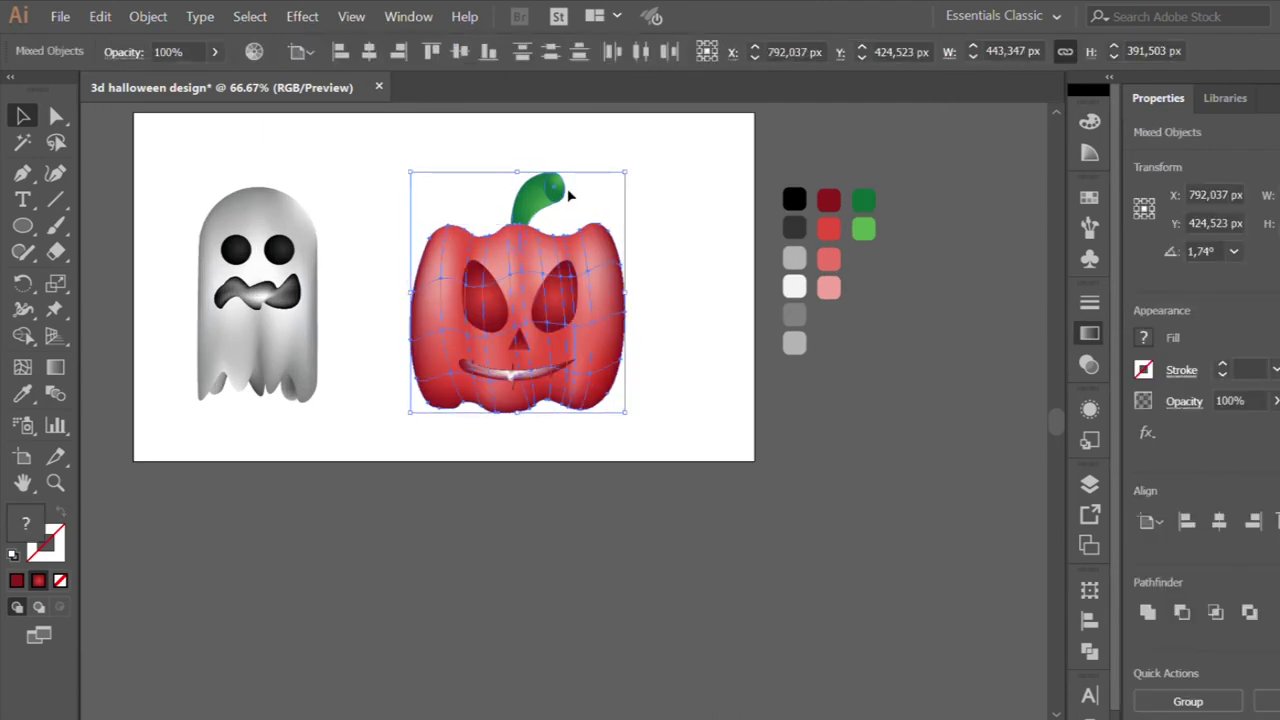
left_click_drag(537, 203, 727, 203)
key("ctrl+g")
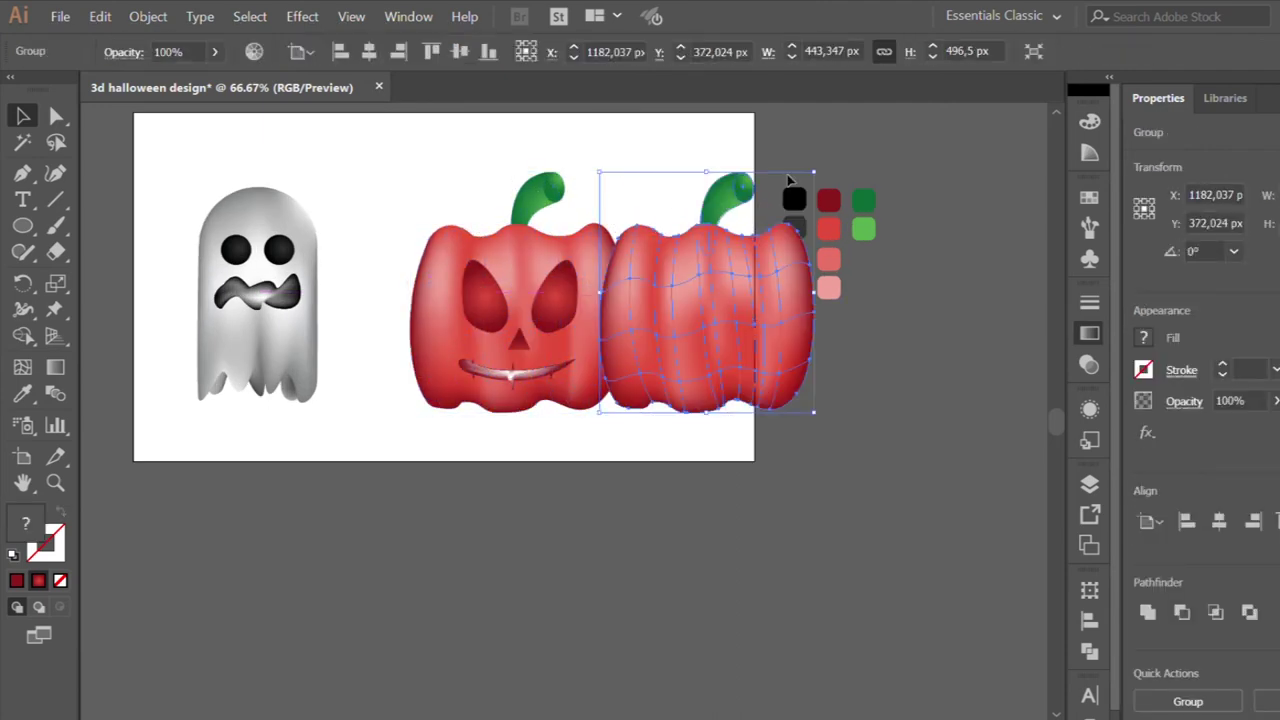
left_click_drag(814, 411, 780, 375)
left_click_drag(720, 306, 700, 360)
Scale the original jack-o'-lantern down and move it beside the ghost.
left_click_drag(349, 186, 586, 423)
left_click_drag(625, 172, 522, 288)
left_click(557, 337)
mouse_move(482, 362)
left_mouse_down()
mouse_move(392, 360)
mouse_move(443, 355)
left_mouse_up()
left_click(518, 376)
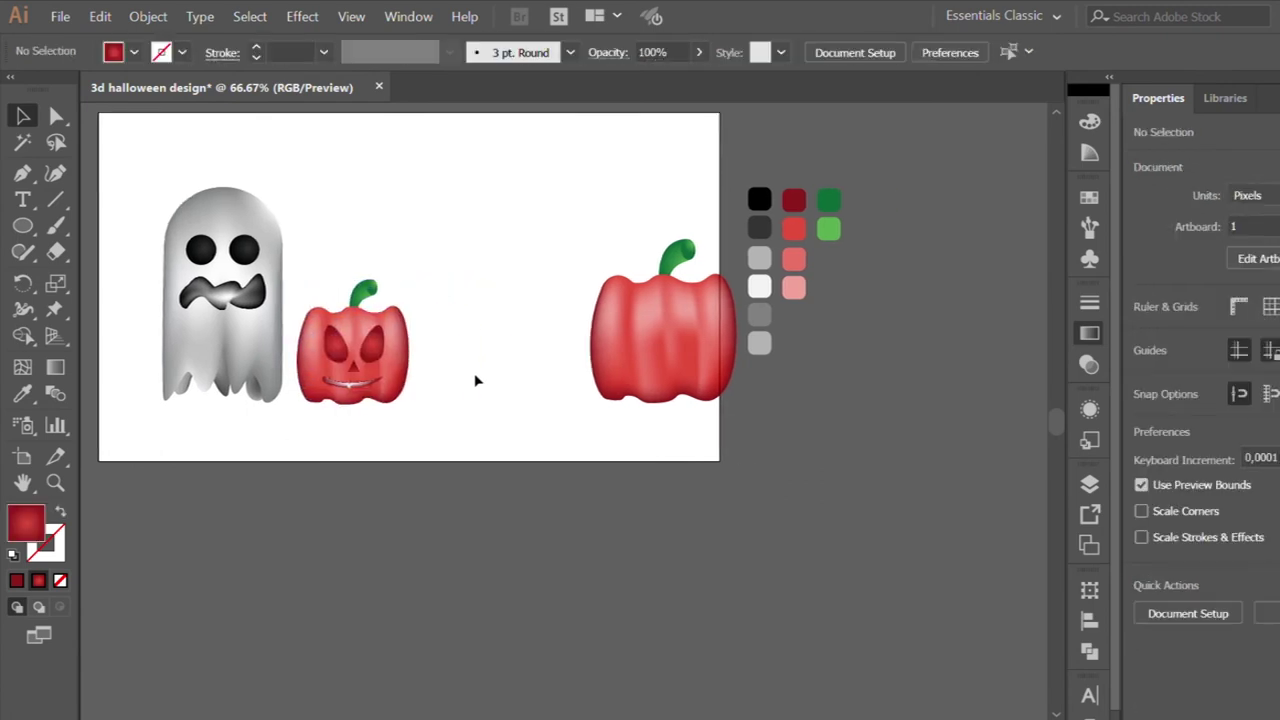
scroll(497, 374, "up", 4)
scroll(260, 300, "up", 2)
Isolate the ghost's mouth mesh and colour a central mesh point black.
double_click(289, 289)
scroll(289, 289, "up", 1)
left_click(55, 115)
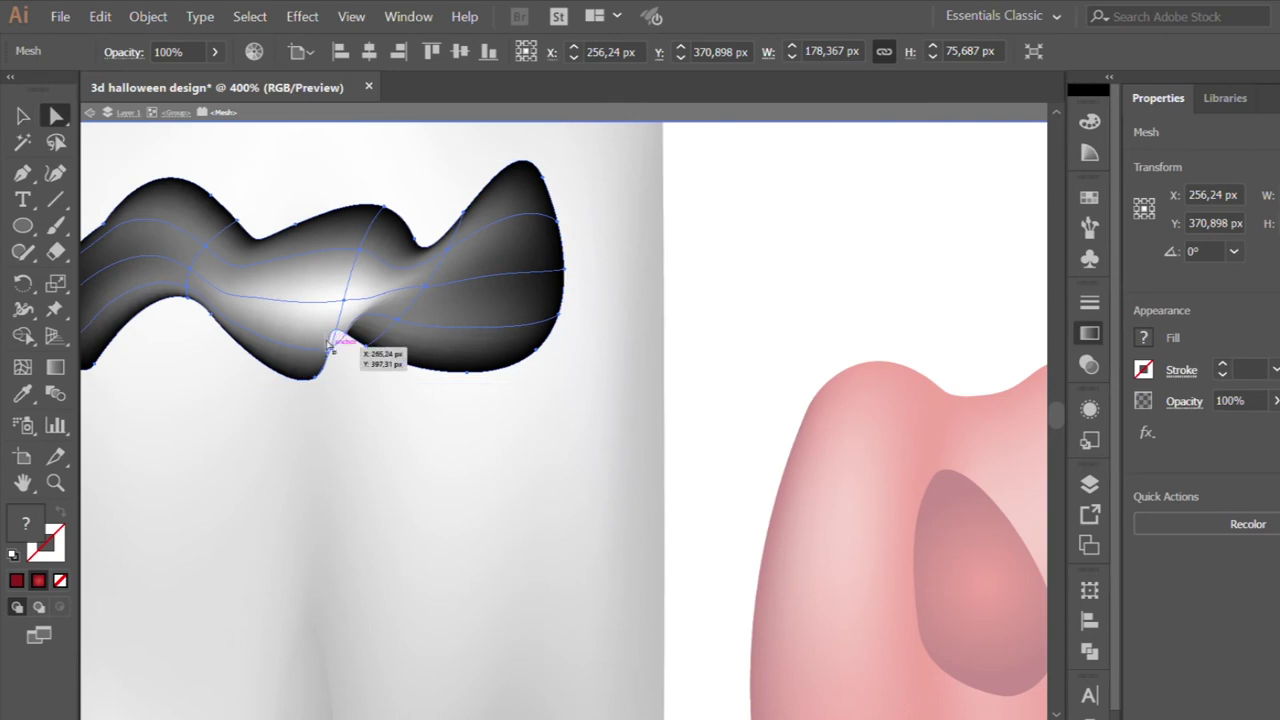
left_click(336, 338)
key("i")
scroll(549, 306, "down", 3)
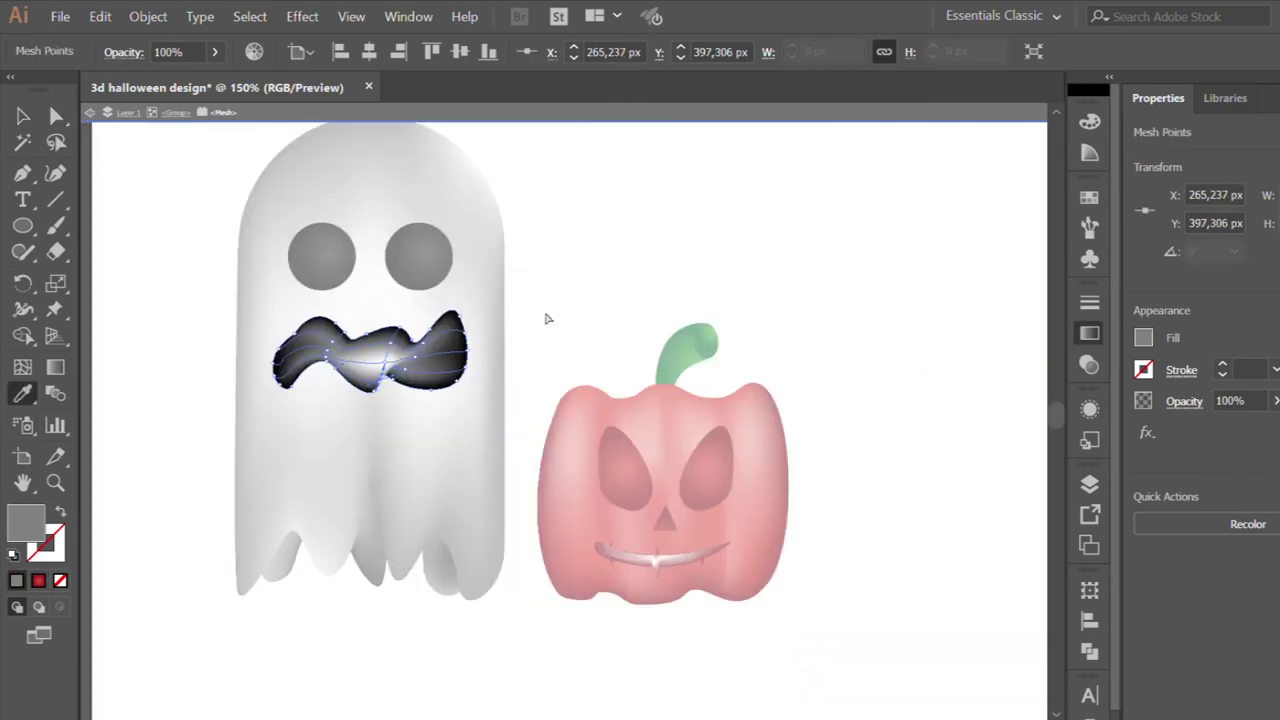
scroll(565, 336, "up", 1)
left_click(611, 150)
Move a mesh point toward the mouth's lower notch and select other mouth mesh points.
scroll(570, 300, "left", 5)
scroll(570, 300, "left", 5)
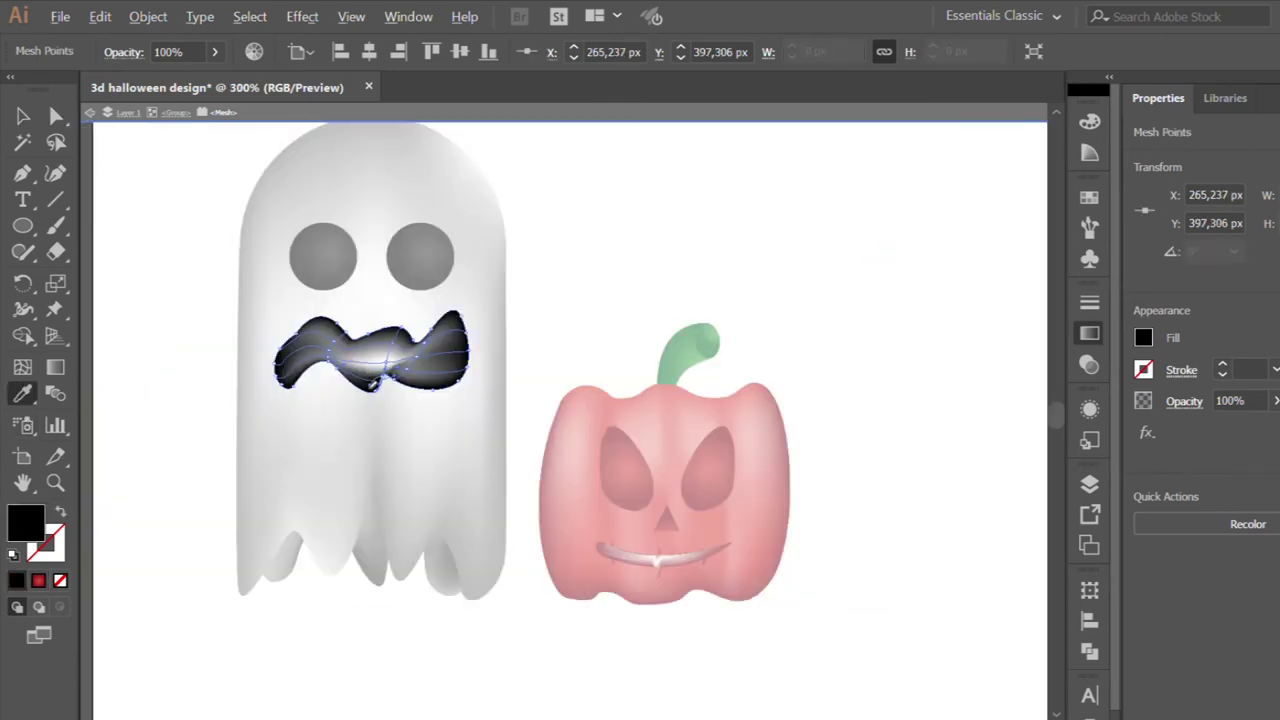
scroll(400, 340, "up", 2)
scroll(400, 330, "up", 1)
left_click(55, 115)
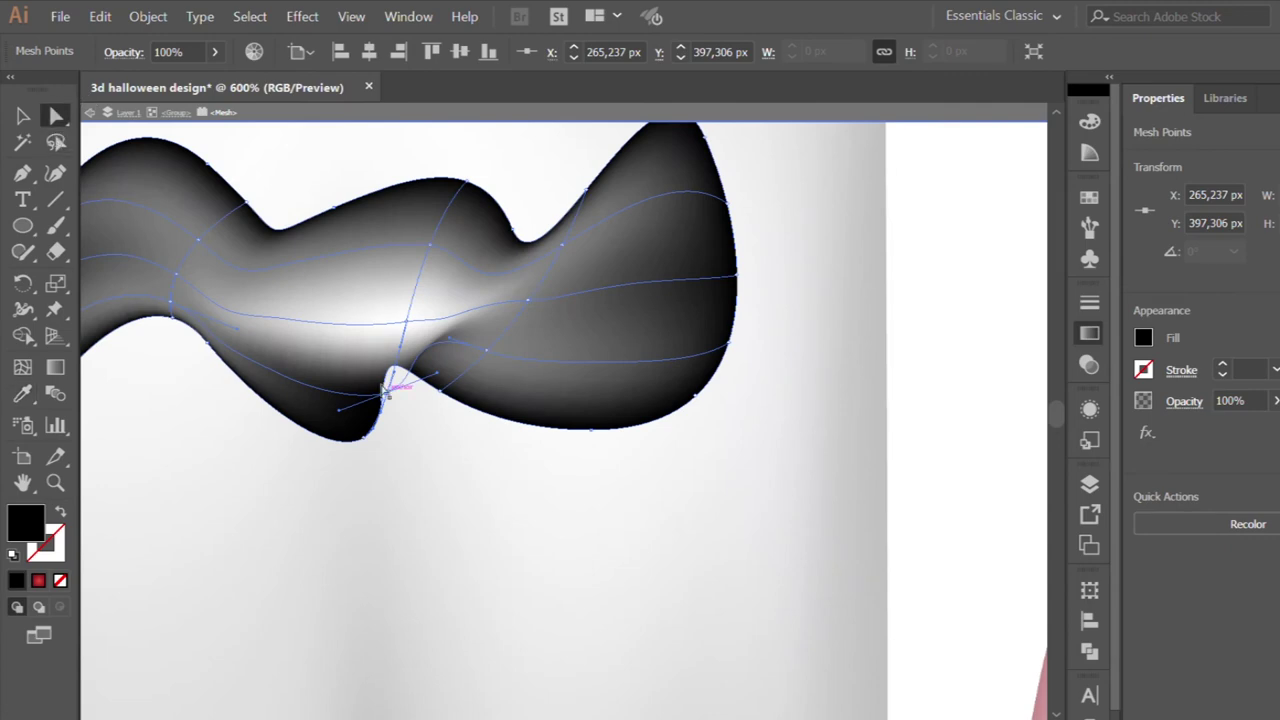
mouse_move(385, 393)
left_mouse_down()
mouse_move(414, 364)
mouse_move(483, 365)
left_mouse_up()
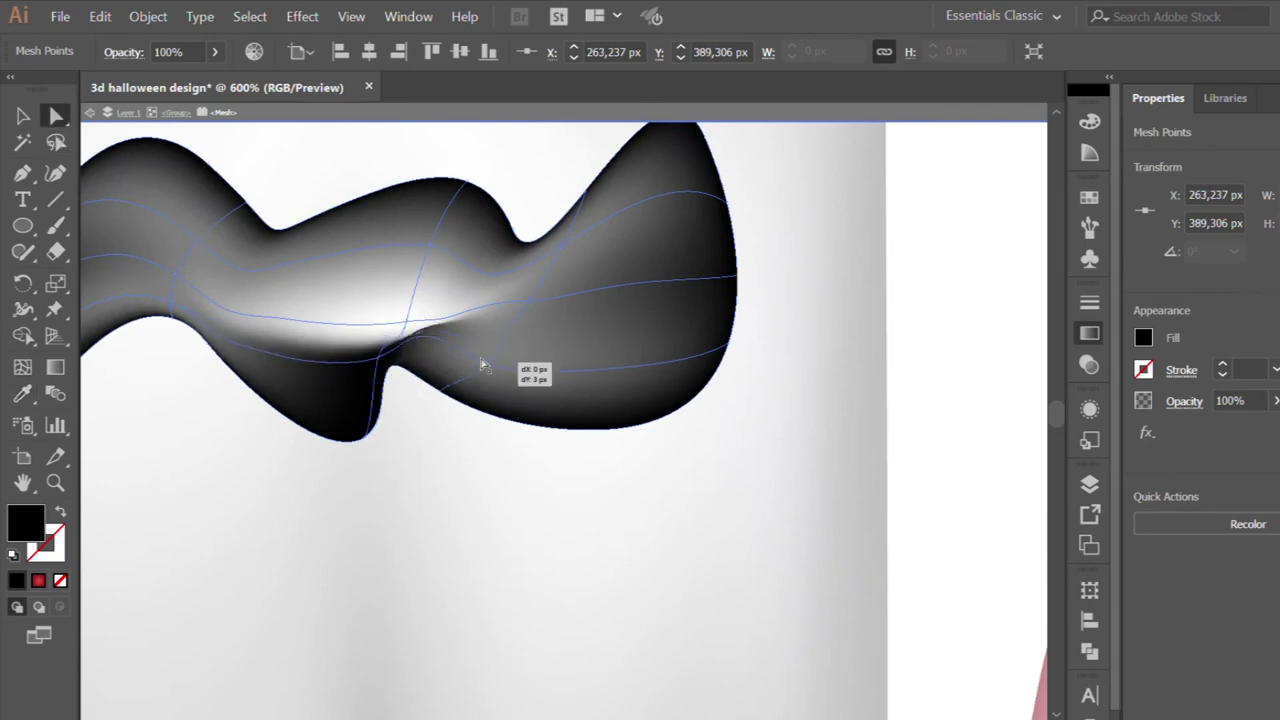
left_click(250, 360)
left_click(320, 368)
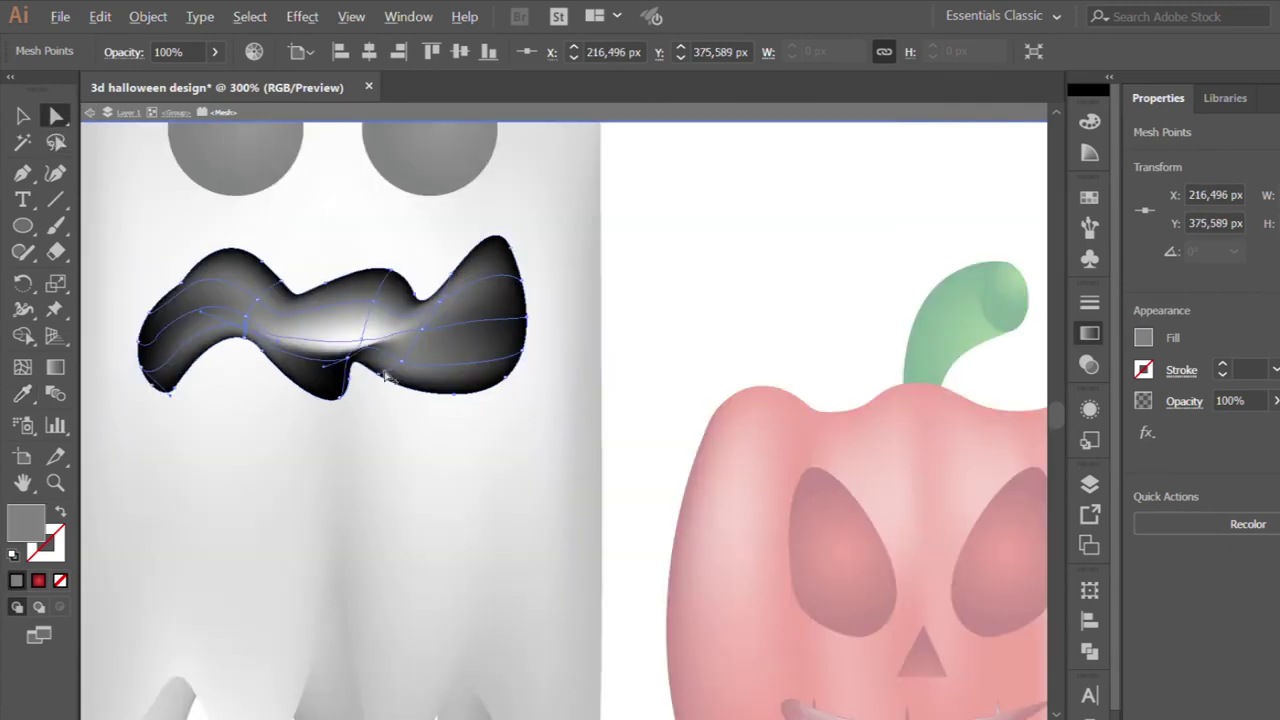
scroll(355, 370, "down", 3)
left_click(370, 341)
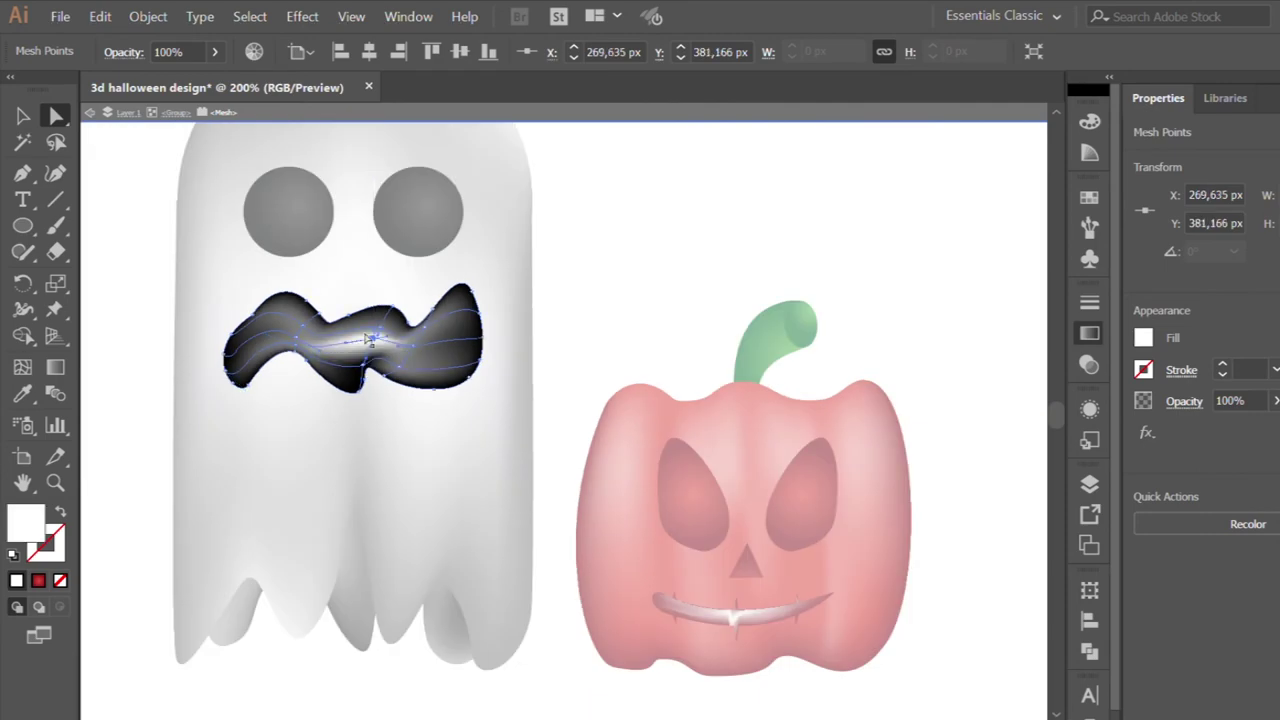
Exit isolation and move the faceless pumpkin to the top of the artboard.
left_click(18, 114)
double_click(114, 186)
scroll(529, 400, "down", 2)
scroll(529, 400, "down", 1)
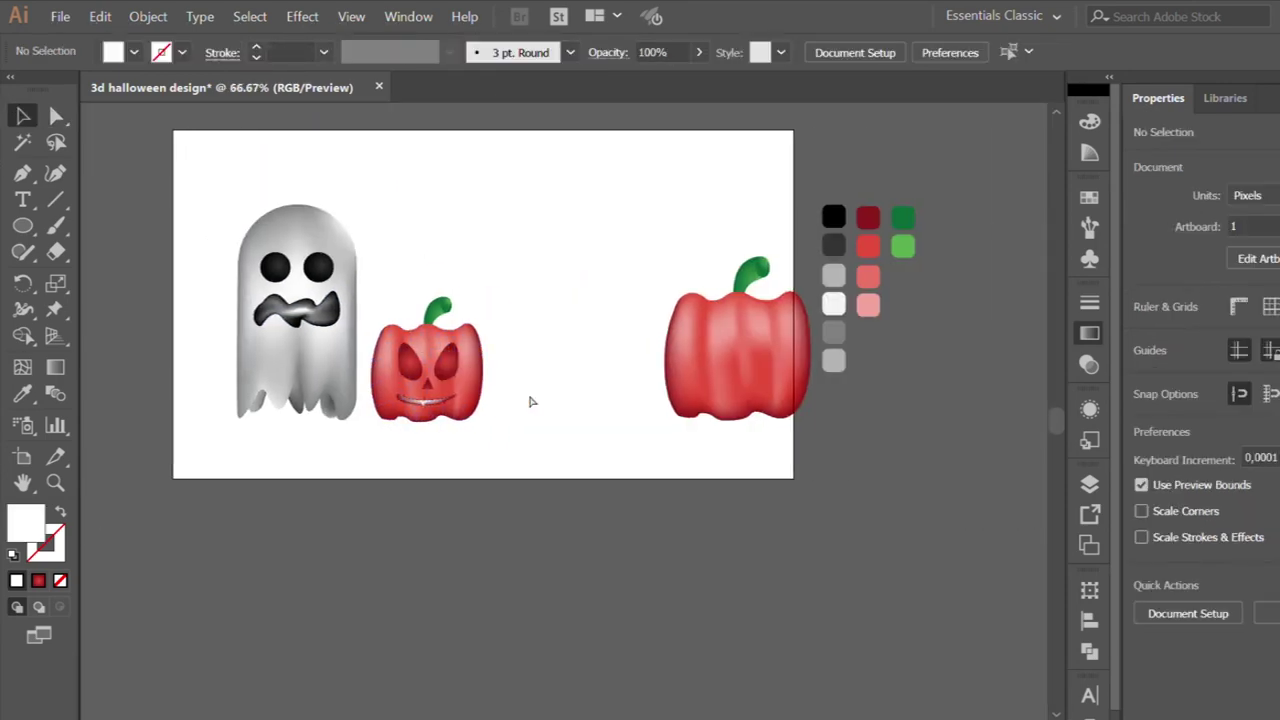
left_click_drag(674, 337, 432, 175)
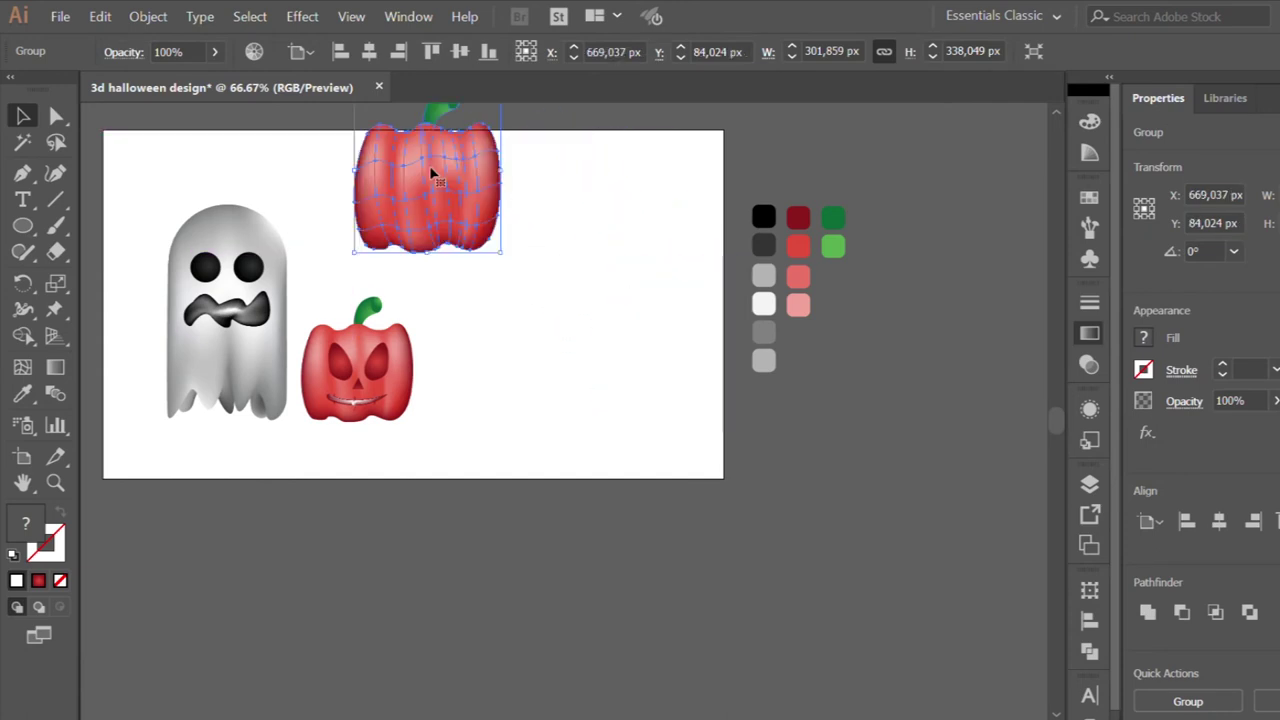
Write enlarged HALLO text beside the jack-o'-lantern with a second line reading WEEN.
left_click(527, 320)
key("t")
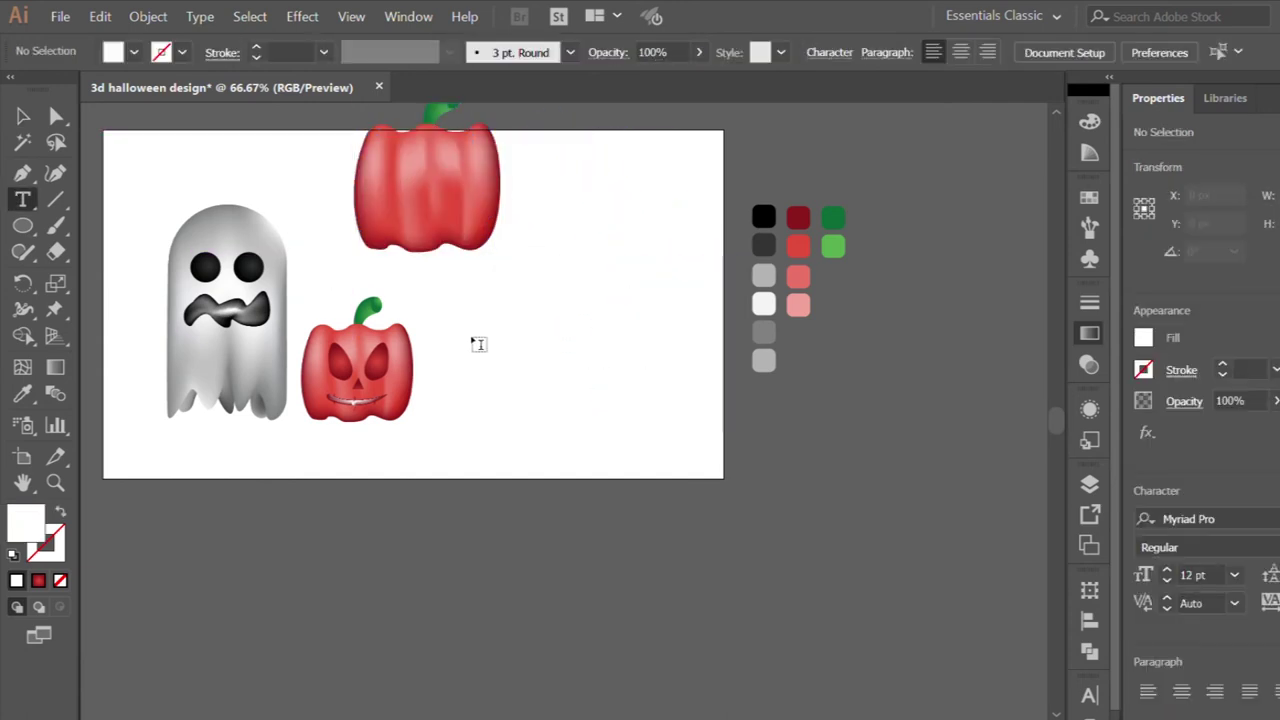
left_click(495, 341)
key("Escape")
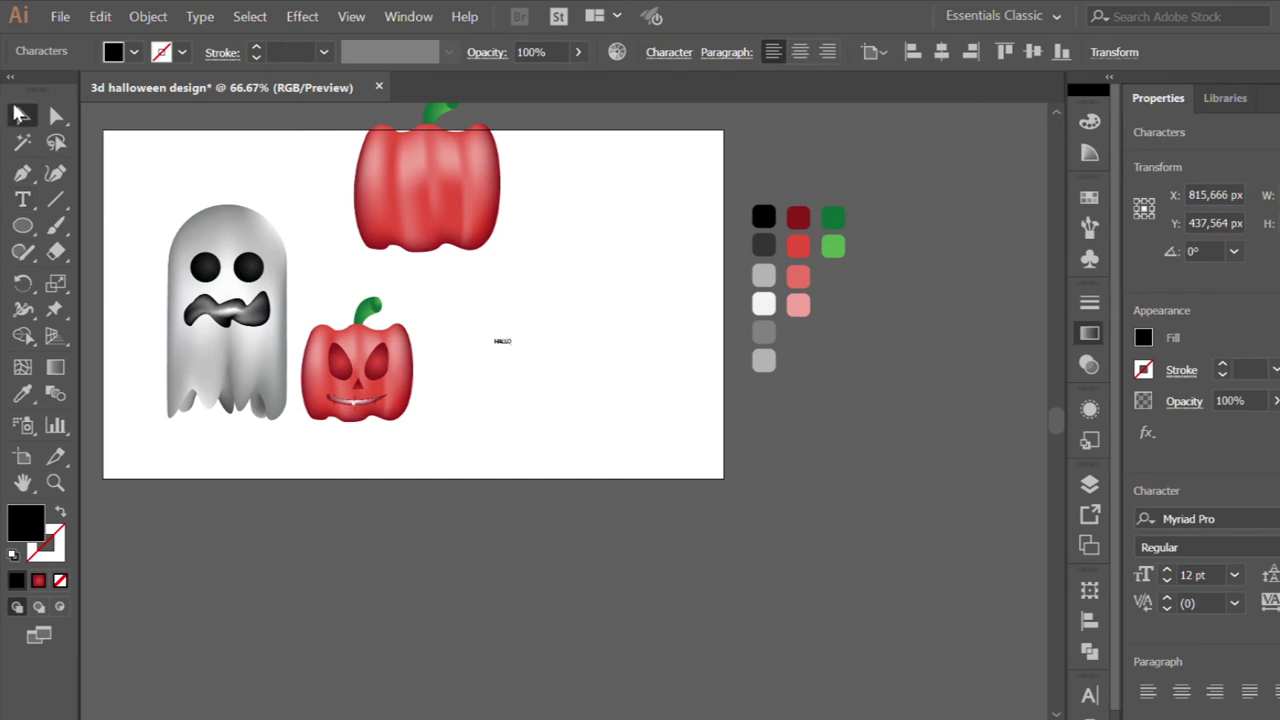
mouse_move(512, 346)
left_mouse_down()
mouse_move(594, 414)
mouse_move(600, 350)
mouse_move(600, 410)
left_mouse_up()
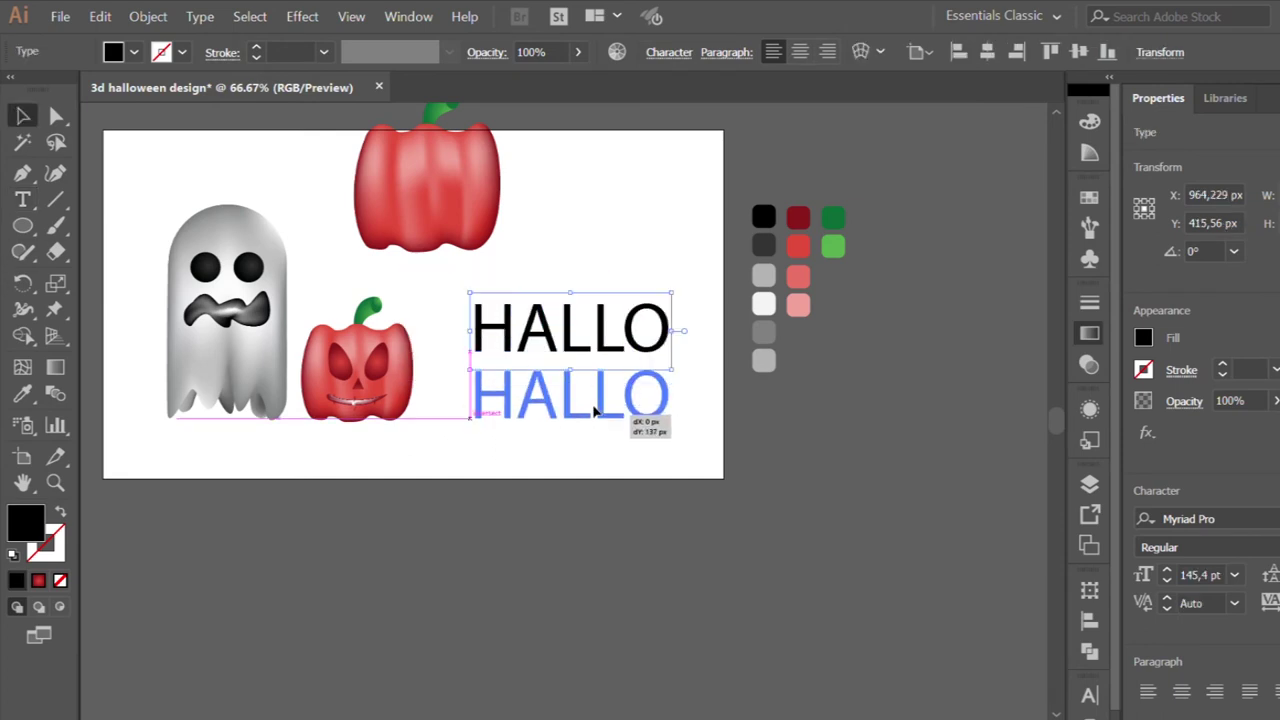
double_click(600, 410)
type("WEEN")
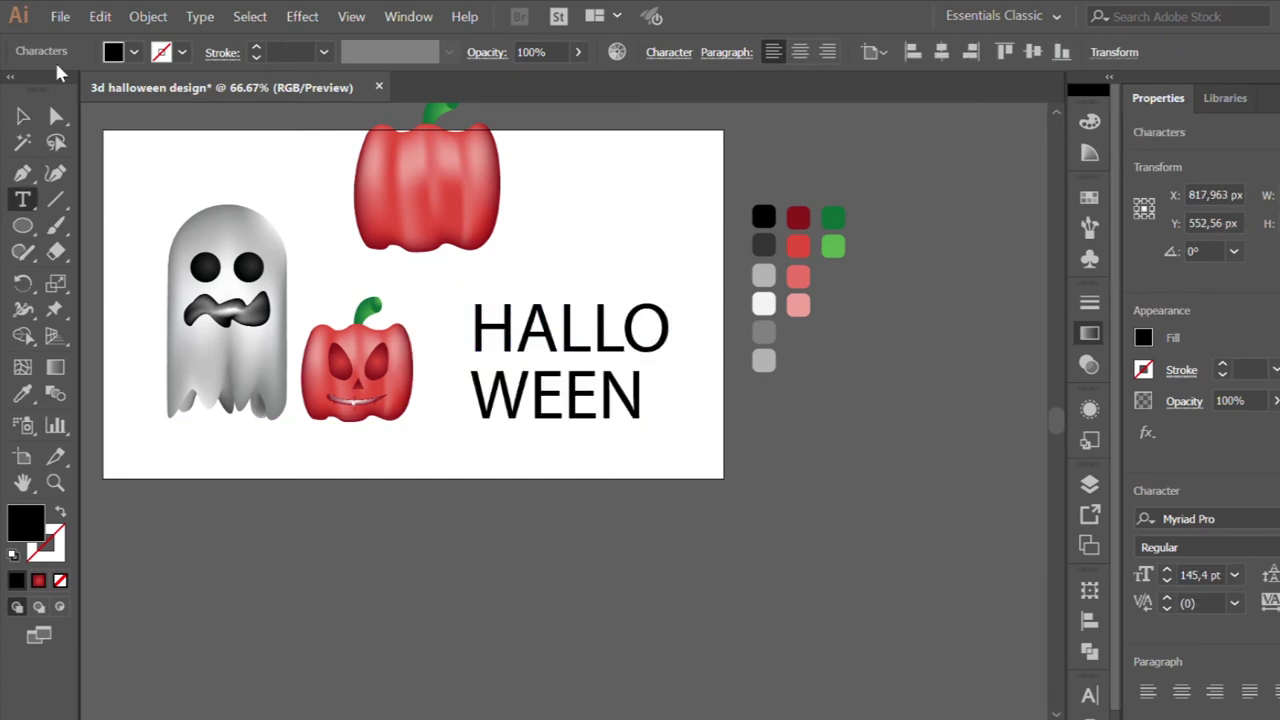
key("Escape")
Position the HALLO/WEEN text right of the pumpkin and colour it dark red.
key("ctrl+plus")
left_click(596, 311, "shift")
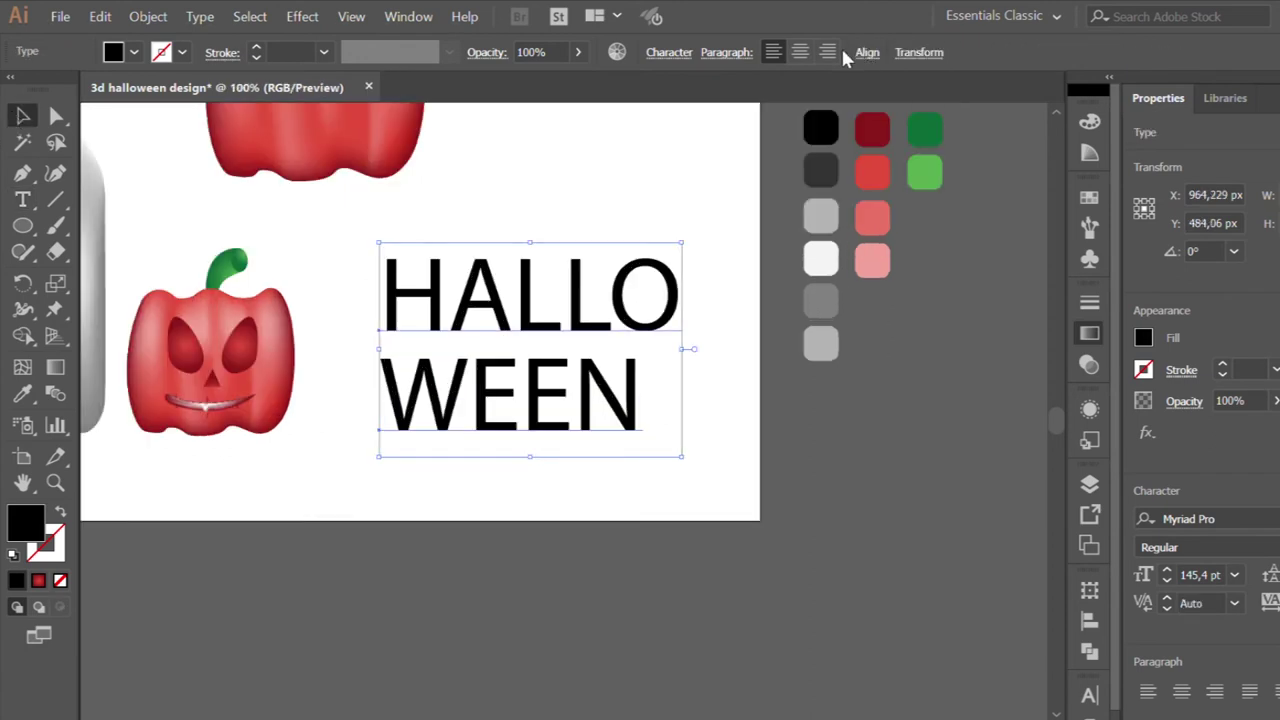
left_click_drag(628, 262, 393, 262)
left_click_drag(381, 353, 626, 353)
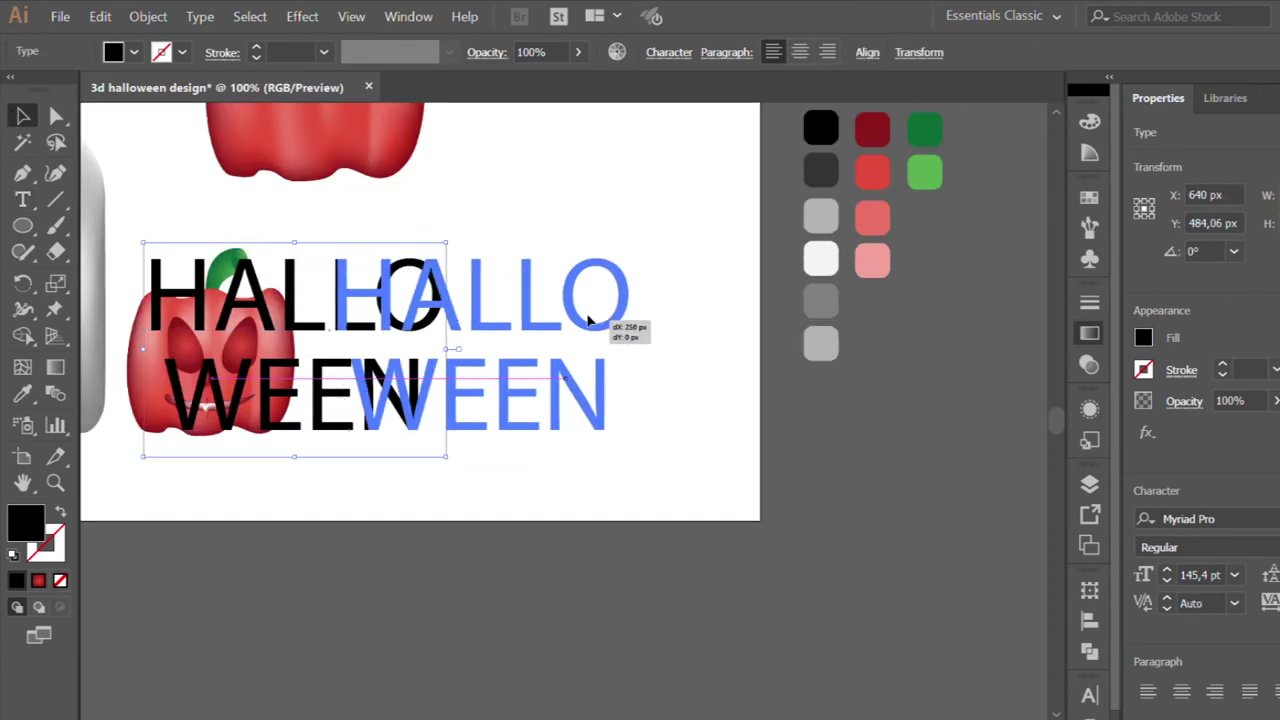
key("i")
left_click(872, 129)
Set the text's font to Bahnschrift.
left_click(22, 116)
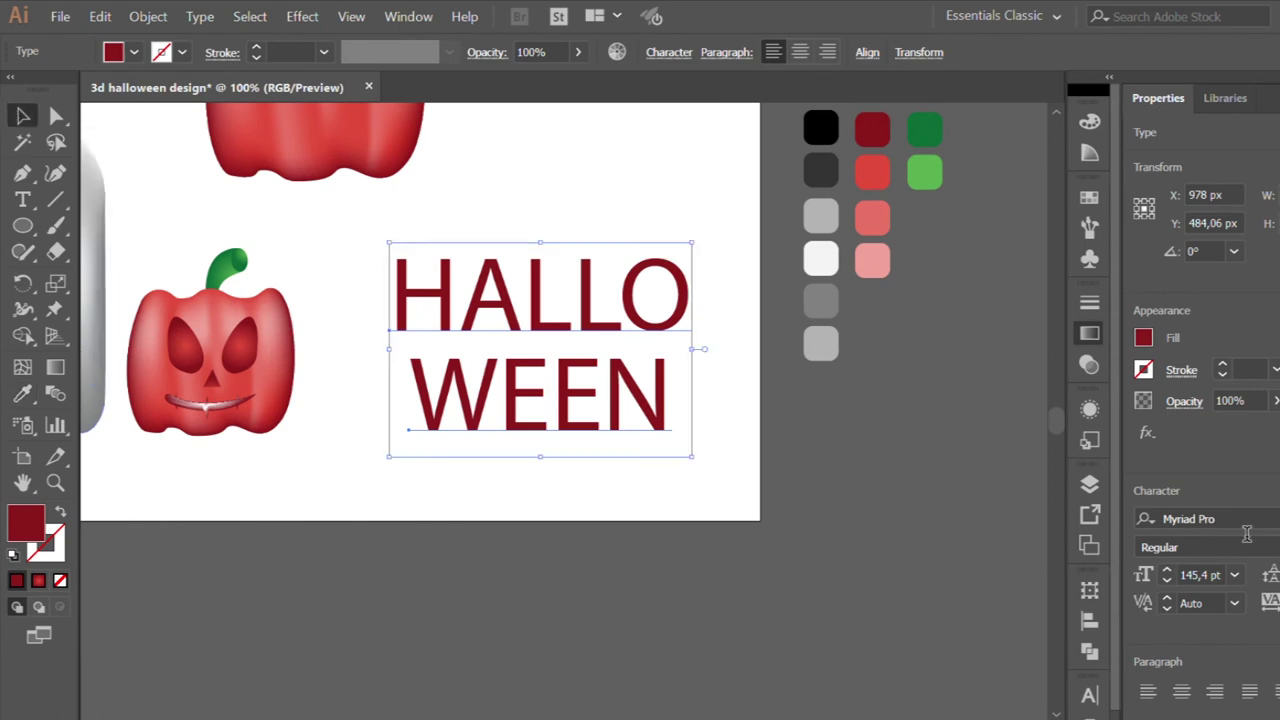
left_click(1190, 519)
type("Bahnschrift")
key("Return")
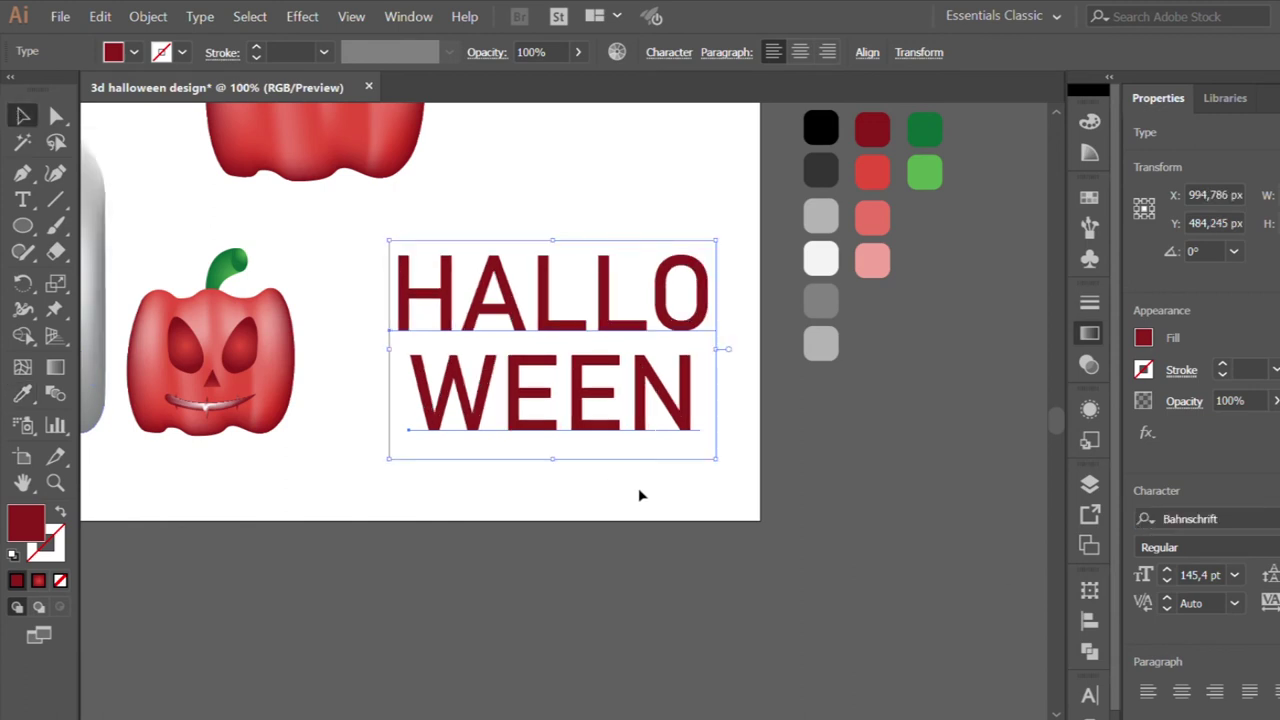
Convert the HALLOWEEN text to outlines.
left_click(611, 135)
left_click(575, 400)
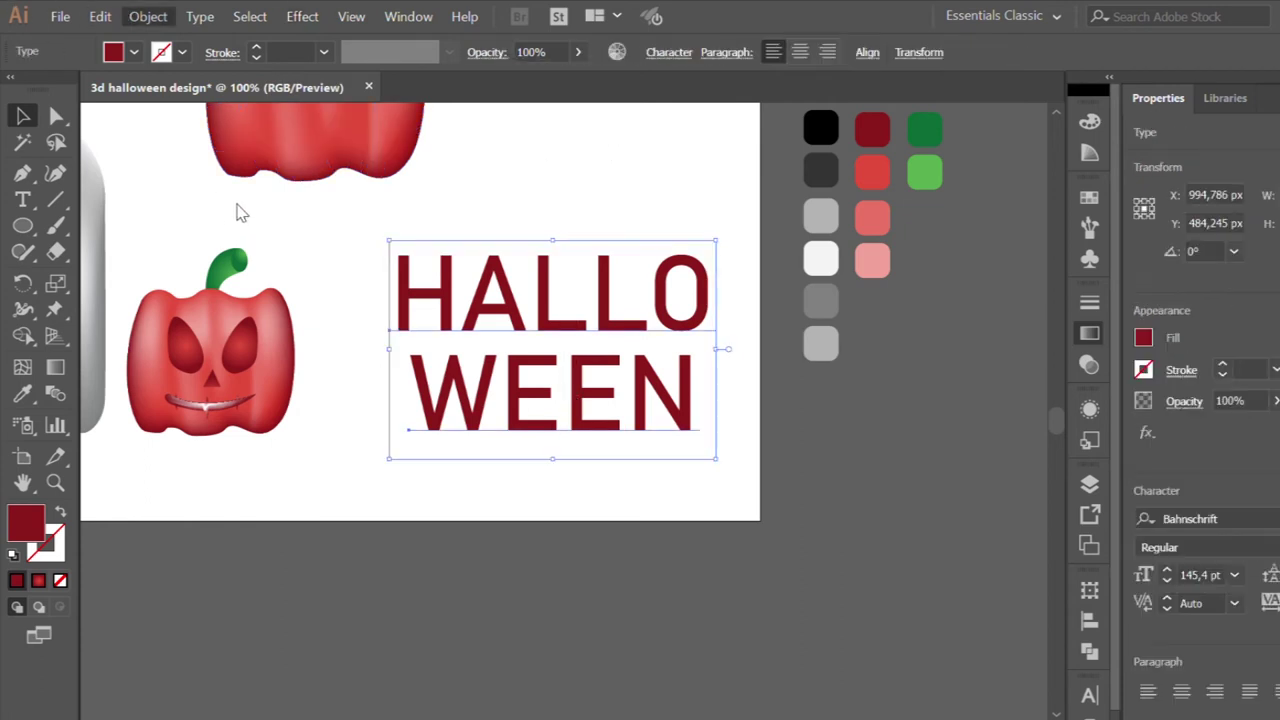
key("shift+ctrl+o")
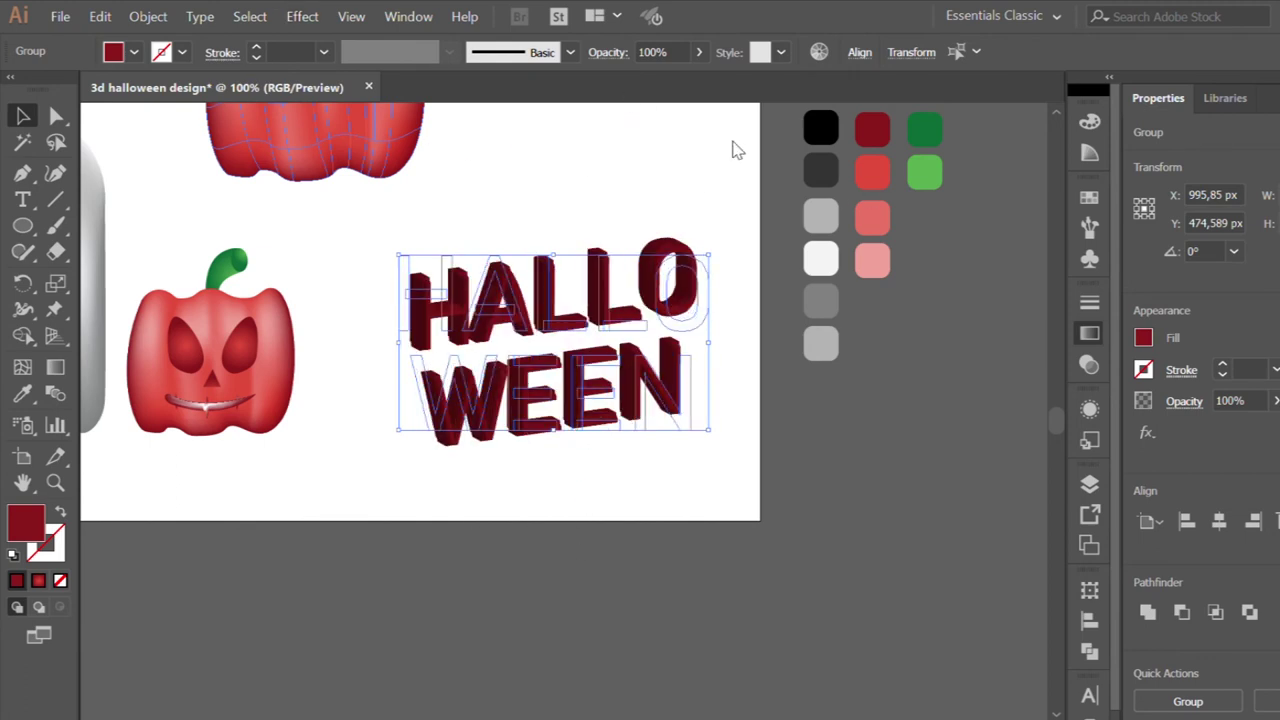
Expand the 3D HALLOWEEN text into paths and move it onto the top pumpkin.
left_click(148, 16)
left_click(232, 212)
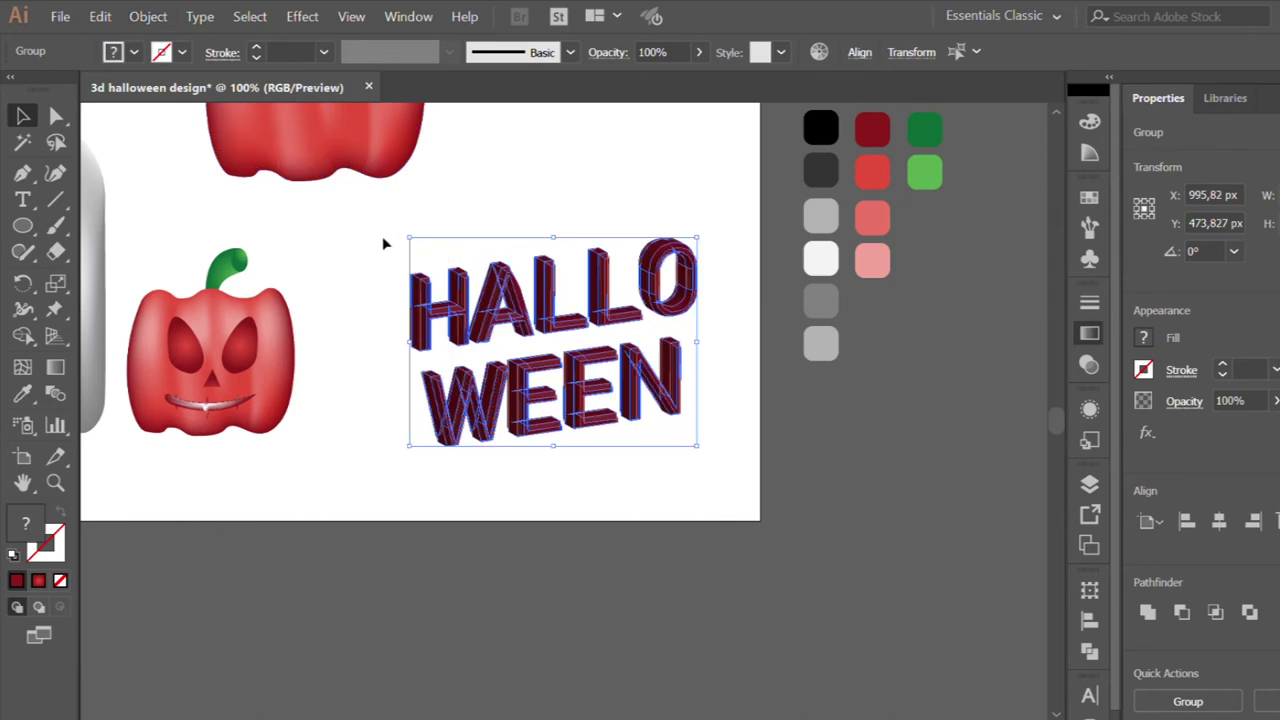
key("ctrl+minus")
left_click_drag(585, 430, 442, 201)
left_click_drag(524, 192, 365, 168)
Fine-tune the HALLOWEEN lettering's position on the pumpkin.
key("ctrl+plus")
key("ctrl+plus")
left_click(526, 392)
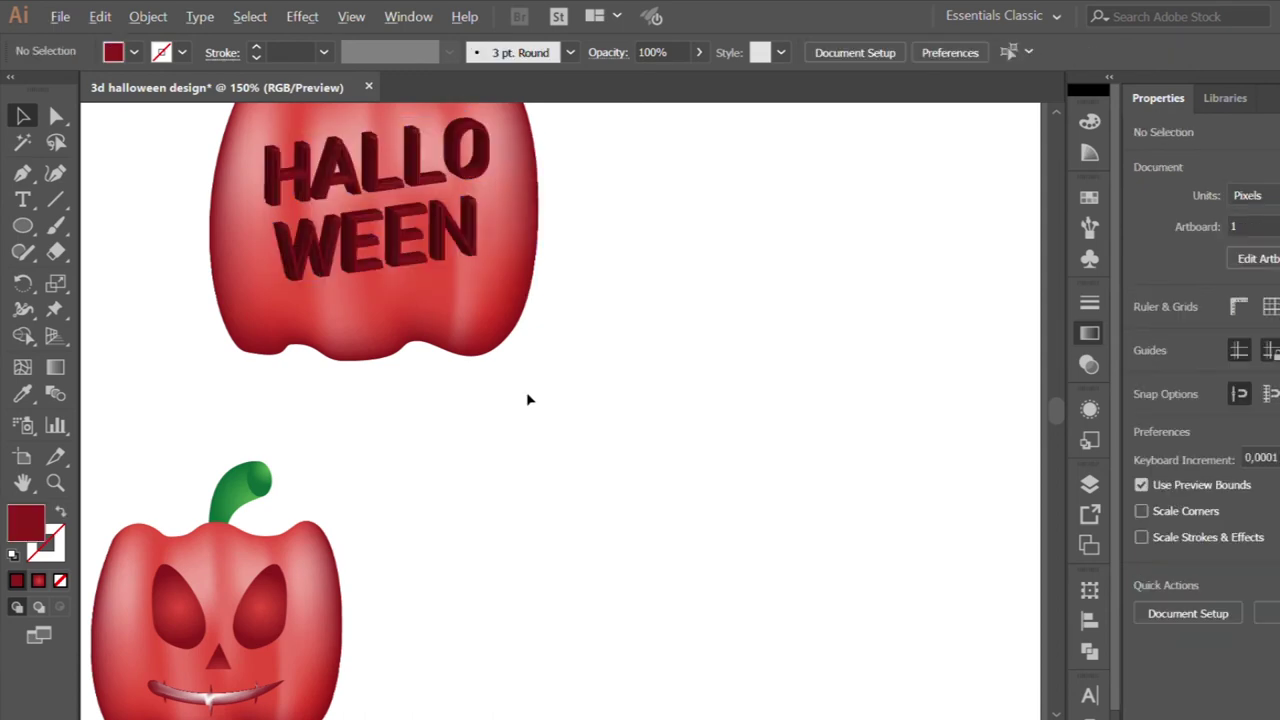
key("ctrl+minus")
key("ctrl+minus")
key("ctrl+plus")
key("ctrl+plus")
key("ctrl+plus")
left_click_drag(443, 304, 476, 332)
key("ctrl+minus")
Inspect the HALLOWEEN pumpkin group by entering and leaving its isolation mode.
left_click(584, 406)
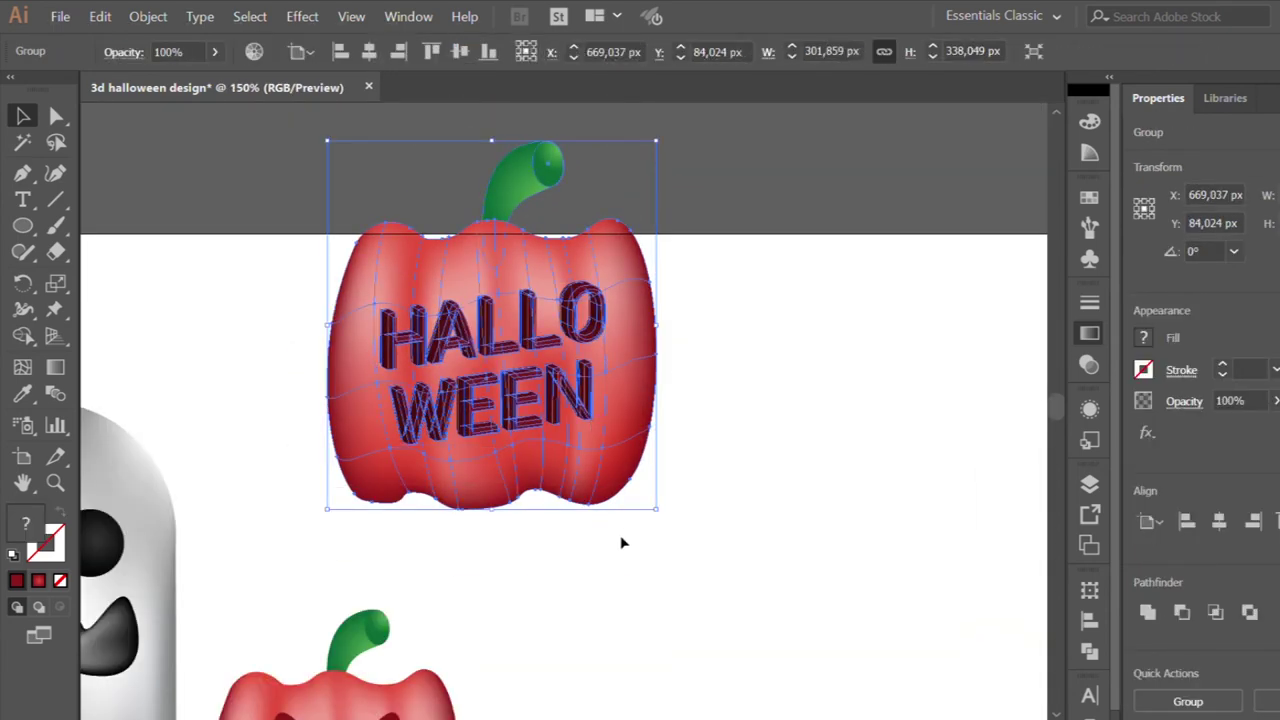
left_click(623, 534)
key("ctrl+minus")
key("ctrl+minus")
scroll(633, 529, "down", 3)
scroll(633, 529, "down", 2)
left_click_drag(600, 280, 686, 421)
left_click(520, 330)
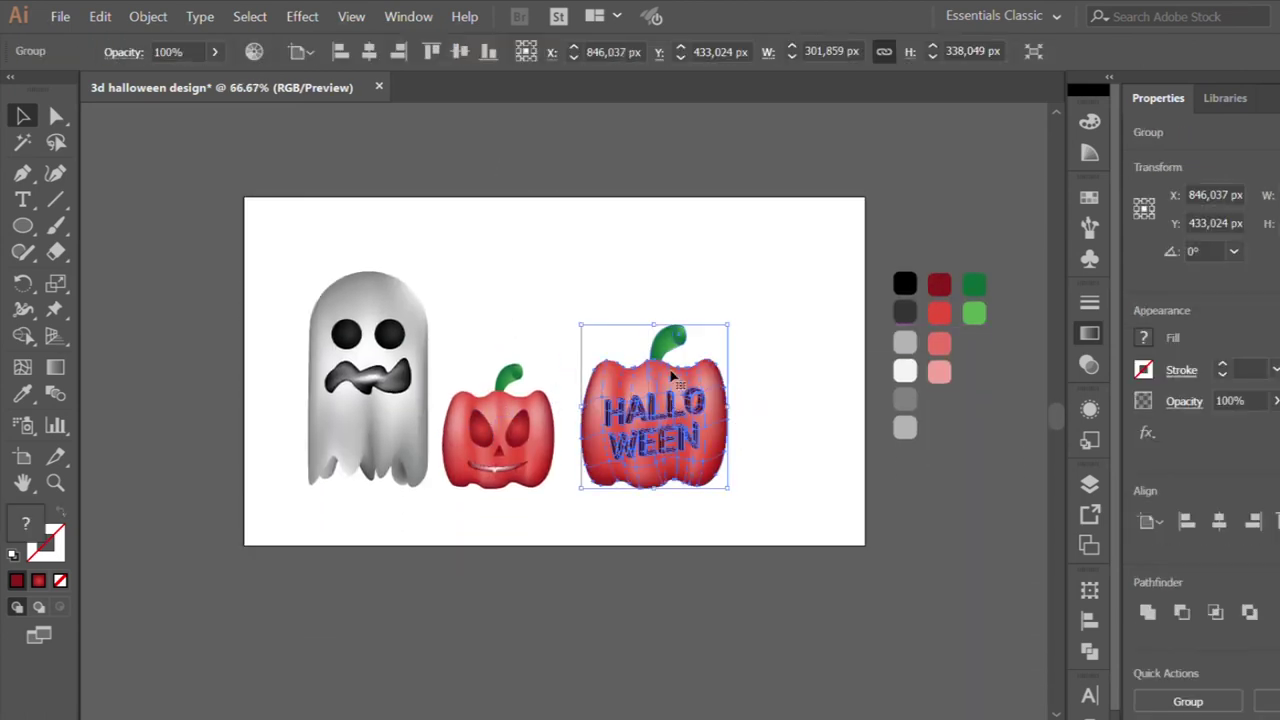
double_click(660, 368)
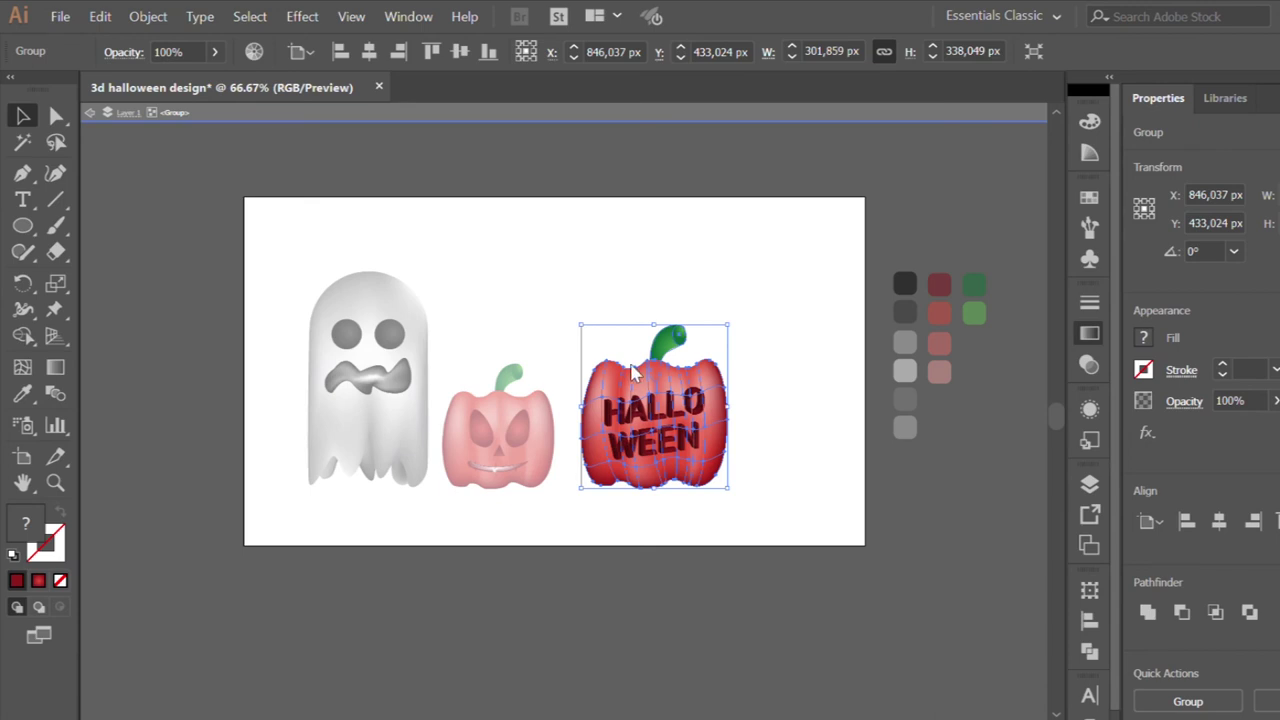
double_click(757, 547)
Scale the HALLOWEEN pumpkin down to roughly the jack-o'-lantern's size.
key("ctrl+minus")
scroll(759, 547, "down", 2)
left_click(567, 412)
left_click(609, 274)
scroll(609, 274, "right", 2)
scroll(609, 274, "down", 1)
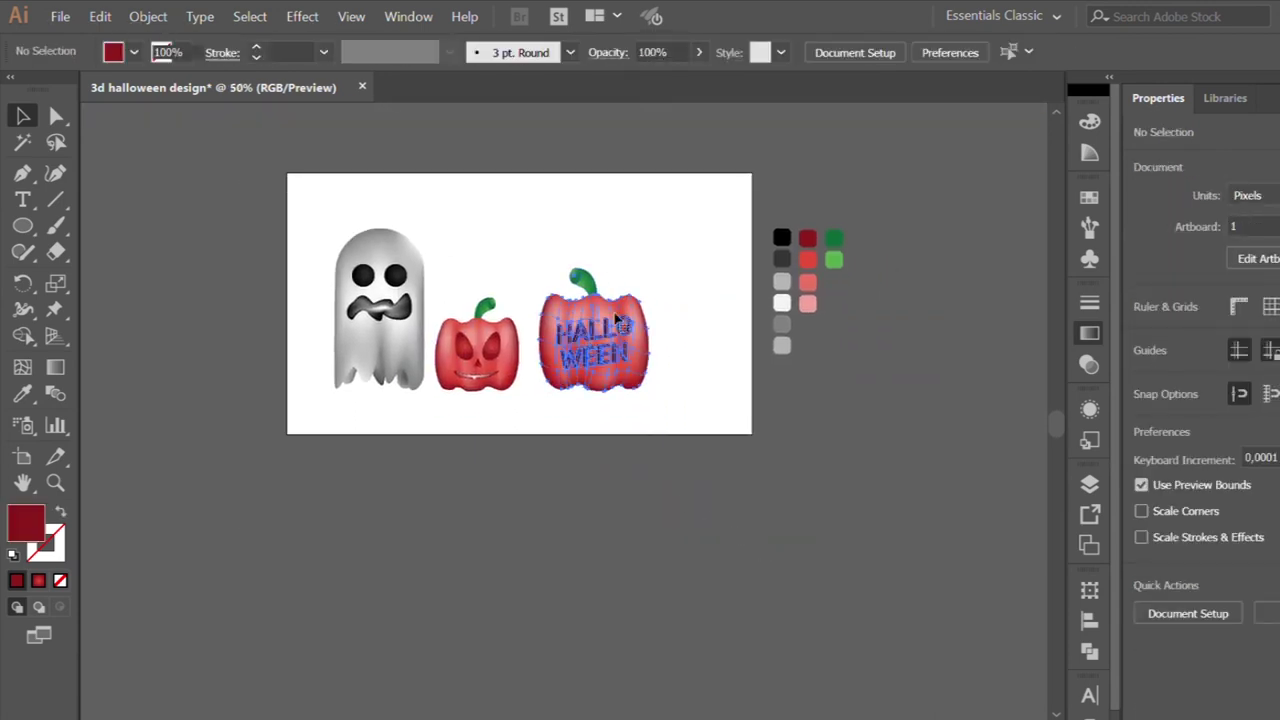
left_click(615, 290)
left_click_drag(648, 263, 620, 302)
left_click(686, 363)
Compare the resized pumpkin against the jack-o'-lantern beside it.
scroll(686, 363, "up", 1)
scroll(686, 363, "left", 2)
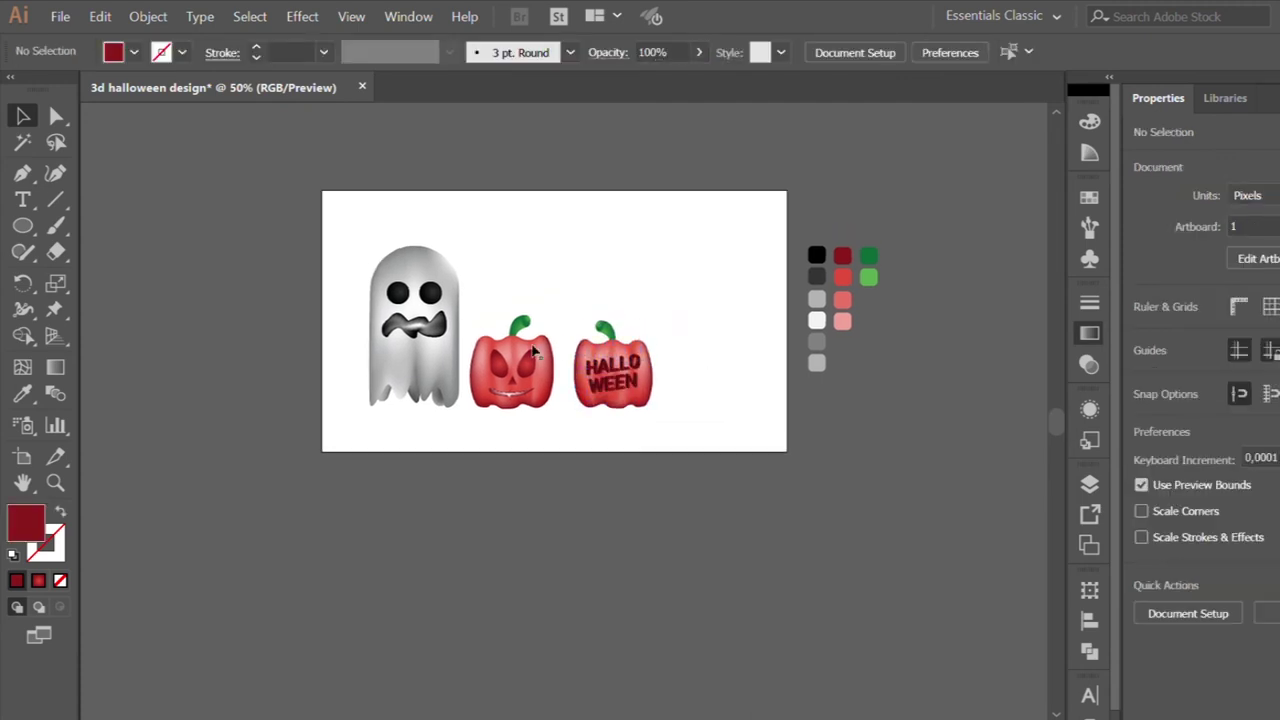
scroll(535, 285, "up", 2)
left_click(535, 289)
left_click(614, 280)
scroll(614, 286, "down", 1)
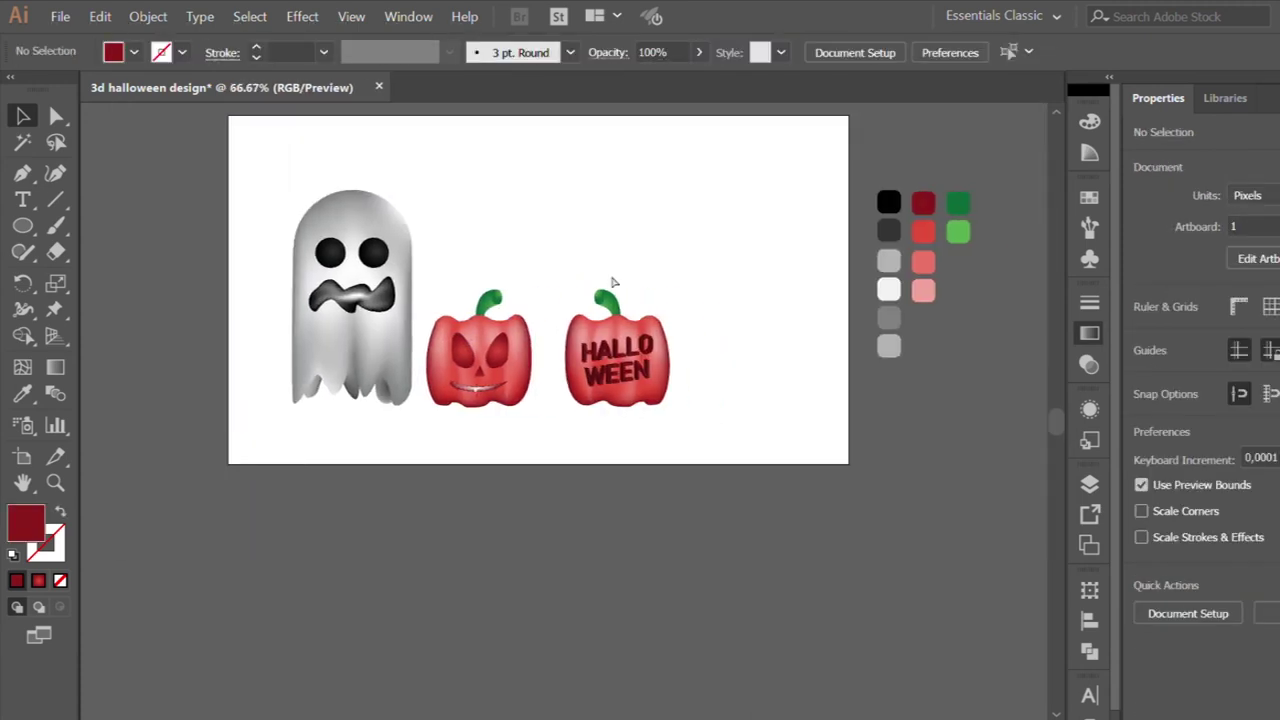
scroll(660, 302, "right", 2)
scroll(660, 302, "up", 1)
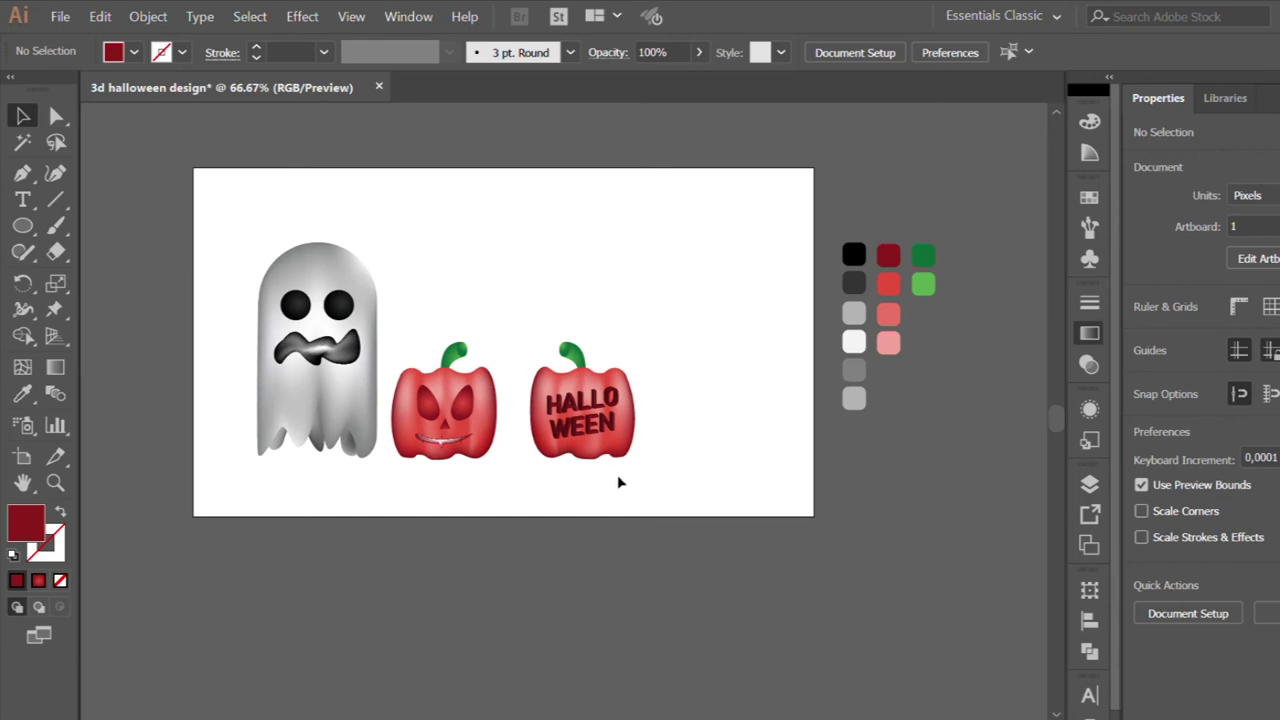
Draw a sagging three-point curve above the pumpkins as the wire.
left_click(22, 172)
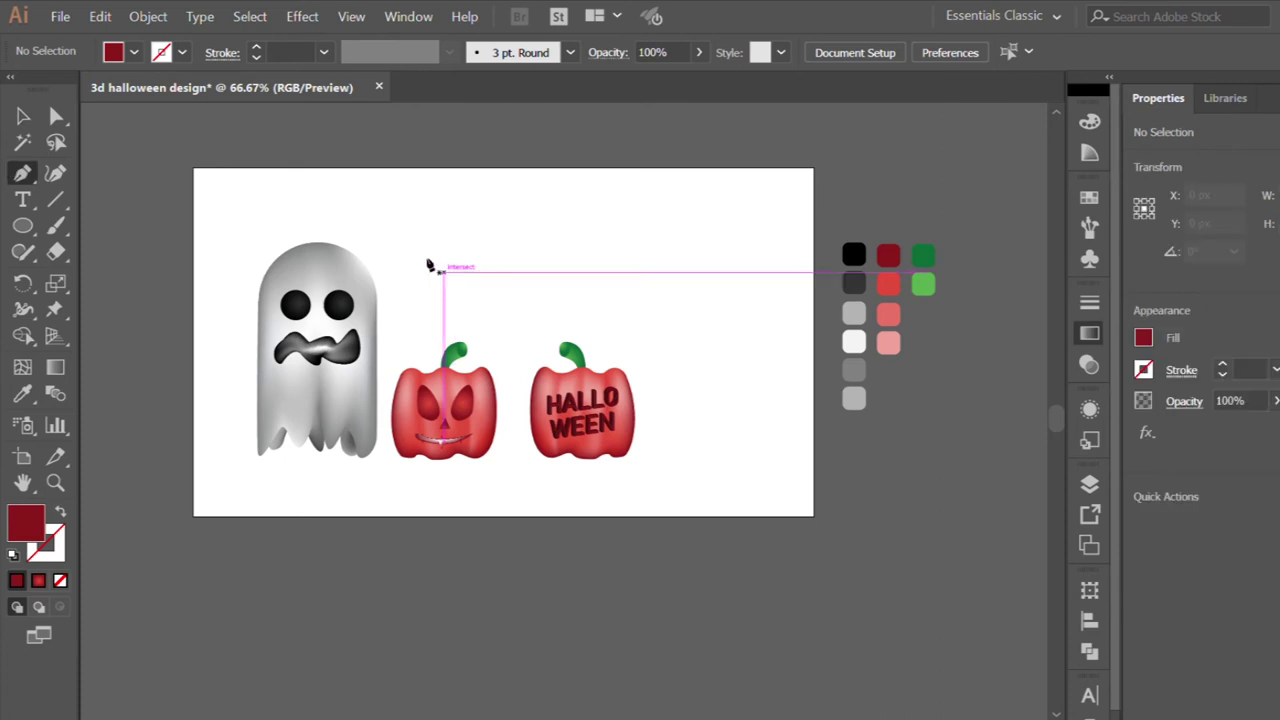
left_click(397, 249)
mouse_move(541, 248)
left_mouse_down()
mouse_move(576, 285)
mouse_move(620, 289)
left_mouse_up()
key("ctrl+z")
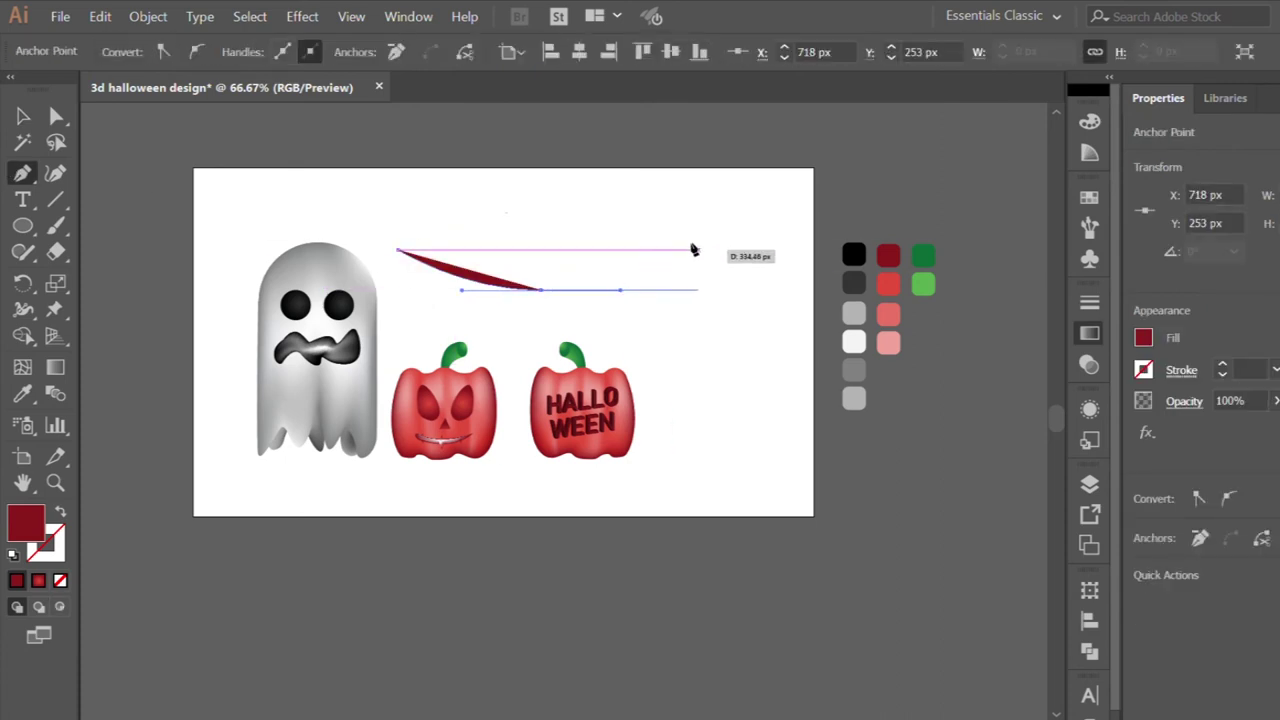
left_click(693, 249)
left_click(22, 114)
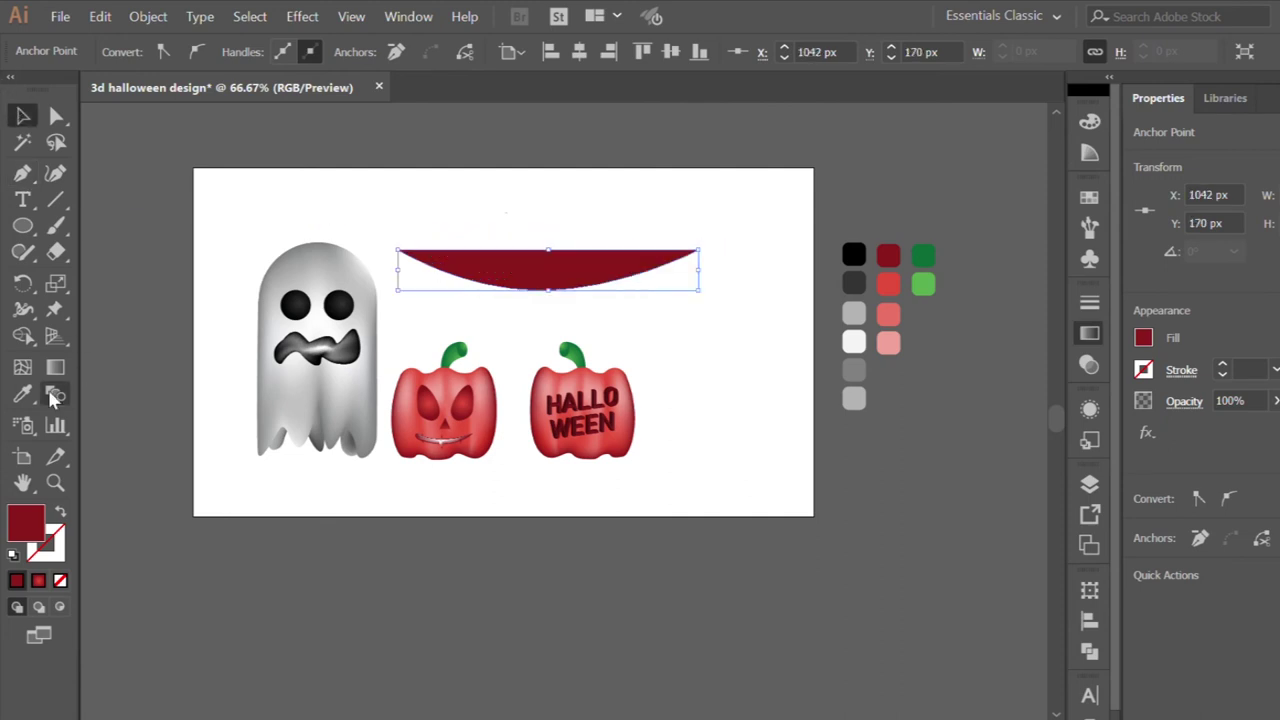
Colour the wire black and swap fill to stroke so it has no fill.
left_click(22, 393)
left_click(297, 301)
left_click(22, 114)
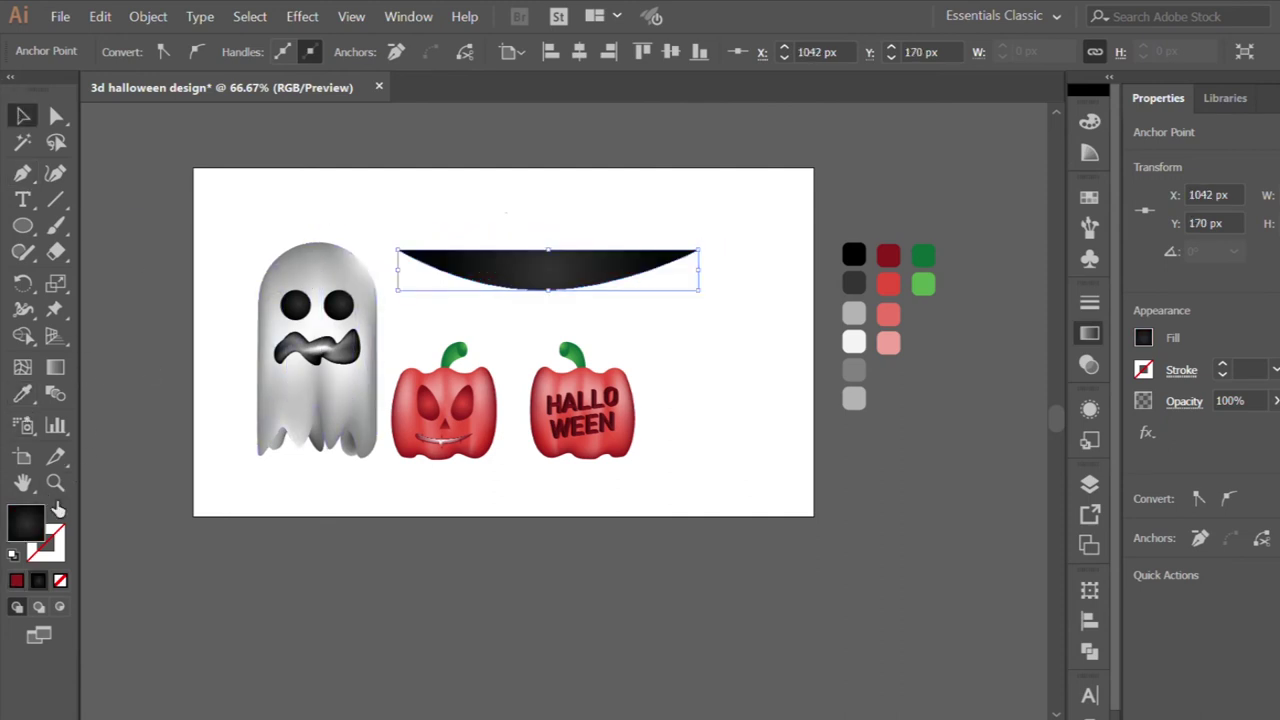
left_click(60, 511)
scroll(278, 52, "up", 4)
scroll(278, 55, "up", 3)
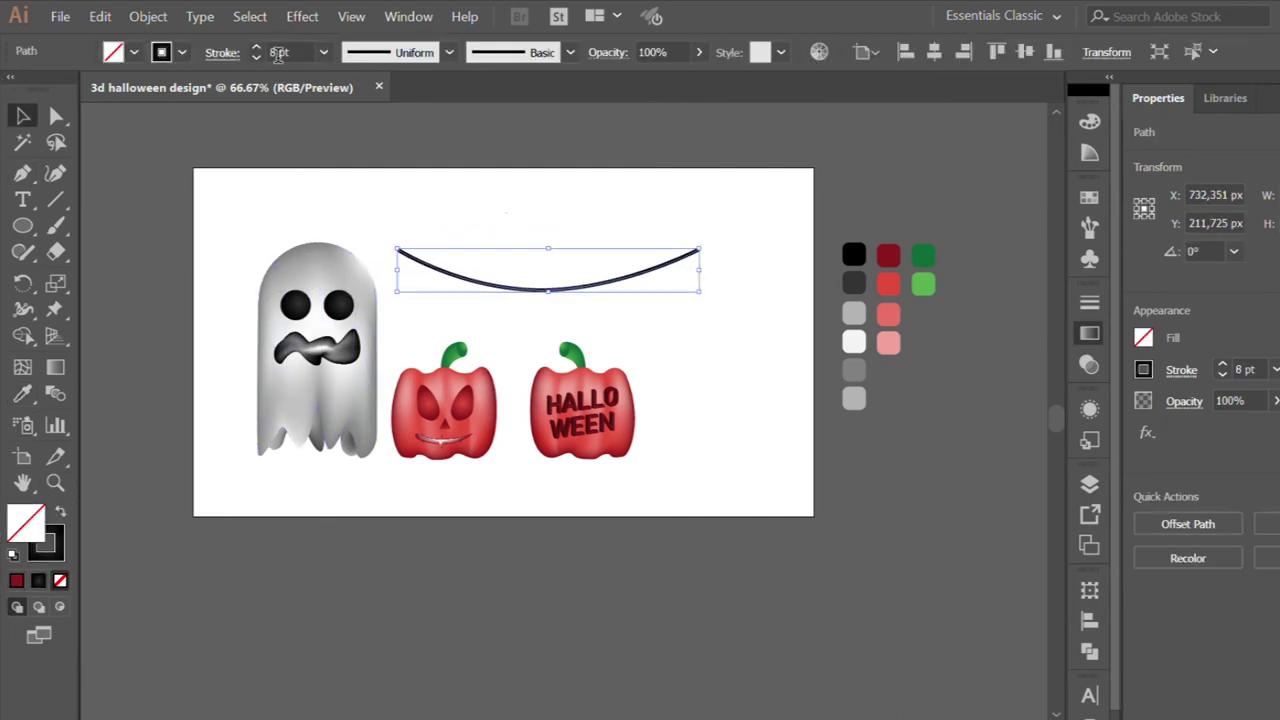
Reselect the wire and check its dark 8 pt stroke.
left_click(530, 208)
scroll(587, 278, "up", 2)
left_click(591, 297)
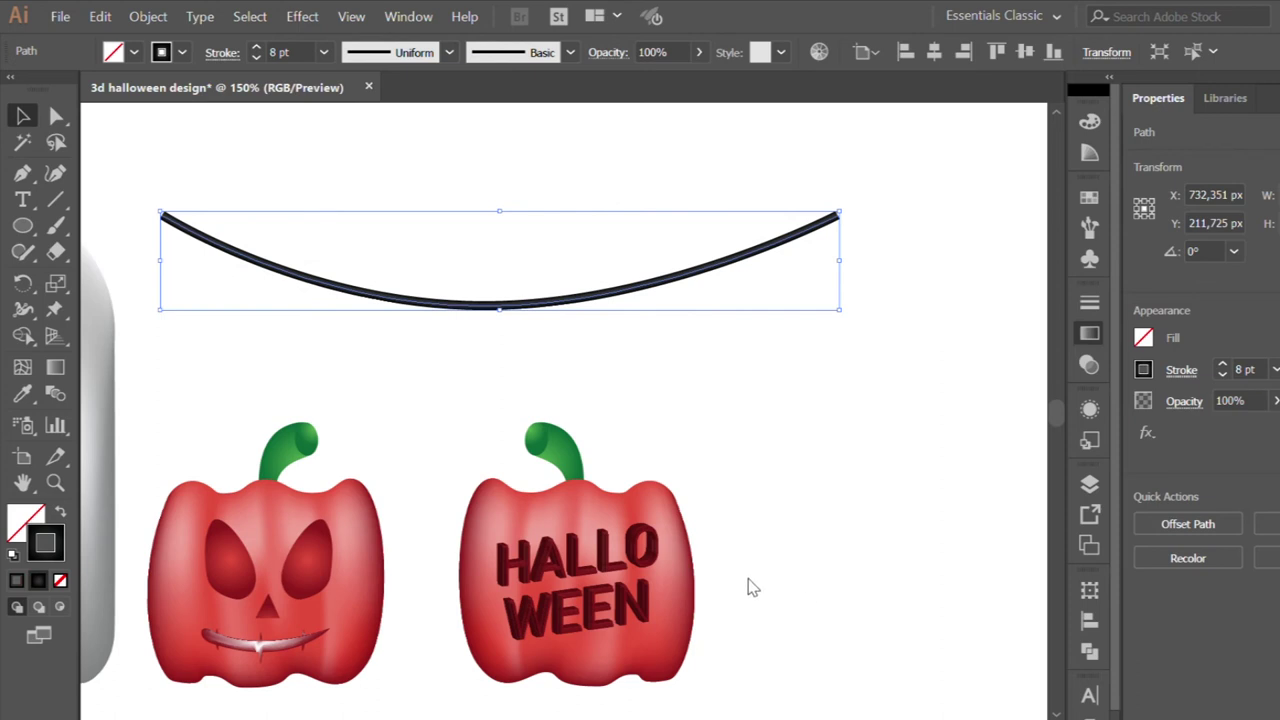
left_click(705, 368)
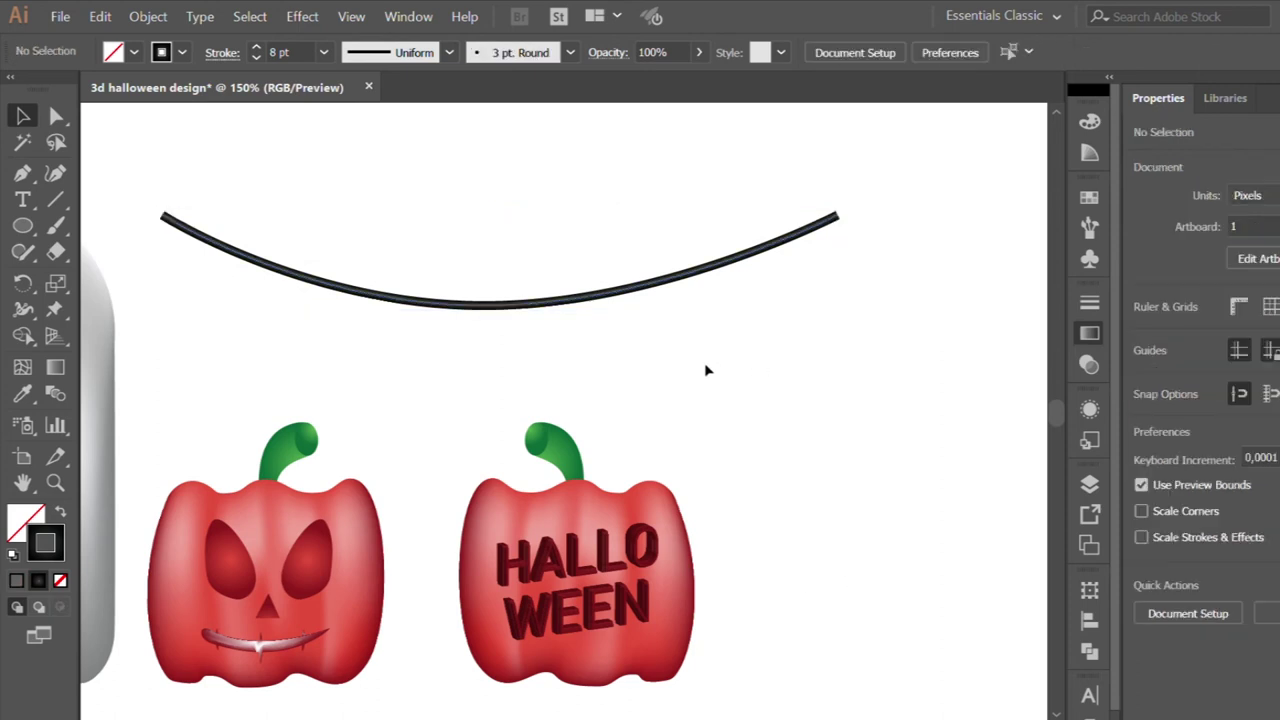
scroll(674, 363, "up", 1)
scroll(663, 368, "up", 2)
left_click(663, 368)
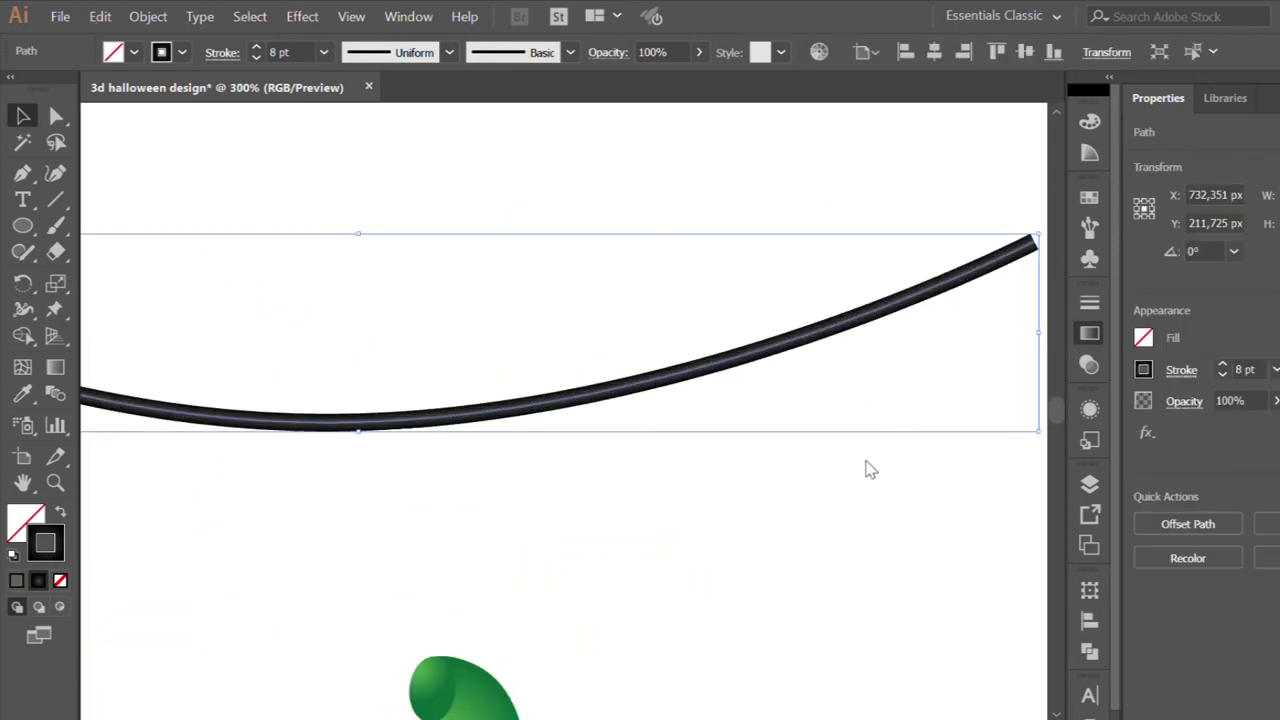
left_click(626, 489)
Pan to the wire's left end and clear the selection.
scroll(626, 489, "down", 1)
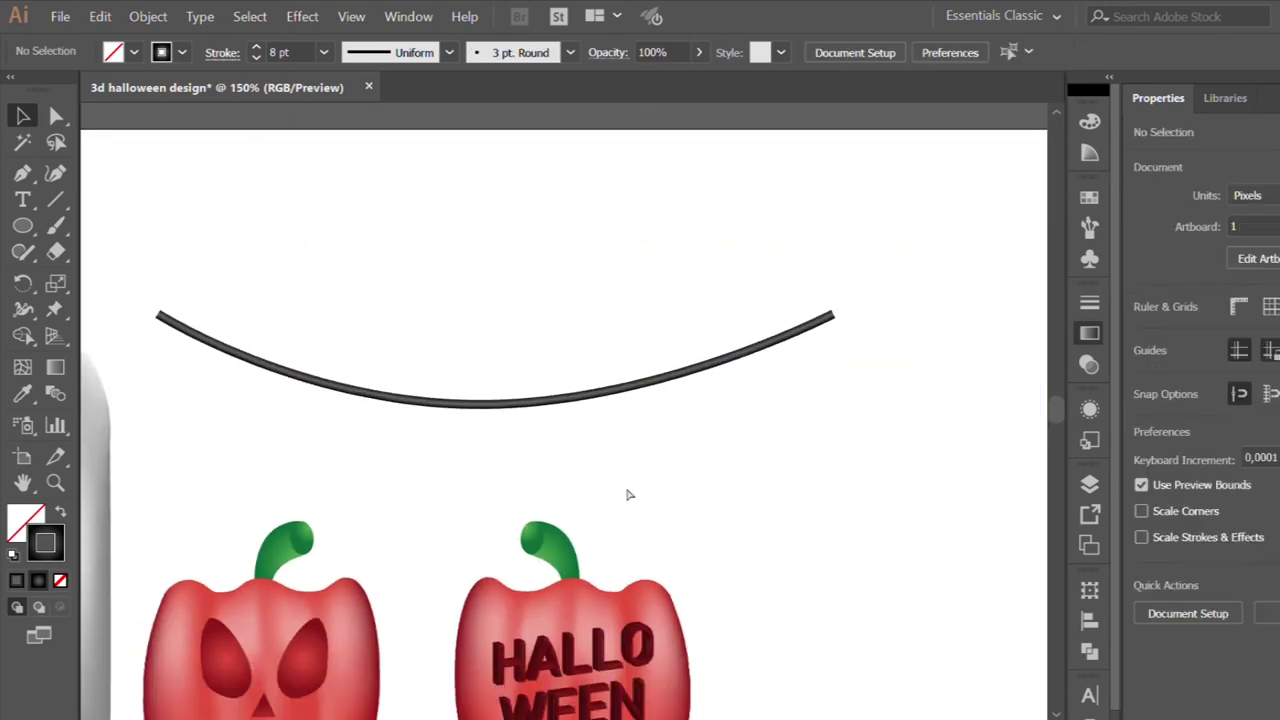
scroll(626, 489, "down", 1)
scroll(734, 437, "left", 1)
scroll(734, 437, "left", 3)
scroll(734, 437, "left", 1)
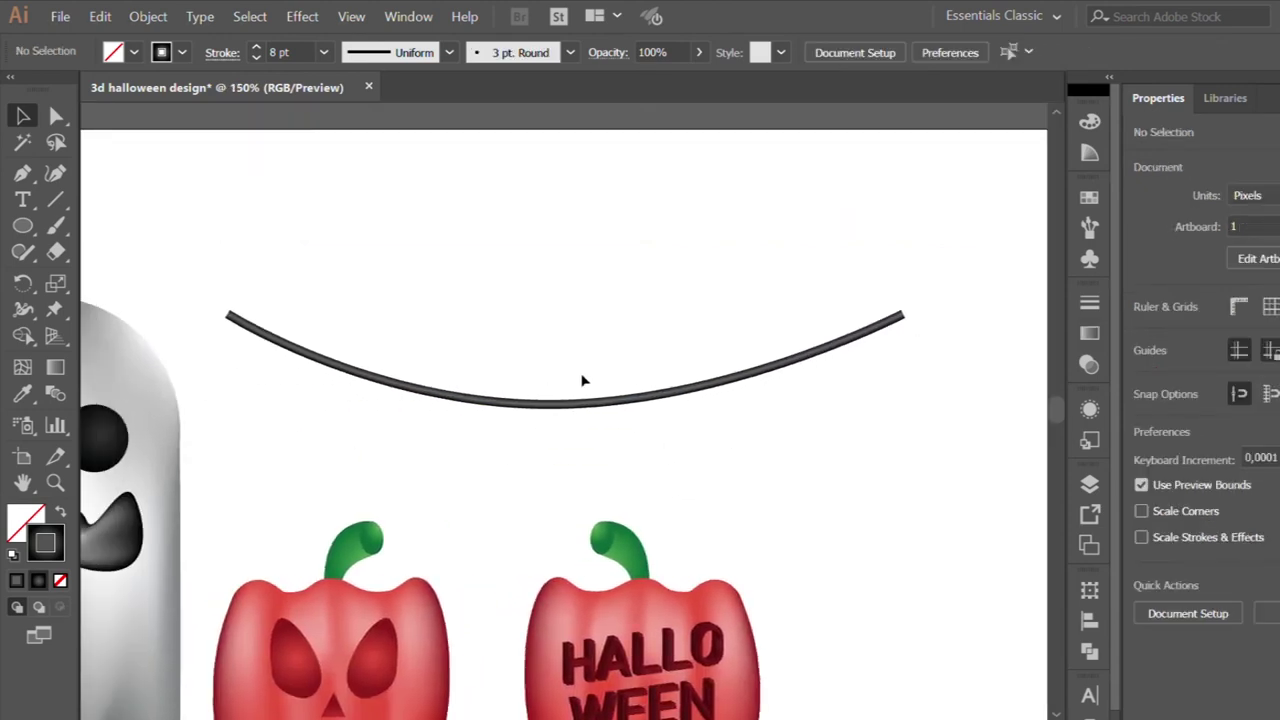
left_click(400, 392)
key("ctrl+shift+a")
Draw a closed capsule-shaped sleeve around the wire's left end.
key("p")
scroll(250, 318, "up", 2)
mouse_move(280, 318)
left_mouse_down()
mouse_move(257, 360)
mouse_move(388, 418)
left_mouse_up()
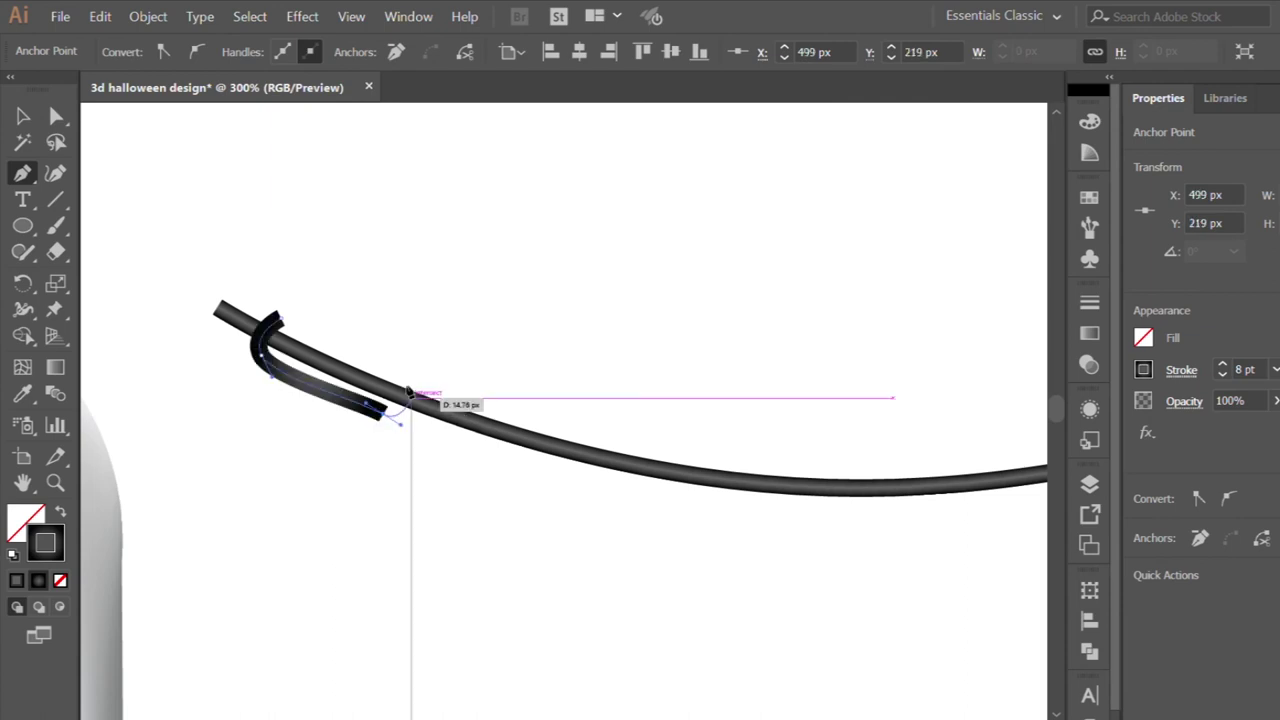
left_click_drag(414, 371, 284, 318)
left_click(281, 318)
Fill the sleeve with a black linear gradient running top to bottom.
key("shift+x")
key("v")
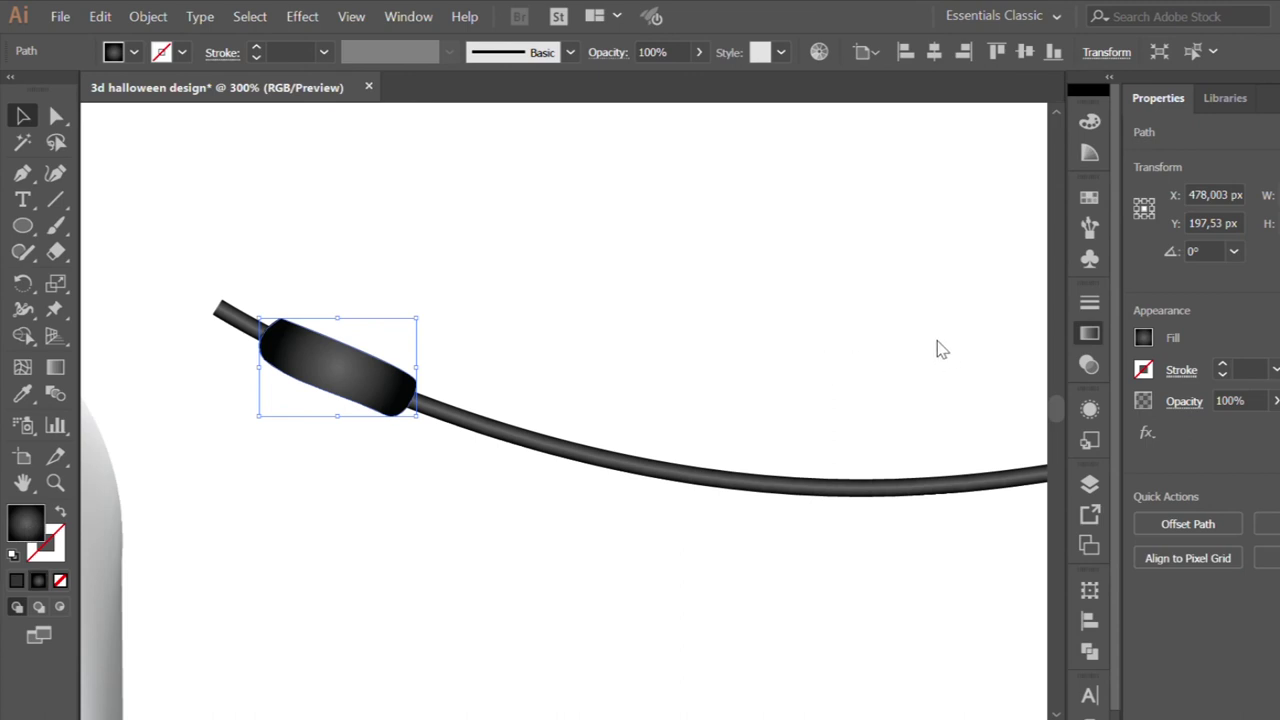
key("ctrl+z")
left_click_drag(335, 346, 332, 396)
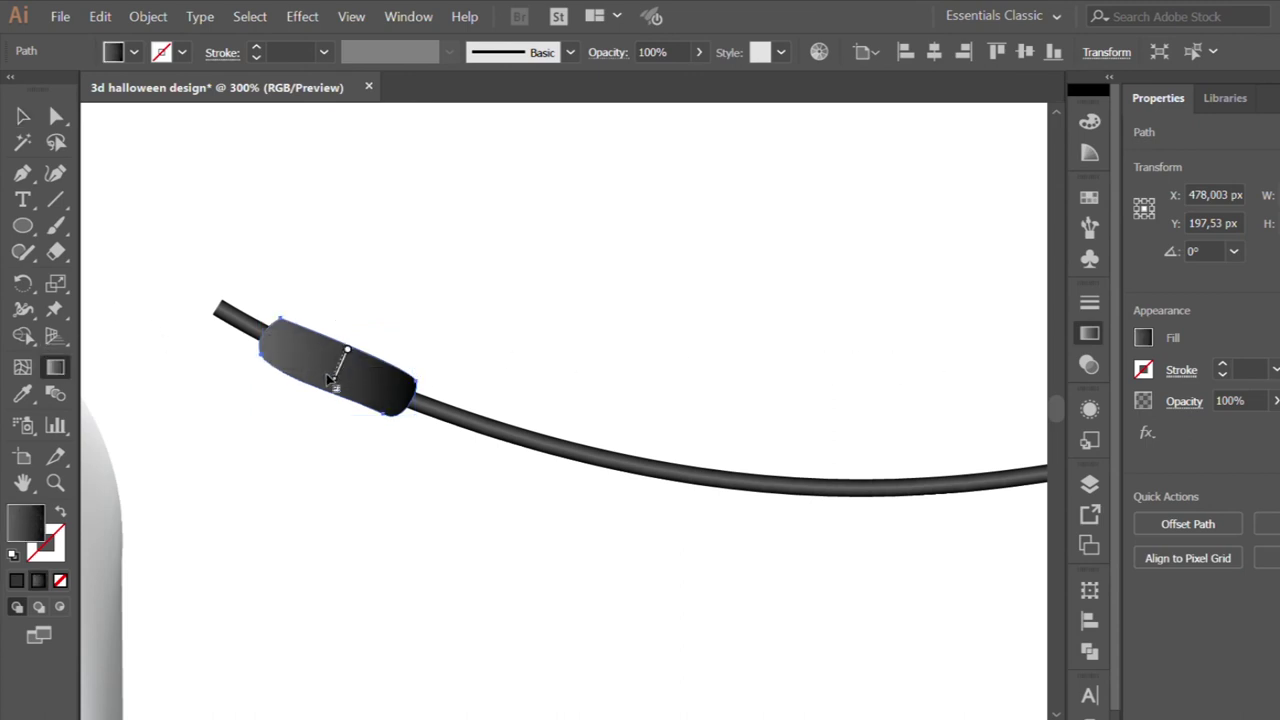
left_click(22, 113)
left_click(354, 217)
Check the sleeve and start a new path at its left edge for the pennant.
scroll(266, 294, "down", 2)
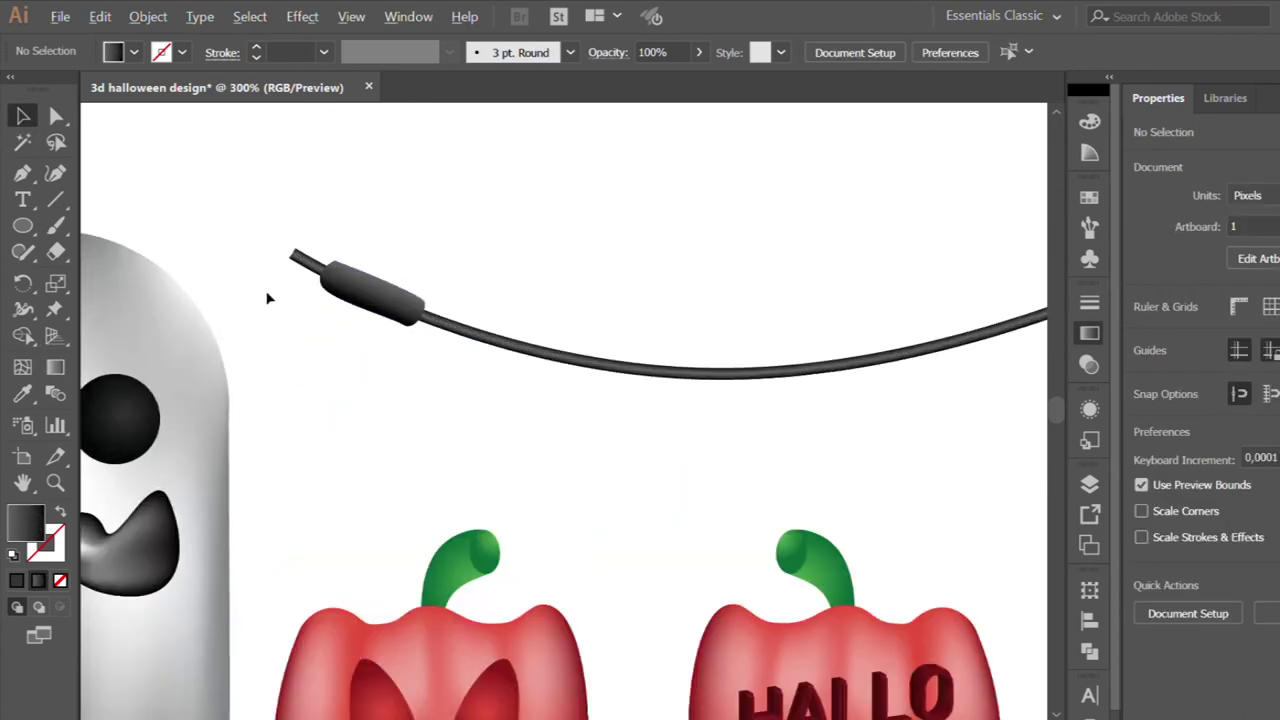
scroll(275, 282, "up", 2)
left_click(437, 290)
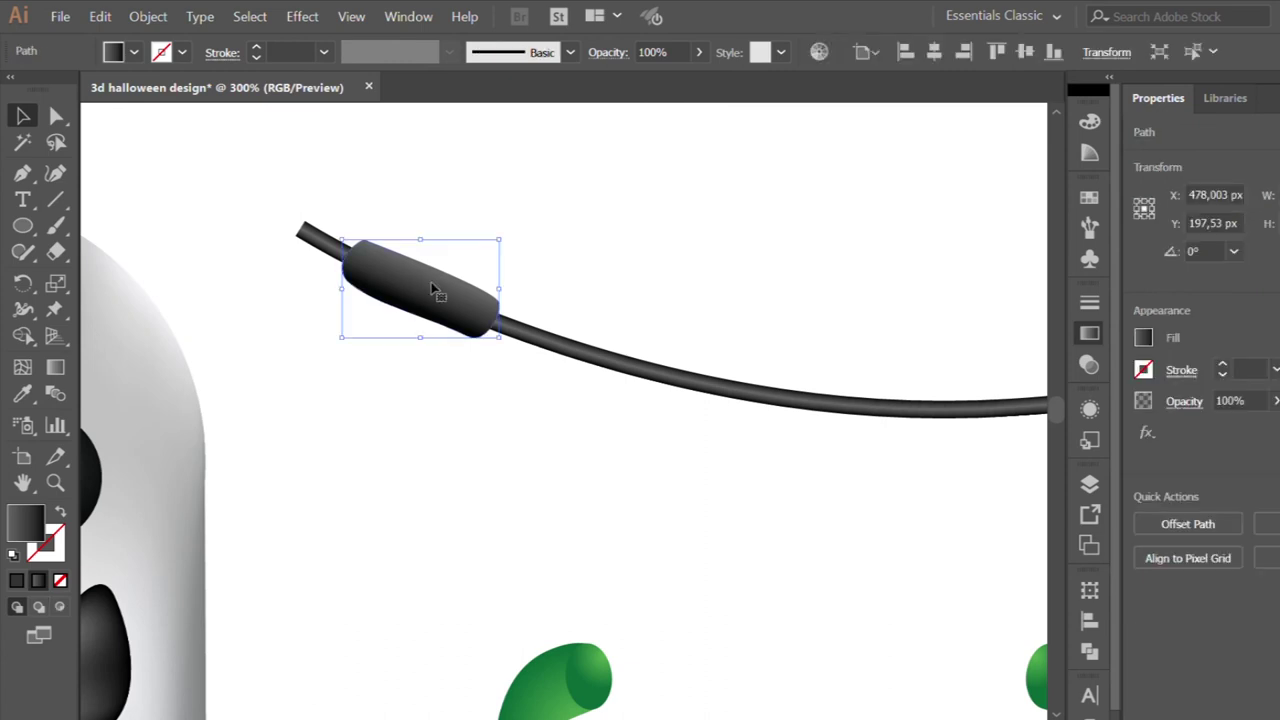
left_click(378, 380)
key("p")
left_click(341, 274)
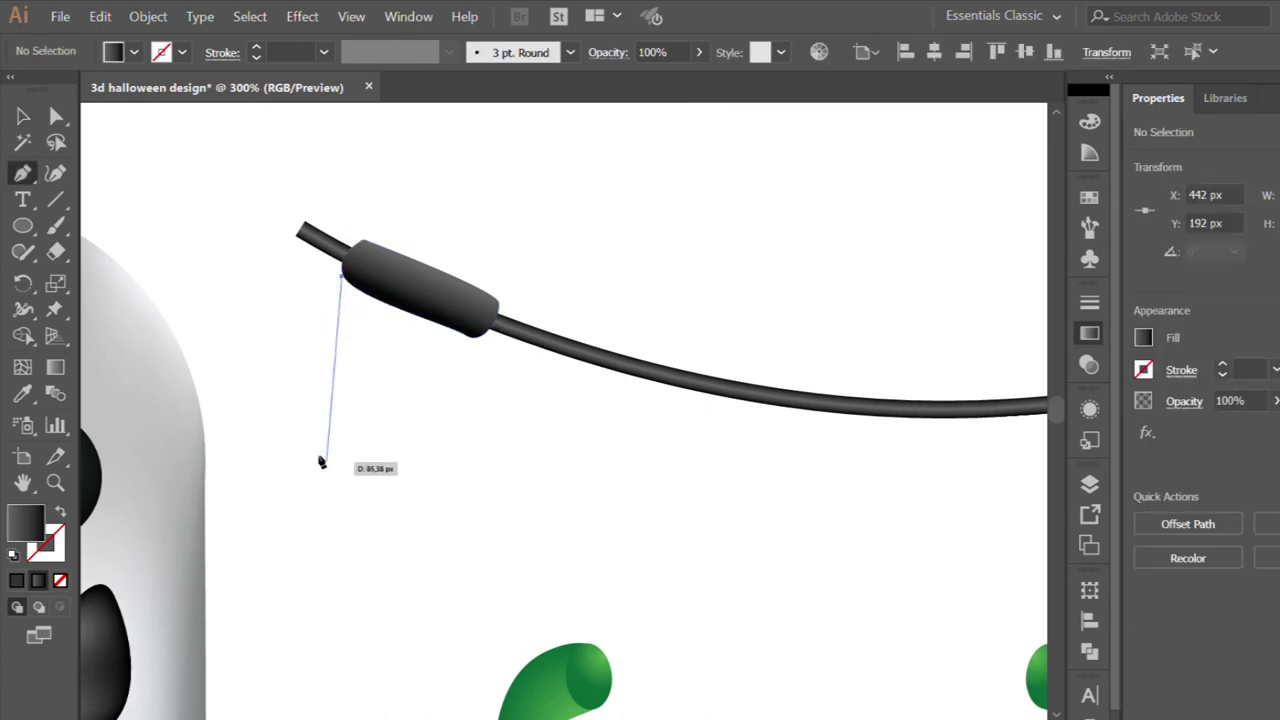
Close the triangular pennant and shade it with a dark gradient tilted up-right.
left_click(326, 454)
left_click(482, 332)
left_click(338, 276)
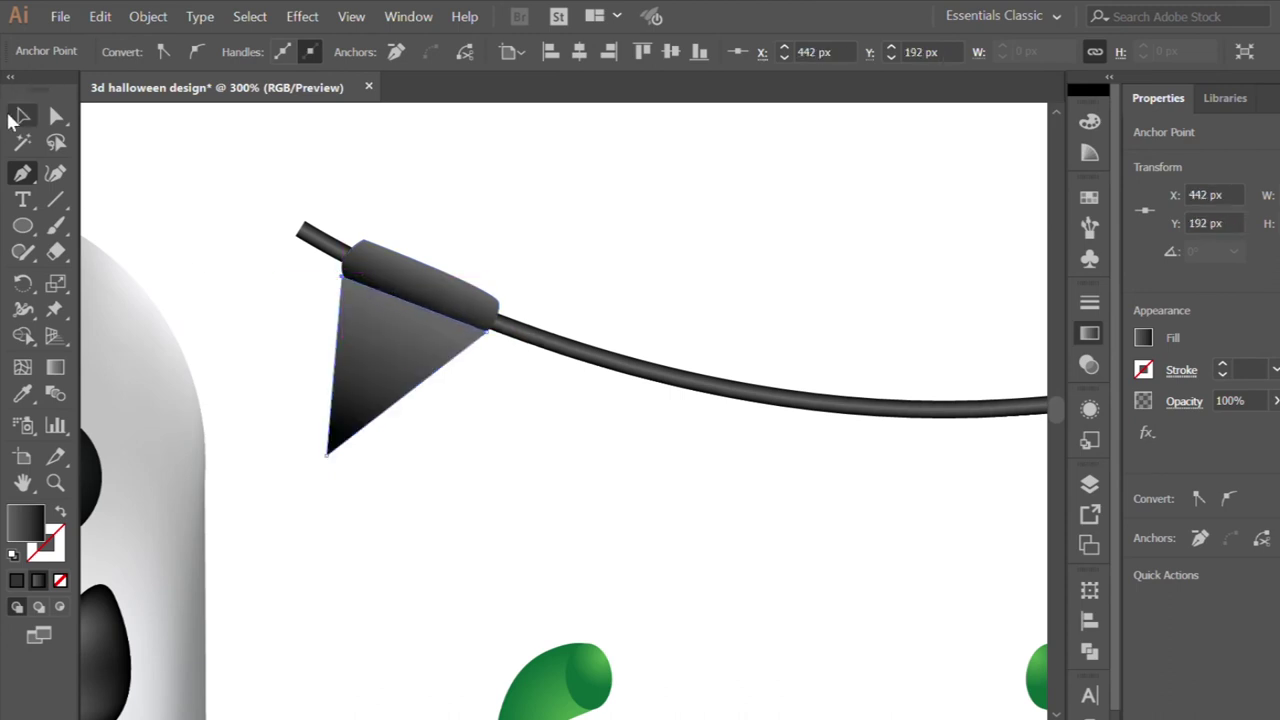
left_click(55, 367)
left_click_drag(409, 315, 354, 437)
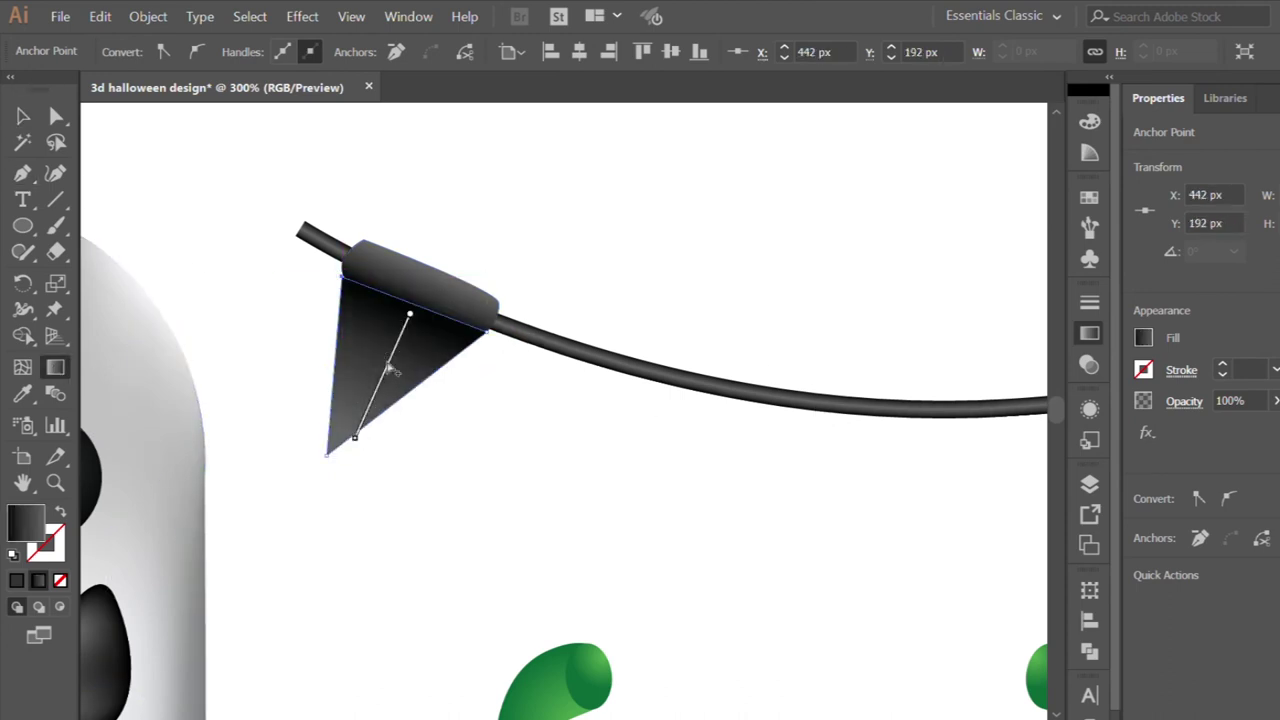
left_click_drag(381, 378, 389, 360)
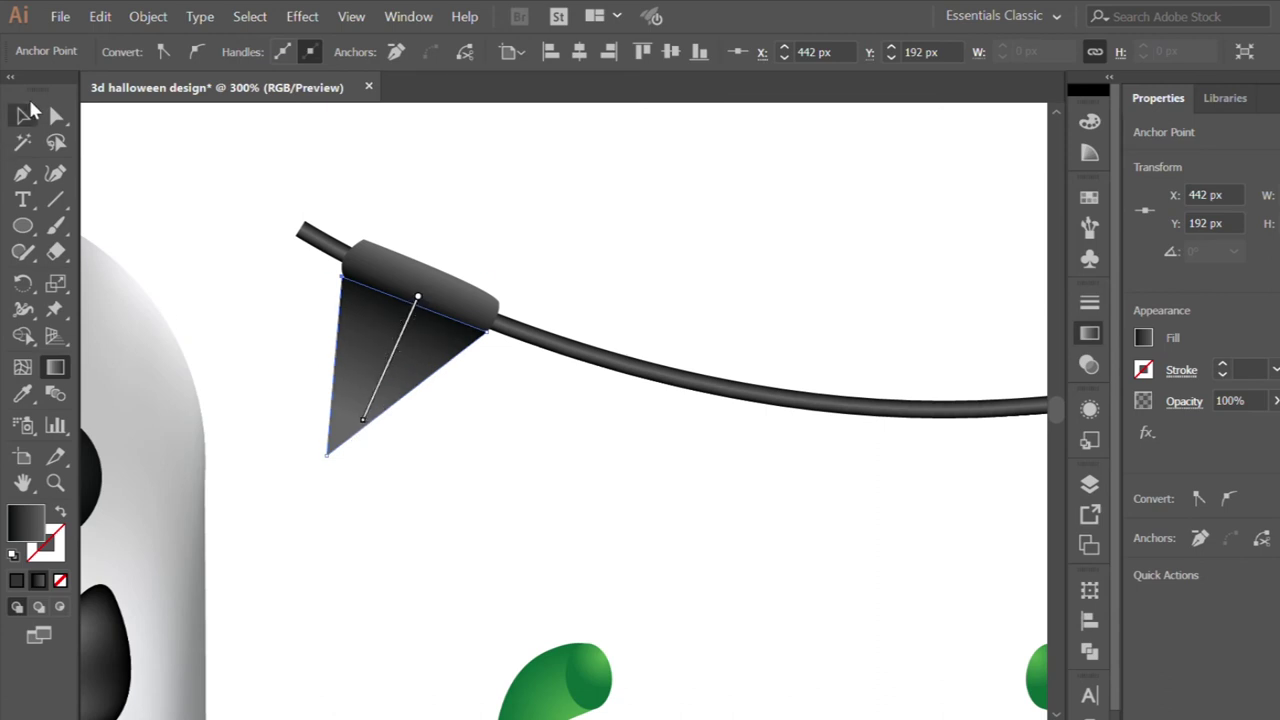
Nudge the pennant slightly up so it hangs right under the sleeve.
left_click(28, 114)
left_click(254, 160)
left_click(350, 328)
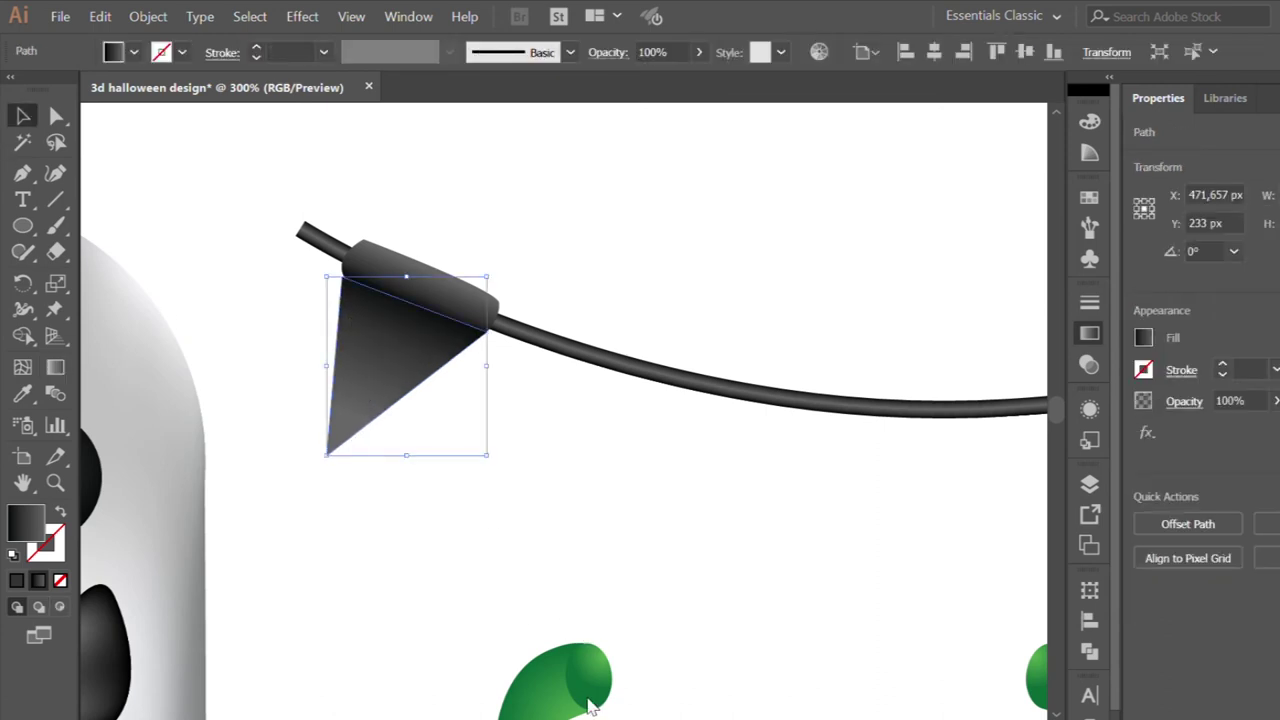
left_click(503, 454)
scroll(350, 331, "up", 2)
left_click_drag(350, 331, 359, 323)
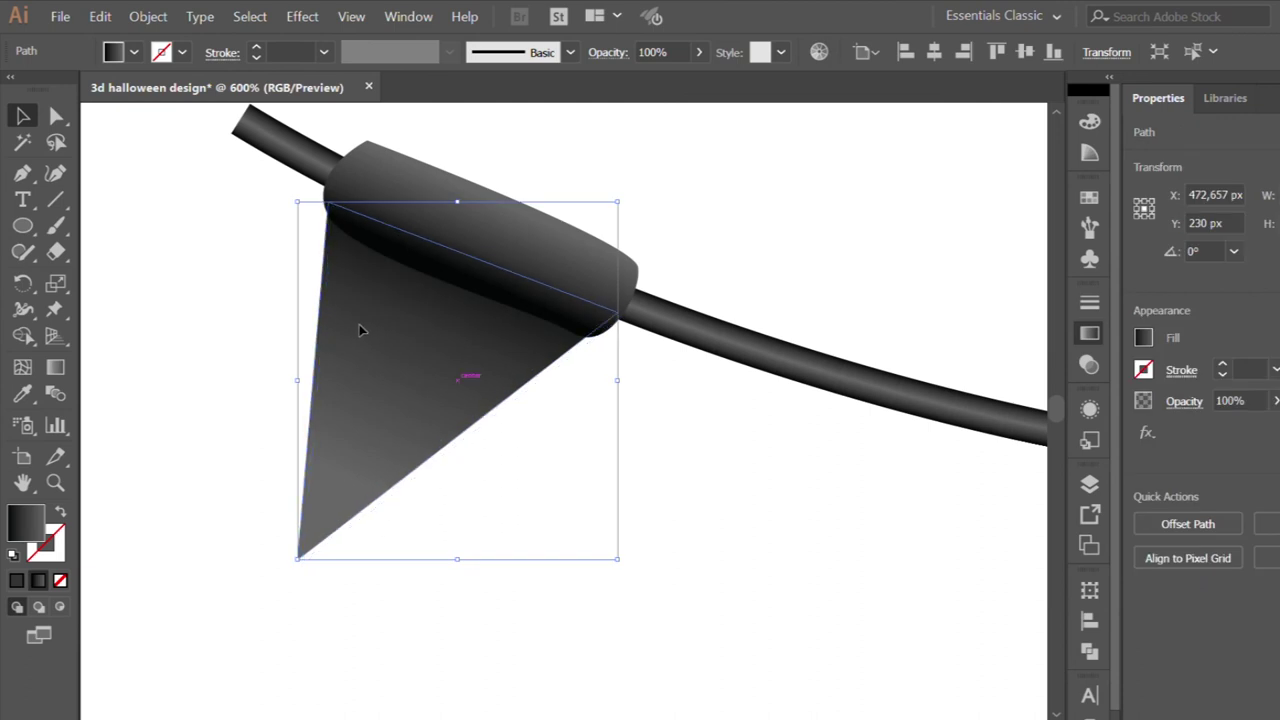
scroll(380, 337, "down", 2)
left_click(494, 400)
left_click(395, 378)
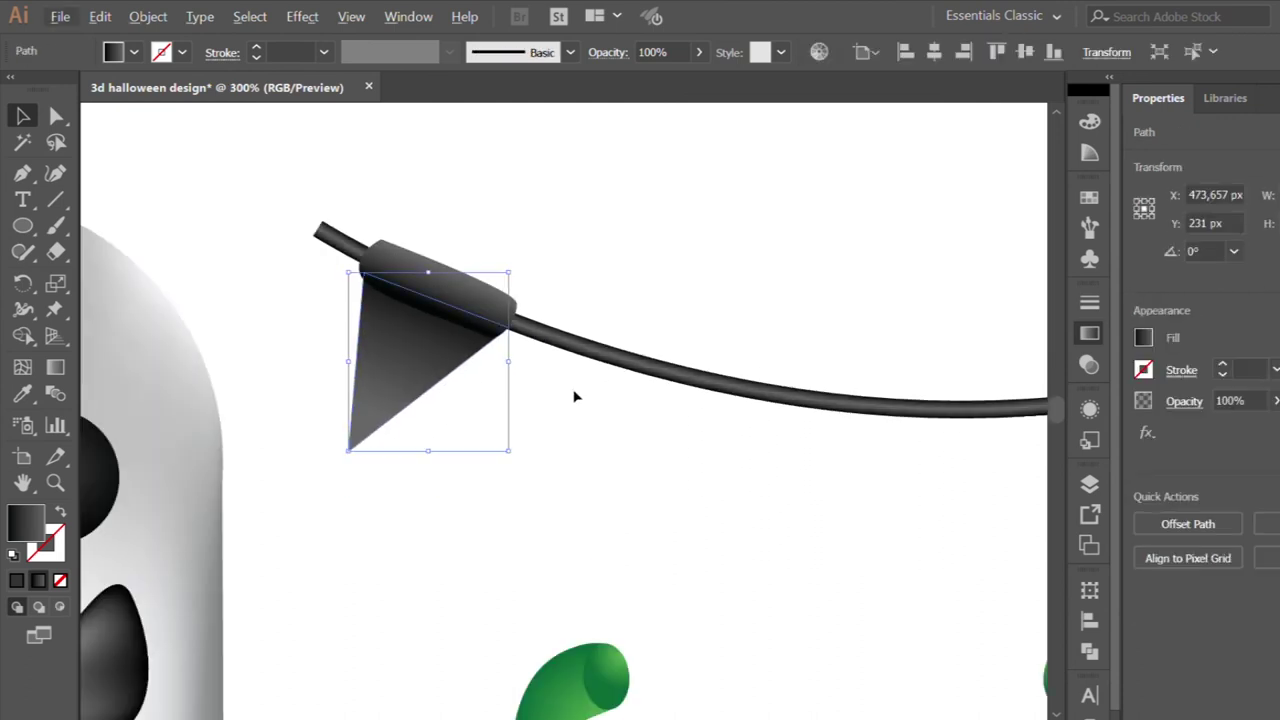
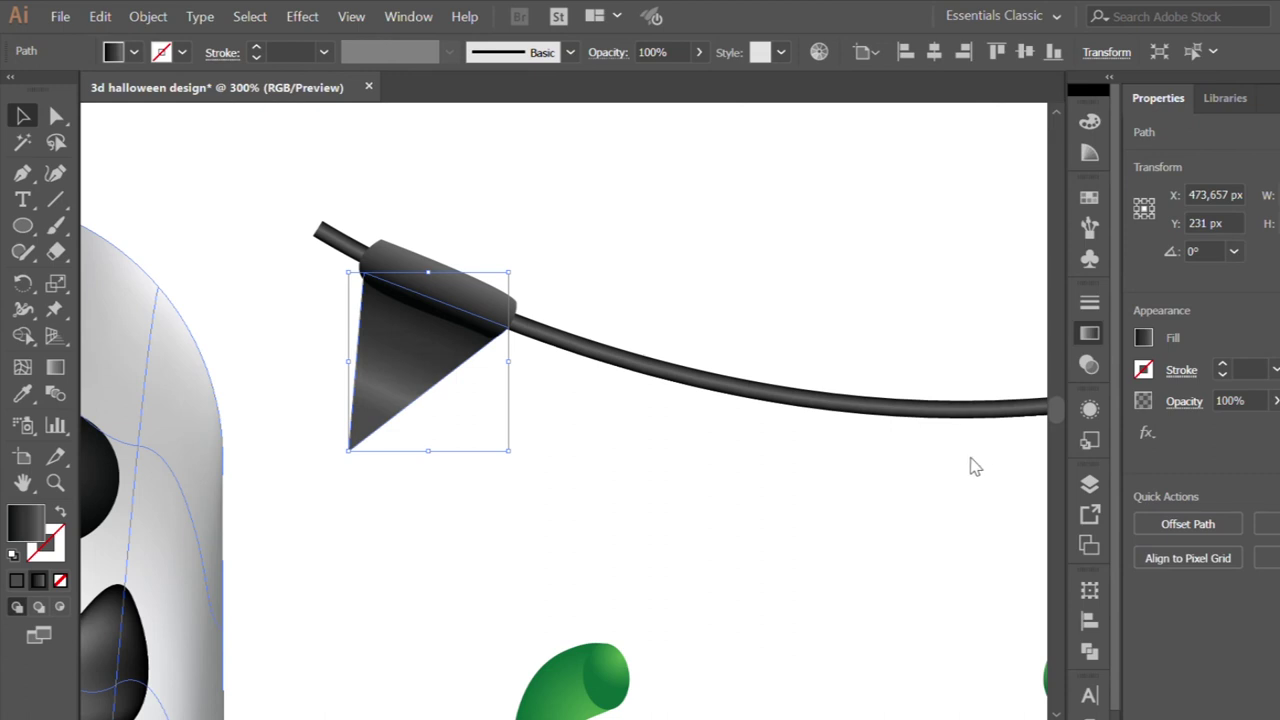
Zoom out to the full artboard and apply the gradient fill to the first bunting flag.
left_click(657, 466)
key("ctrl+1")
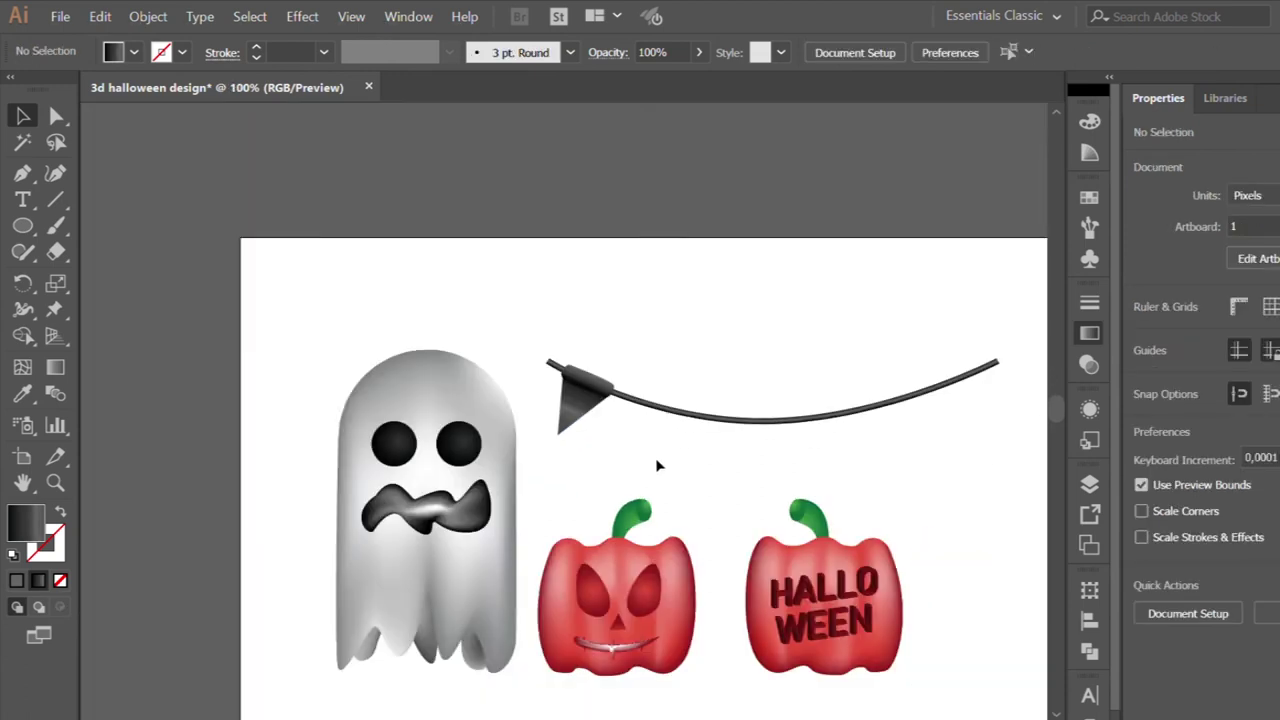
scroll(657, 466, "up", 2)
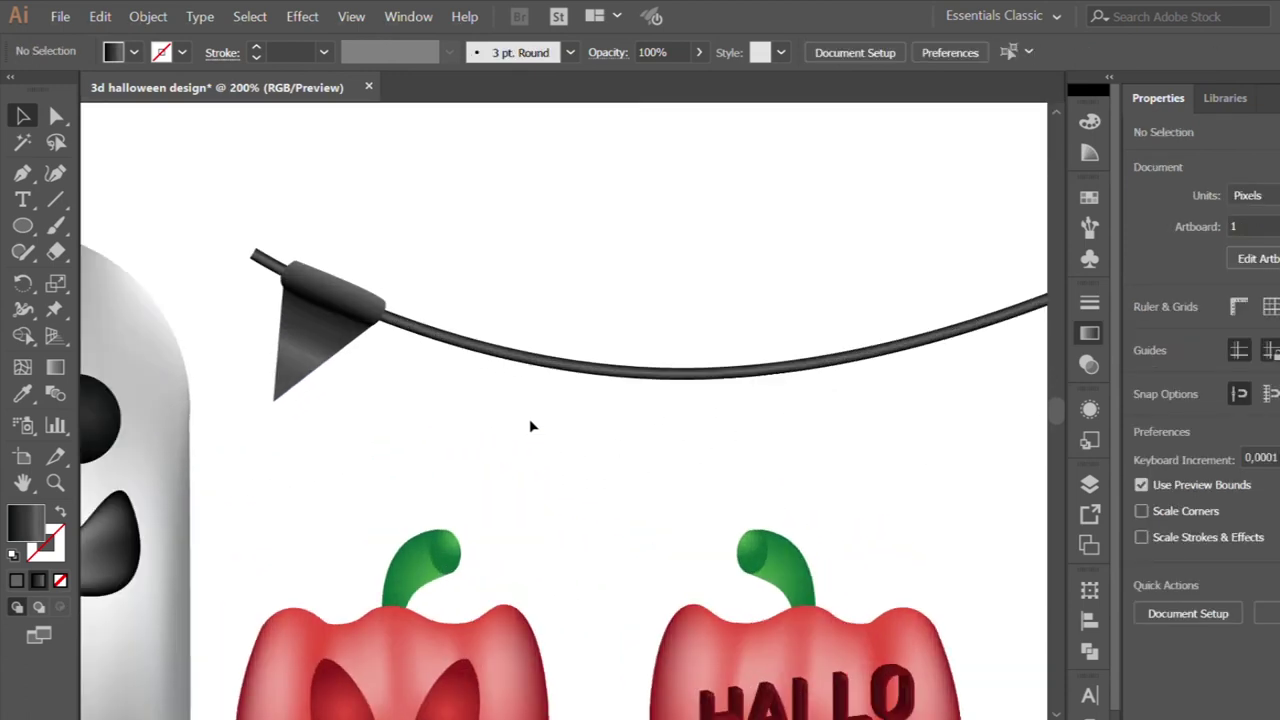
scroll(210, 256, "up", 1)
left_click(380, 360)
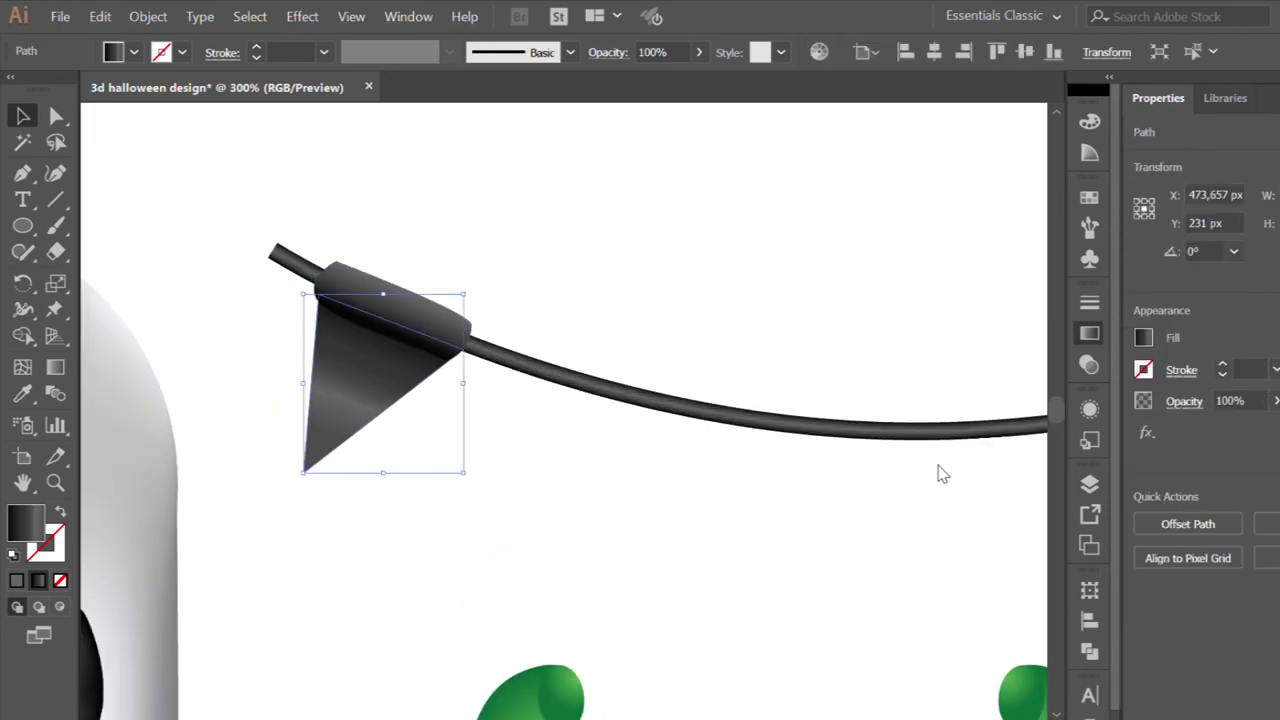
key("ctrl+z")
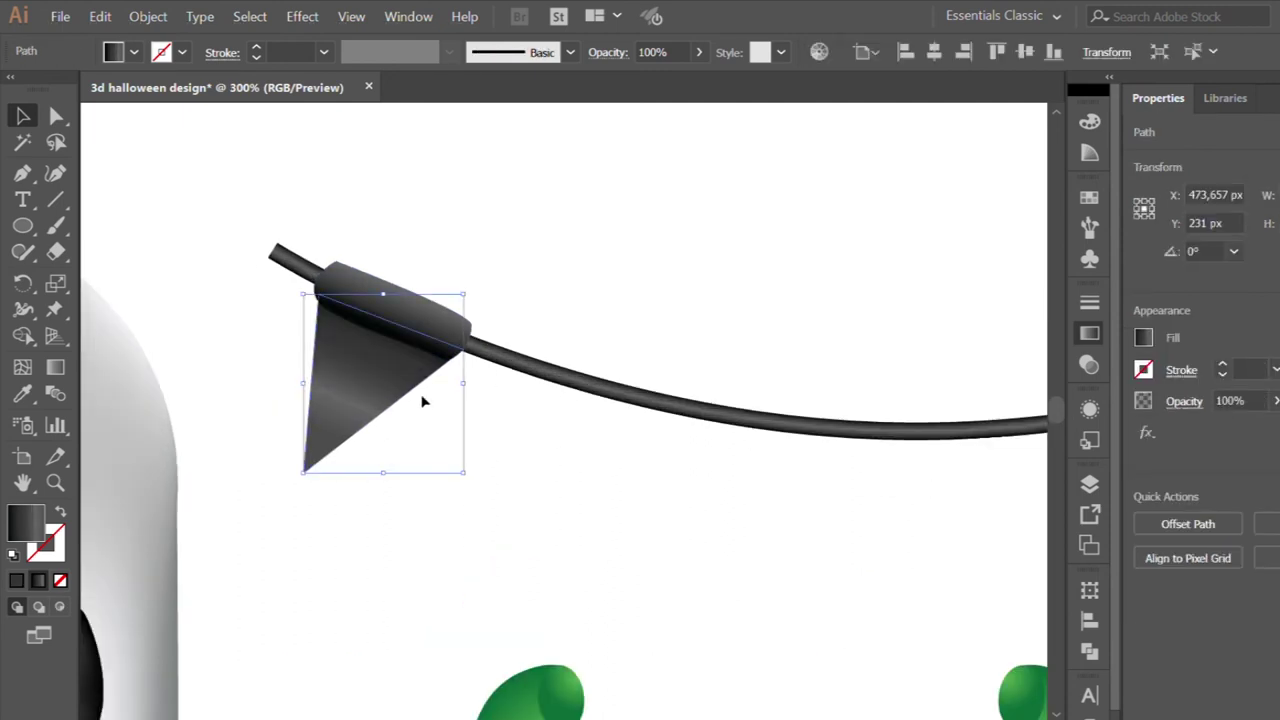
Drag the flag's gradient from its top down to its tip for a darker shade.
left_click(55, 367)
left_click_drag(395, 315, 310, 482)
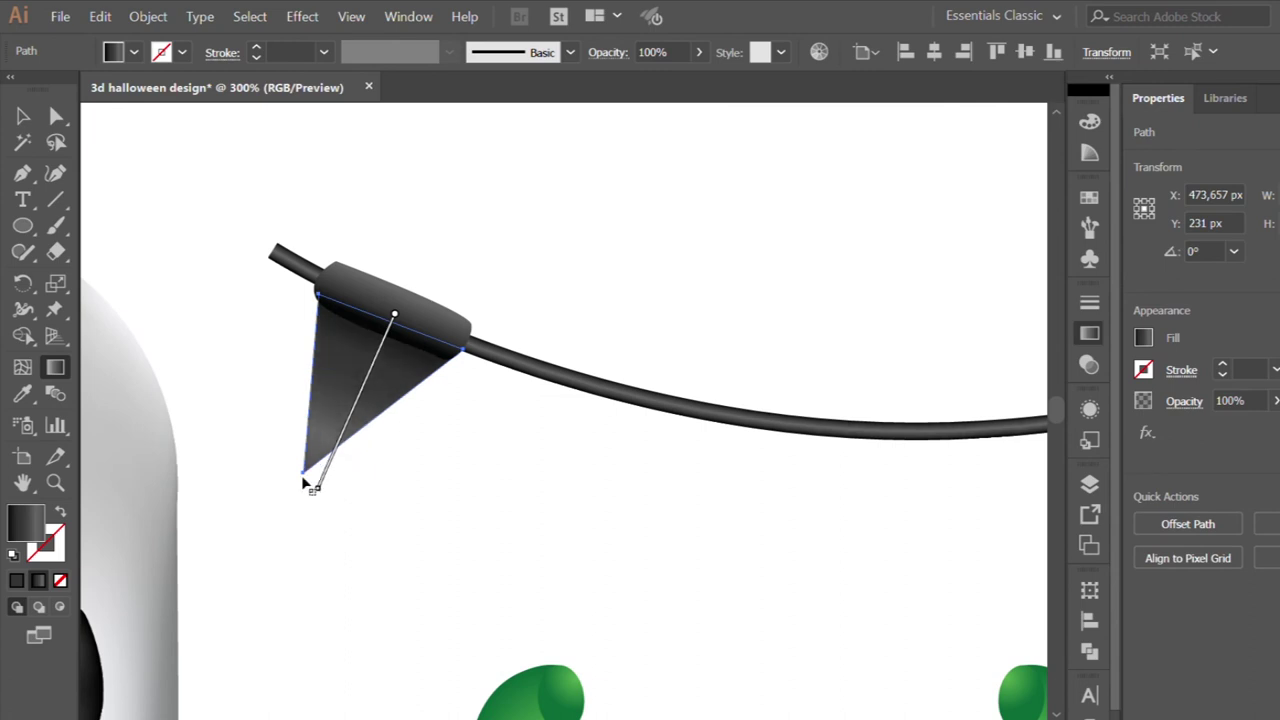
left_click_drag(417, 260, 340, 433)
left_click_drag(393, 320, 315, 493)
Review the shaded flag on the garland and select its rounded cap.
key("v")
left_click(220, 163)
scroll(271, 167, "down", 2)
scroll(352, 167, "down", 1)
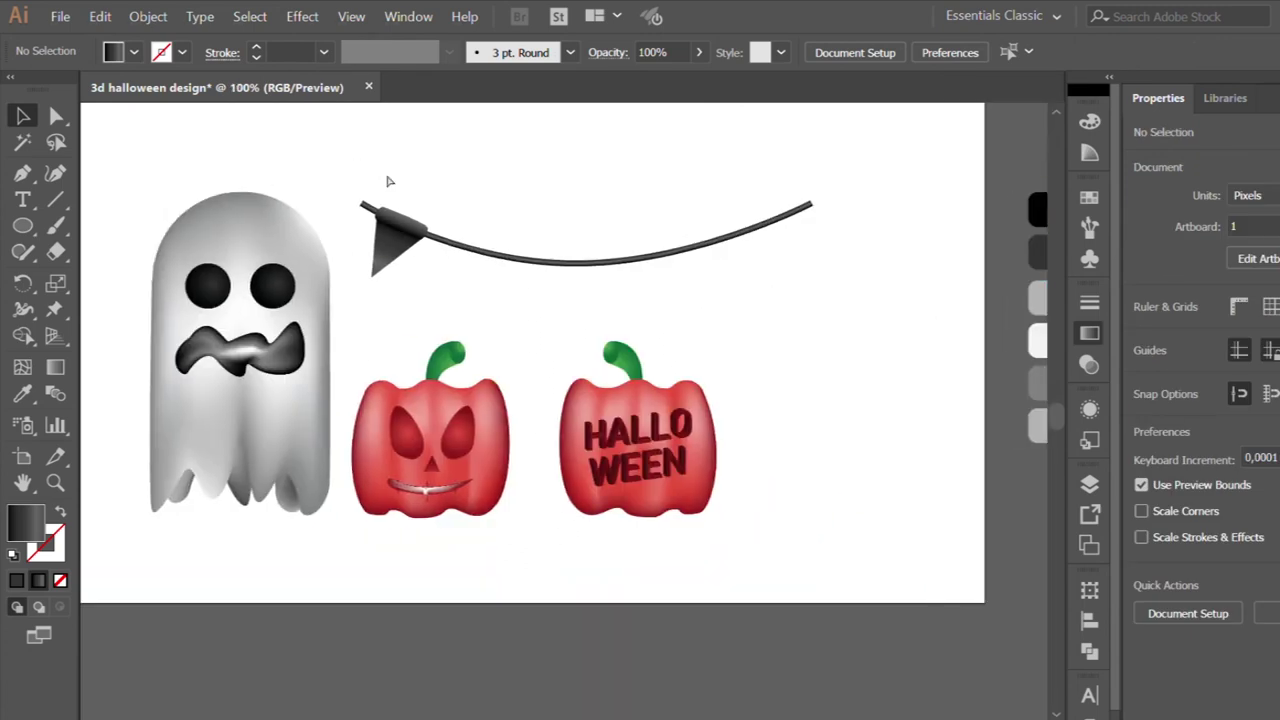
scroll(386, 180, "up", 4)
left_click(402, 320)
Reshape the cap by moving one anchor, then nudge and tilt it to follow the rope.
key("a")
scroll(372, 249, "up", 1)
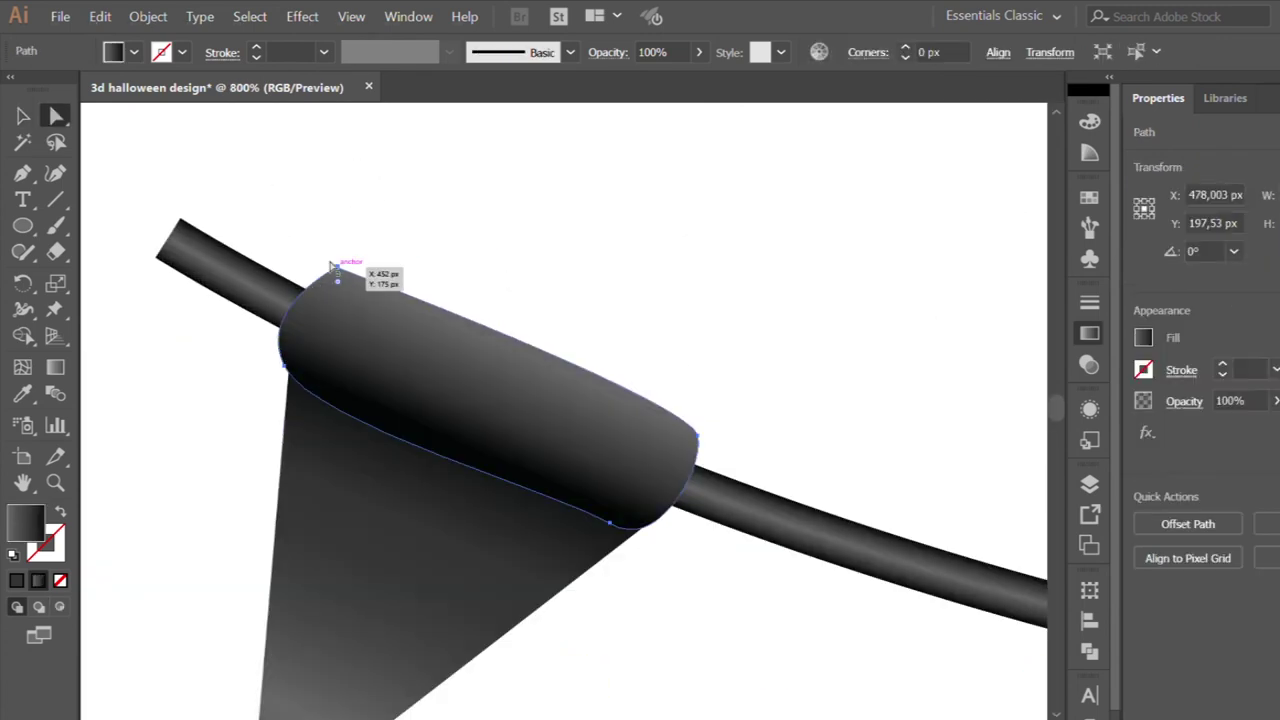
left_click(345, 278)
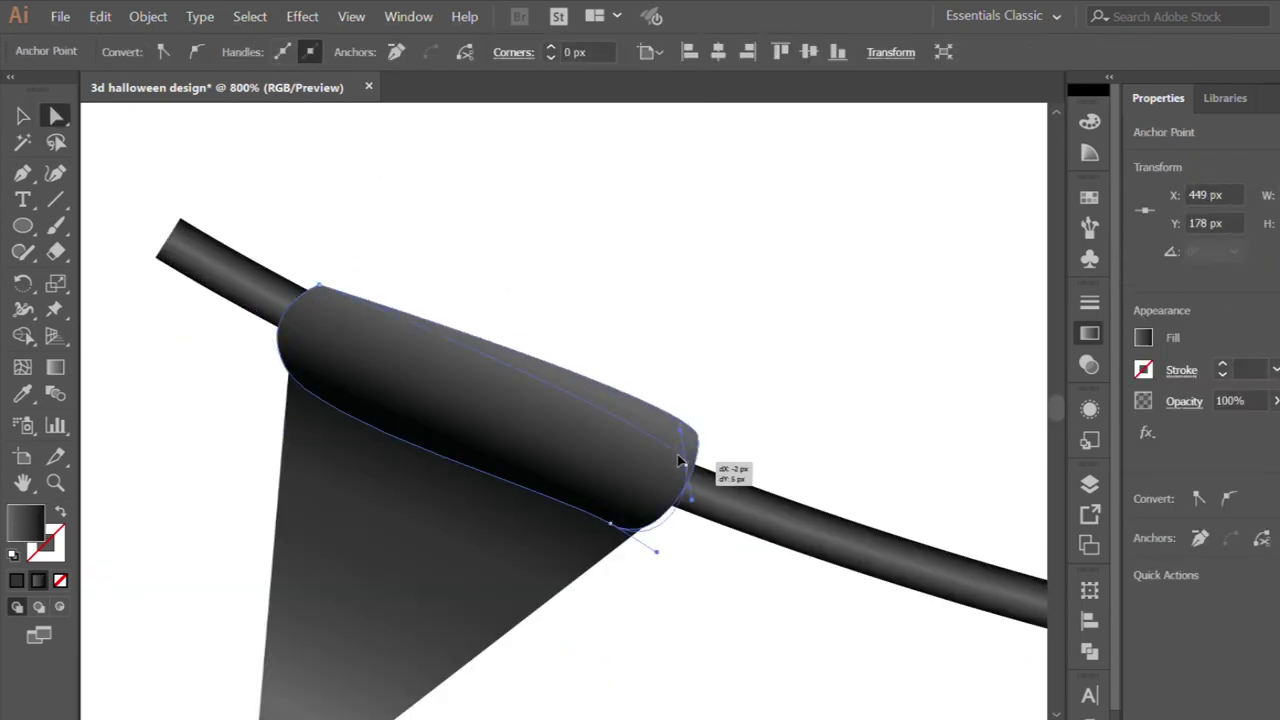
left_click_drag(693, 432, 677, 457)
left_click(23, 116)
left_click_drag(462, 386, 462, 383)
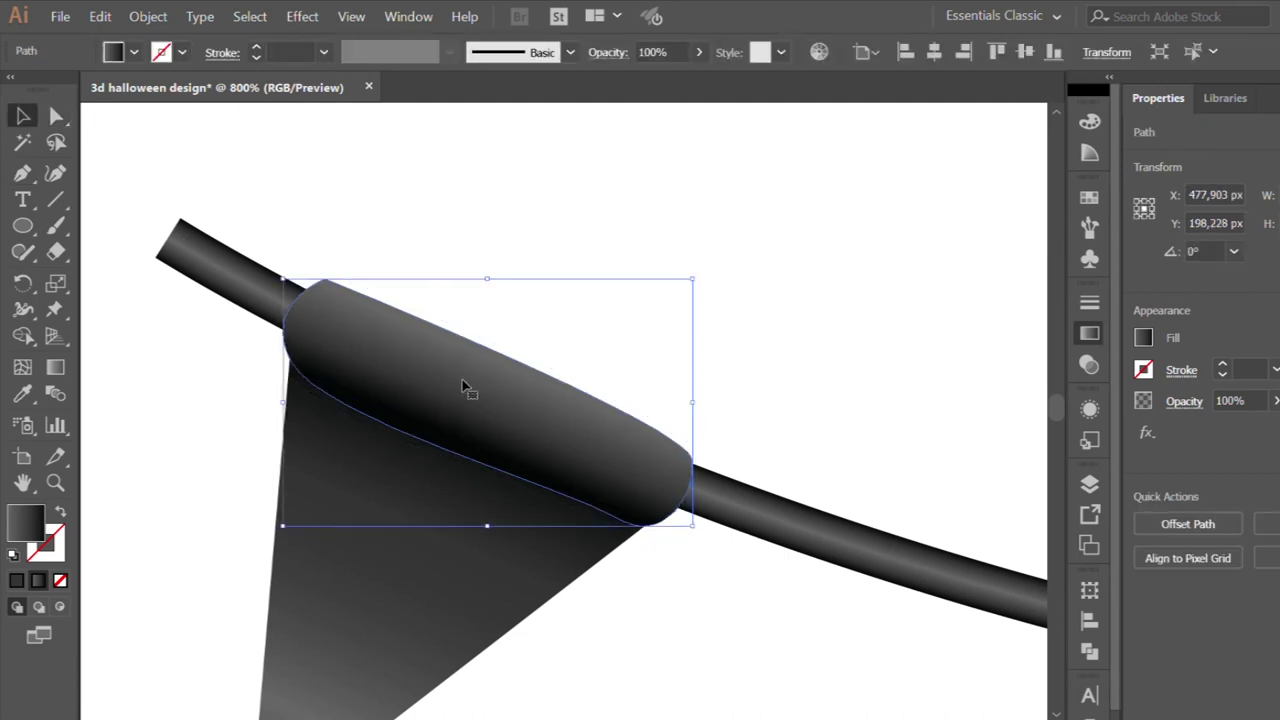
left_click_drag(737, 531, 694, 529)
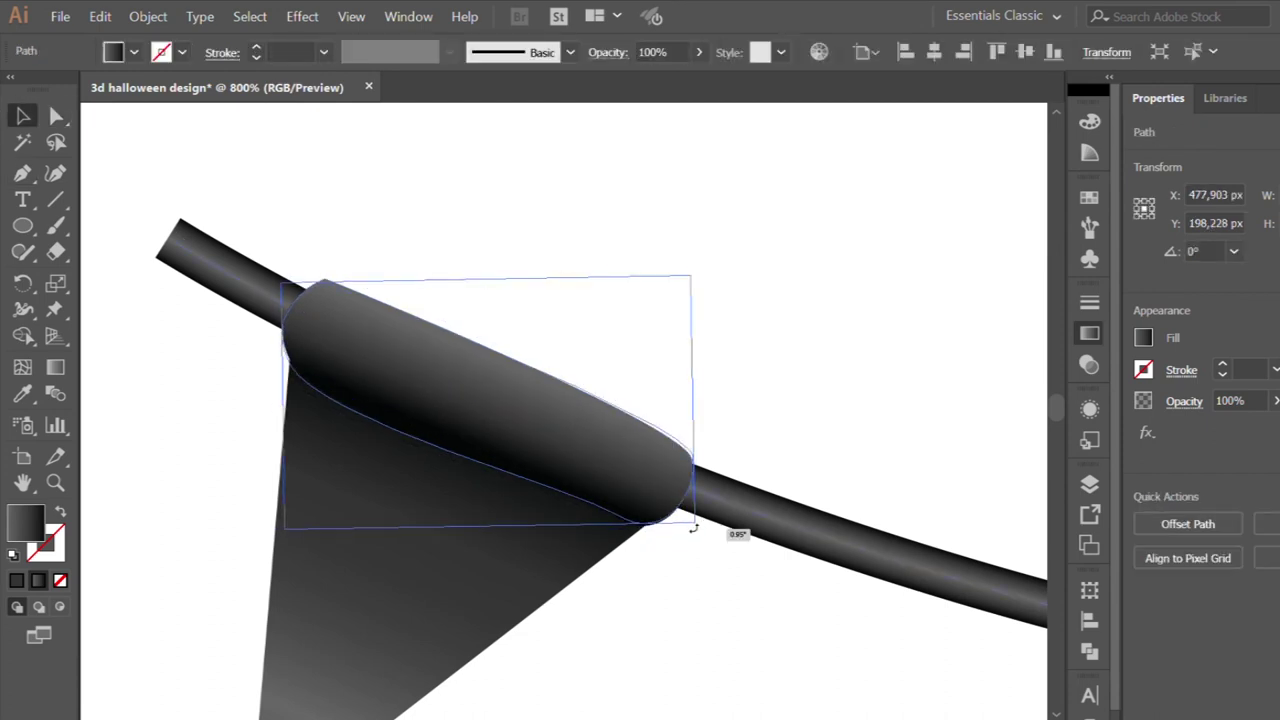
Shift the flag triangle slightly so it sits under the cap.
left_click(552, 542)
left_click_drag(552, 548, 554, 551)
scroll(500, 374, "down", 3)
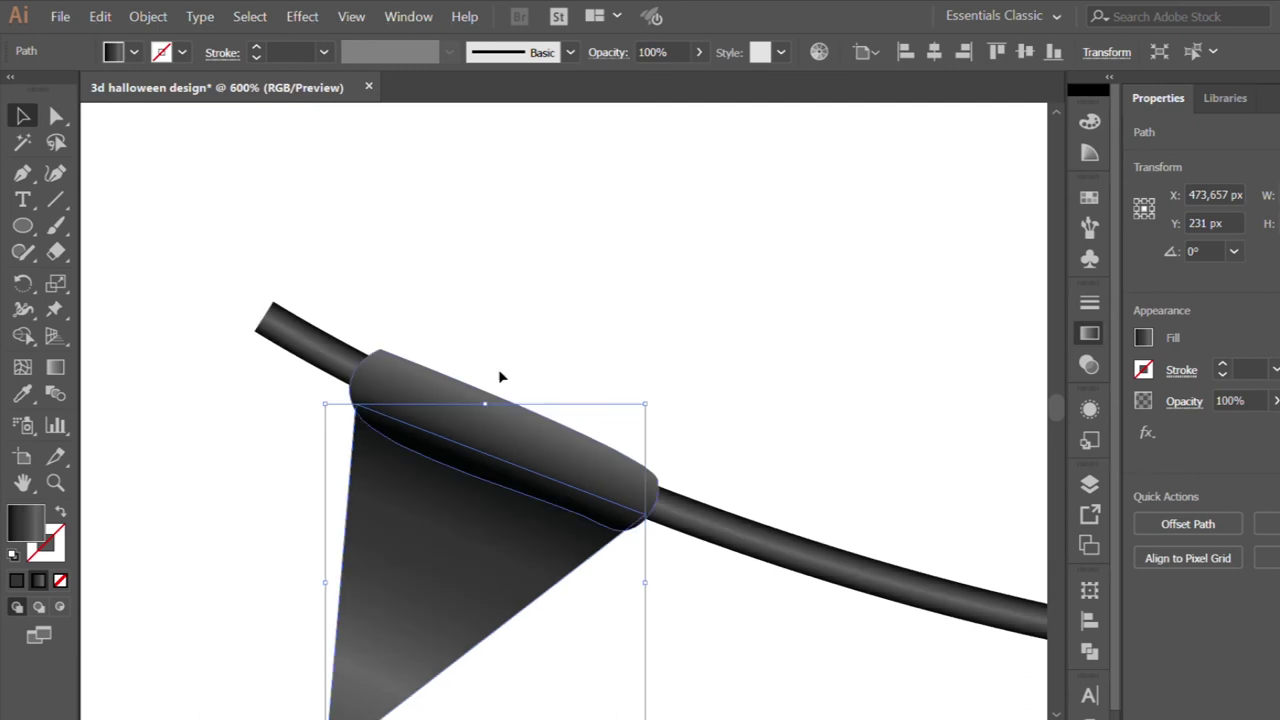
left_click(491, 301)
scroll(397, 417, "down", 1)
left_click(397, 417)
scroll(367, 423, "up", 3)
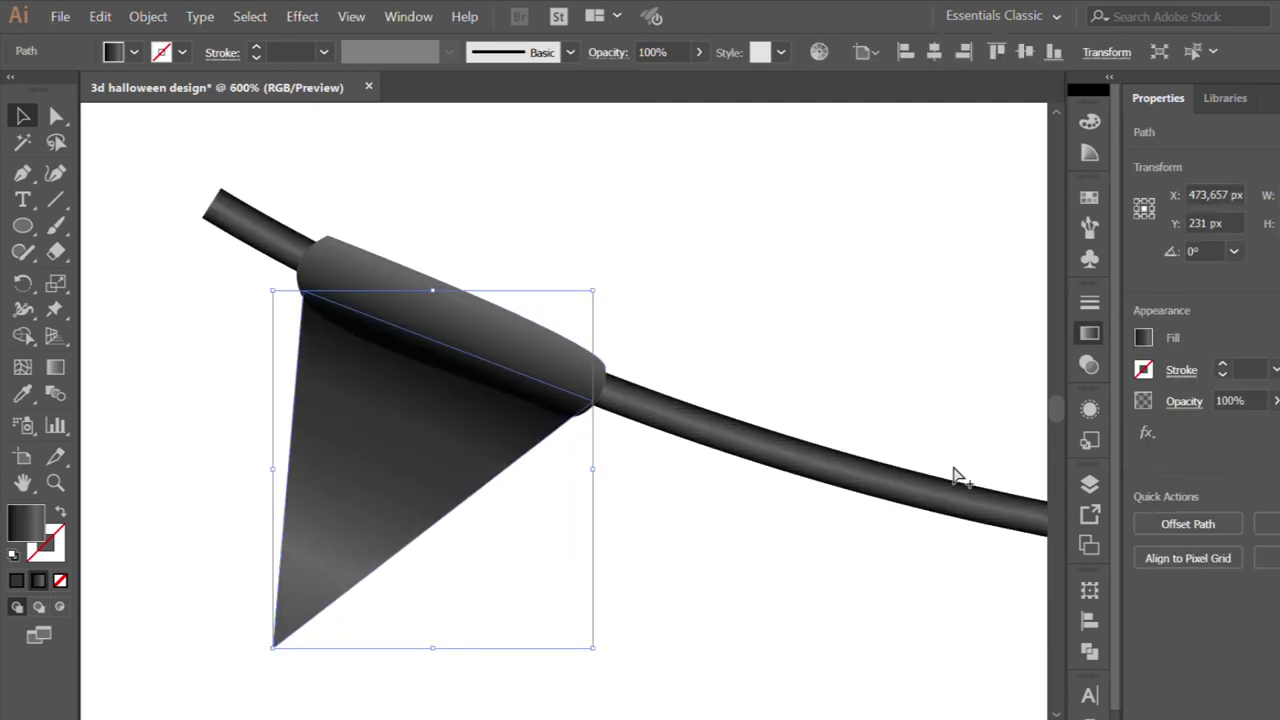
Reapply the darker gradient to the flag triangle and adjust it with the Gradient tool.
key("ctrl+z")
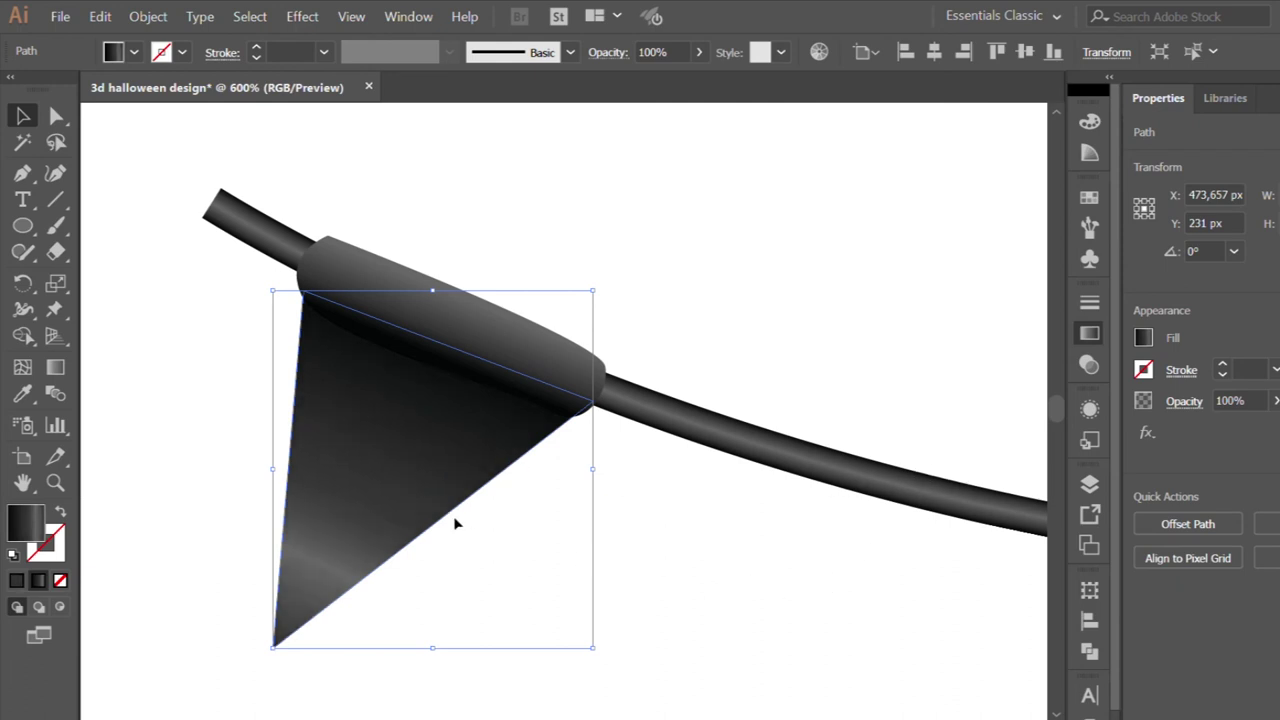
key("ctrl+minus")
key("ctrl+minus")
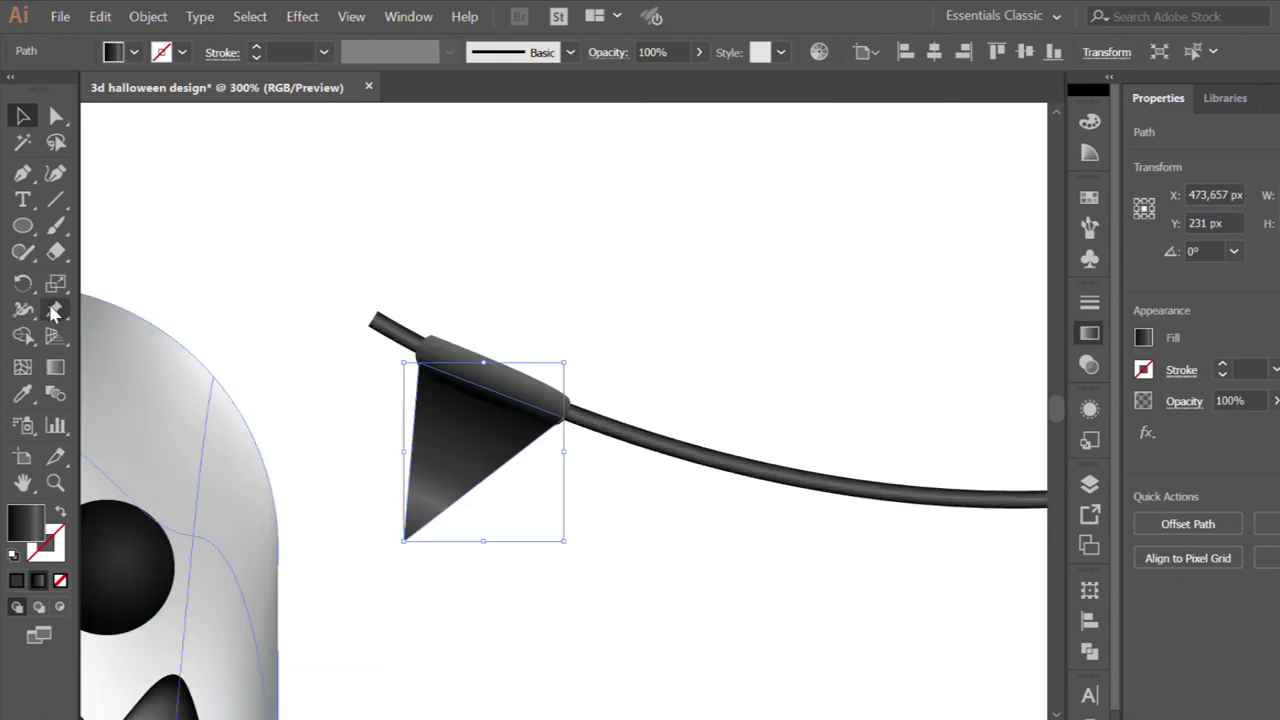
key("g")
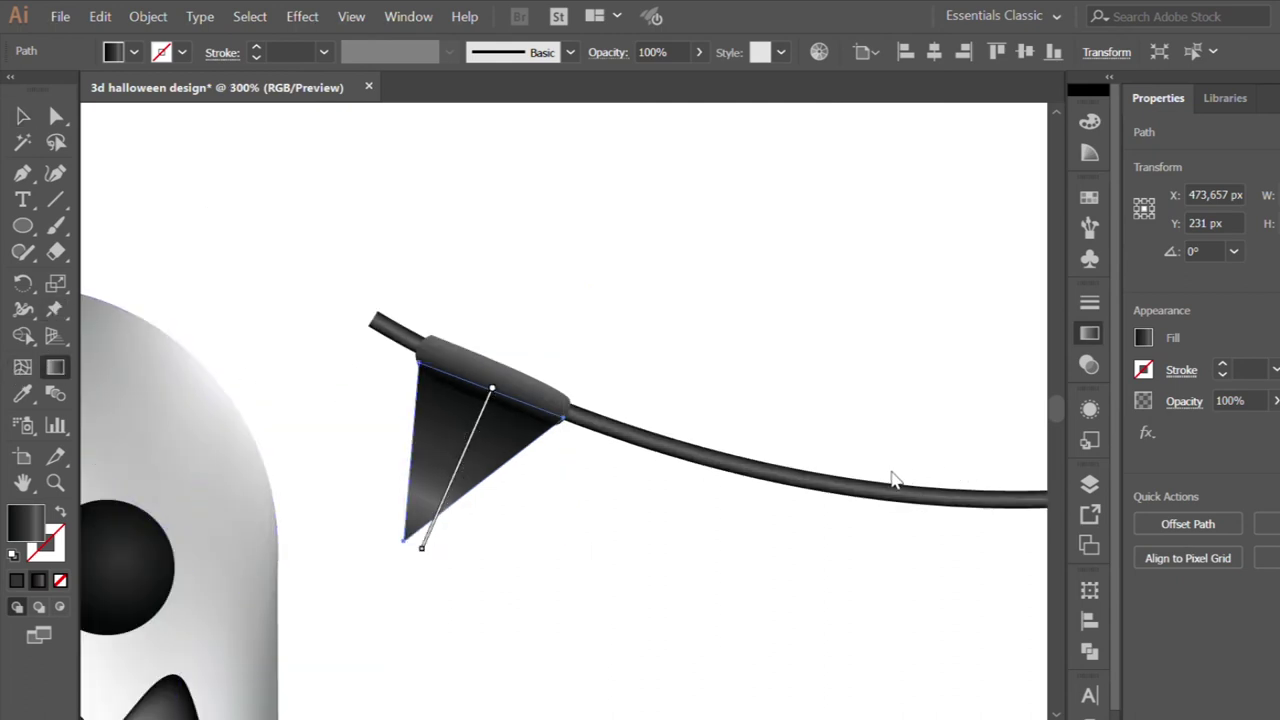
left_click(22, 116)
left_click(257, 194)
scroll(300, 210, "down", 3, "alt")
scroll(400, 277, "up", 3, "alt")
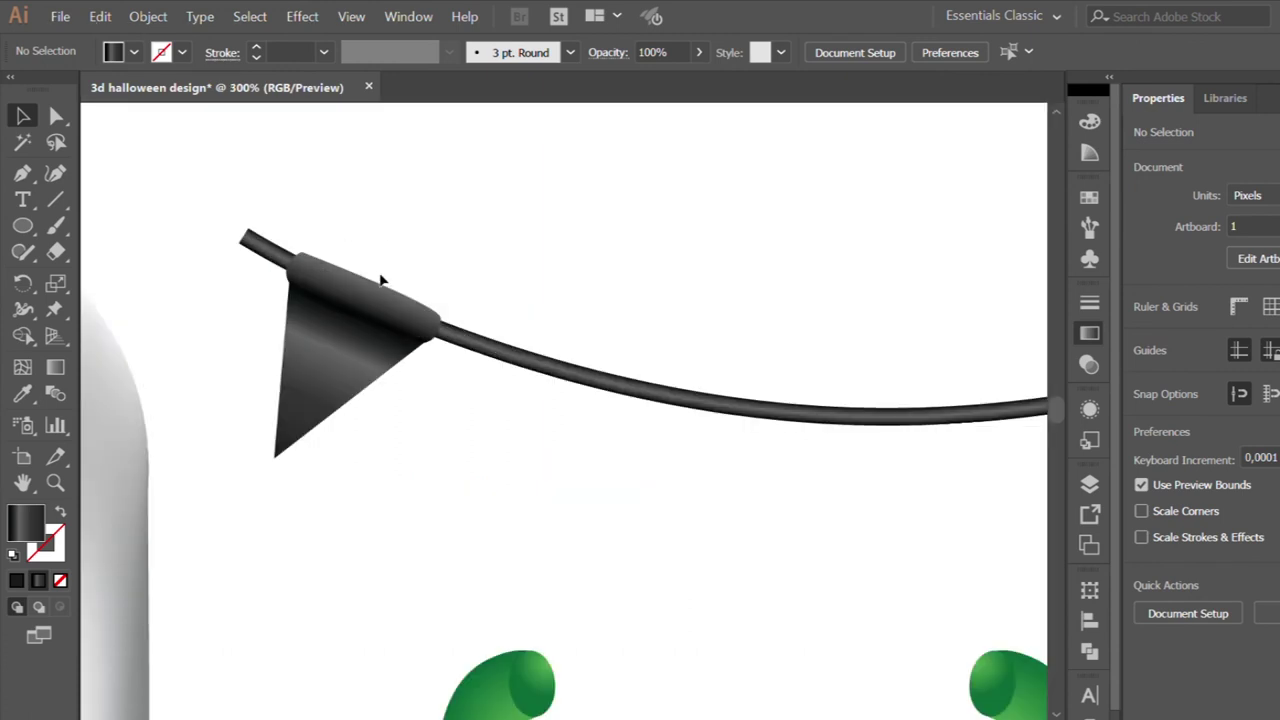
Zoom in to inspect the flag's cap, then review the garland and select the left flag.
left_click(381, 280)
key("ctrl+plus")
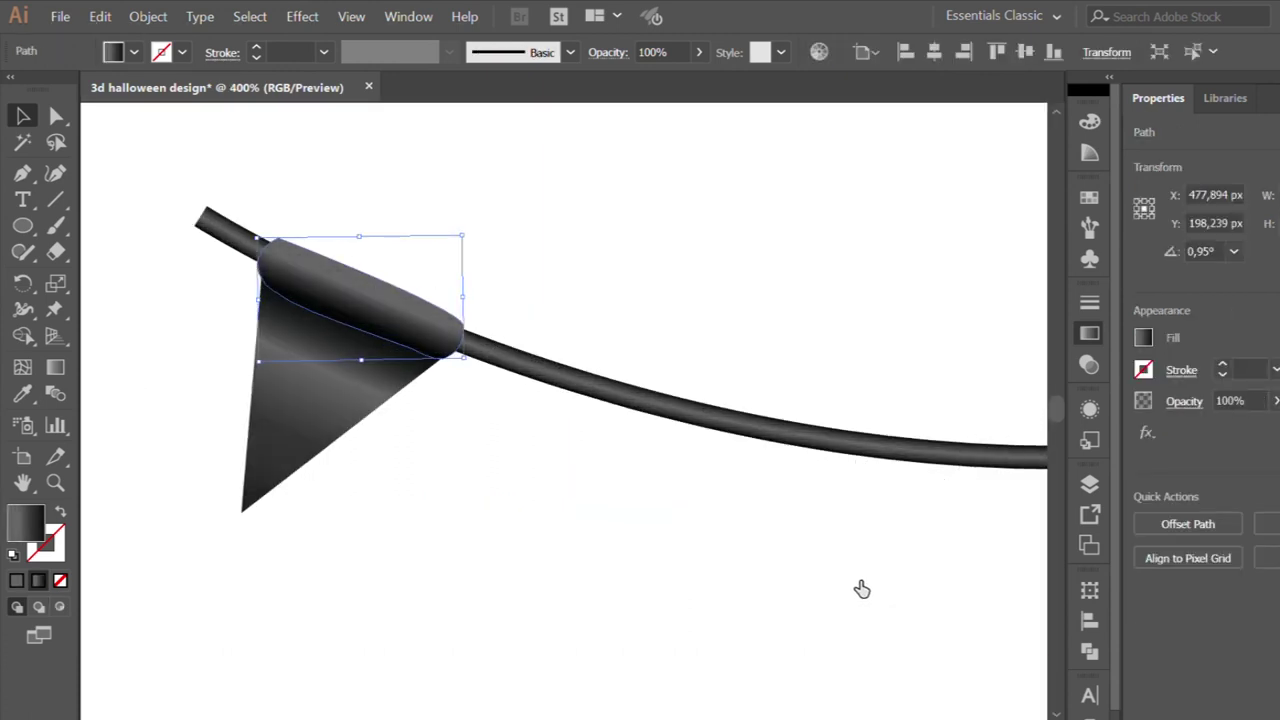
left_click(530, 546)
scroll(443, 520, "down", 3, "alt")
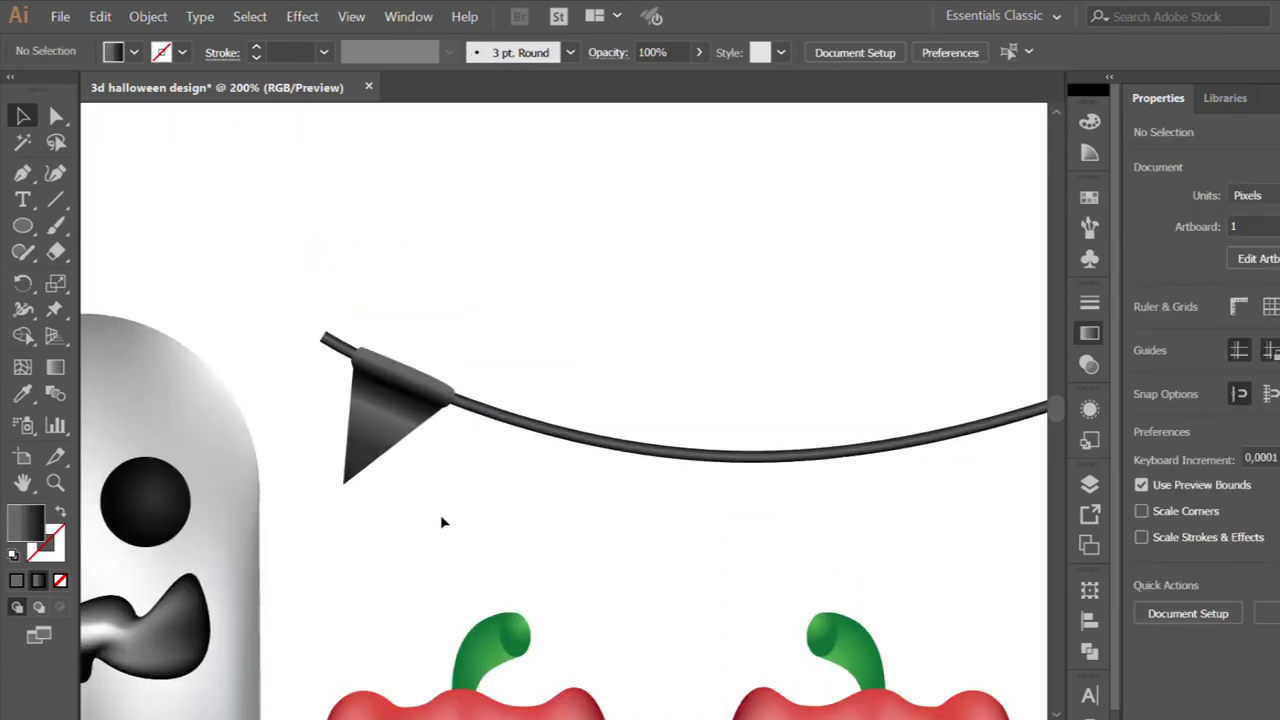
scroll(443, 520, "down", 2, "alt")
scroll(465, 499, "down", 2, "alt")
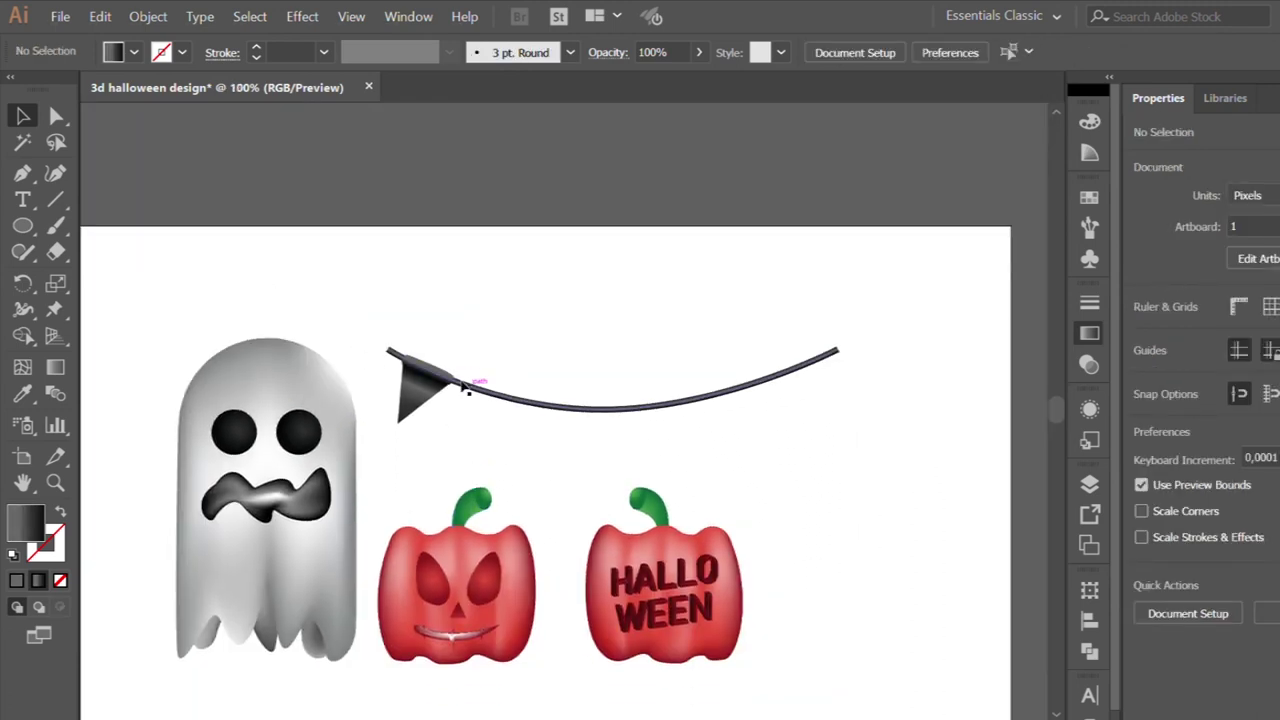
left_click(440, 374)
Duplicate the flag further along the rope and settle the copy onto it.
left_click_drag(442, 410, 586, 452, "alt")
scroll(534, 434, "up", 2, "alt")
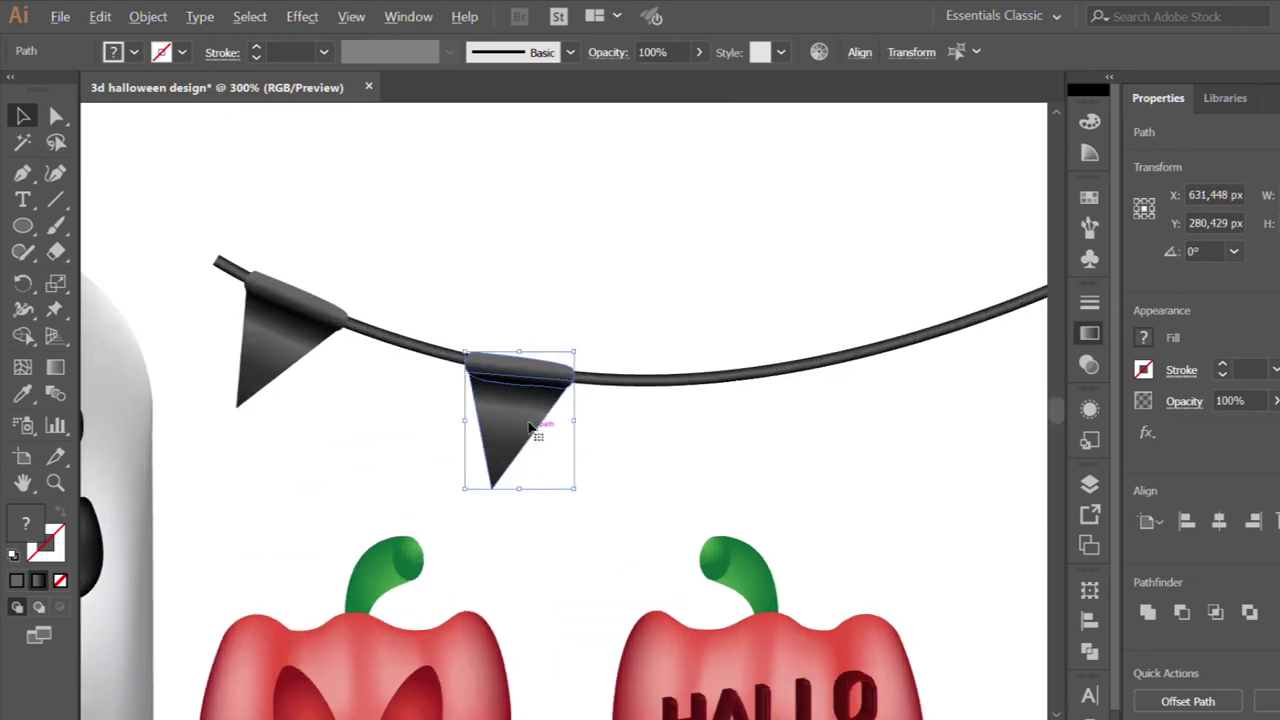
scroll(534, 434, "up", 1, "alt")
left_click_drag(508, 405, 508, 403)
left_click(352, 388)
scroll(352, 388, "down", 1, "alt")
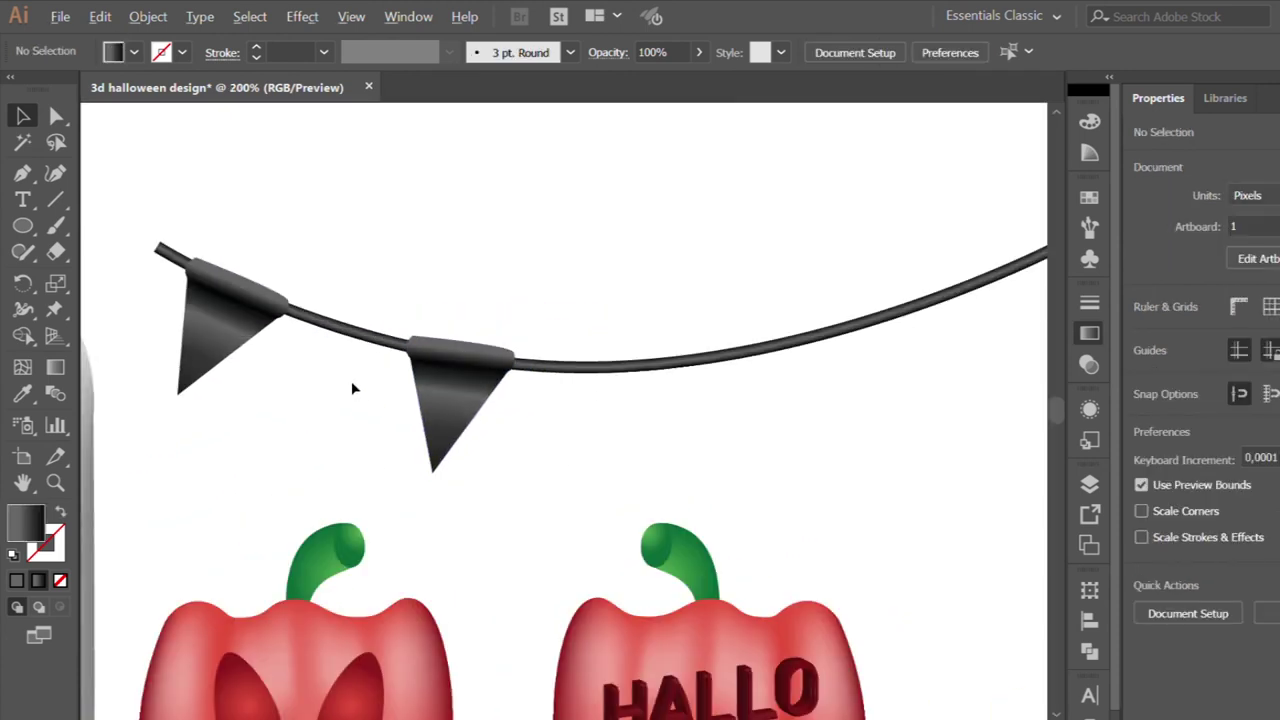
scroll(352, 388, "down", 1, "alt")
scroll(352, 388, "down", 1, "alt")
scroll(357, 386, "down", 1, "alt")
Look through the colour swatch group for the dark red swatch.
left_click(395, 365)
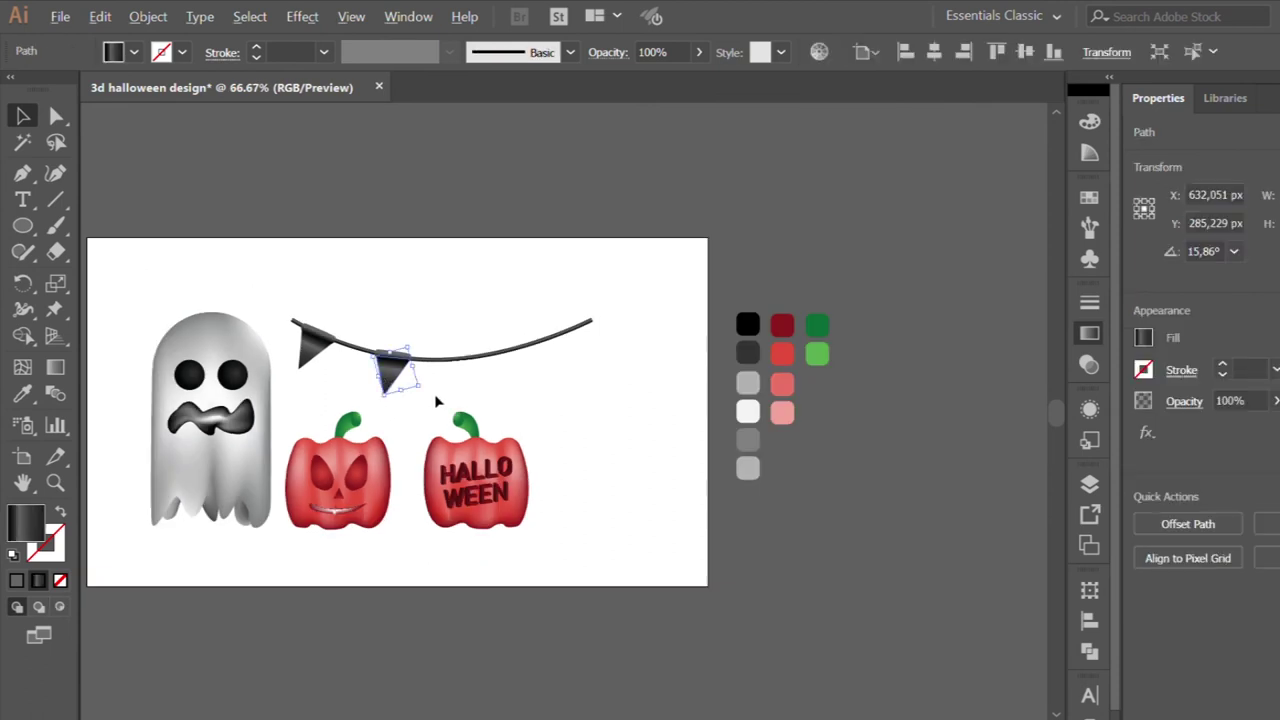
scroll(435, 400, "up", 1, "alt")
scroll(436, 401, "right", 3)
left_click(778, 287)
double_click(778, 287)
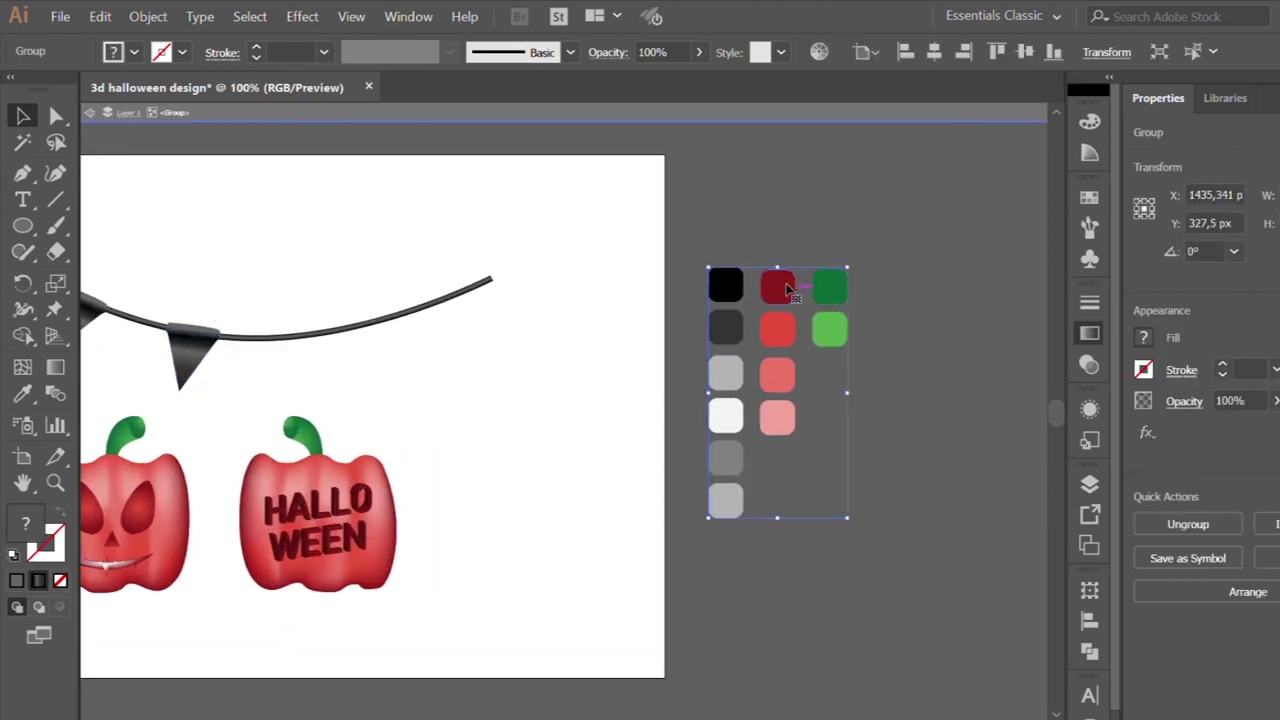
double_click(500, 320)
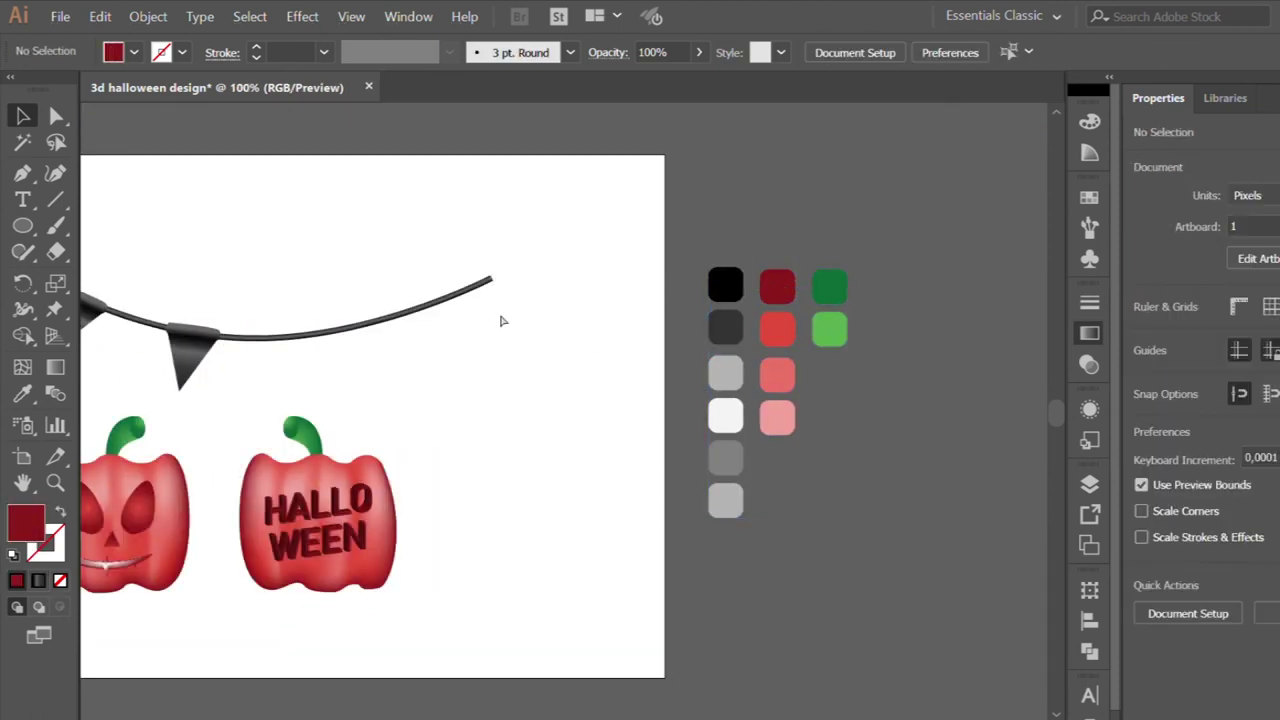
scroll(197, 354, "left", 3)
Eyedrop the pumpkin's red onto the second flag.
left_click(265, 345)
key("i")
left_click(157, 523)
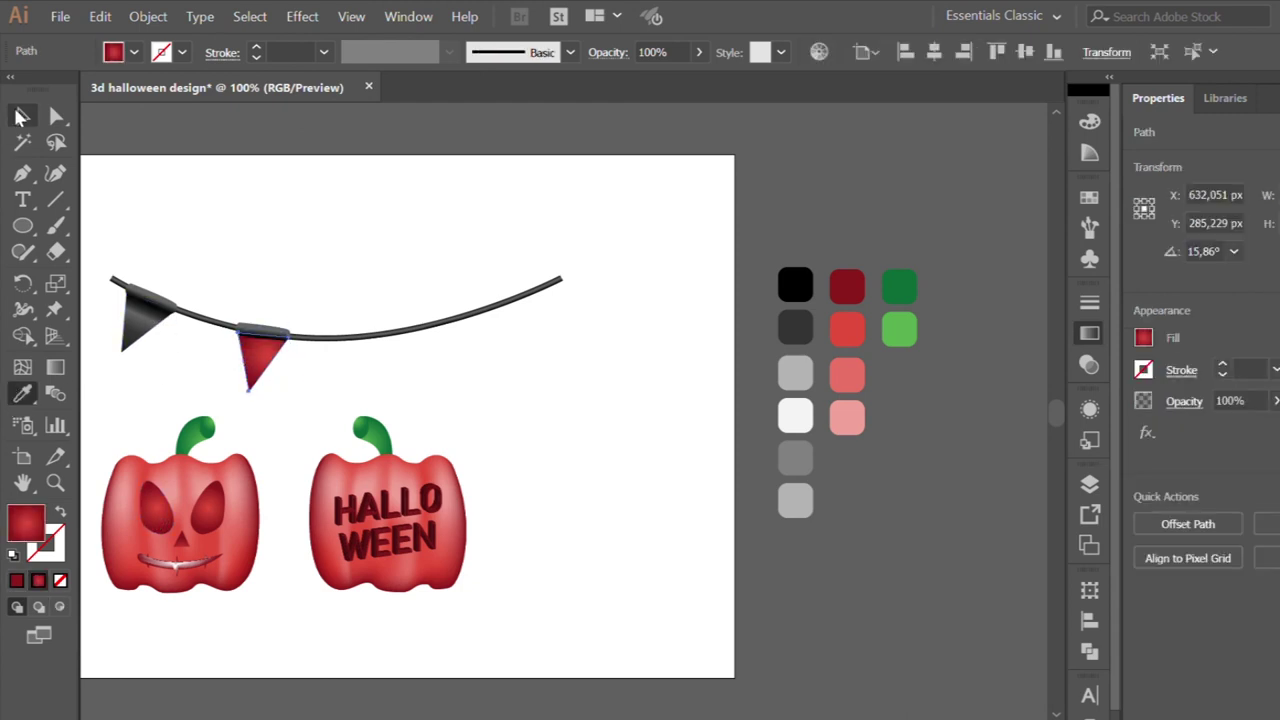
key("v")
Apply the pepper's lighter red gradient from the sample colour set to the flag.
scroll(680, 434, "right", 3)
left_click(779, 375)
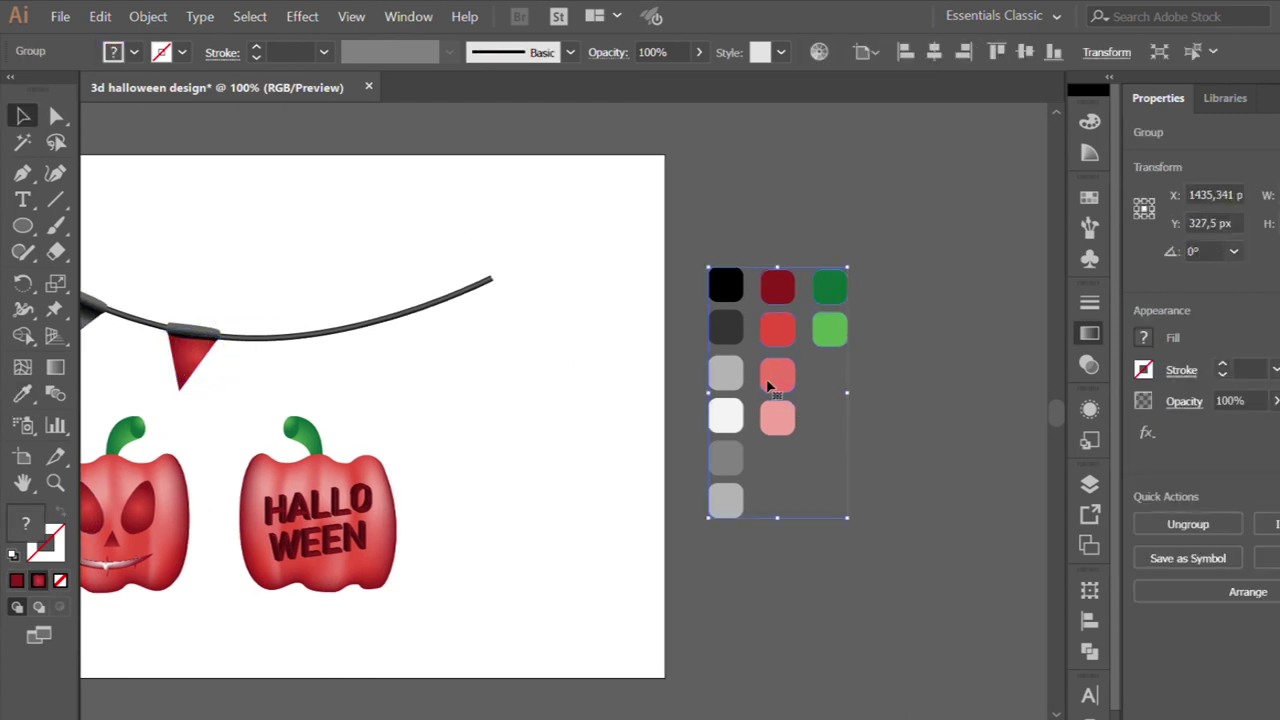
double_click(779, 375)
double_click(255, 243)
scroll(229, 300, "up", 3)
left_click(405, 360)
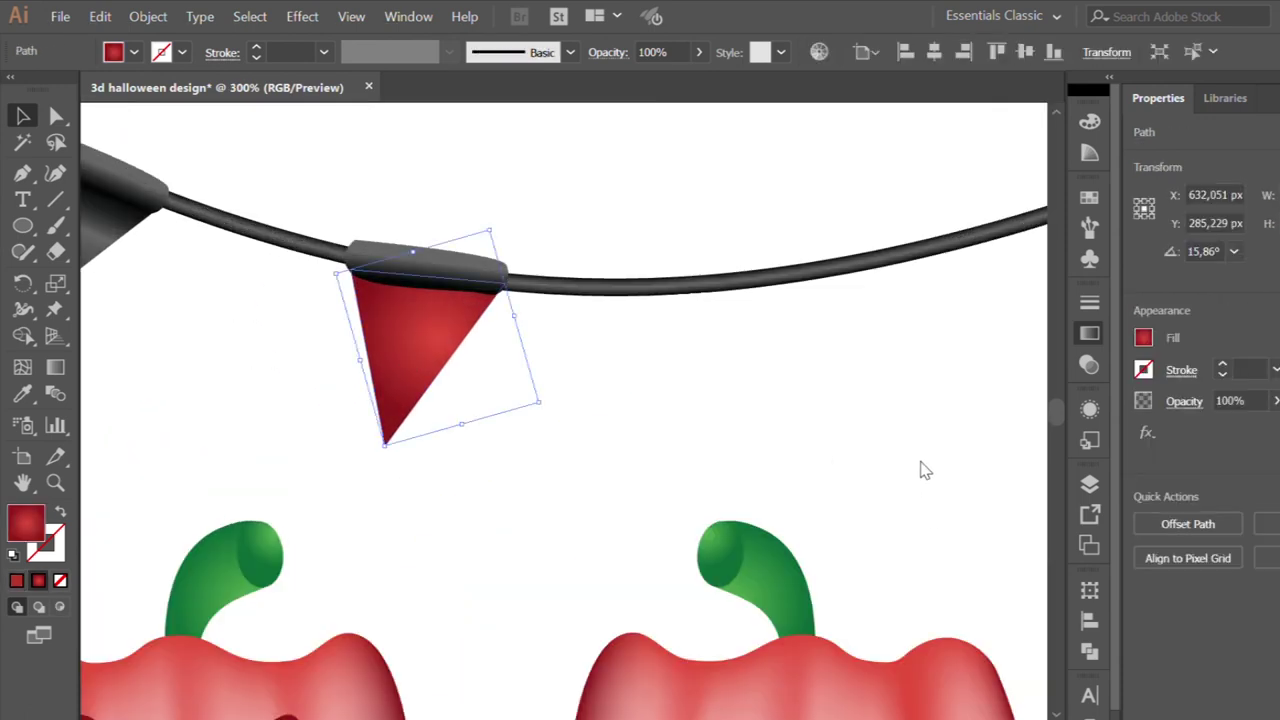
left_click(965, 660)
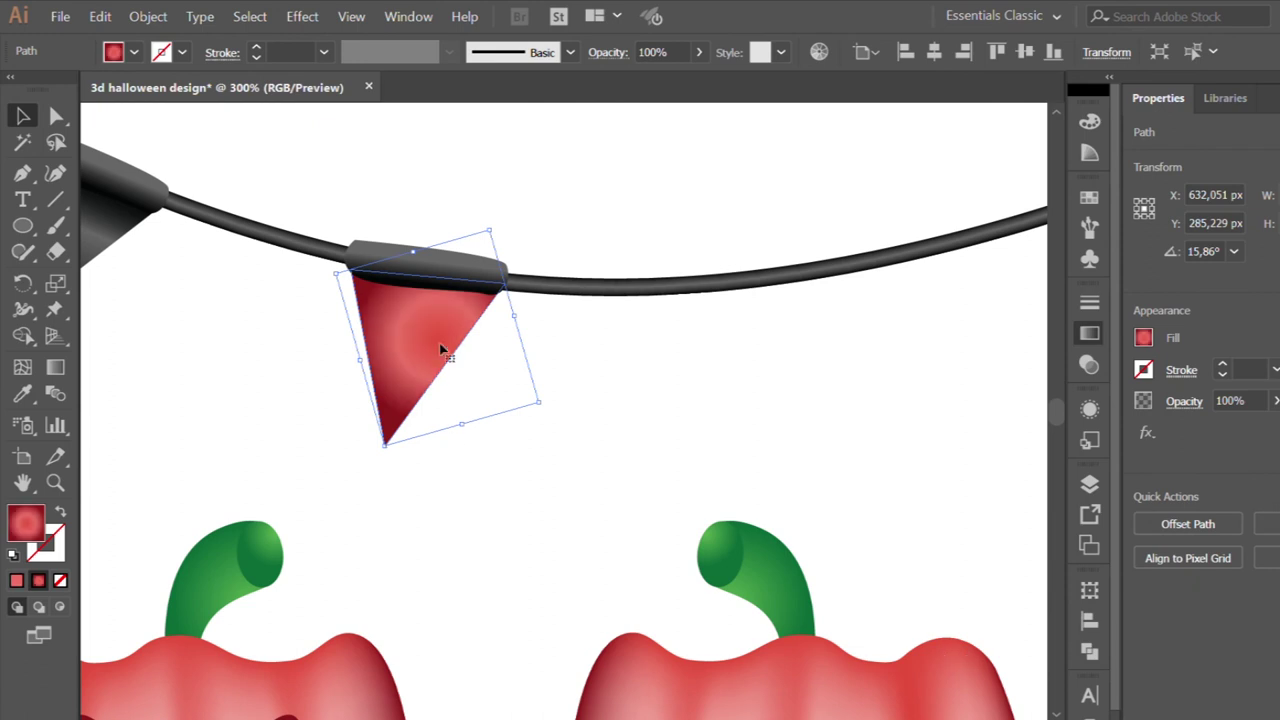
Redirect the flag's gradient to run down its length.
left_click(55, 367)
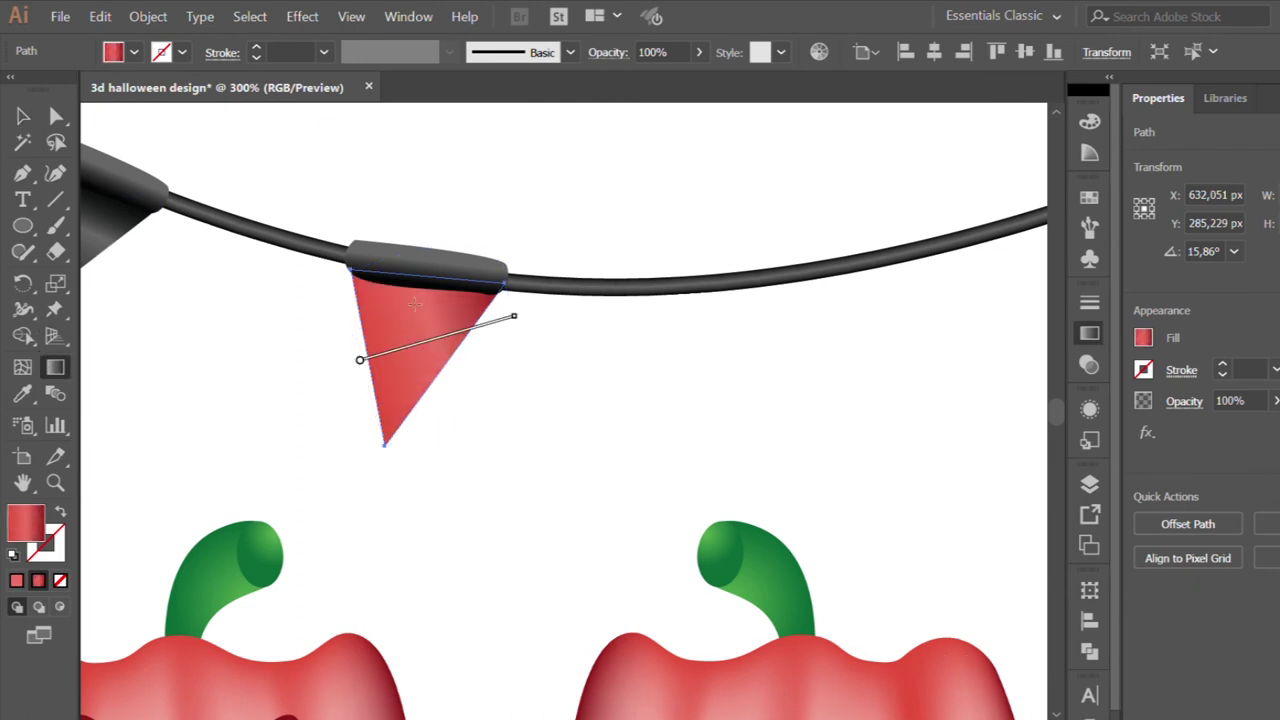
left_click_drag(400, 383, 403, 385)
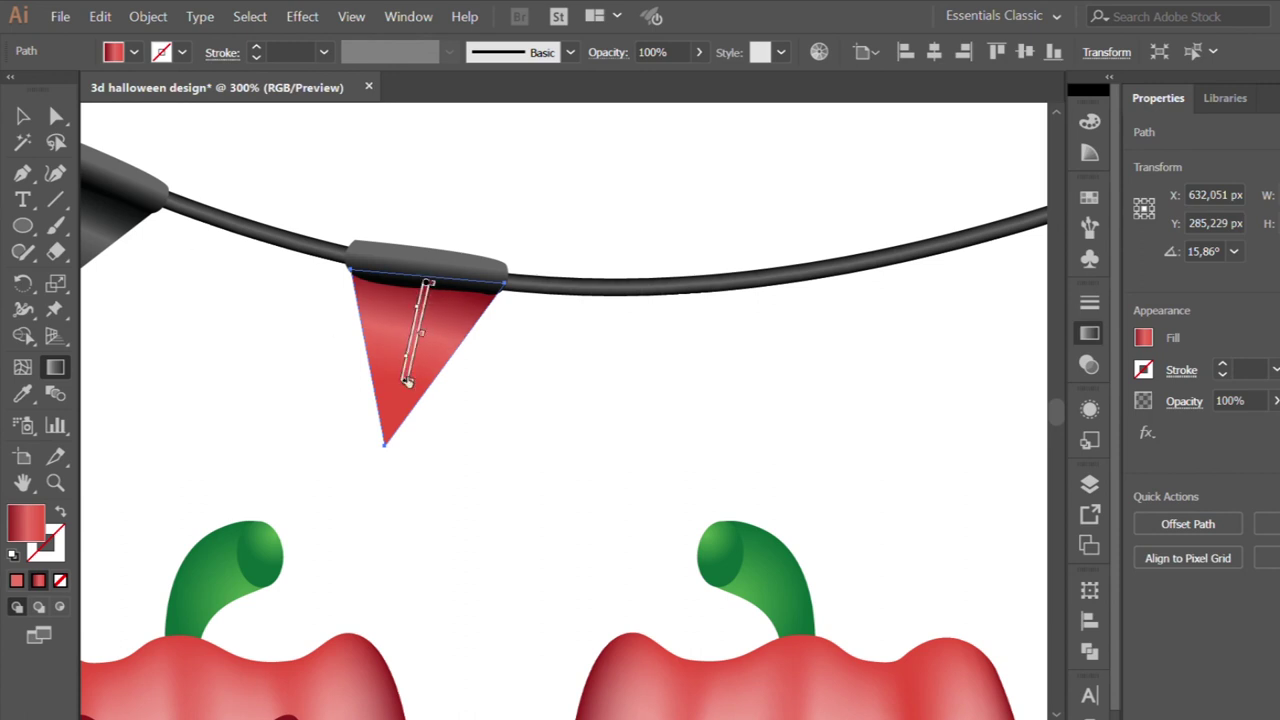
left_click_drag(396, 401, 409, 420)
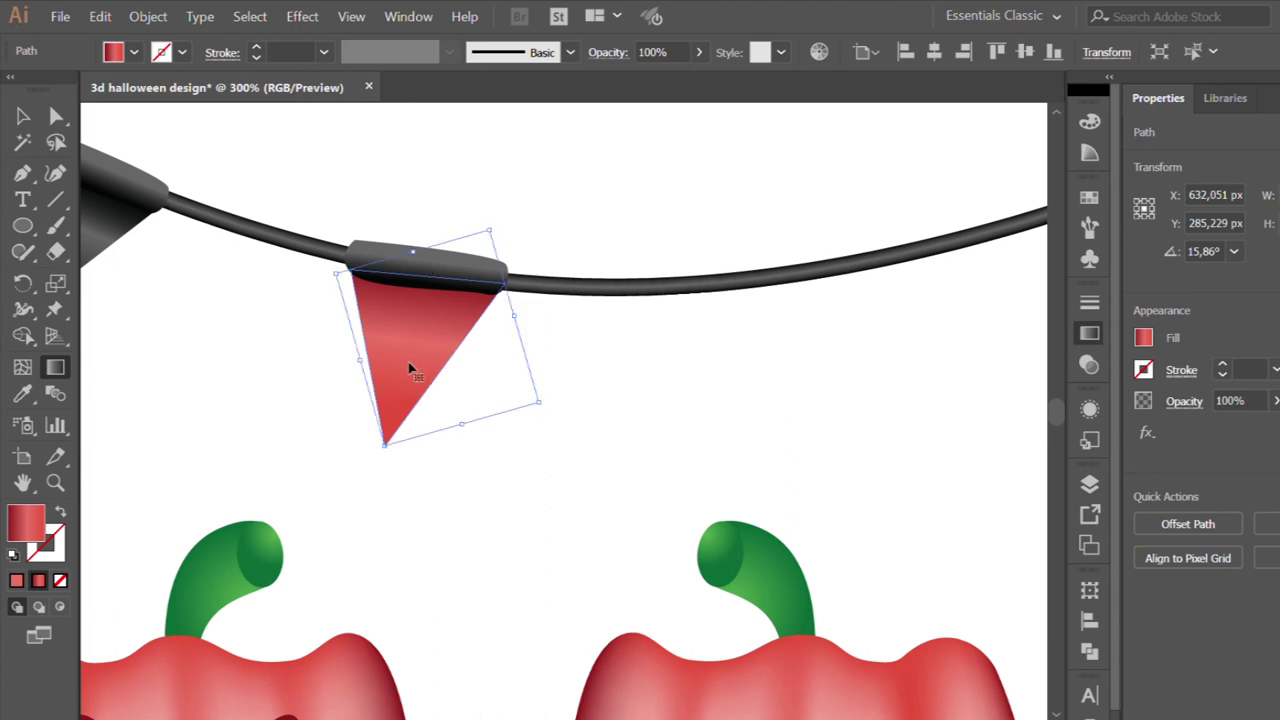
left_click(22, 116)
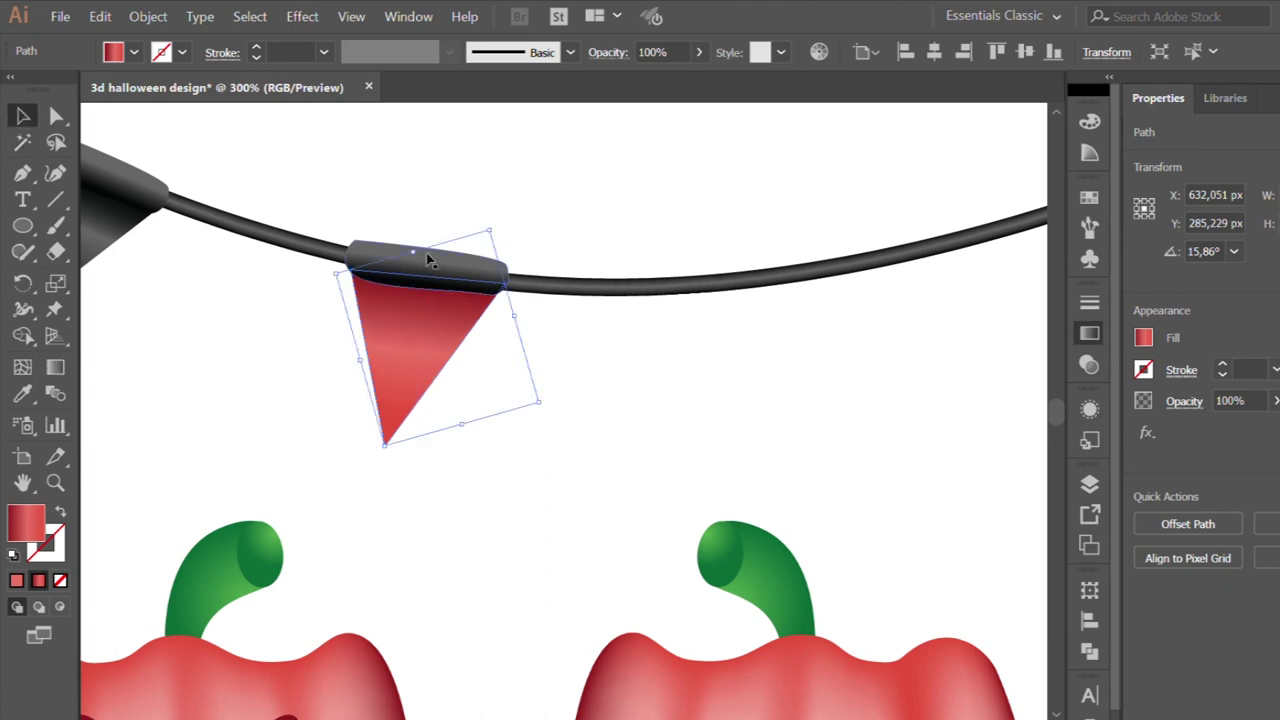
Eyedrop the flag's red gradient onto its cap and fit the artboard in view.
left_click(435, 262)
key("i")
left_click(429, 357)
left_click(22, 116)
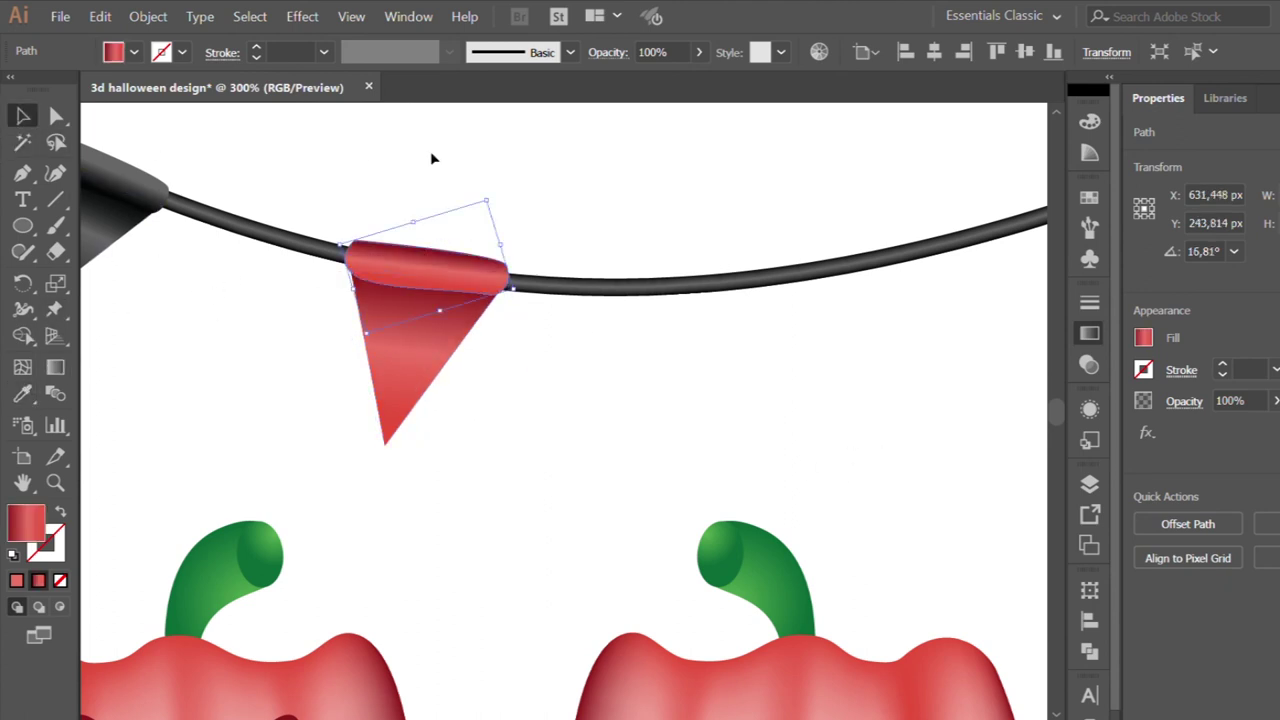
left_click(594, 388)
key("ctrl+1")
scroll(468, 444, "down", 1)
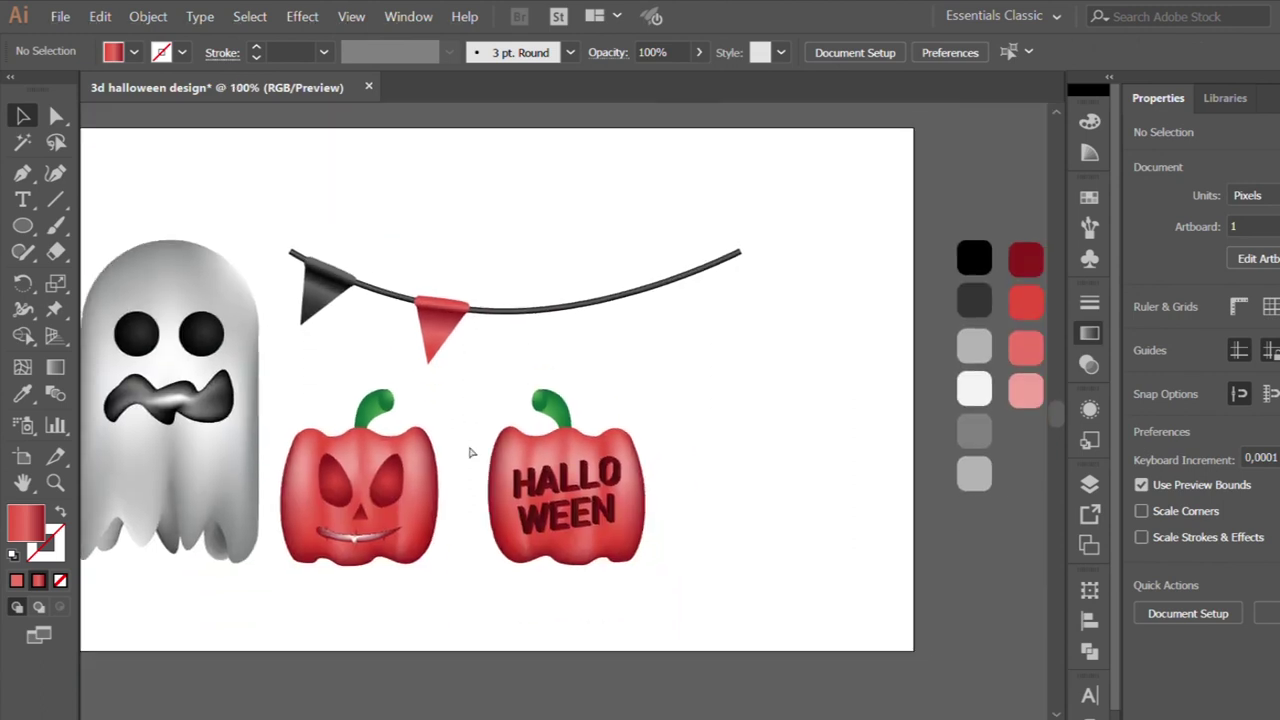
Alt-drag copies of both flags further along the string and straighten the new black flag.
left_click_drag(288, 233, 330, 285)
left_click(486, 312, "shift")
mouse_move(420, 320)
left_mouse_down()
mouse_move(703, 374)
mouse_move(706, 300)
left_mouse_up()
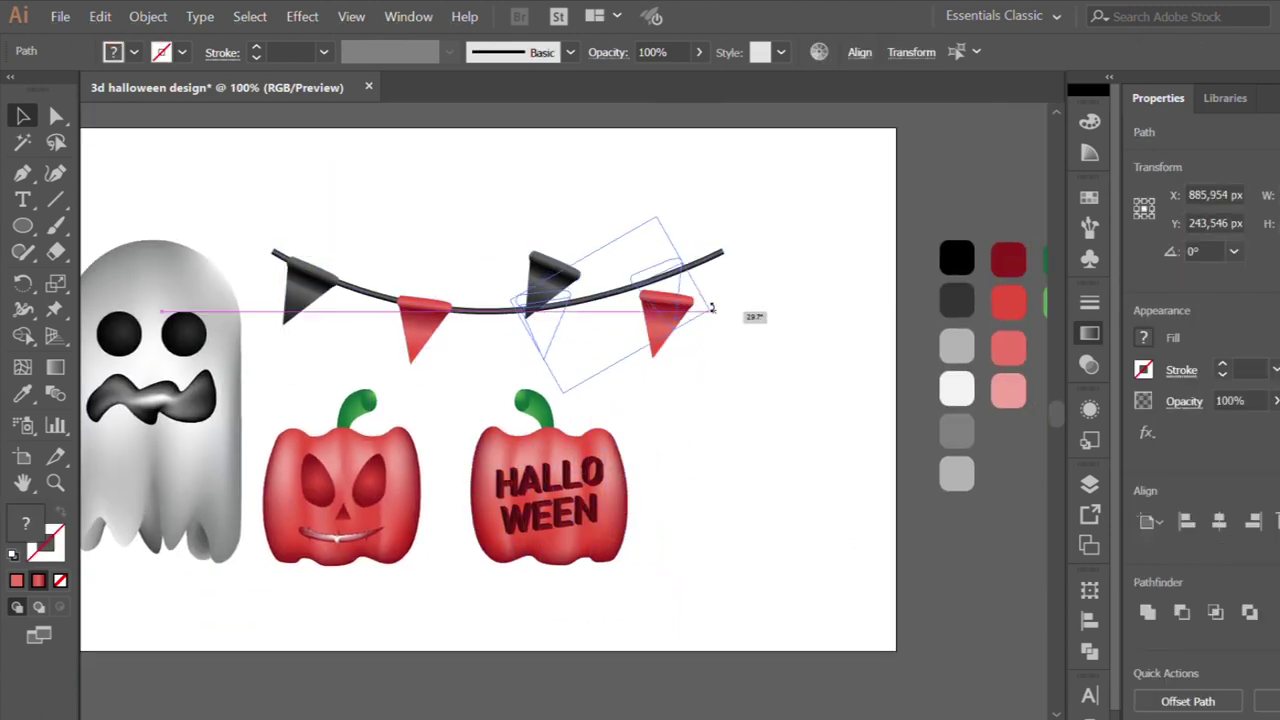
scroll(568, 303, "up", 2)
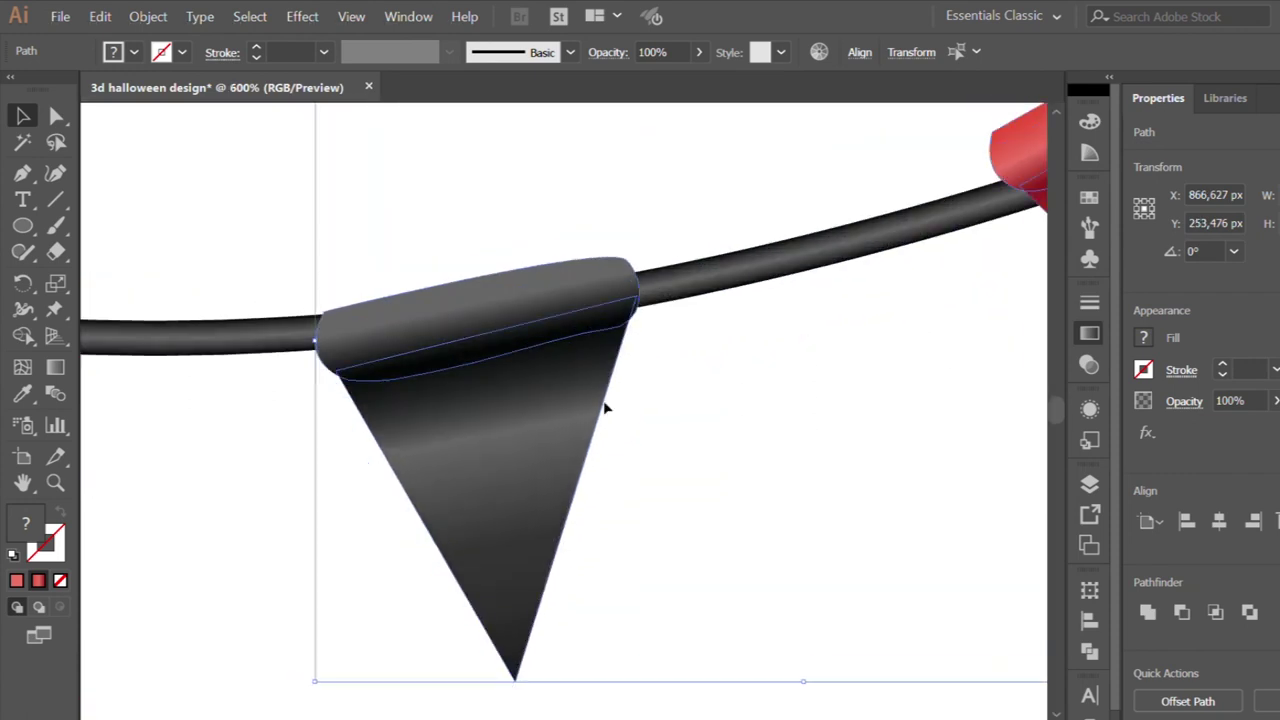
scroll(362, 571, "down", 1)
left_click_drag(380, 568, 375, 560)
Nudge the new red flag onto the string and tilt it to follow the curve.
scroll(526, 406, "up", 1)
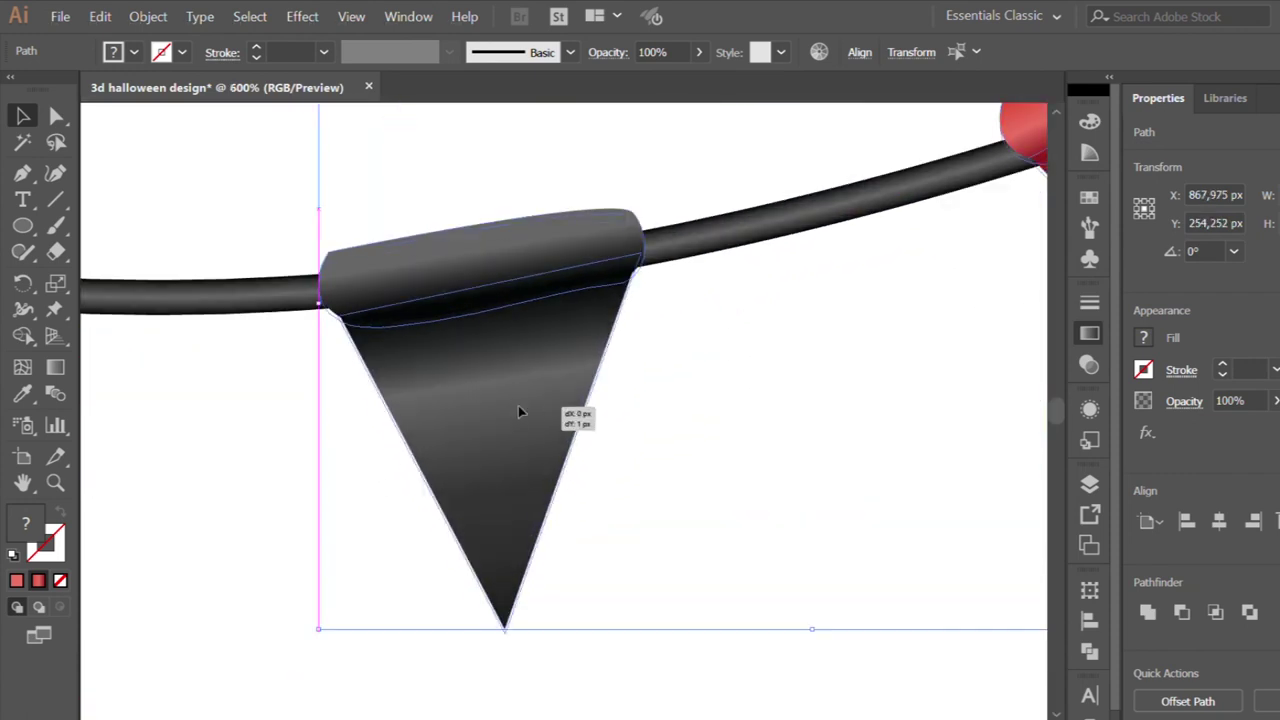
scroll(522, 410, "down", 3)
left_click(840, 285)
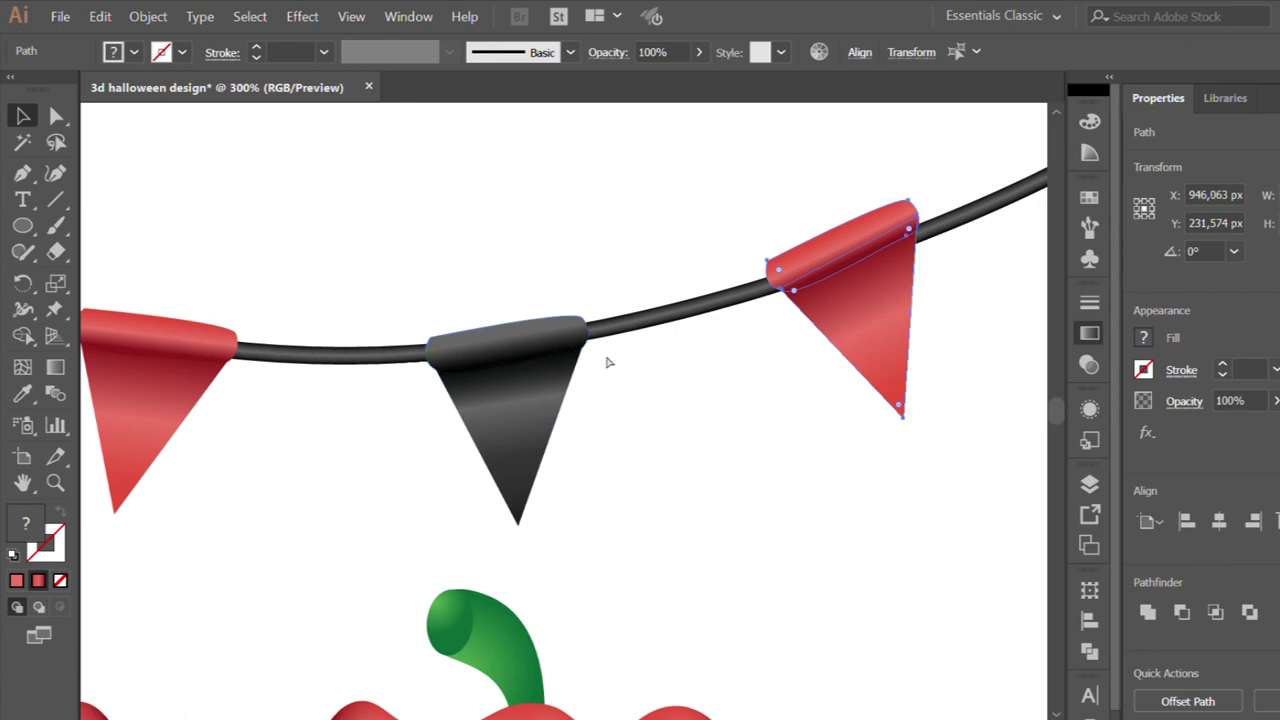
scroll(400, 271, "up", 2)
left_click_drag(394, 306, 398, 312)
left_click_drag(448, 433, 384, 328)
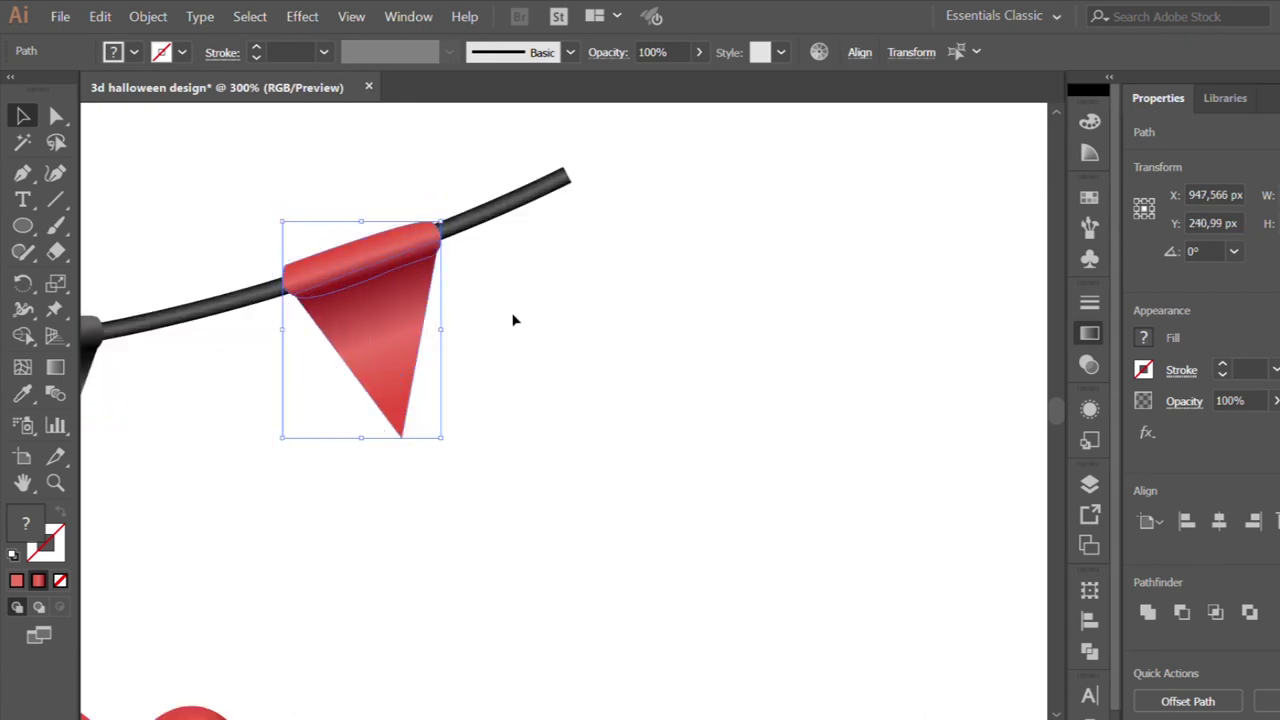
left_click(514, 320)
Move the red flag further up the string and settle it in place.
scroll(537, 320, "down", 3)
scroll(586, 371, "up", 3)
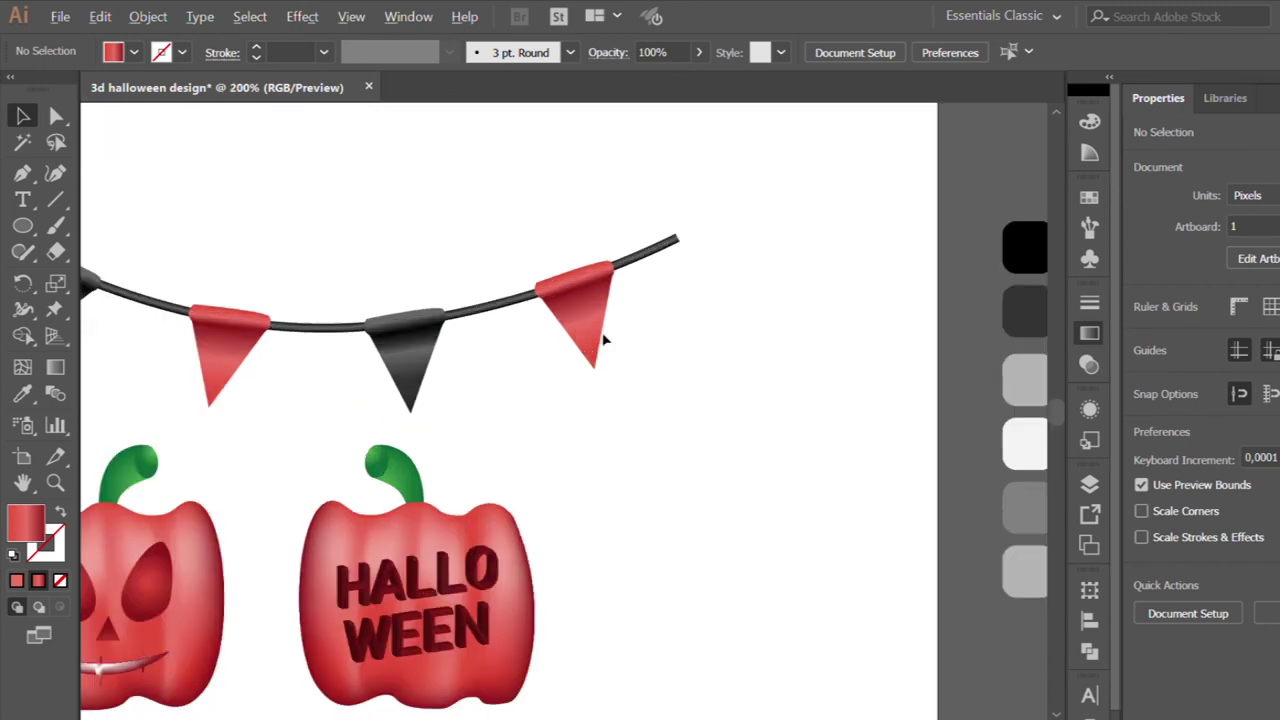
left_click(551, 316)
mouse_move(551, 316)
left_mouse_down()
mouse_move(616, 282)
mouse_move(669, 289)
left_mouse_up()
left_click_drag(655, 333, 700, 345)
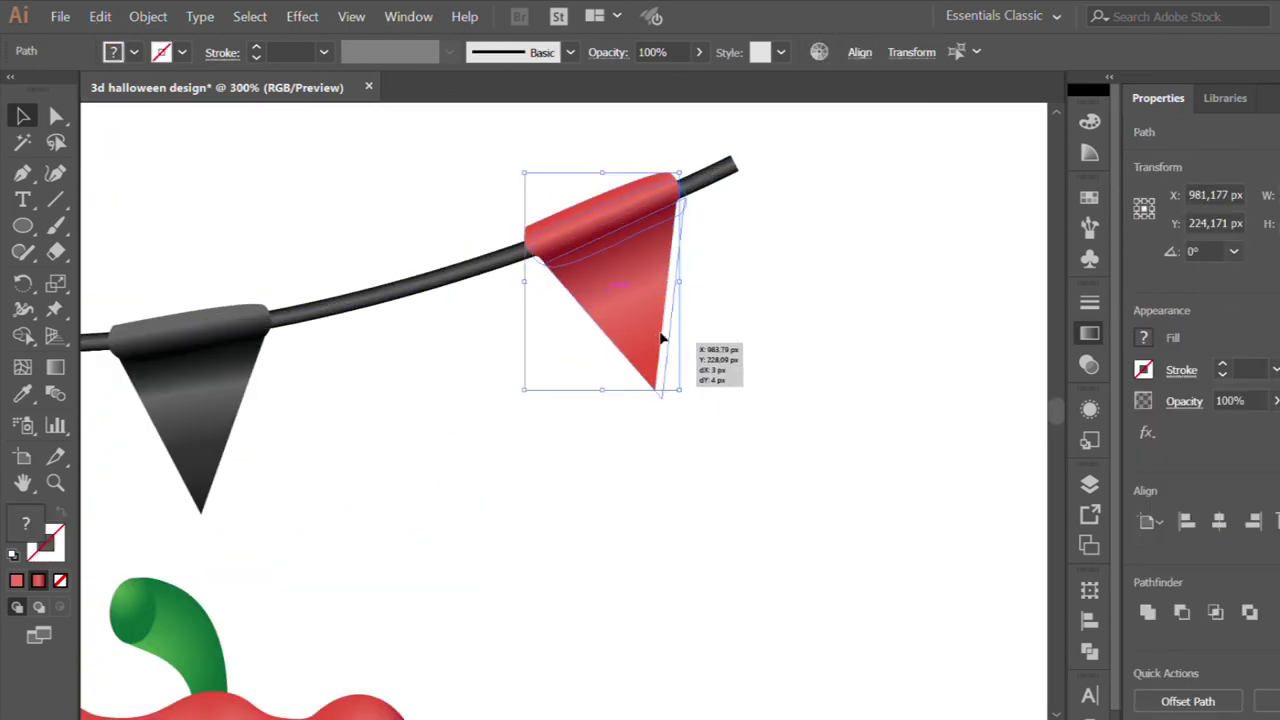
left_click(571, 357)
Rotate the second black flag to match the string's angle.
scroll(565, 380, "down", 1)
scroll(551, 397, "down", 1)
scroll(557, 400, "down", 1)
scroll(545, 420, "up", 1)
left_click(527, 352)
left_click_drag(527, 360, 560, 380)
scroll(598, 431, "up", 2)
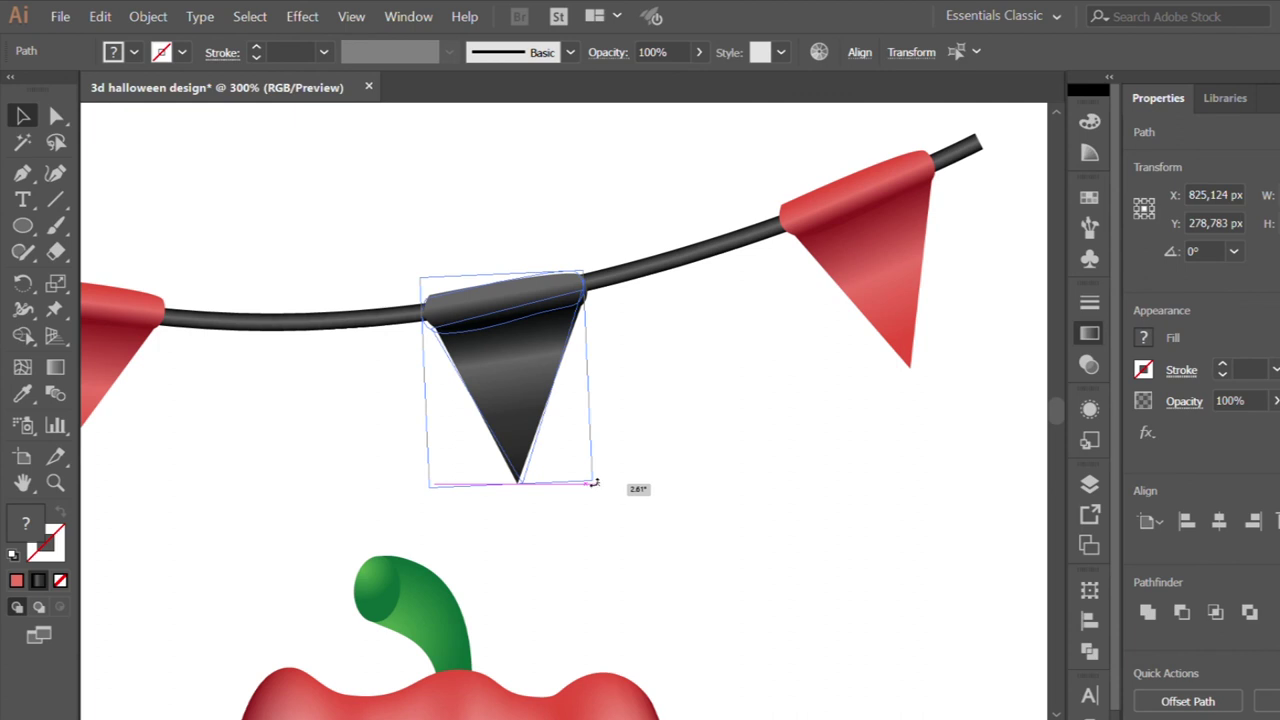
left_click(657, 400)
scroll(655, 398, "down", 2)
scroll(594, 436, "down", 1)
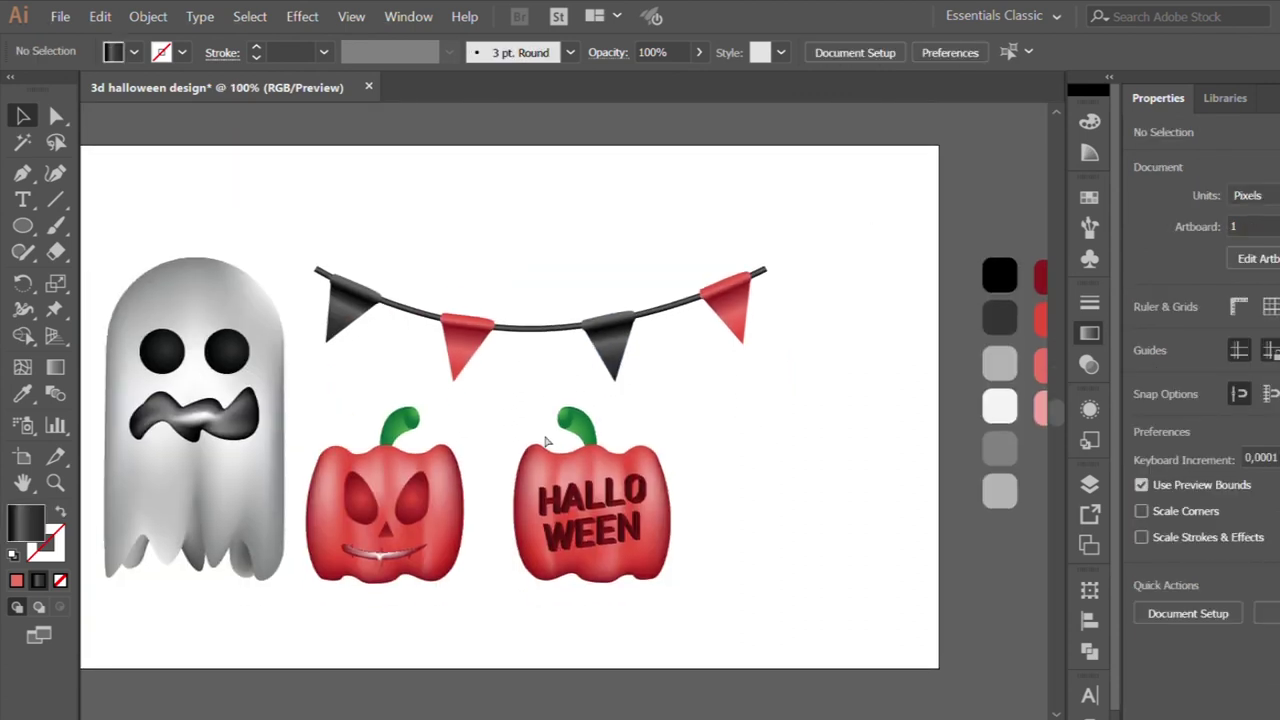
Centre the garland horizontally on the artboard and move it higher.
scroll(249, 229, "up", 1)
left_click_drag(249, 229, 726, 363)
left_click(497, 325)
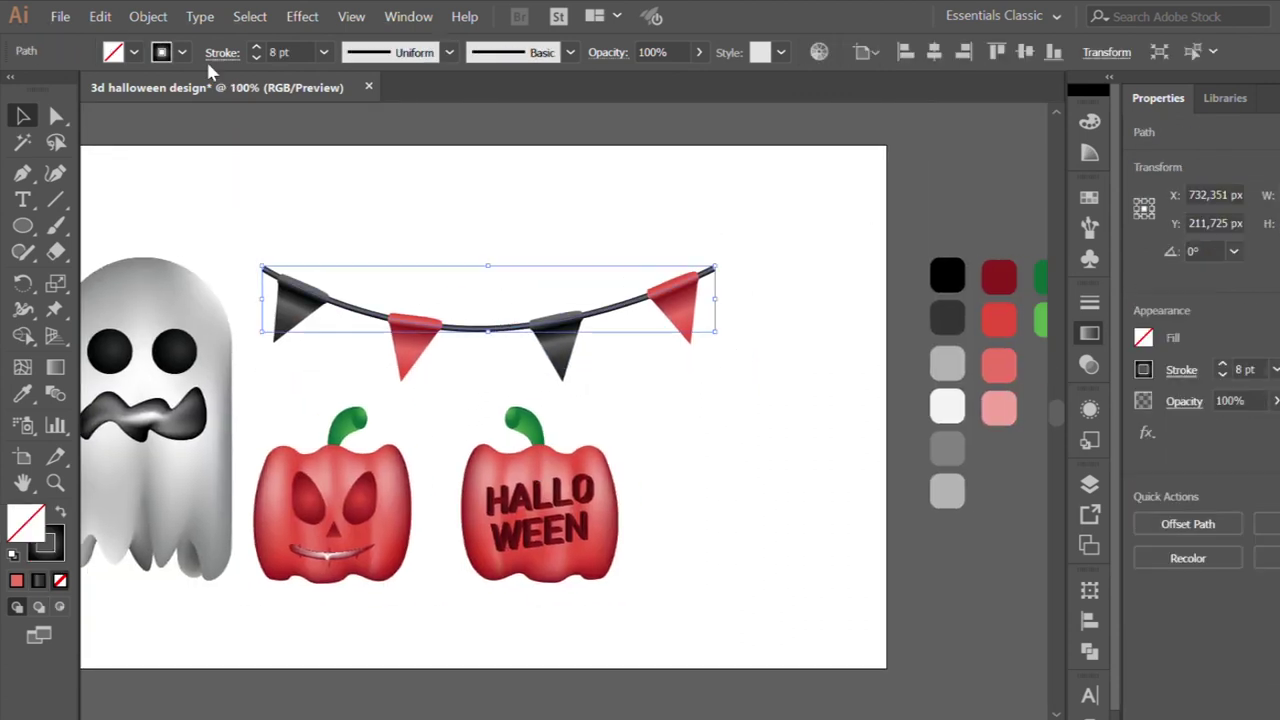
left_click(400, 197)
left_click_drag(243, 227, 707, 361)
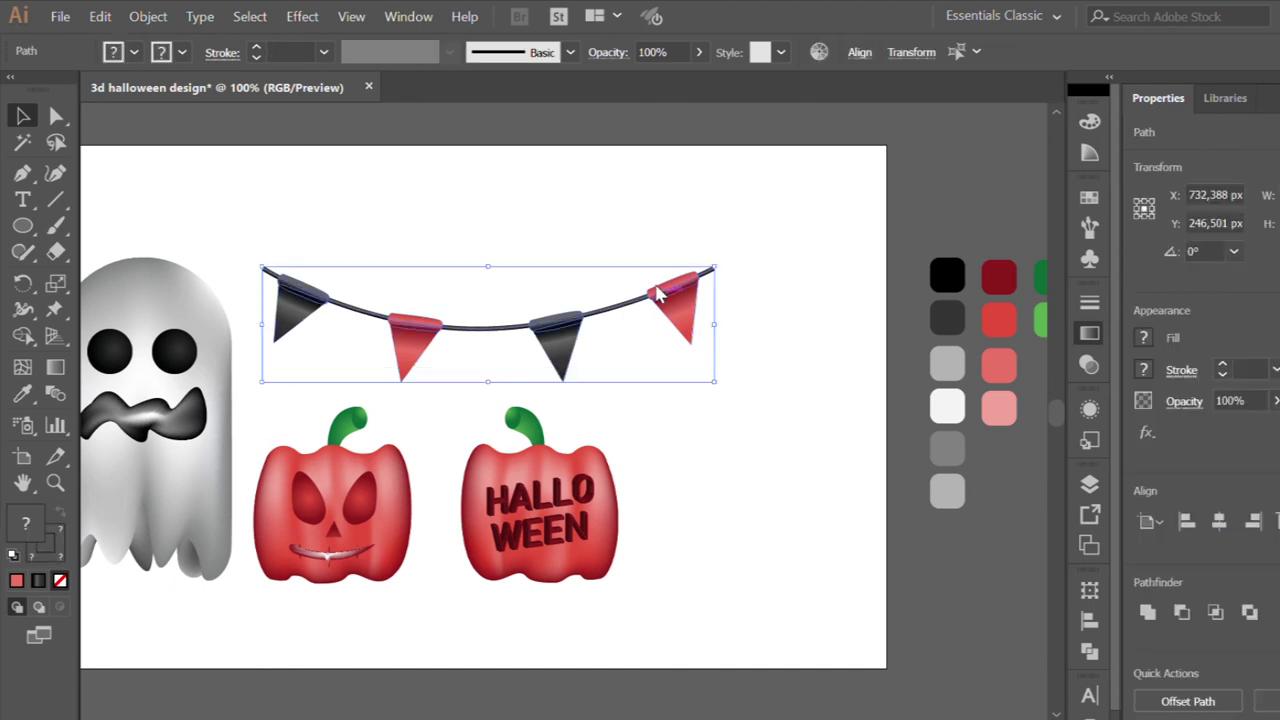
scroll(571, 349, "down", 1)
left_click(933, 51)
left_click(583, 255)
left_click_drag(520, 338, 520, 295)
left_click(581, 390)
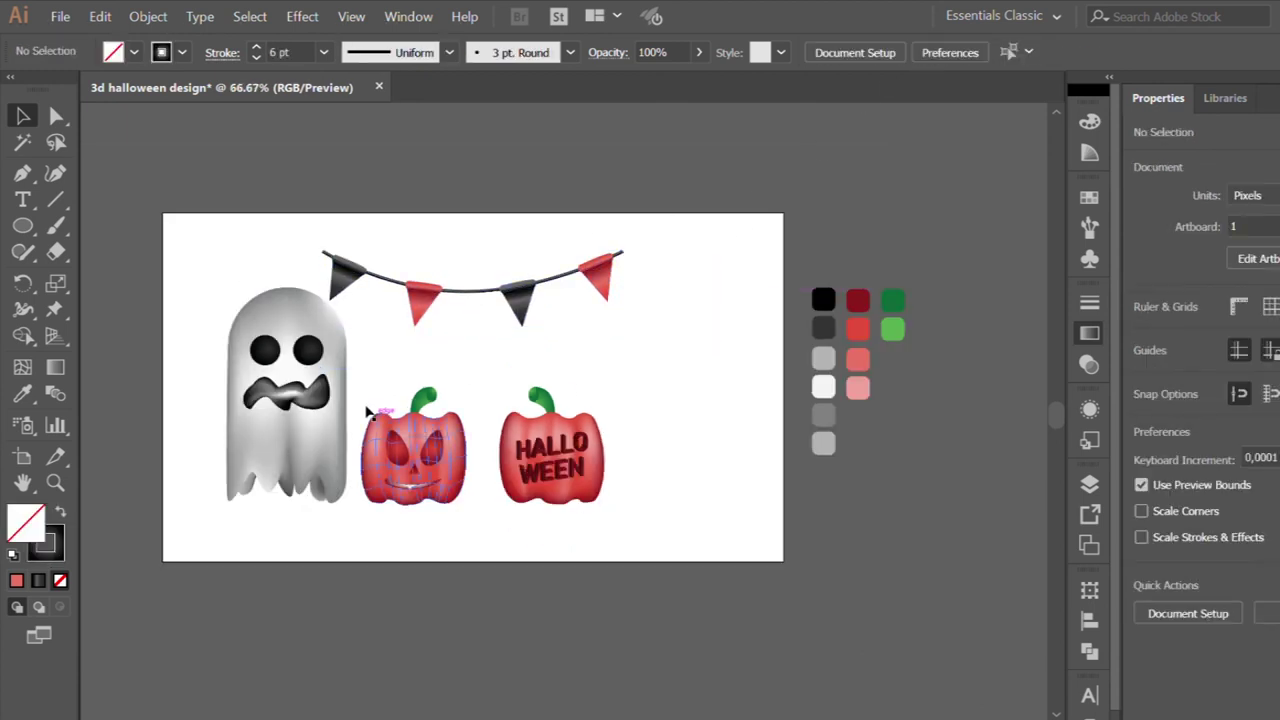
Centre the ghost under the bunting and lower it slightly.
left_click(325, 430)
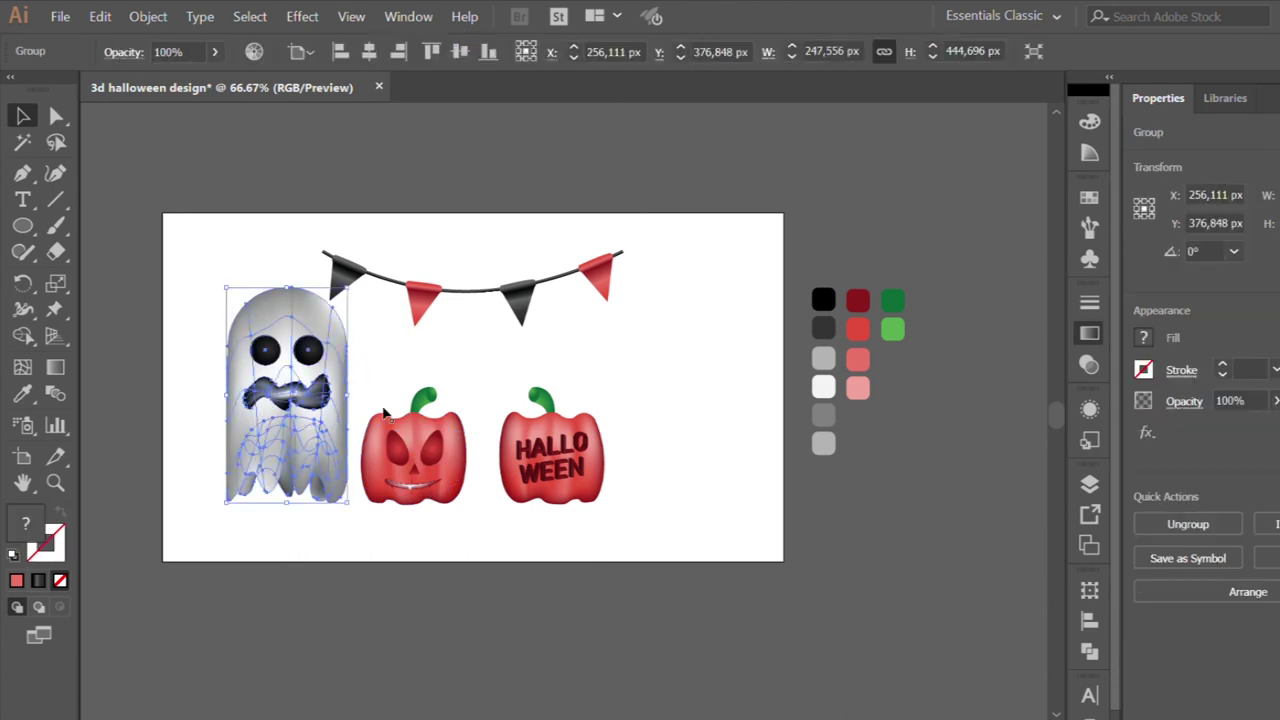
left_click_drag(384, 412, 154, 412)
left_click(290, 430)
left_click(369, 51)
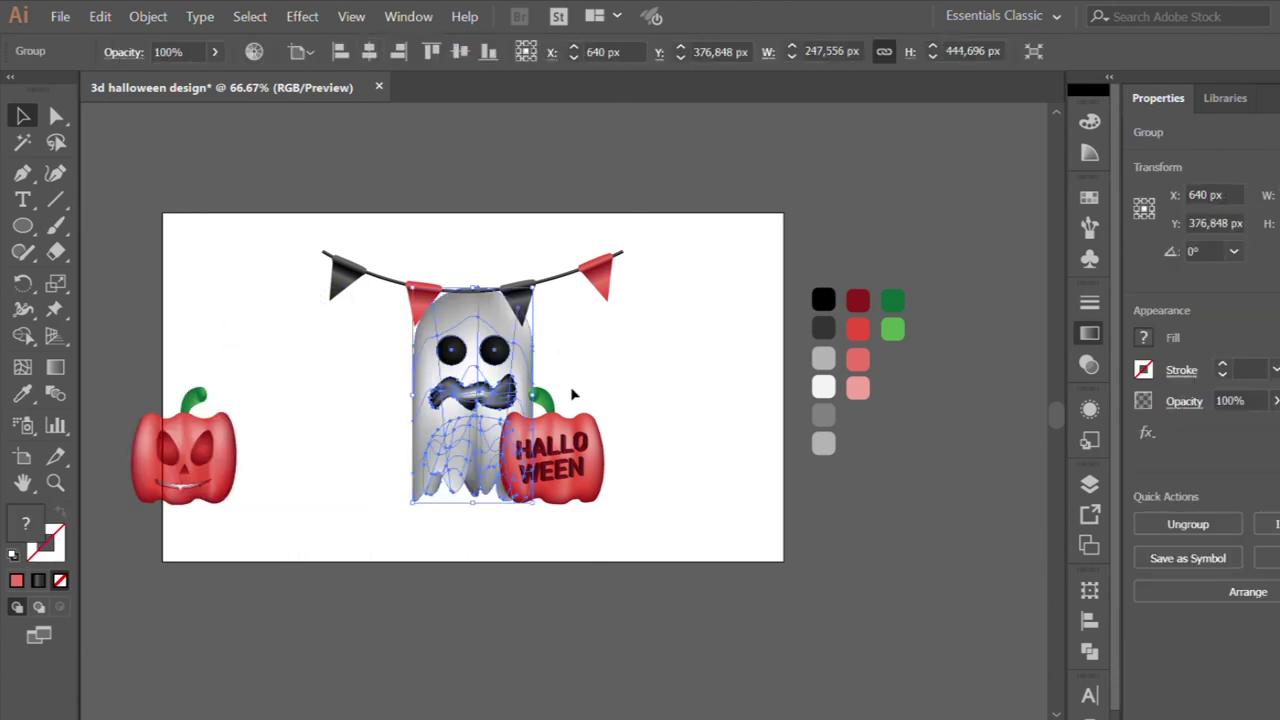
left_click_drag(495, 343, 495, 369)
Place the two pumpkins on either side of the ghost and align them.
left_click(565, 452)
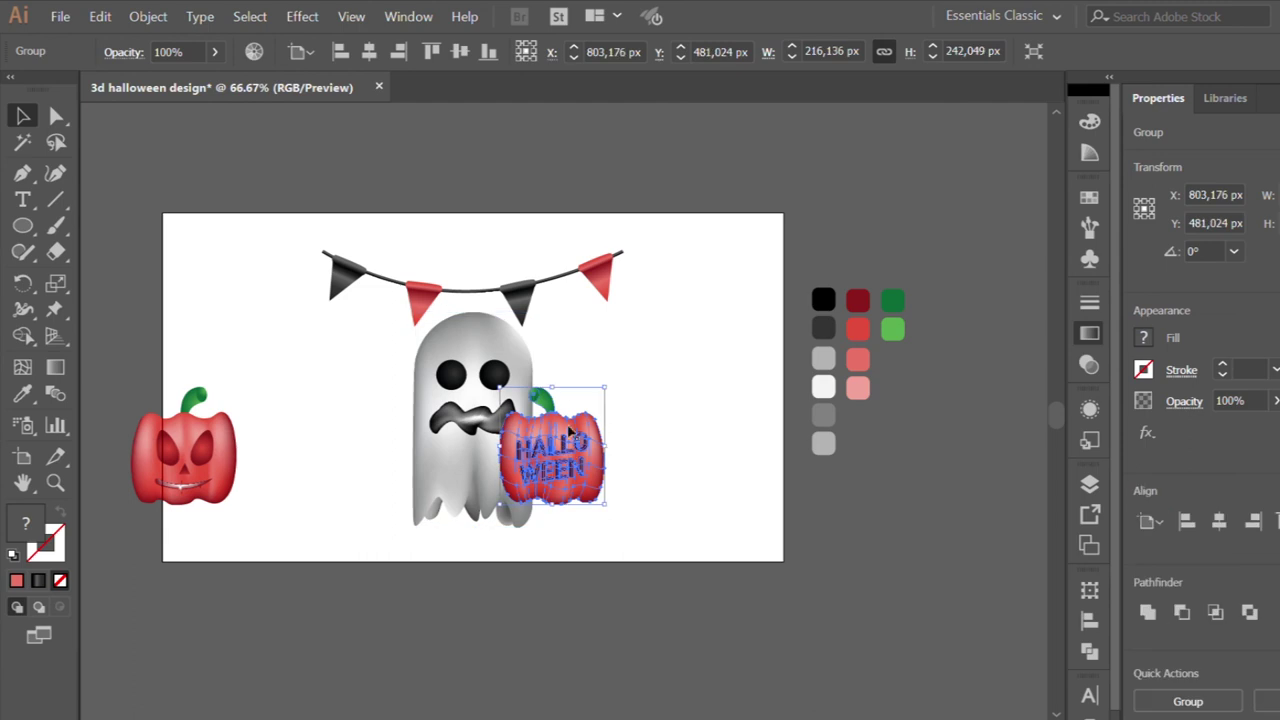
left_click_drag(563, 443, 584, 478)
left_click(685, 446)
left_click_drag(204, 462, 385, 489)
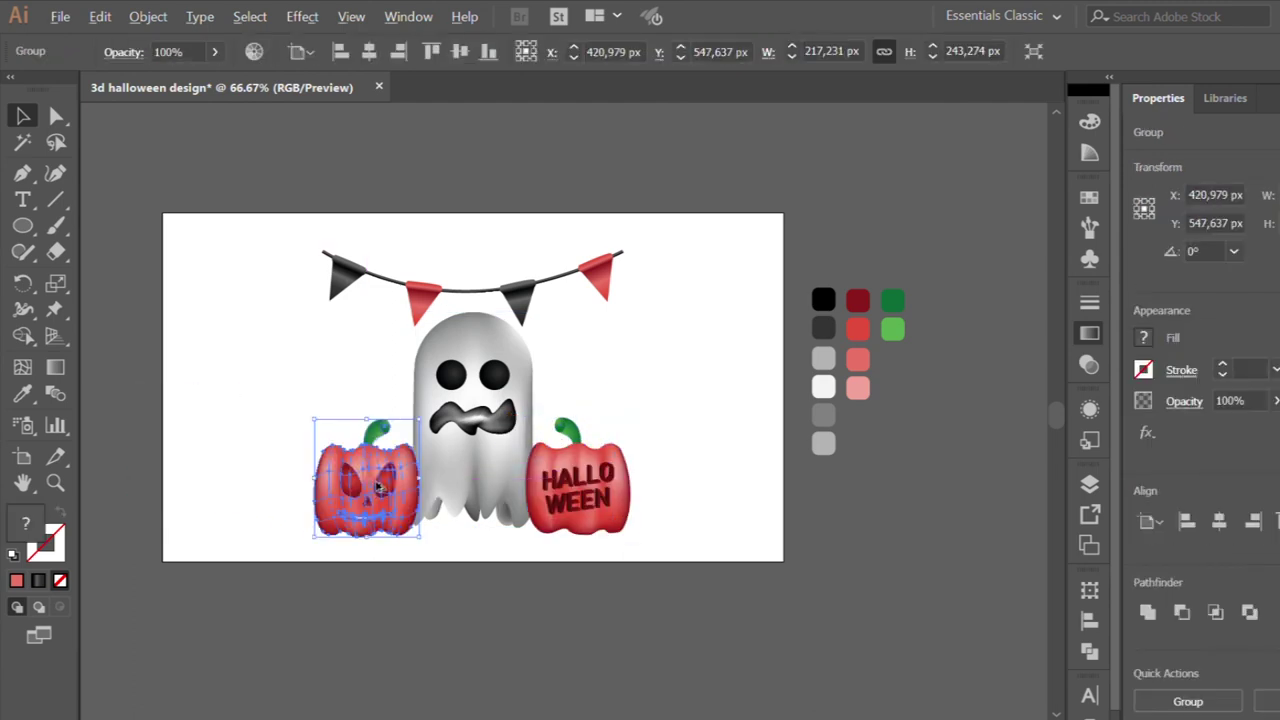
scroll(385, 489, "up", 1, "alt")
left_click(688, 497, "shift")
left_click(487, 52)
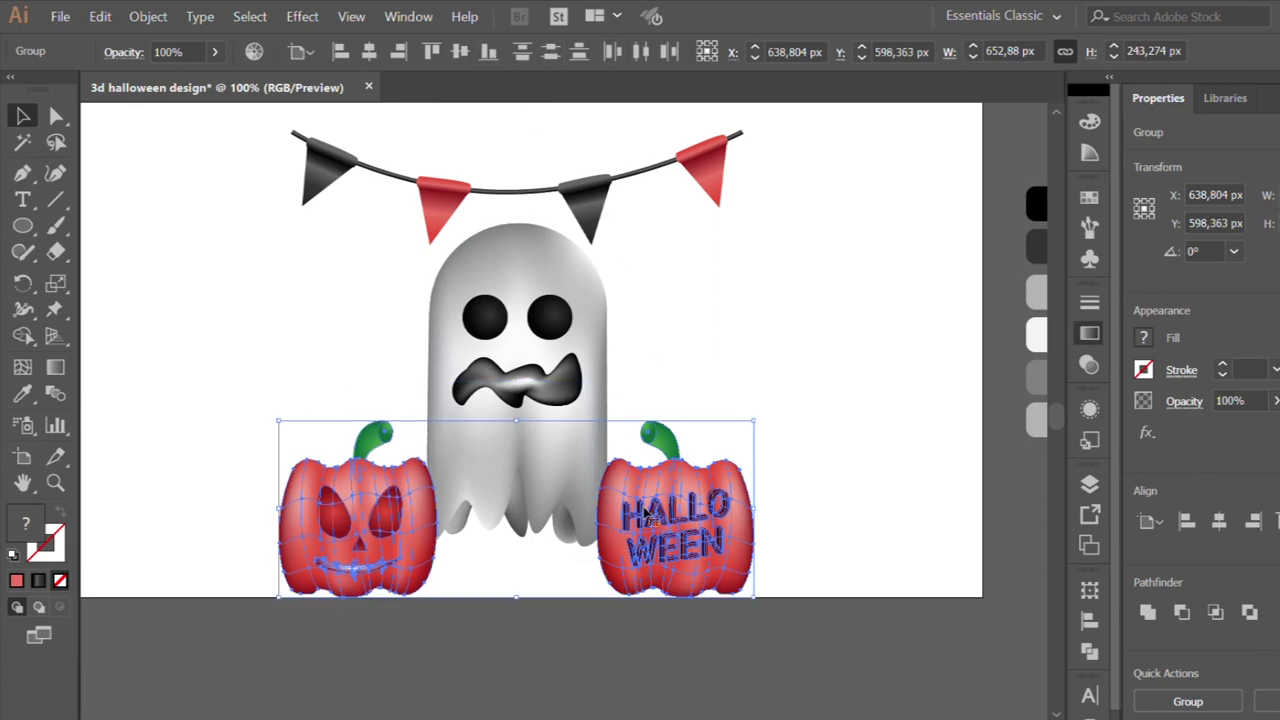
left_click(585, 582)
scroll(585, 582, "down", 1, "alt")
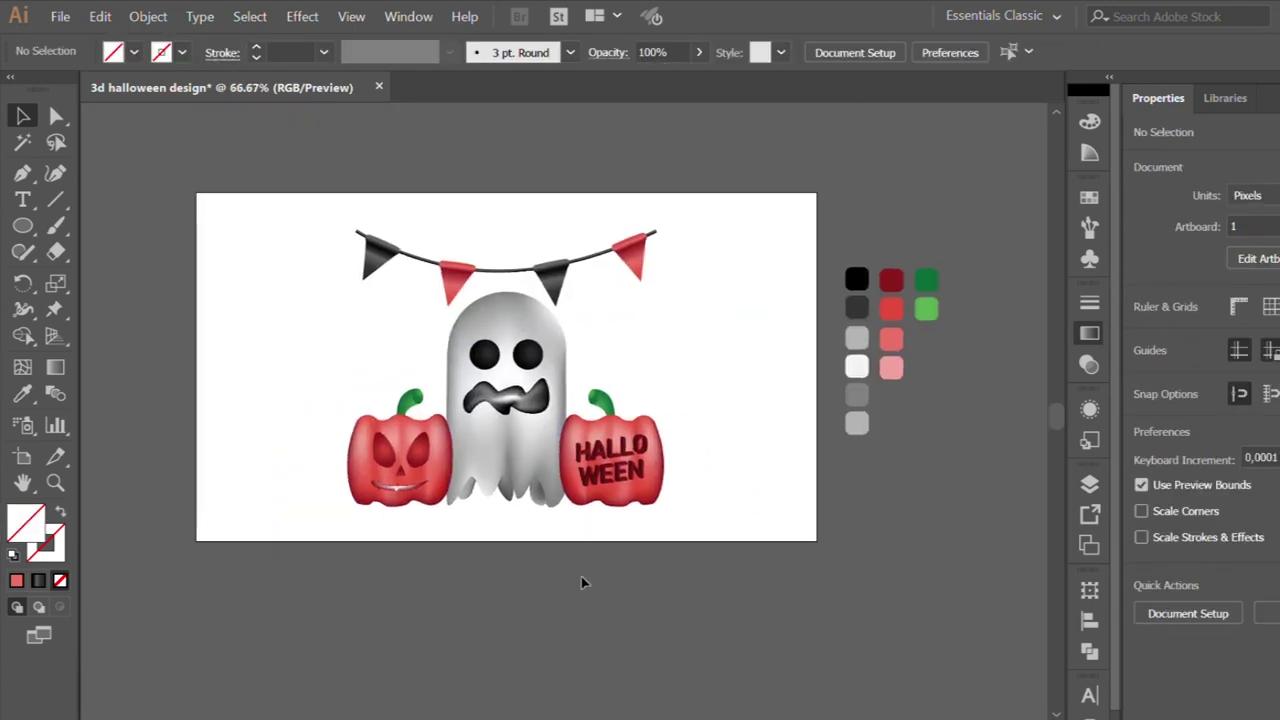
Centre the ghost-and-pumpkin artwork vertically, then move everything toward the artboard's left side.
mouse_move(238, 210)
left_mouse_down()
mouse_move(605, 456)
mouse_move(688, 538)
left_mouse_up()
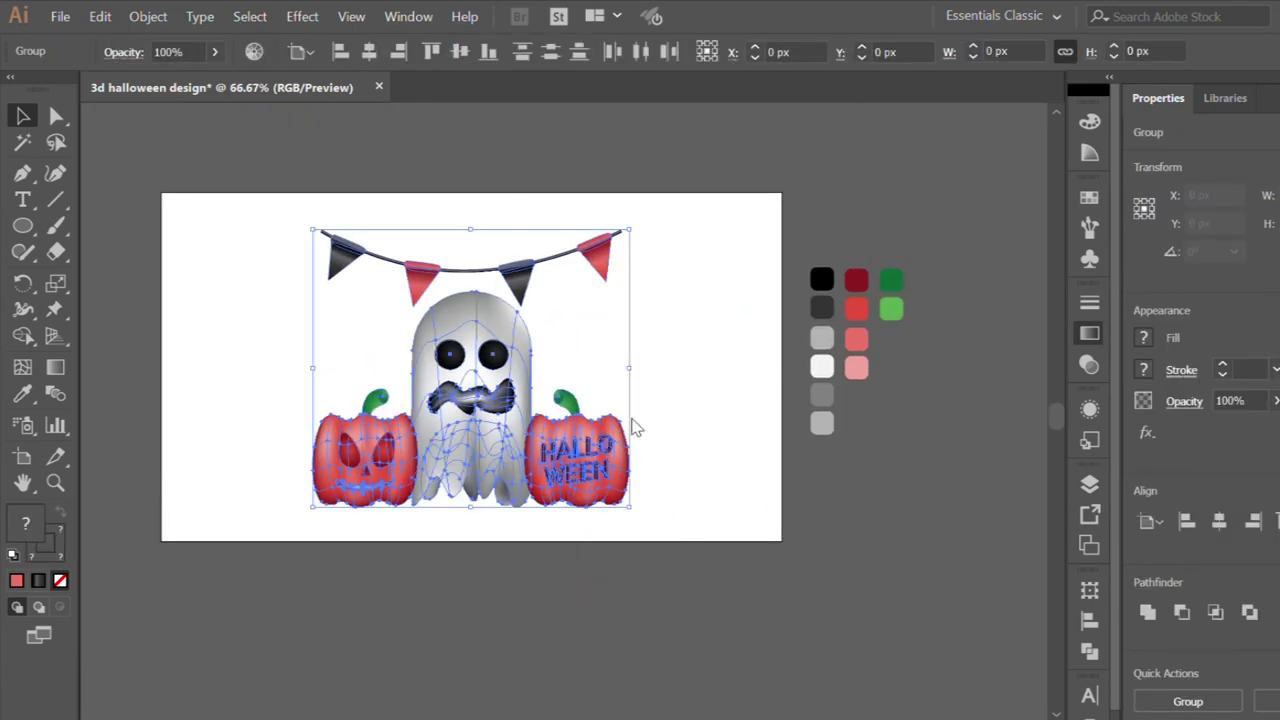
left_click(459, 52)
scroll(560, 370, "left", 3)
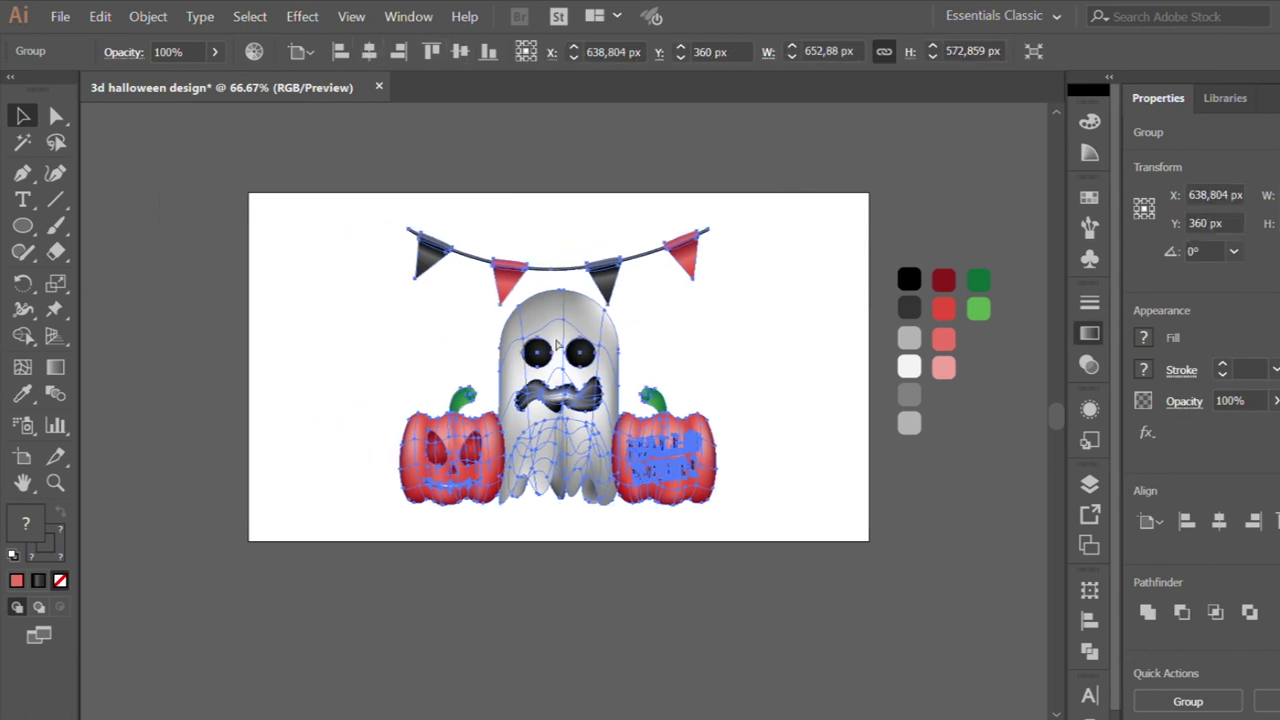
mouse_move(648, 367)
left_mouse_down()
mouse_move(447, 367)
mouse_move(522, 367)
left_mouse_up()
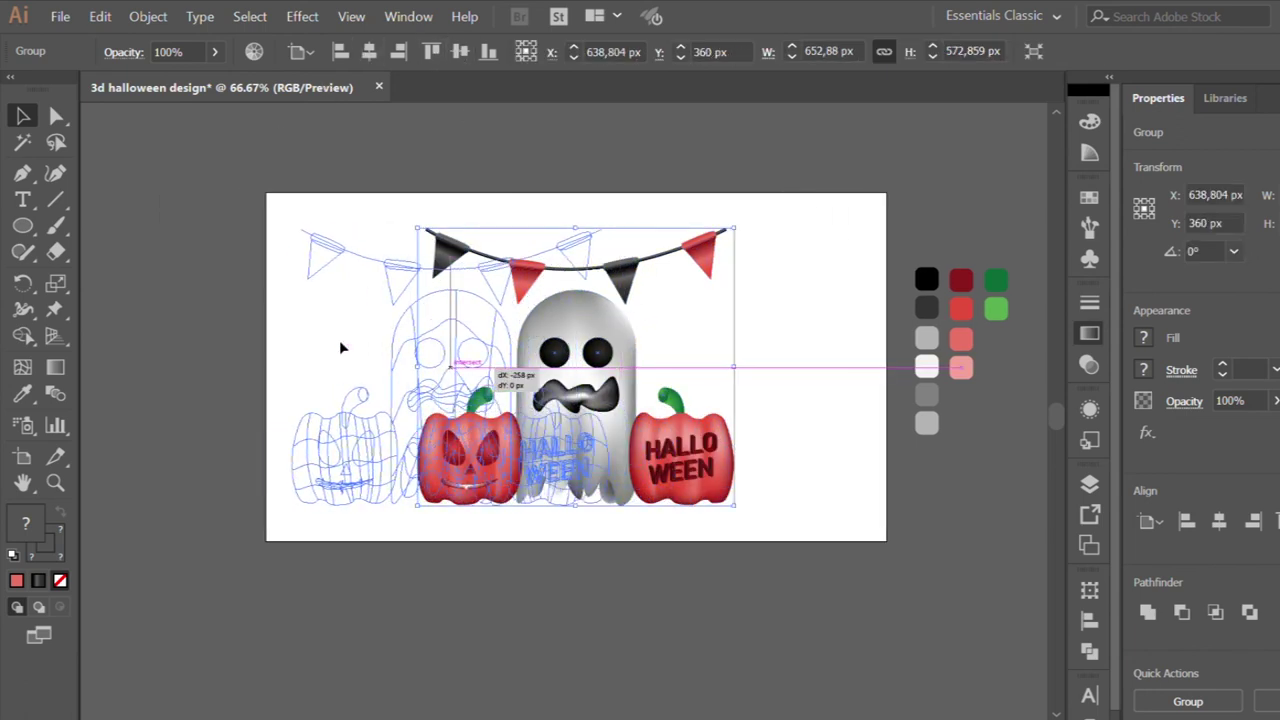
left_click(234, 297)
scroll(300, 300, "right", 3)
left_click(22, 224)
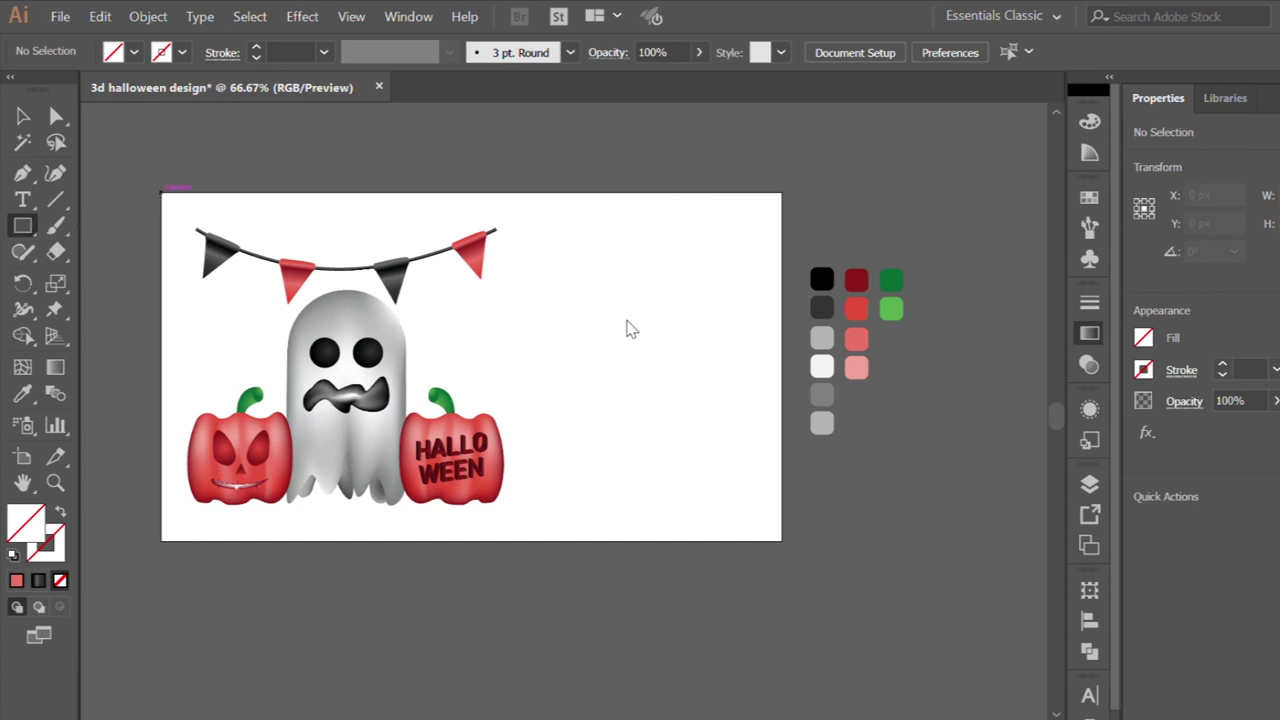
Draw an artboard-size rectangle with the ghost eye's black gradient, sent behind everything.
left_click_drag(161, 193, 782, 540)
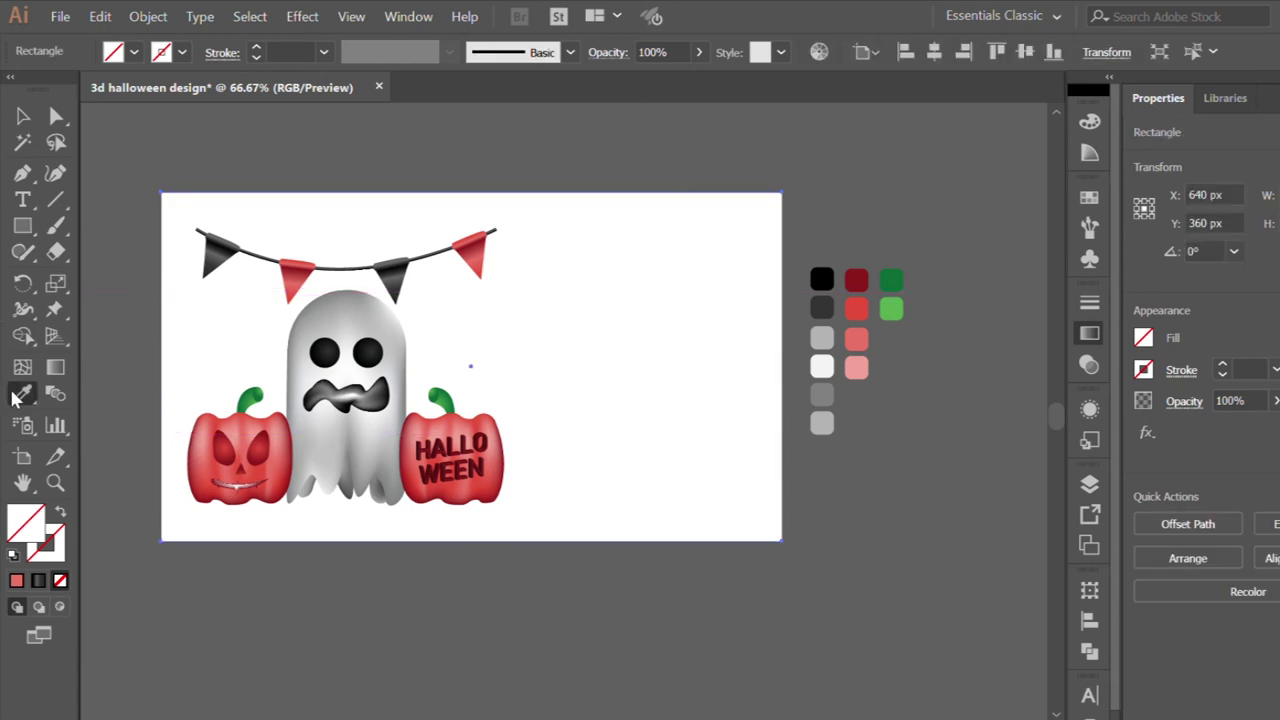
key("ctrl+minus")
key("i")
left_click(277, 351)
left_click(18, 115)
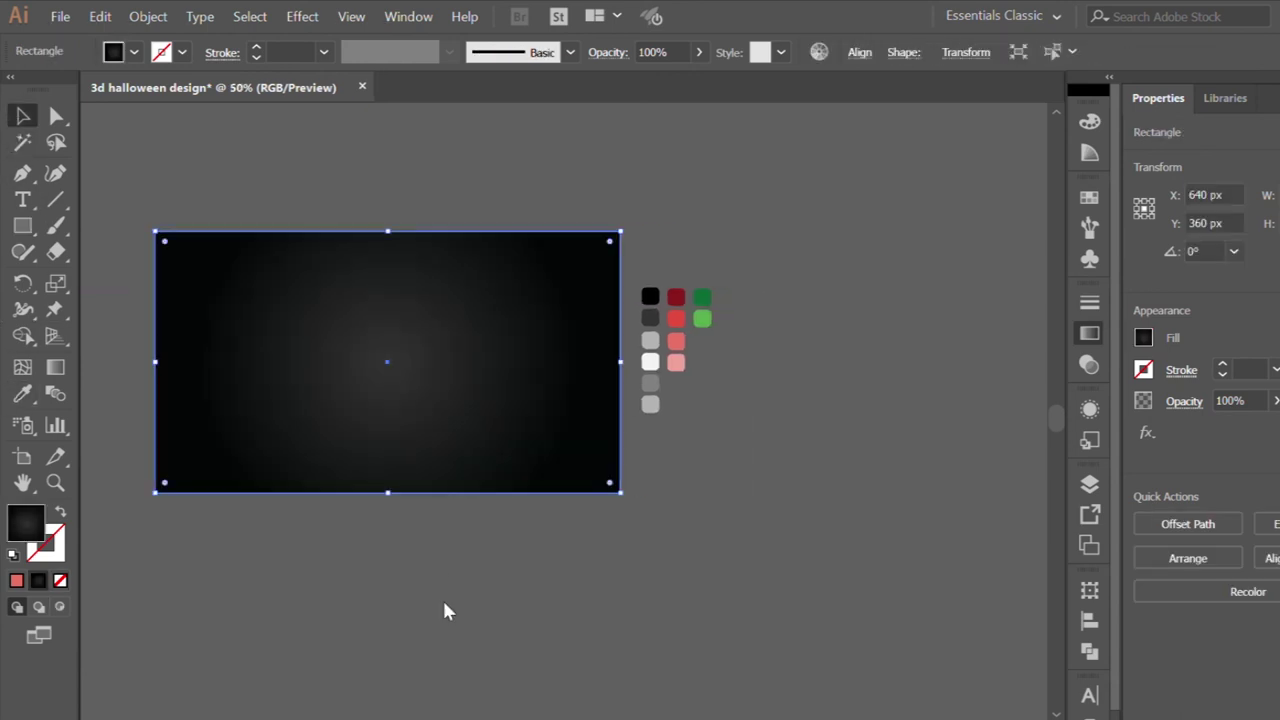
key("ctrl+shift+bracketleft")
key("ctrl+equal")
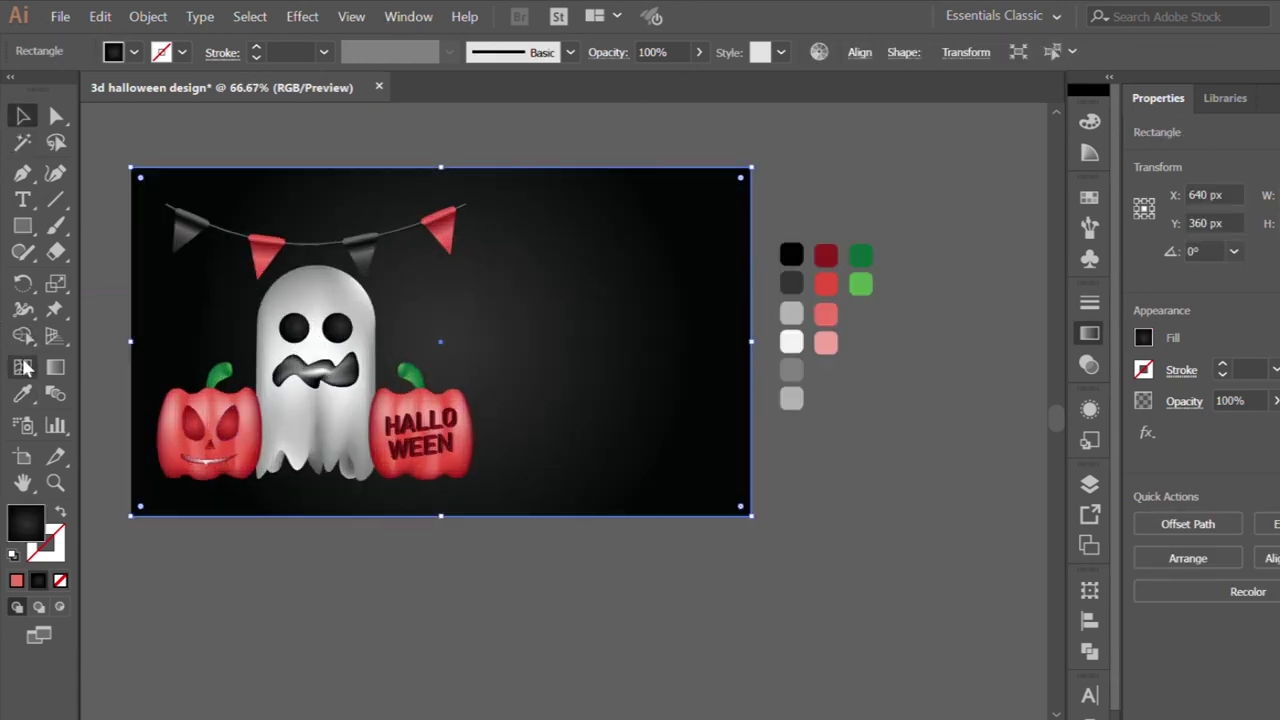
Enlarge the background's radial gradient and move its glow up and right.
left_click(55, 367)
left_click_drag(504, 342, 656, 222)
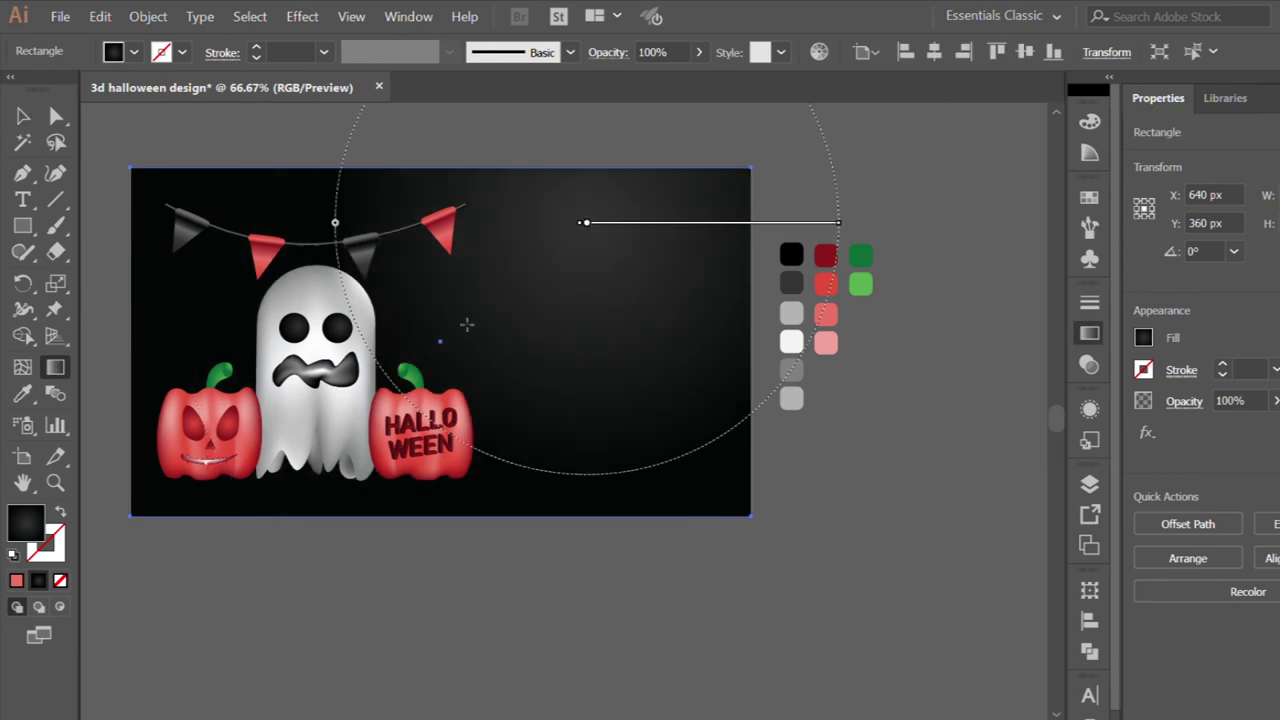
key("ctrl+minus")
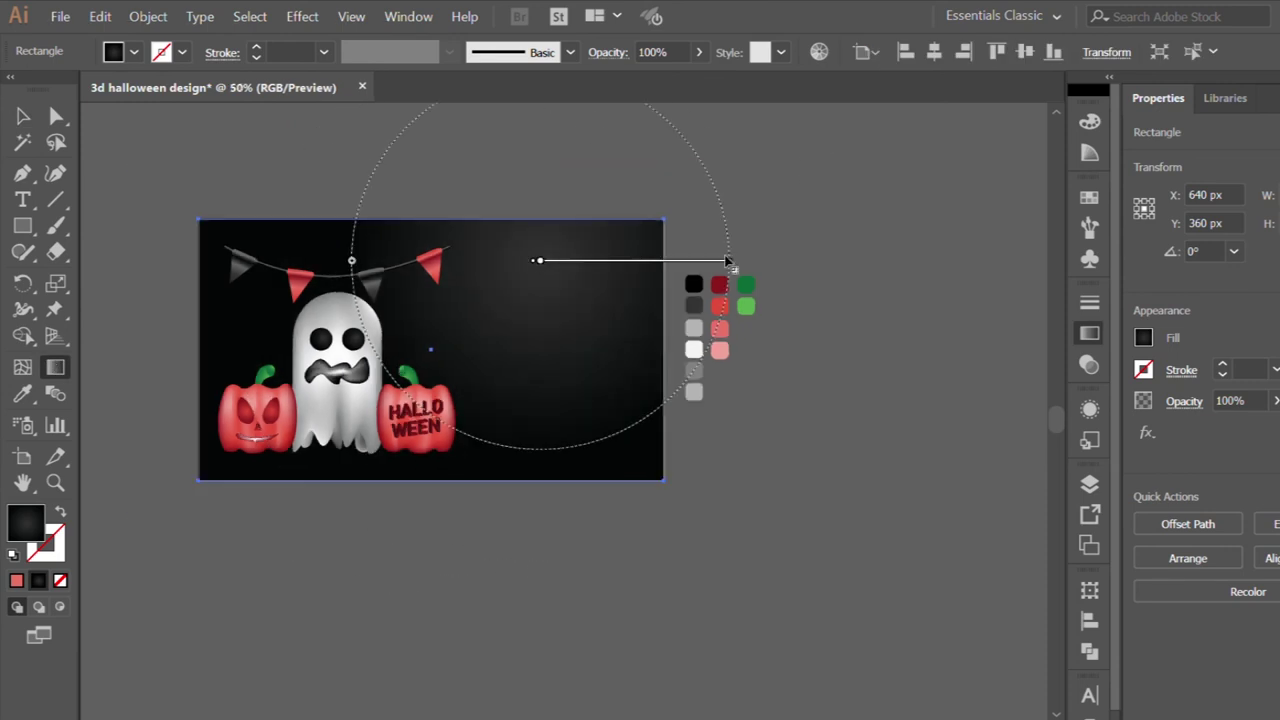
left_click_drag(727, 261, 829, 257)
mouse_move(566, 260)
left_mouse_down()
mouse_move(566, 200)
mouse_move(574, 222)
left_mouse_up()
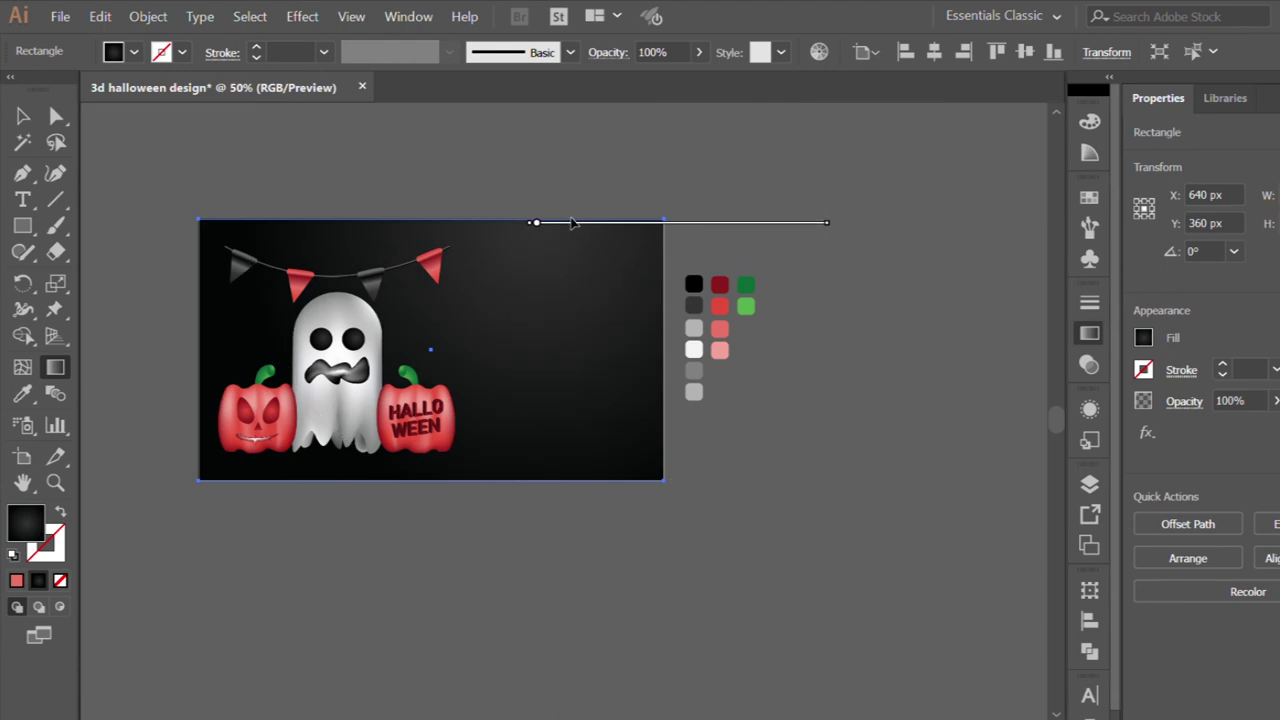
key("v")
left_click(134, 131)
scroll(274, 154, "left", 3)
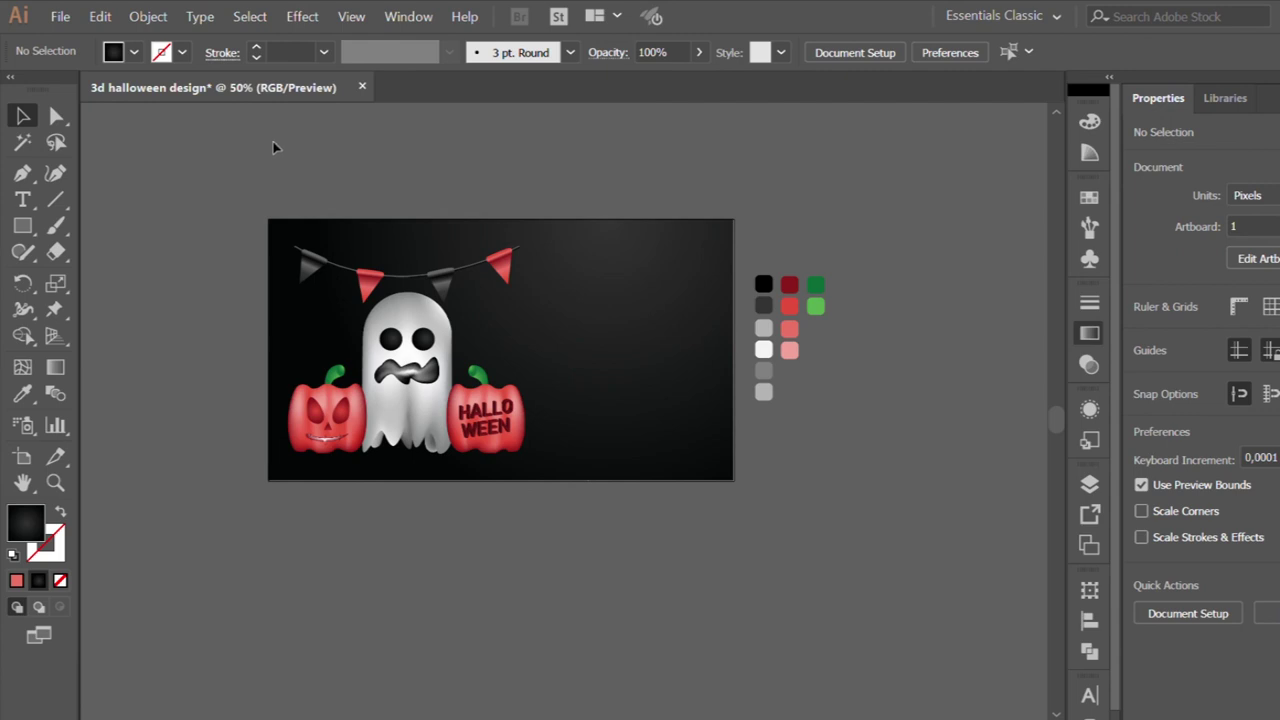
Centre the ghost-and-pumpkin artwork group horizontally on the artboard.
scroll(371, 486, "up", 3)
scroll(371, 486, "down", 1)
scroll(440, 523, "down", 2)
scroll(438, 524, "up", 1)
scroll(438, 524, "left", 3)
left_click(452, 340)
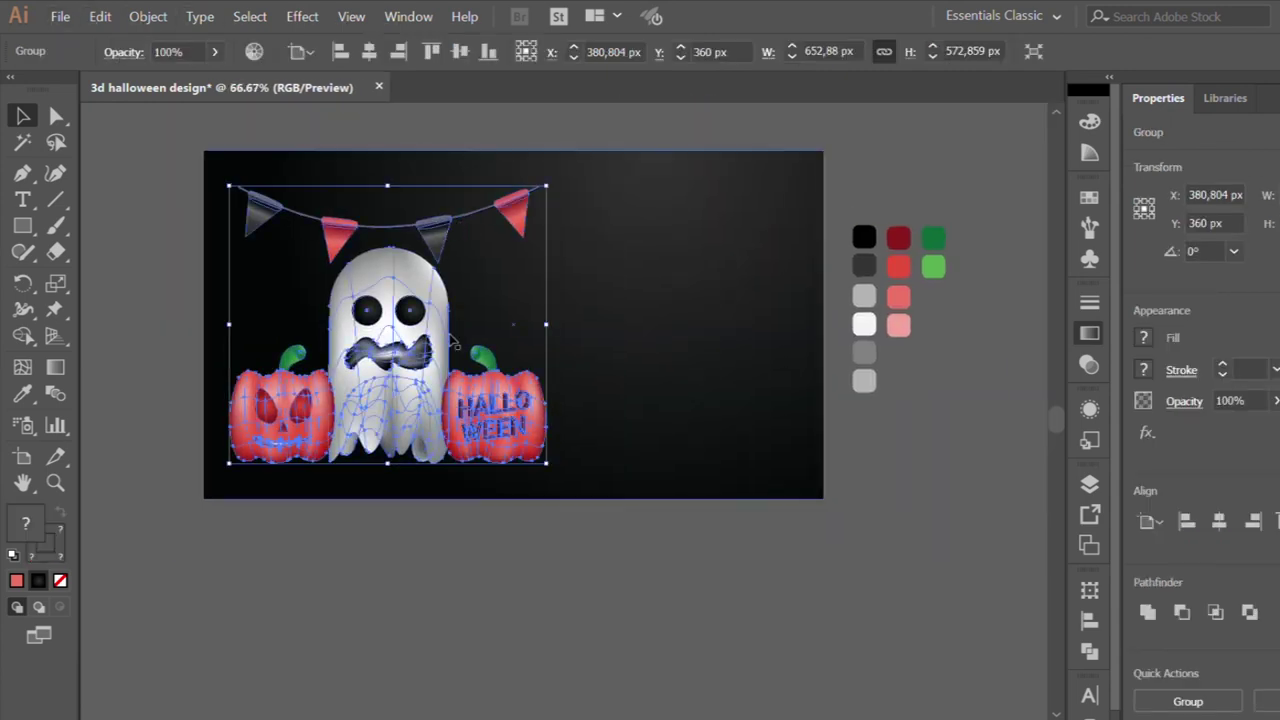
left_click(368, 51)
left_click(431, 117)
Draw a floor band across the artboard's bottom, behind the ghost and pumpkins.
scroll(432, 120, "down", 1)
scroll(440, 125, "up", 1)
left_click(358, 272)
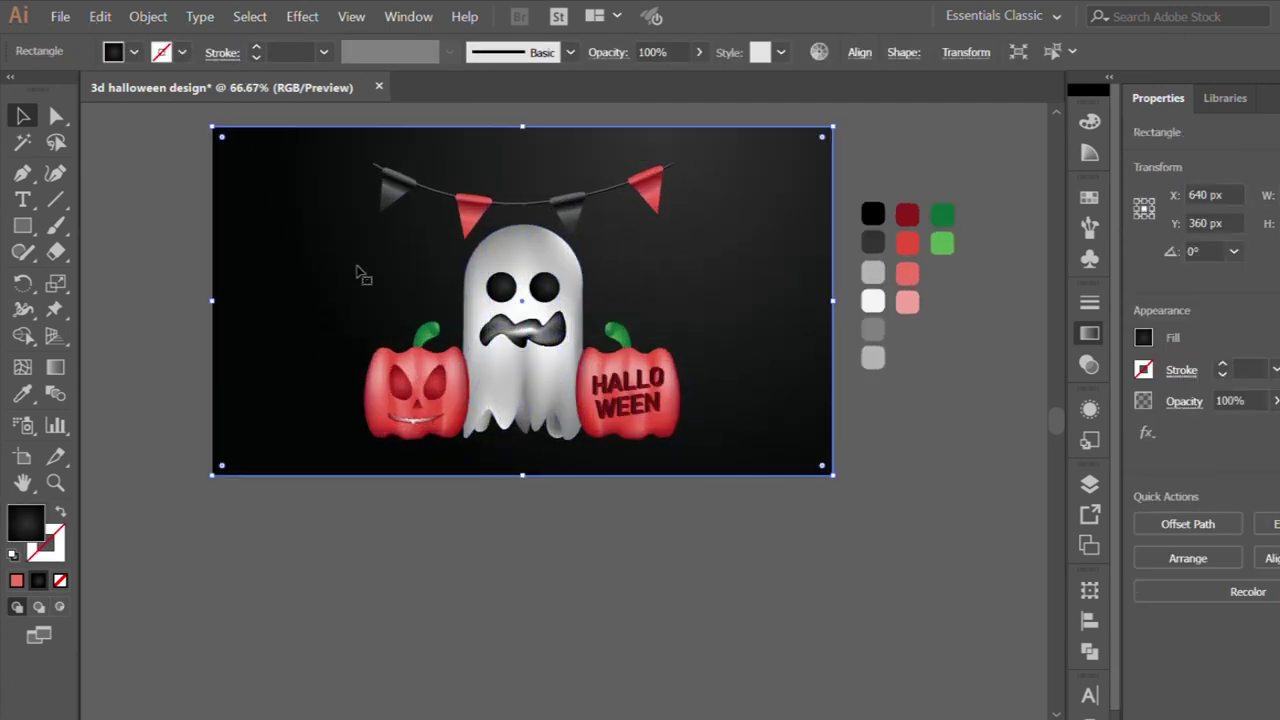
scroll(358, 272, "down", 1)
left_click(23, 226)
left_click_drag(250, 380, 713, 423)
left_click(22, 116)
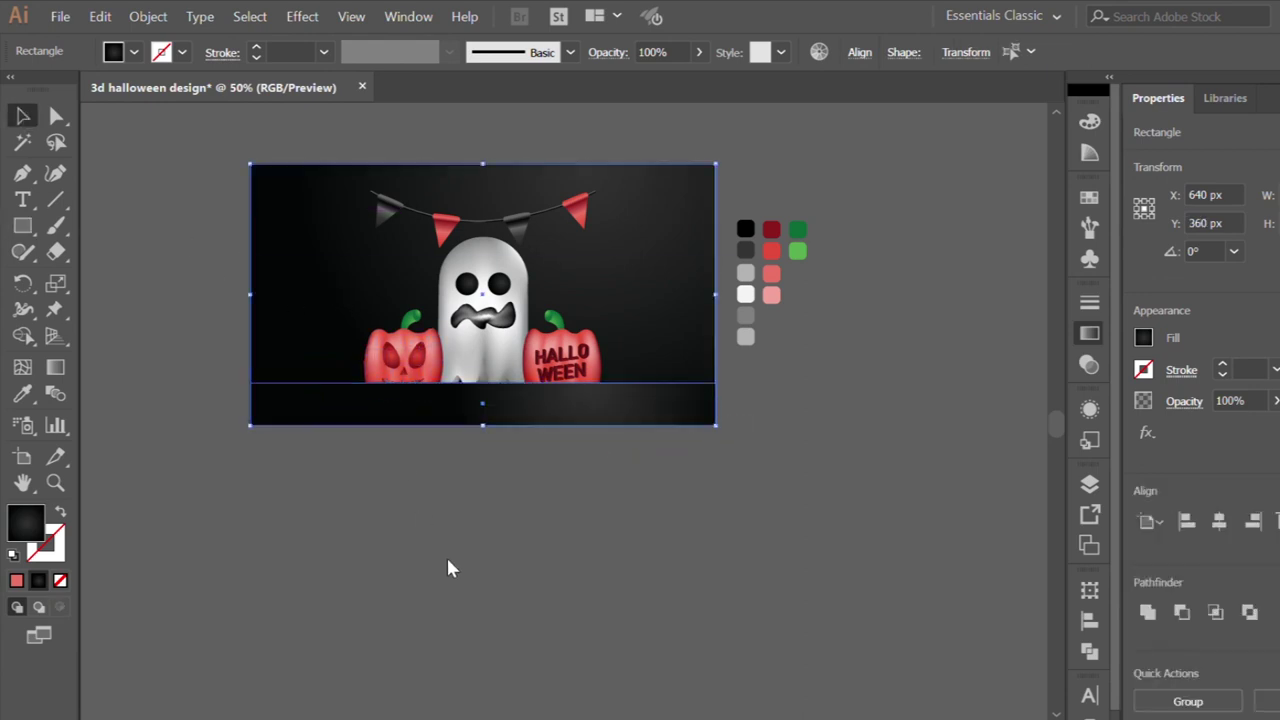
key("ctrl+bracketleft")
Enlarge the floor band's radial gradient and shift its glow up and right.
left_click(543, 571)
scroll(530, 480, "up", 1)
left_click(523, 371)
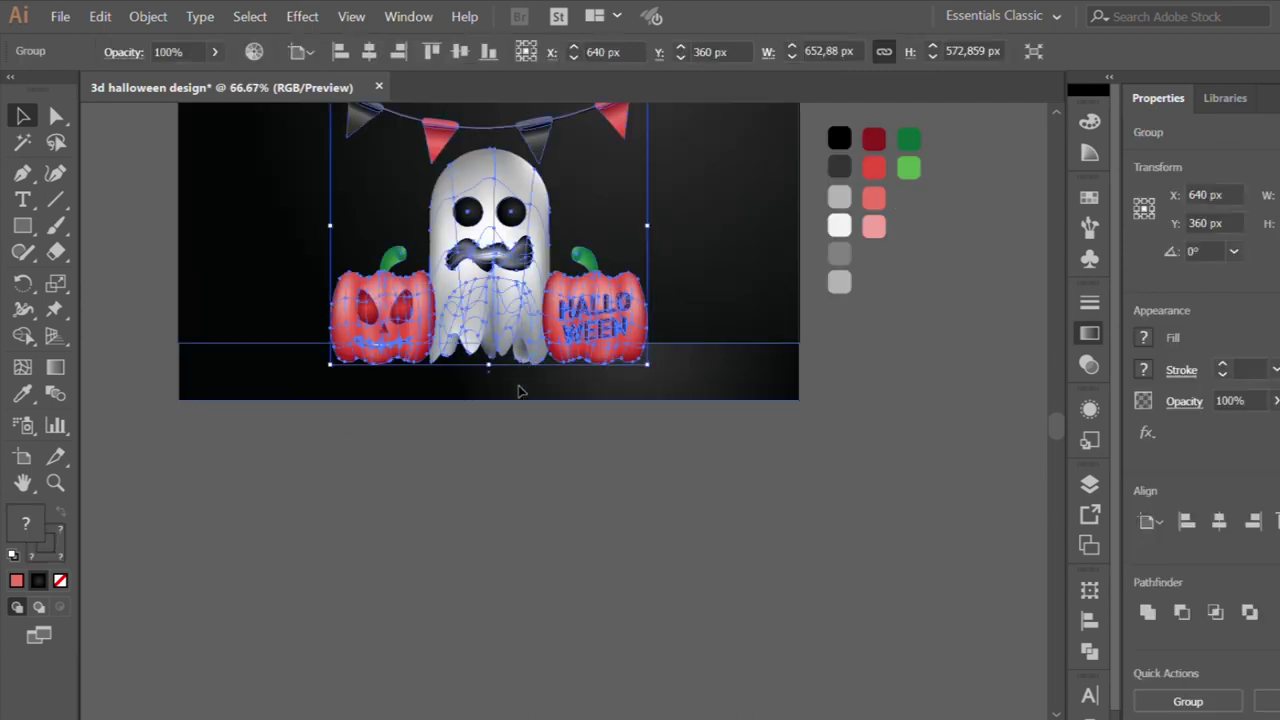
left_click(55, 368)
scroll(634, 194, "right", 2)
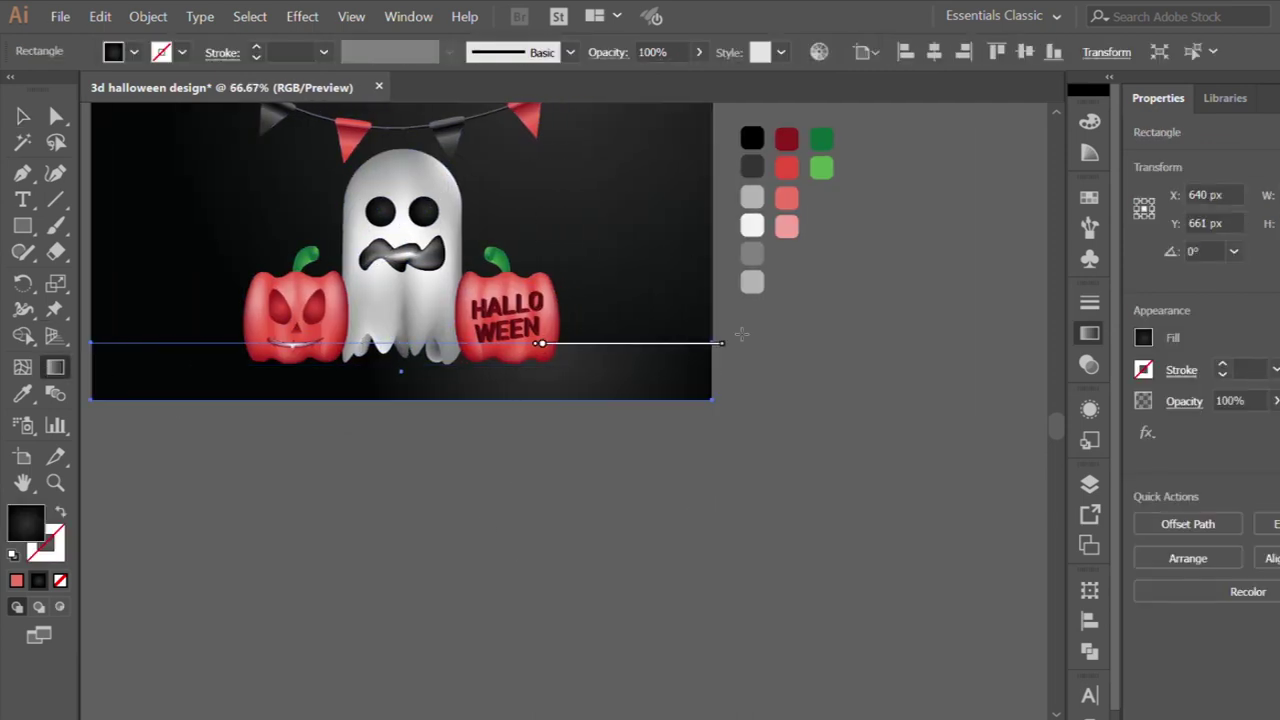
left_click_drag(716, 344, 829, 346)
mouse_move(668, 343)
left_mouse_down()
mouse_move(708, 285)
mouse_move(683, 266)
left_mouse_up()
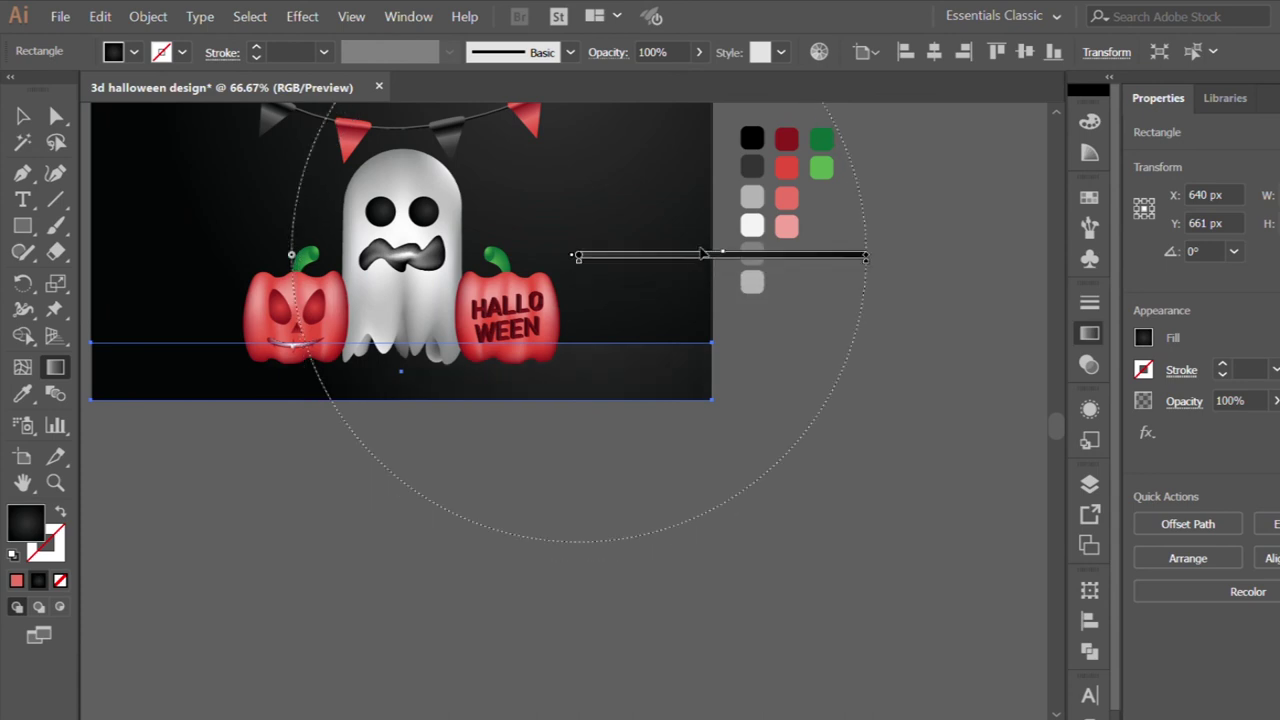
left_click(22, 120)
left_click(522, 500)
key("ctrl+minus")
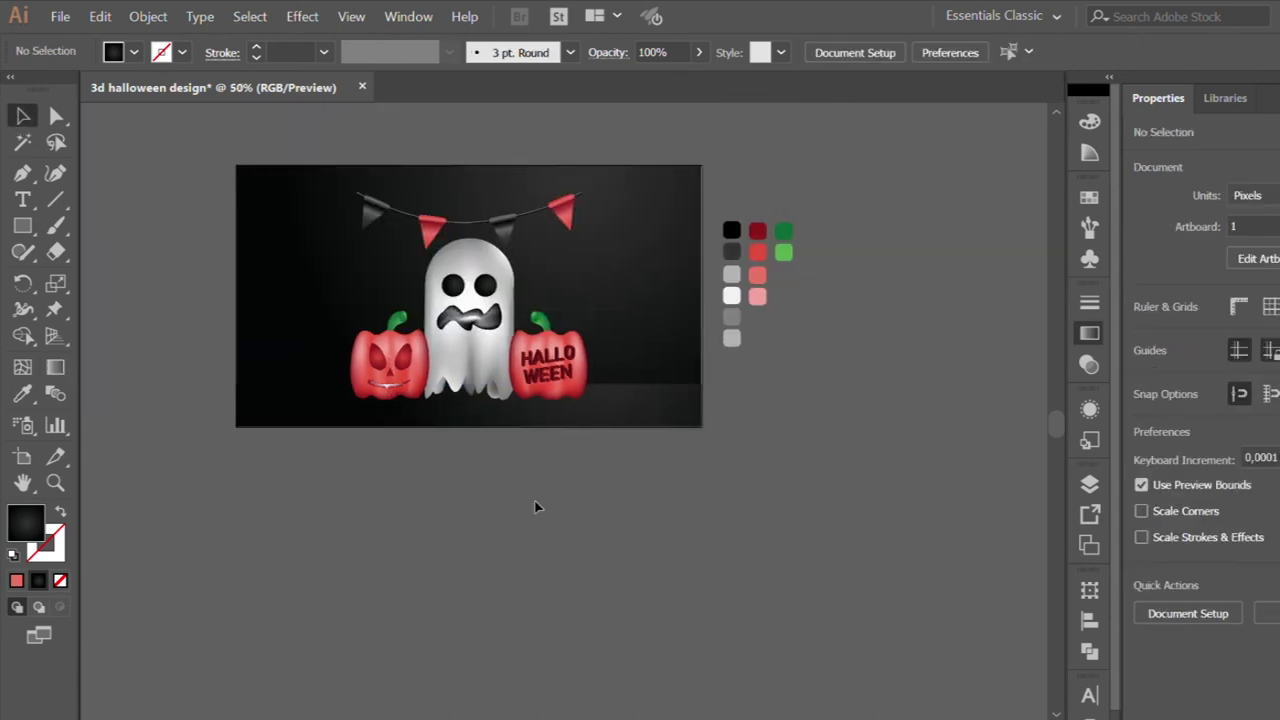
scroll(686, 308, "right", 2)
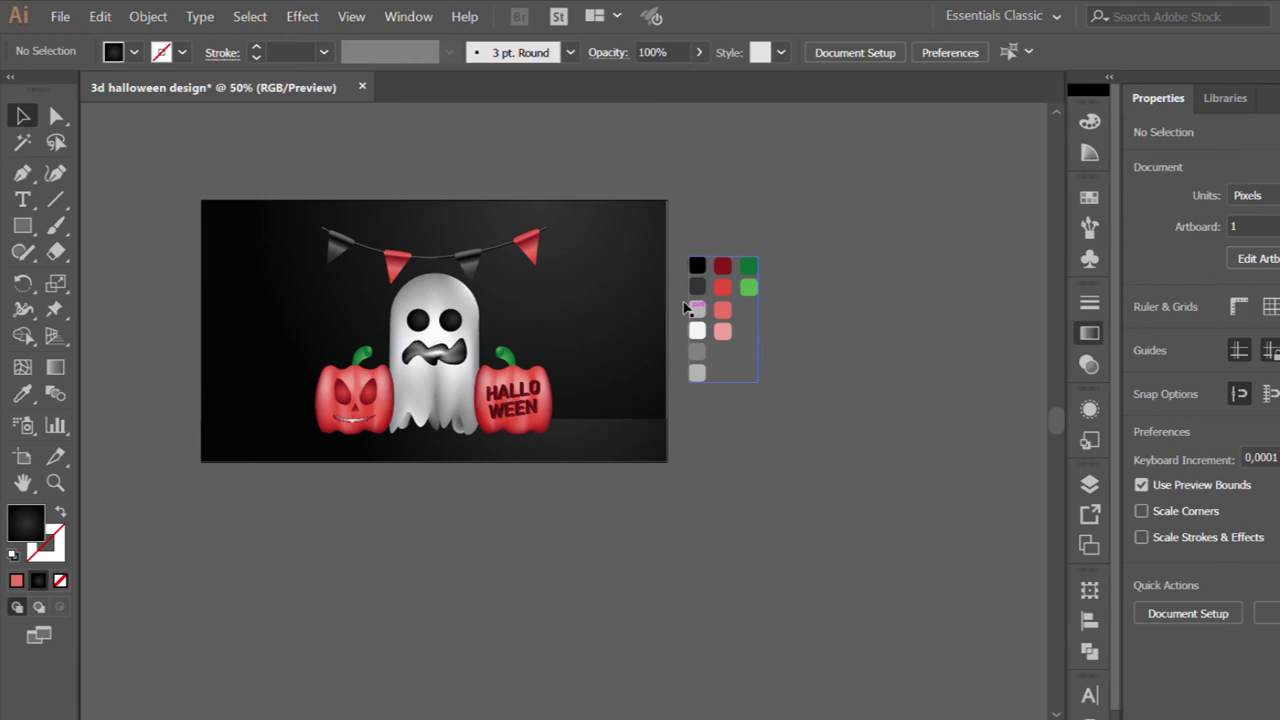